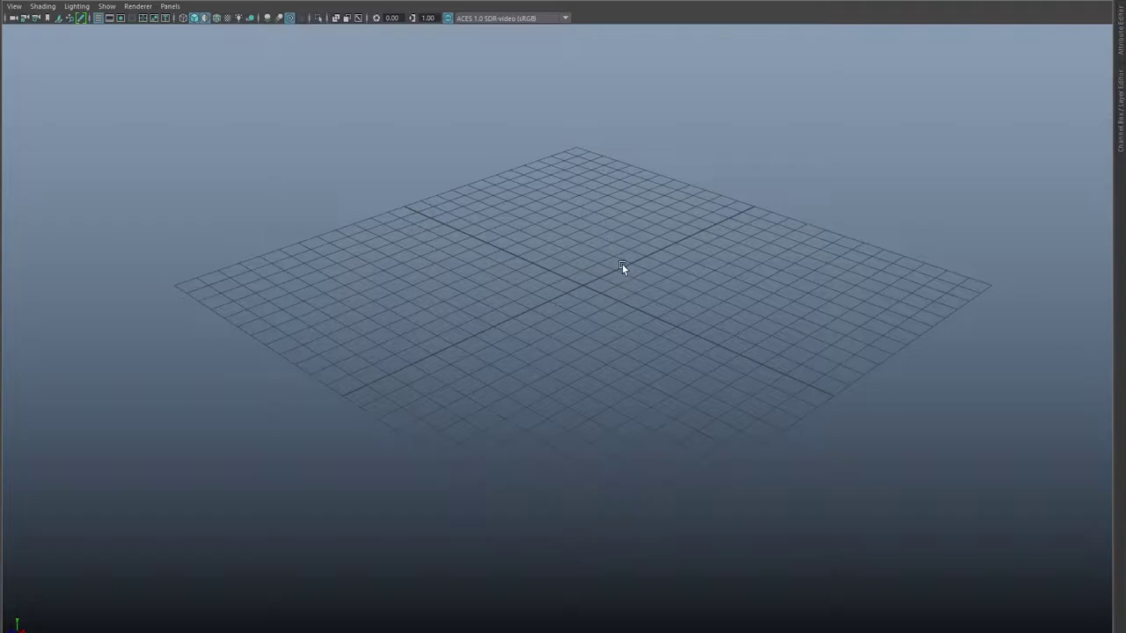
Step: Import reference_bottle.png as an image plane in the front view
{"action": "key", "text": "space"}
{"action": "key", "text": "space"}
{"action": "middle_click_drag", "start_coordinate": [412, 329], "coordinate": [435, 323], "text": "alt"}
{"action": "left_click", "coordinate": [12, 6]}
{"action": "mouse_move", "coordinate": [100, 281]}
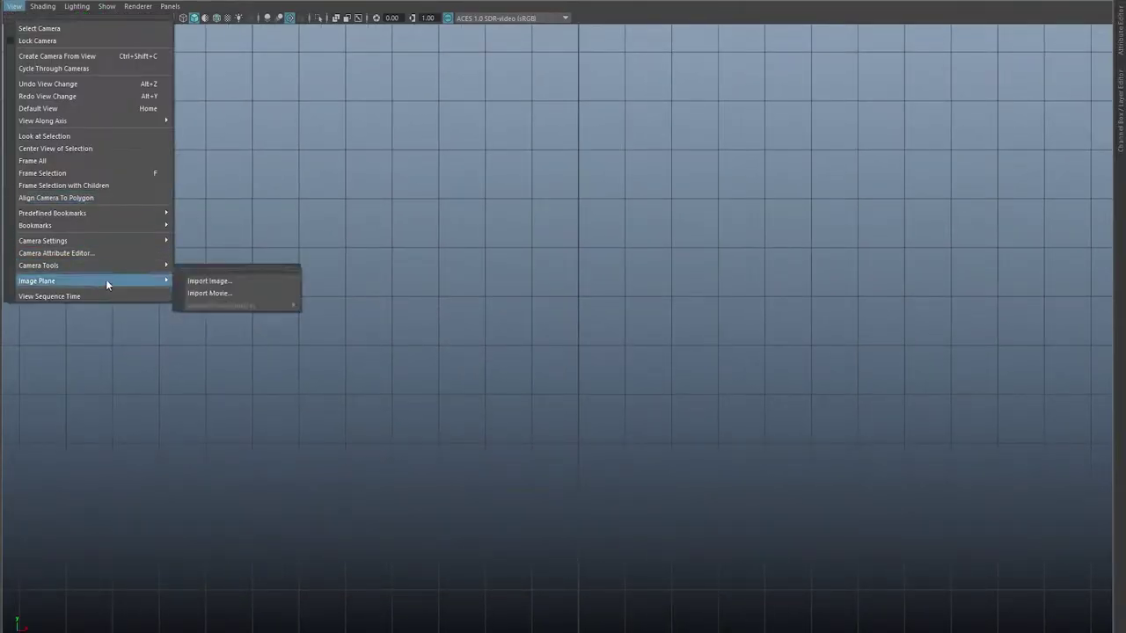
{"action": "left_click", "coordinate": [215, 278]}
{"action": "double_click", "coordinate": [625, 168]}
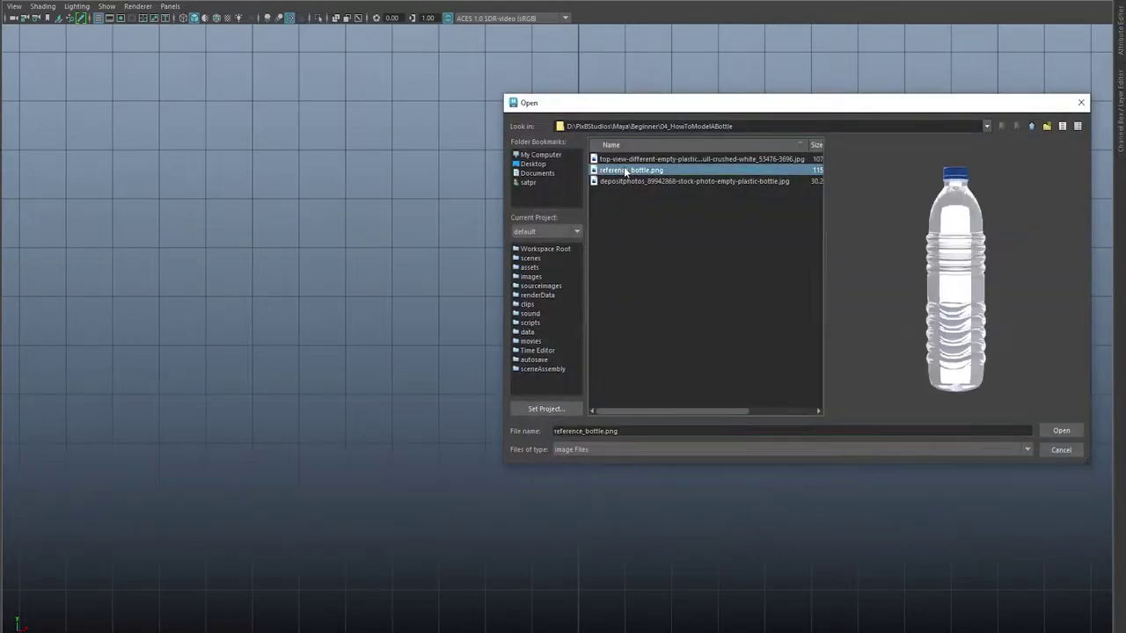
Step: Raise the image plane so the reference bottle's base rests on the grid's ground line, then deselect it
{"action": "left_click_drag", "start_coordinate": [572, 388], "coordinate": [553, 237]}
{"action": "middle_click_drag", "start_coordinate": [640, 295], "coordinate": [594, 260], "text": "alt"}
{"action": "right_click_drag", "start_coordinate": [466, 216], "coordinate": [687, 373], "text": "alt"}
{"action": "middle_click_drag", "start_coordinate": [711, 280], "coordinate": [715, 334], "text": "alt"}
{"action": "left_click", "coordinate": [714, 330]}
Step: Create a polygon cylinder, raise it to stand at the reference bottle's base and increase its axis subdivisions
{"action": "middle_click_drag", "start_coordinate": [684, 229], "coordinate": [683, 190], "text": "alt"}
{"action": "right_click", "coordinate": [677, 167], "text": "shift"}
{"action": "right_click_drag", "start_coordinate": [676, 165], "coordinate": [589, 170], "text": "shift"}
{"action": "left_click_drag", "start_coordinate": [558, 466], "coordinate": [554, 394]}
{"action": "key", "text": "t"}
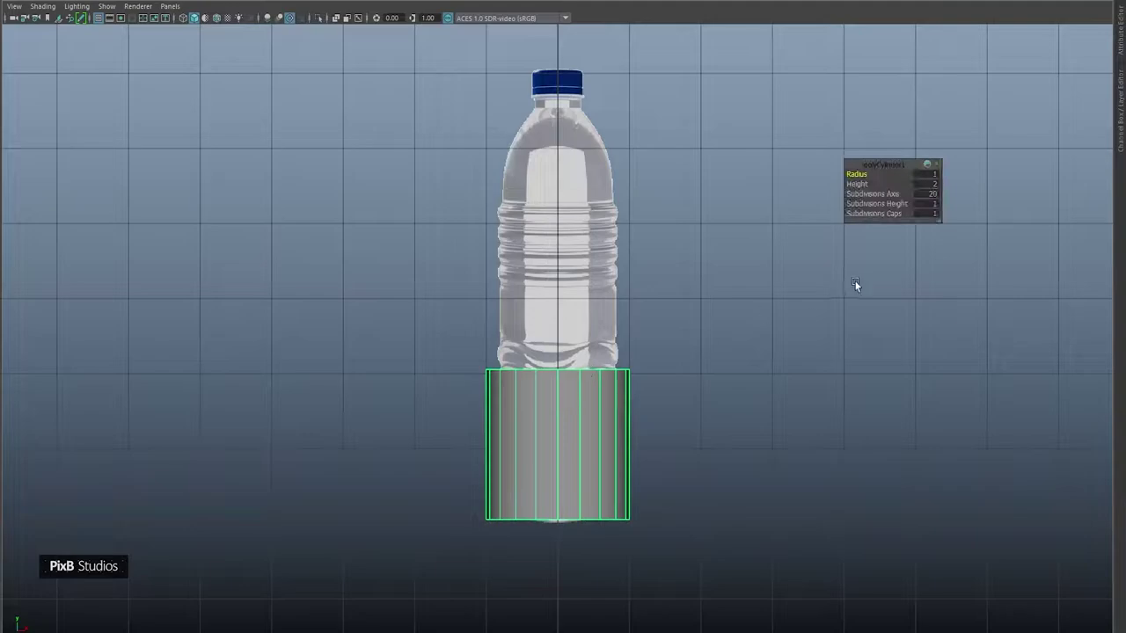
{"action": "left_click", "coordinate": [925, 193]}
{"action": "key", "text": "Return"}
{"action": "middle_click_drag", "start_coordinate": [693, 426], "coordinate": [685, 390], "text": "alt"}
Step: Scale all the cylinder's vertices inward to match the width of the reference bottle's body
{"action": "right_click_drag", "start_coordinate": [563, 370], "coordinate": [621, 310]}
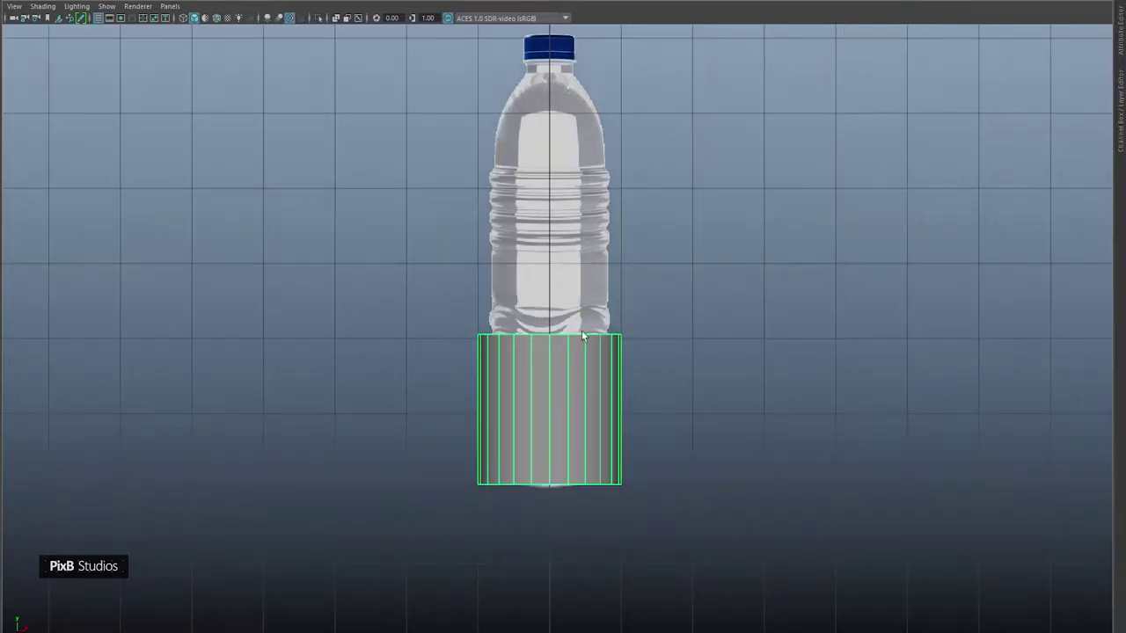
{"action": "scroll", "coordinate": [607, 327], "scroll_direction": "up", "scroll_amount": 2}
{"action": "right_click_drag", "start_coordinate": [576, 363], "coordinate": [327, 270]}
{"action": "left_click_drag", "start_coordinate": [344, 272], "coordinate": [748, 530]}
{"action": "left_click_drag", "start_coordinate": [546, 421], "coordinate": [524, 419]}
Step: Move the cylinder's top ring of vertices up to where the bottle's shoulder begins
{"action": "key", "text": "w"}
{"action": "middle_click_drag", "start_coordinate": [528, 413], "coordinate": [531, 447], "text": "alt"}
{"action": "left_click_drag", "start_coordinate": [438, 354], "coordinate": [639, 406]}
{"action": "left_click_drag", "start_coordinate": [552, 333], "coordinate": [513, 146]}
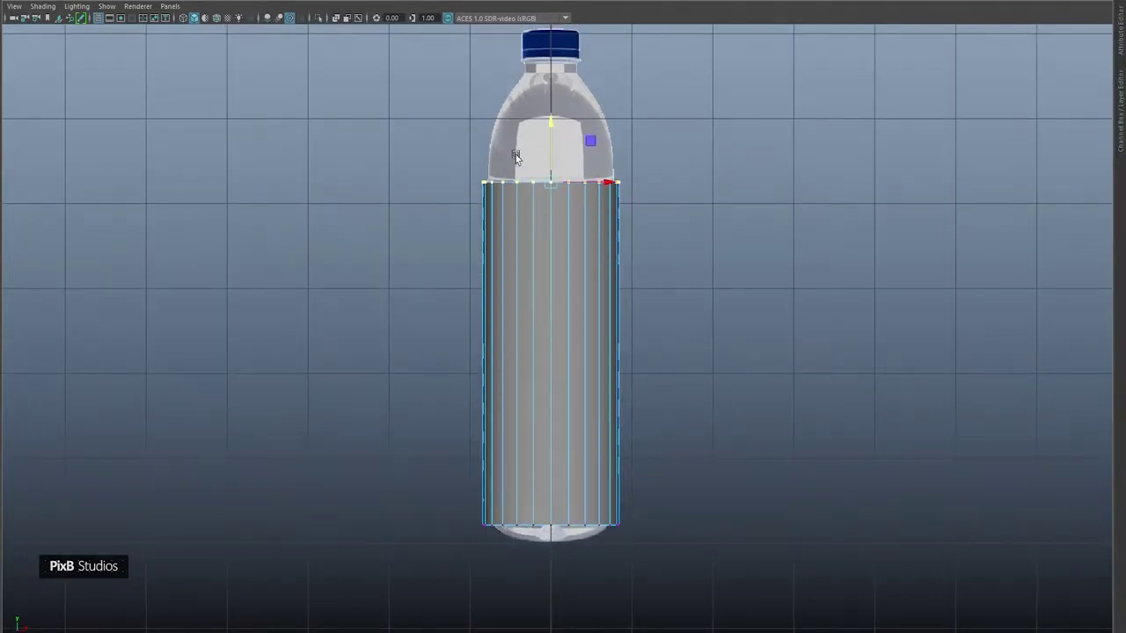
{"action": "middle_click_drag", "start_coordinate": [546, 220], "coordinate": [541, 252], "text": "alt"}
Step: Scale the whole cylinder slightly to fit the bottle's body just inside the outer ribs
{"action": "right_click_drag", "start_coordinate": [541, 255], "coordinate": [654, 233]}
{"action": "left_click_drag", "start_coordinate": [559, 471], "coordinate": [531, 477]}
{"action": "key", "text": "w"}
{"action": "middle_click_drag", "start_coordinate": [546, 475], "coordinate": [543, 480], "text": "alt"}
{"action": "key", "text": "r"}
{"action": "left_click_drag", "start_coordinate": [543, 491], "coordinate": [543, 490]}
{"action": "key", "text": "w"}
Step: Select only the faces of the cylinder's top cap and check the selection in the perspective view
{"action": "key", "text": "F11"}
{"action": "left_click_drag", "start_coordinate": [390, 166], "coordinate": [684, 270]}
{"action": "middle_click_drag", "start_coordinate": [679, 269], "coordinate": [684, 331], "text": "alt"}
{"action": "scroll", "coordinate": [524, 304], "scroll_direction": "up", "scroll_amount": 1}
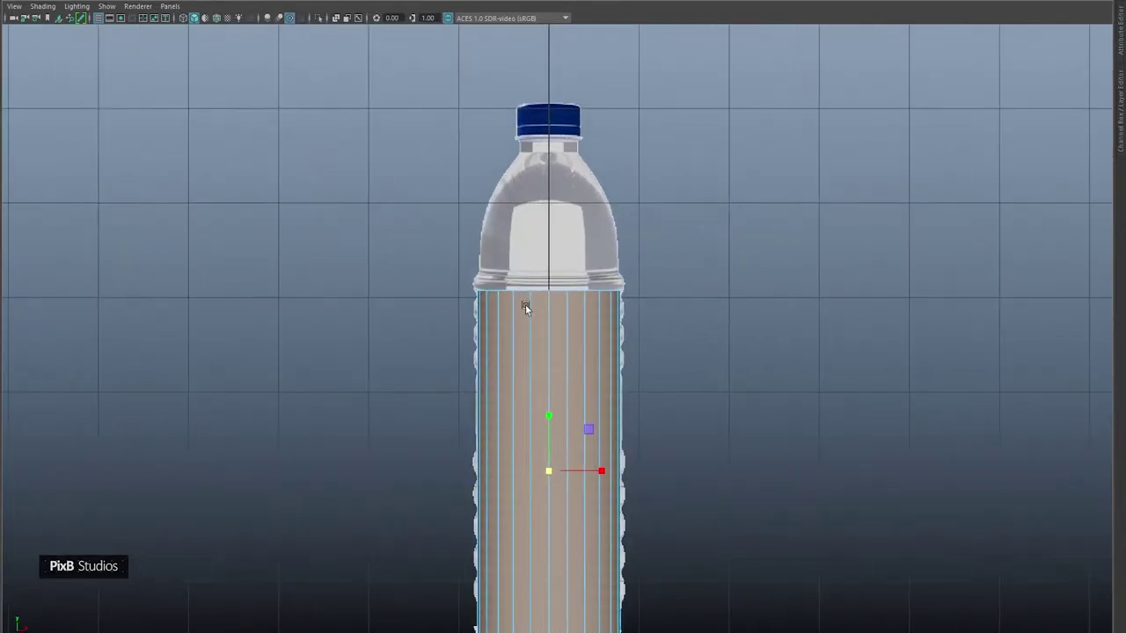
{"action": "left_click_drag", "start_coordinate": [385, 395], "coordinate": [778, 479]}
{"action": "scroll", "coordinate": [586, 367], "scroll_direction": "up", "scroll_amount": 2}
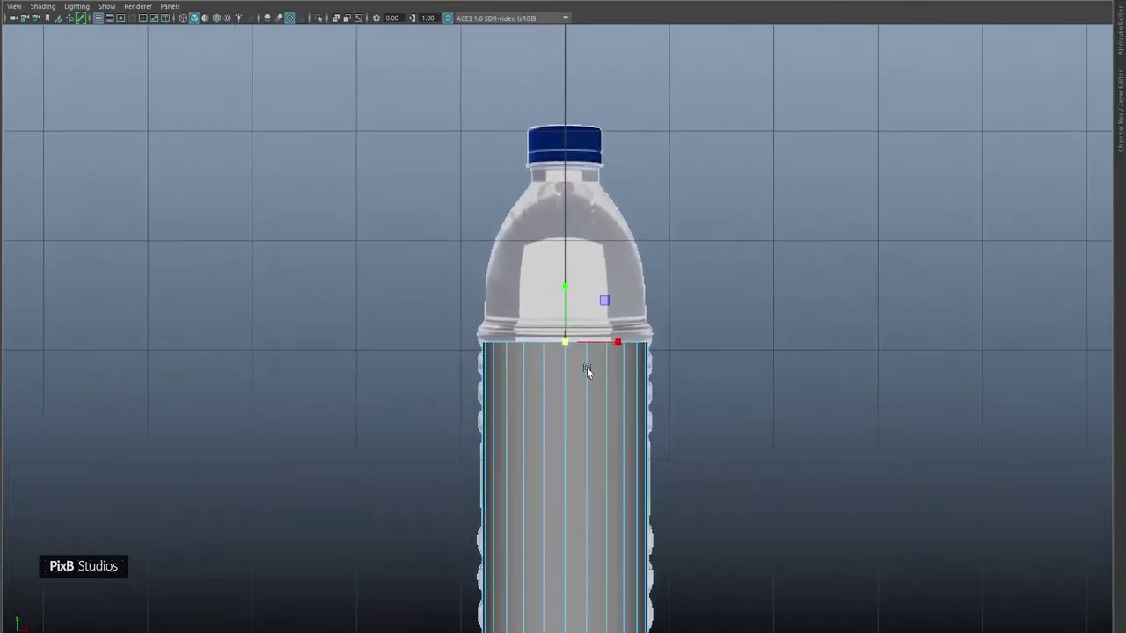
{"action": "key", "text": "space"}
{"action": "key", "text": "space"}
{"action": "key", "text": "f"}
{"action": "key", "text": "space"}
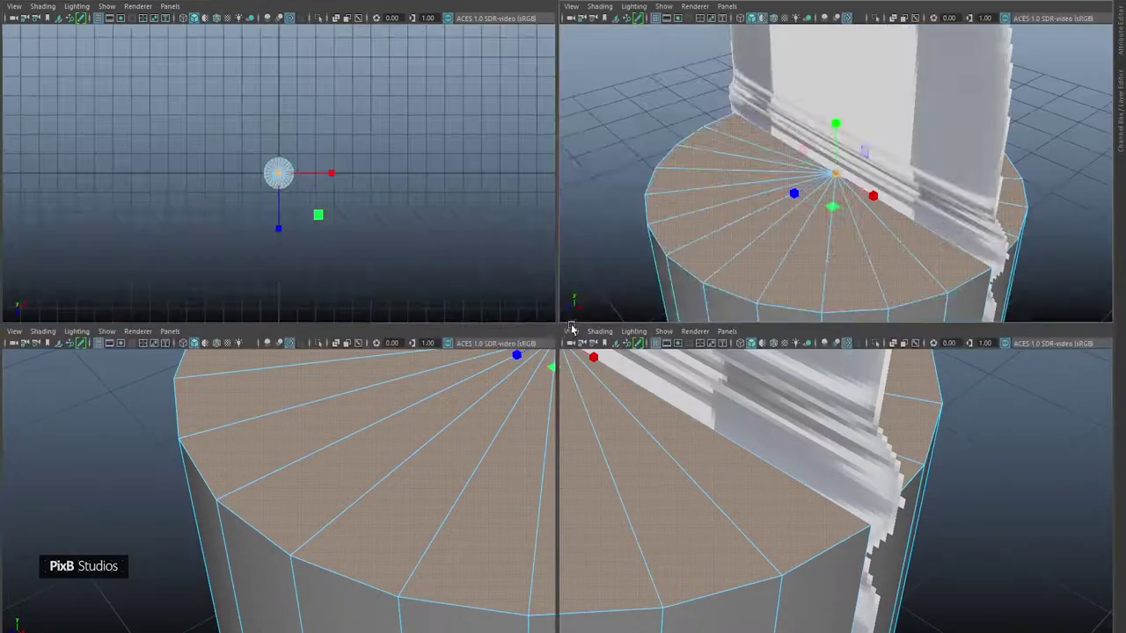
{"action": "key", "text": "space"}
{"action": "scroll", "coordinate": [734, 410], "scroll_direction": "up", "scroll_amount": 3}
{"action": "middle_click_drag", "start_coordinate": [734, 410], "coordinate": [734, 471], "text": "alt"}
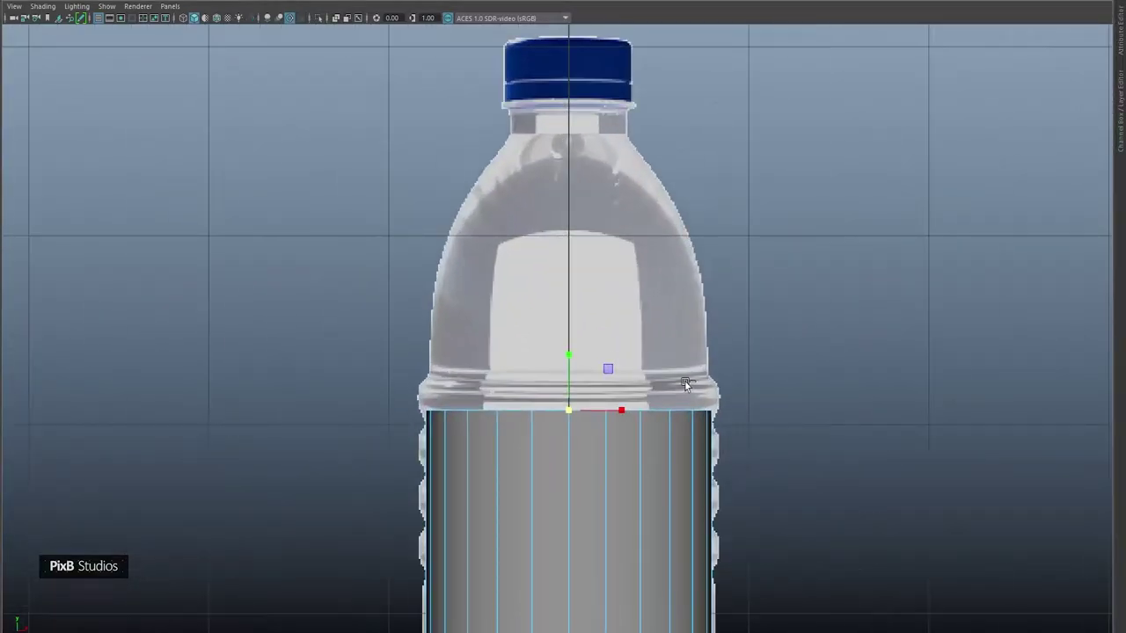
Step: Extrude the top cap upward in short sections along the lower shoulder, scaling each inward to the reference outline
{"action": "left_click_drag", "start_coordinate": [569, 363], "coordinate": [564, 287]}
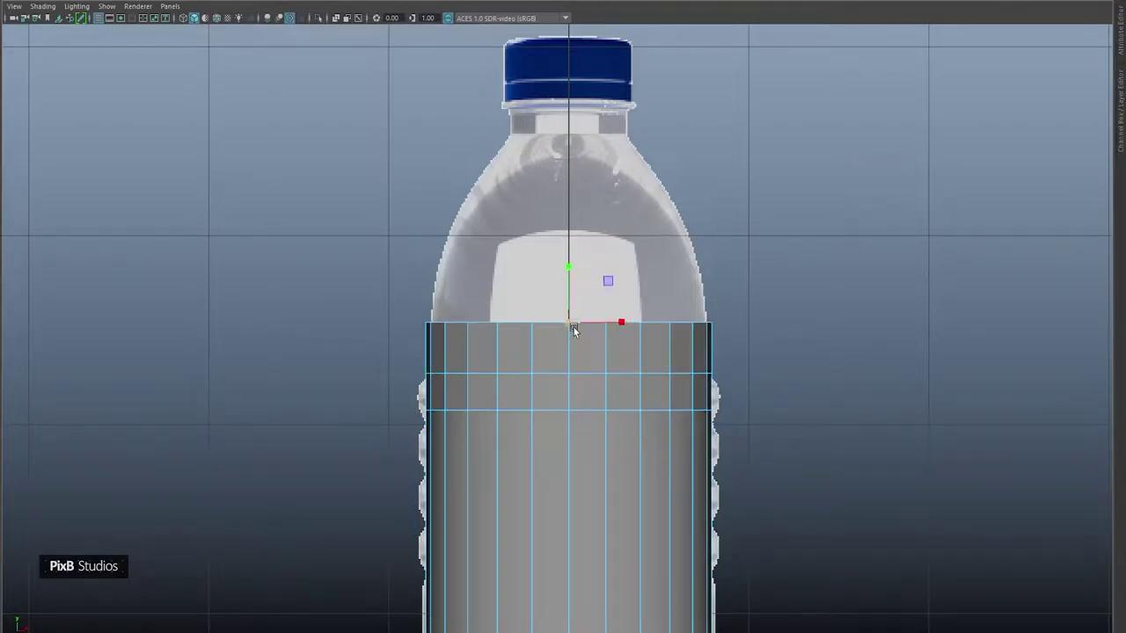
{"action": "middle_click_drag", "start_coordinate": [578, 302], "coordinate": [578, 385], "text": "alt"}
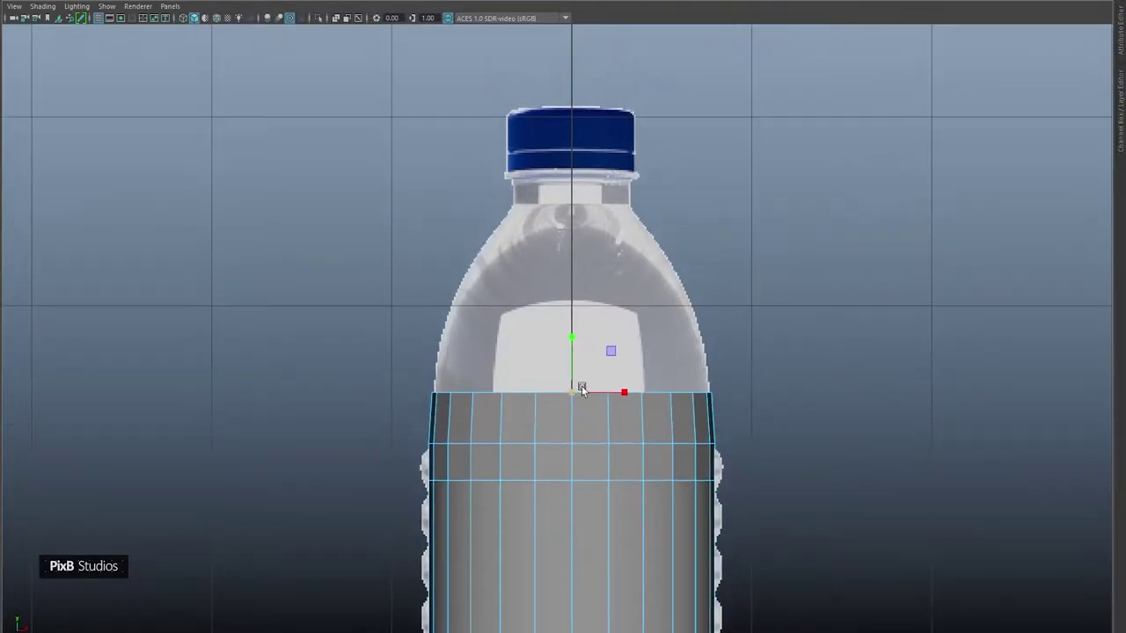
{"action": "mouse_move", "coordinate": [568, 360]}
{"action": "left_mouse_down"}
{"action": "mouse_move", "coordinate": [563, 312]}
{"action": "mouse_move", "coordinate": [563, 339]}
{"action": "left_mouse_up"}
{"action": "key", "text": "r"}
{"action": "middle_click_drag", "start_coordinate": [564, 328], "coordinate": [567, 369], "text": "alt"}
{"action": "key", "text": "w"}
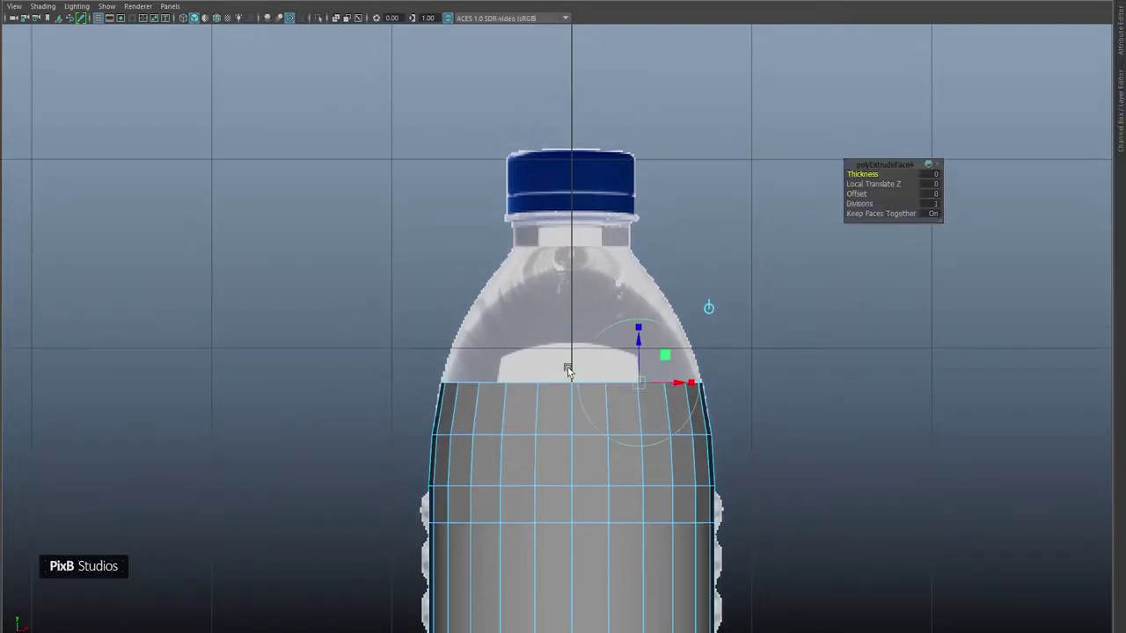
Step: Continue extruding the top cap up the middle of the shoulder, narrowing each section to the bottle's outline
{"action": "left_click_drag", "start_coordinate": [569, 374], "coordinate": [549, 301]}
{"action": "key", "text": "r"}
{"action": "key", "text": "w"}
{"action": "key", "text": "ctrl+e"}
{"action": "key", "text": "r"}
{"action": "middle_click_drag", "start_coordinate": [587, 307], "coordinate": [590, 375], "text": "alt"}
{"action": "right_click_drag", "start_coordinate": [590, 376], "coordinate": [619, 422], "text": "alt"}
{"action": "left_click_drag", "start_coordinate": [585, 397], "coordinate": [583, 397]}
{"action": "key", "text": "w"}
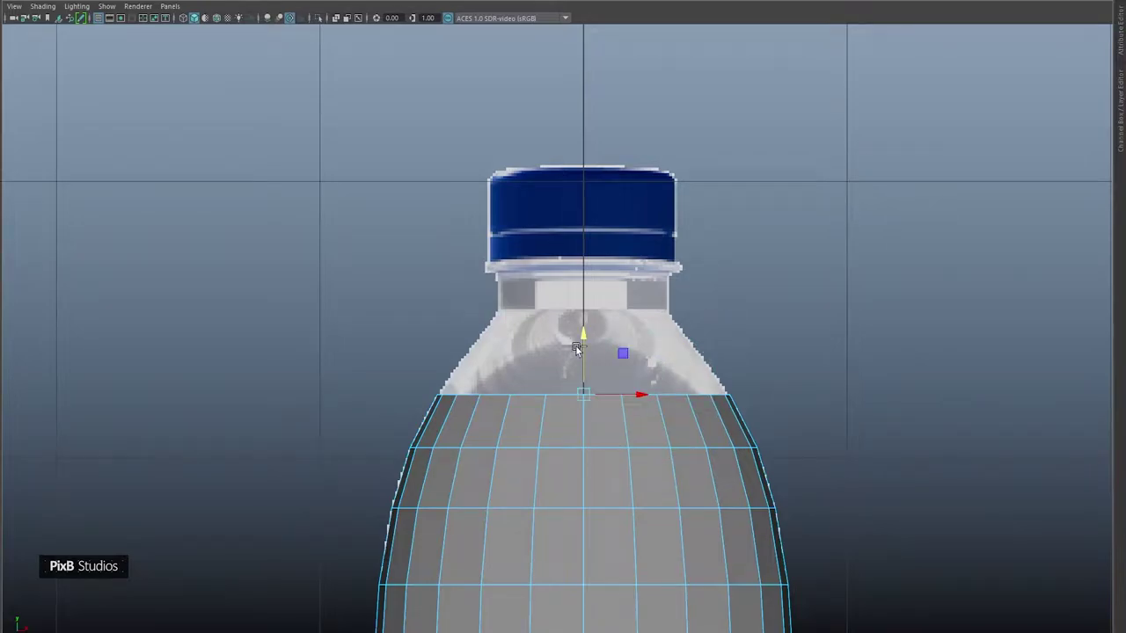
Step: Extrude the last two shoulder sections up to the base of the neck, scaling them in to the neck's width
{"action": "left_click_drag", "start_coordinate": [583, 338], "coordinate": [575, 292]}
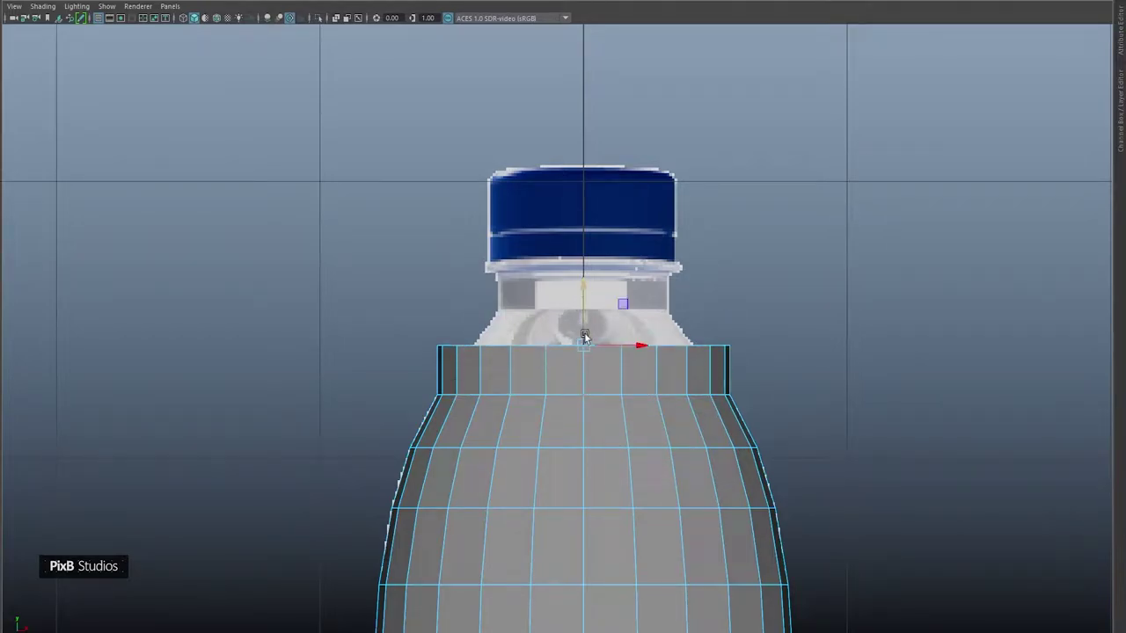
{"action": "left_click_drag", "start_coordinate": [580, 345], "coordinate": [532, 331]}
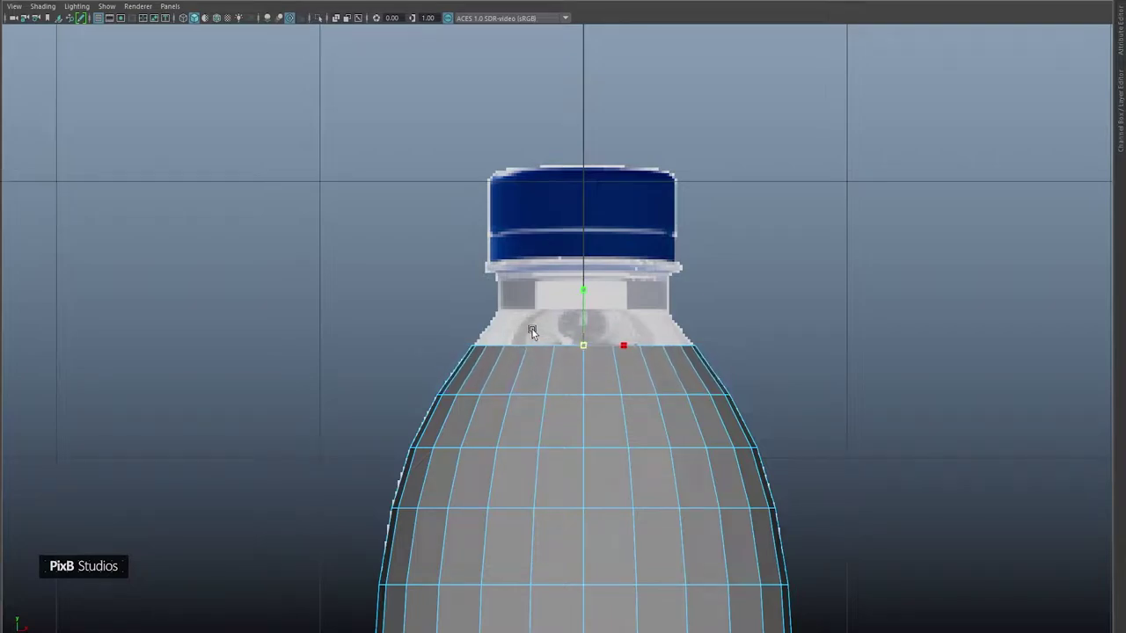
{"action": "key", "text": "ctrl+e"}
{"action": "left_click_drag", "start_coordinate": [567, 299], "coordinate": [574, 275]}
{"action": "left_click_drag", "start_coordinate": [582, 320], "coordinate": [545, 305]}
{"action": "key", "text": "w"}
{"action": "key", "text": "r"}
Step: Extrude the top cap straight up in three sections: the neck, a thin collar band and the mouth inside the bottle cap
{"action": "key", "text": "ctrl+e"}
{"action": "key", "text": "w"}
{"action": "left_click_drag", "start_coordinate": [582, 280], "coordinate": [579, 247]}
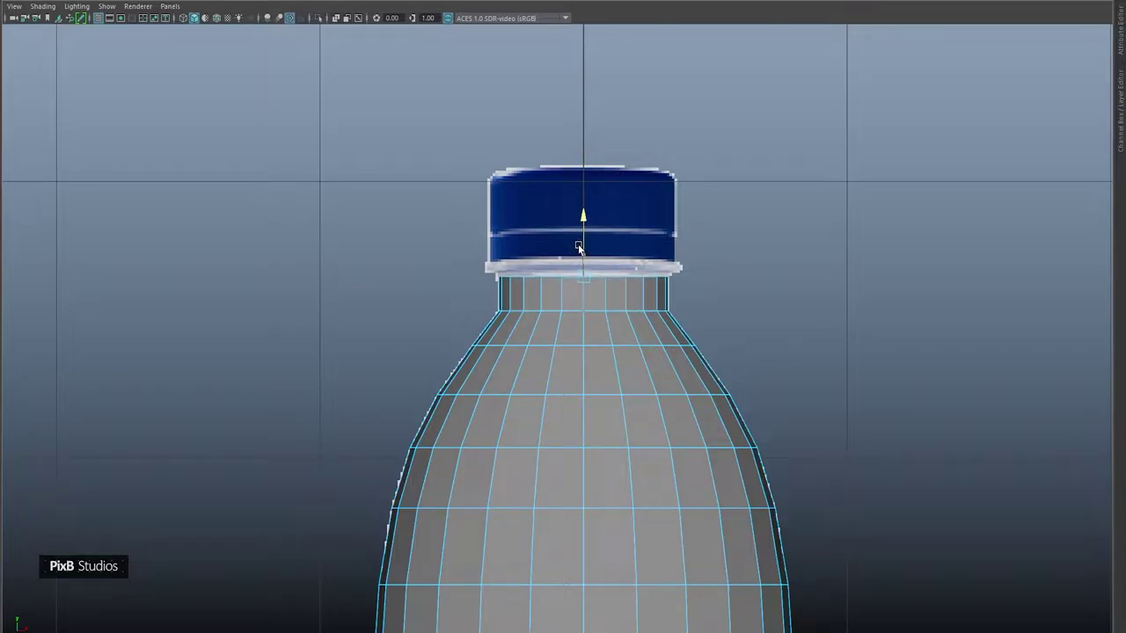
{"action": "right_click_drag", "start_coordinate": [505, 207], "coordinate": [666, 327], "text": "alt"}
{"action": "middle_click_drag", "start_coordinate": [528, 227], "coordinate": [528, 302], "text": "alt"}
{"action": "right_click_drag", "start_coordinate": [524, 301], "coordinate": [584, 336], "text": "alt"}
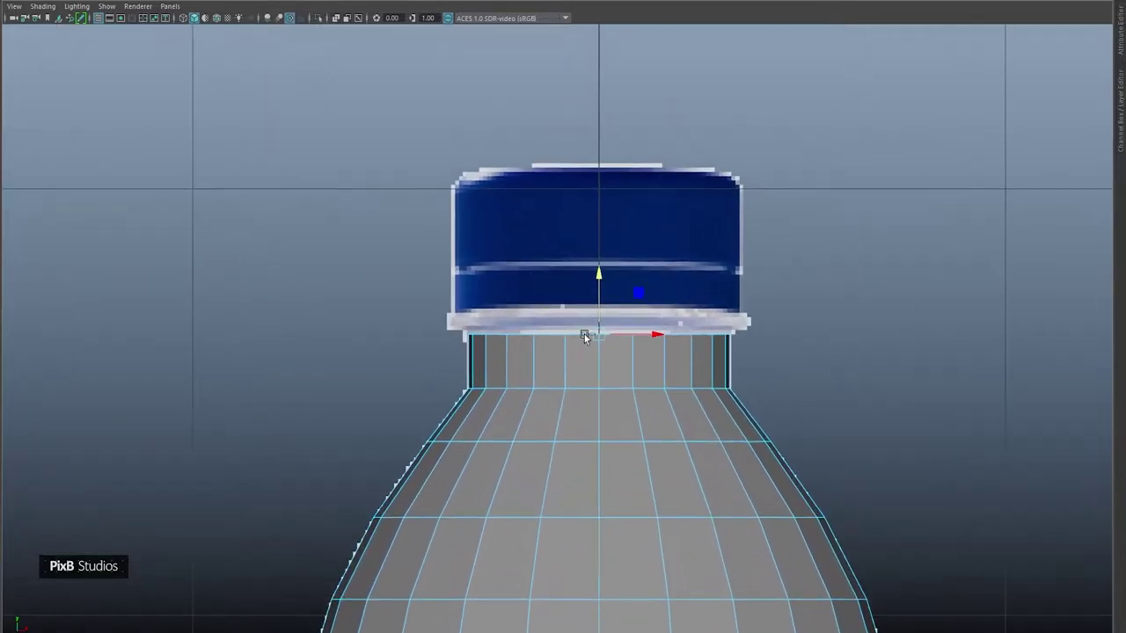
{"action": "mouse_move", "coordinate": [601, 294]}
{"action": "left_mouse_down"}
{"action": "mouse_move", "coordinate": [595, 263]}
{"action": "mouse_move", "coordinate": [595, 282]}
{"action": "left_mouse_up"}
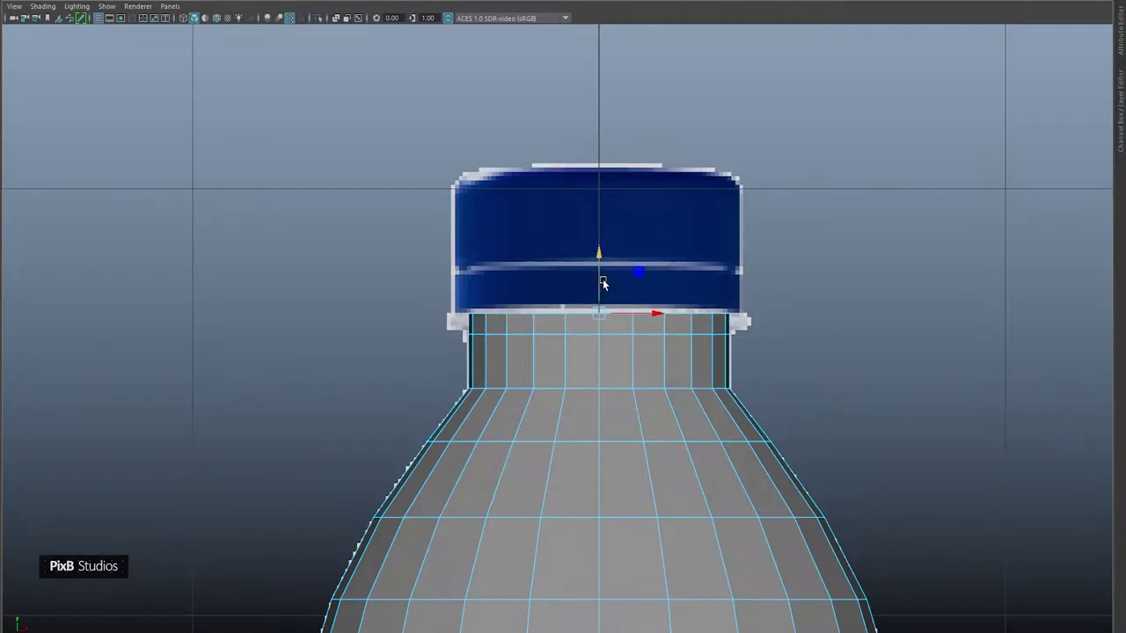
{"action": "left_click_drag", "start_coordinate": [598, 261], "coordinate": [592, 194]}
Step: Extrude the thin collar band's face loop outward with a thickness of 0.064 and an offset of 0.01
{"action": "double_click", "coordinate": [549, 321]}
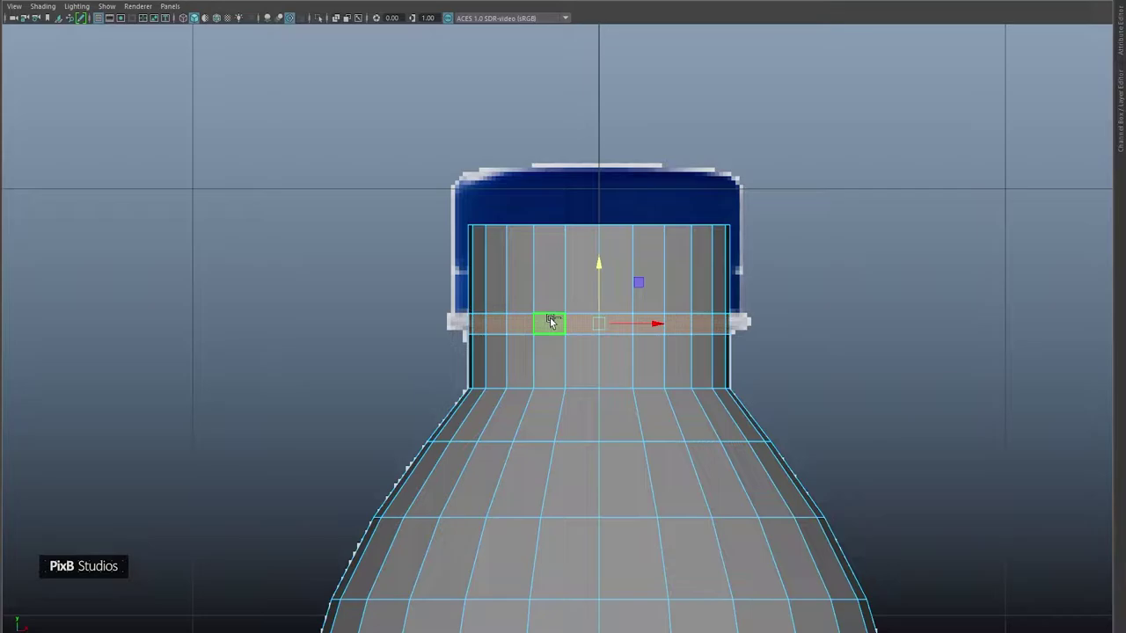
{"action": "key", "text": "ctrl+e"}
{"action": "mouse_move", "coordinate": [857, 173]}
{"action": "left_mouse_down"}
{"action": "mouse_move", "coordinate": [897, 176]}
{"action": "mouse_move", "coordinate": [861, 193]}
{"action": "left_mouse_up"}
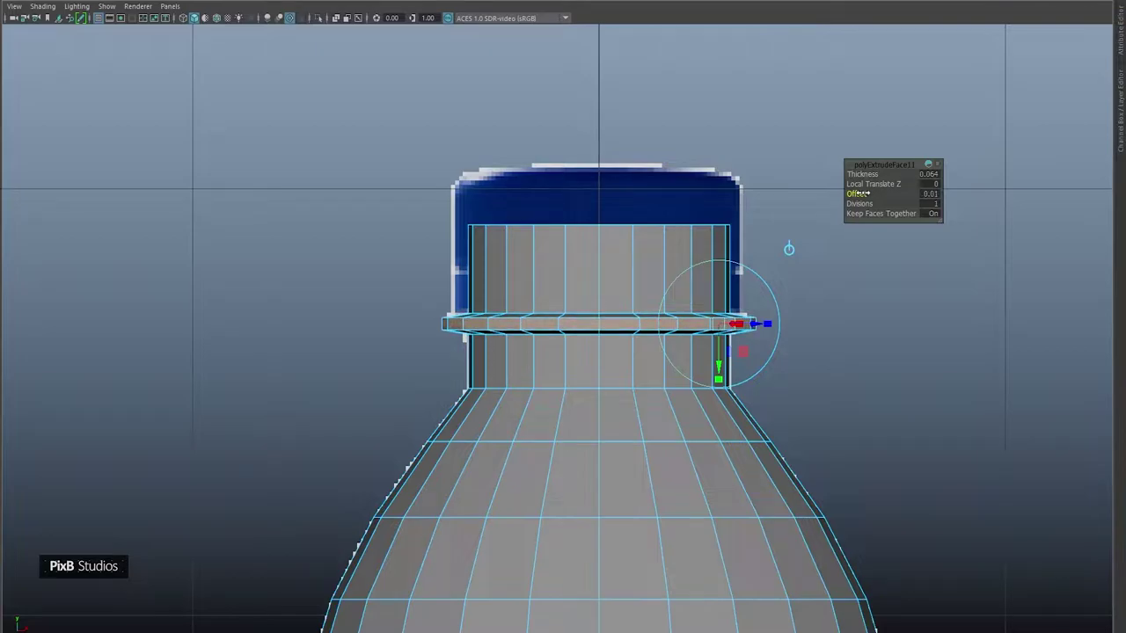
Step: Move the bottom vertices of the bottle mesh down to the base of the reference bottle
{"action": "middle_click_drag", "start_coordinate": [609, 424], "coordinate": [565, 166], "text": "alt"}
{"action": "scroll", "coordinate": [584, 345], "scroll_direction": "down", "scroll_amount": 8}
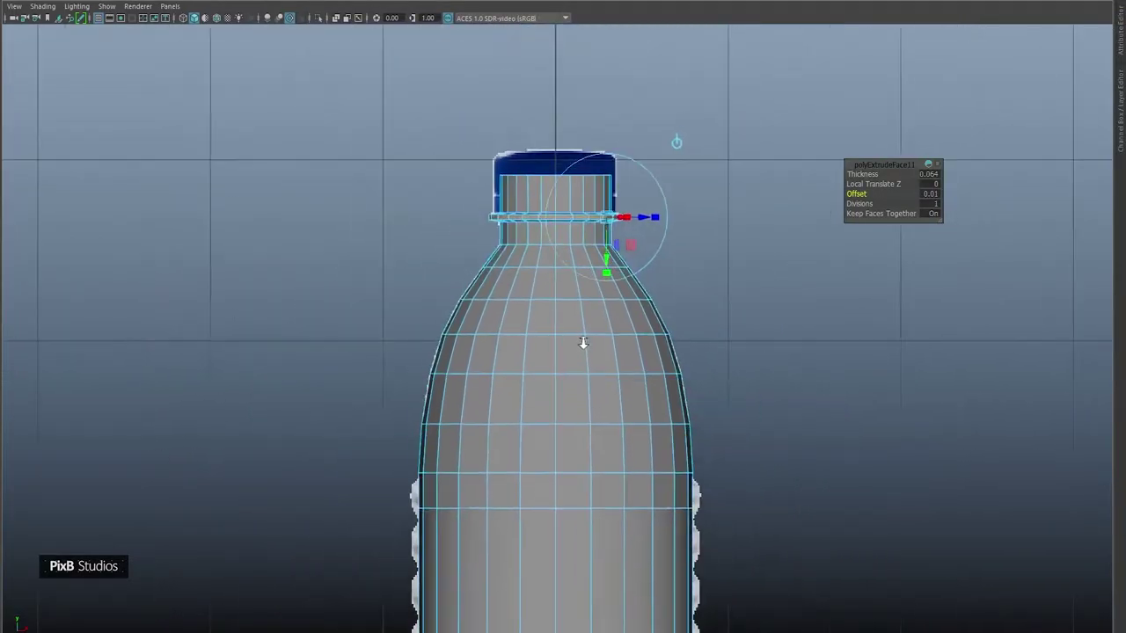
{"action": "middle_click_drag", "start_coordinate": [568, 380], "coordinate": [548, 181], "text": "alt"}
{"action": "middle_click_drag", "start_coordinate": [584, 488], "coordinate": [528, 288], "text": "alt"}
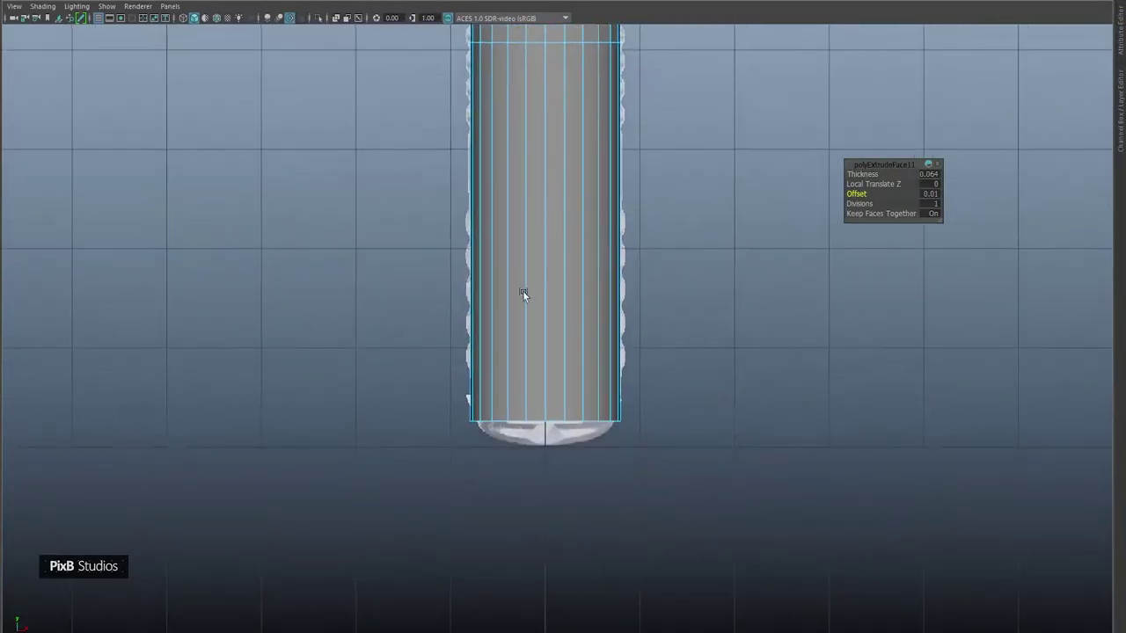
{"action": "right_click_drag", "start_coordinate": [542, 297], "coordinate": [475, 305]}
{"action": "scroll", "coordinate": [308, 310], "scroll_direction": "up", "scroll_amount": 7}
{"action": "scroll", "coordinate": [456, 493], "scroll_direction": "down", "scroll_amount": 1}
{"action": "middle_click_drag", "start_coordinate": [455, 493], "coordinate": [453, 440], "text": "alt"}
{"action": "left_click_drag", "start_coordinate": [287, 401], "coordinate": [851, 568]}
{"action": "left_click_drag", "start_coordinate": [539, 432], "coordinate": [515, 500]}
Step: Bevel the bottom edge loop with a fraction of 0.2 and 3 segments
{"action": "right_click_drag", "start_coordinate": [543, 296], "coordinate": [508, 216]}
{"action": "double_click", "coordinate": [452, 551]}
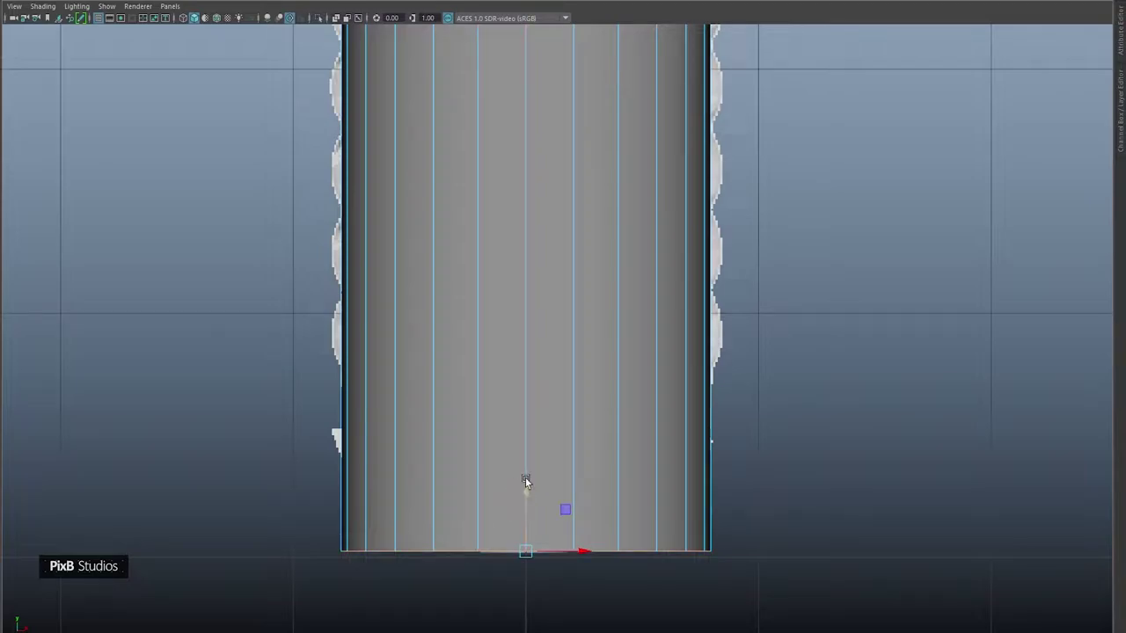
{"action": "key", "text": "ctrl+b"}
{"action": "left_click_drag", "start_coordinate": [599, 459], "coordinate": [505, 464]}
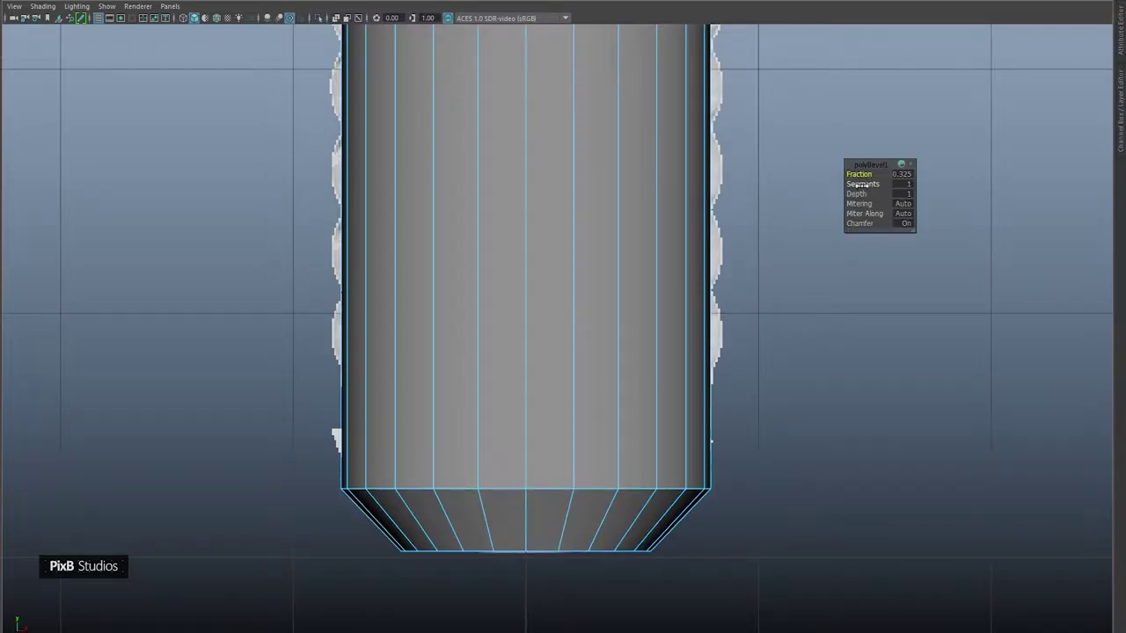
{"action": "left_click_drag", "start_coordinate": [856, 183], "coordinate": [801, 180]}
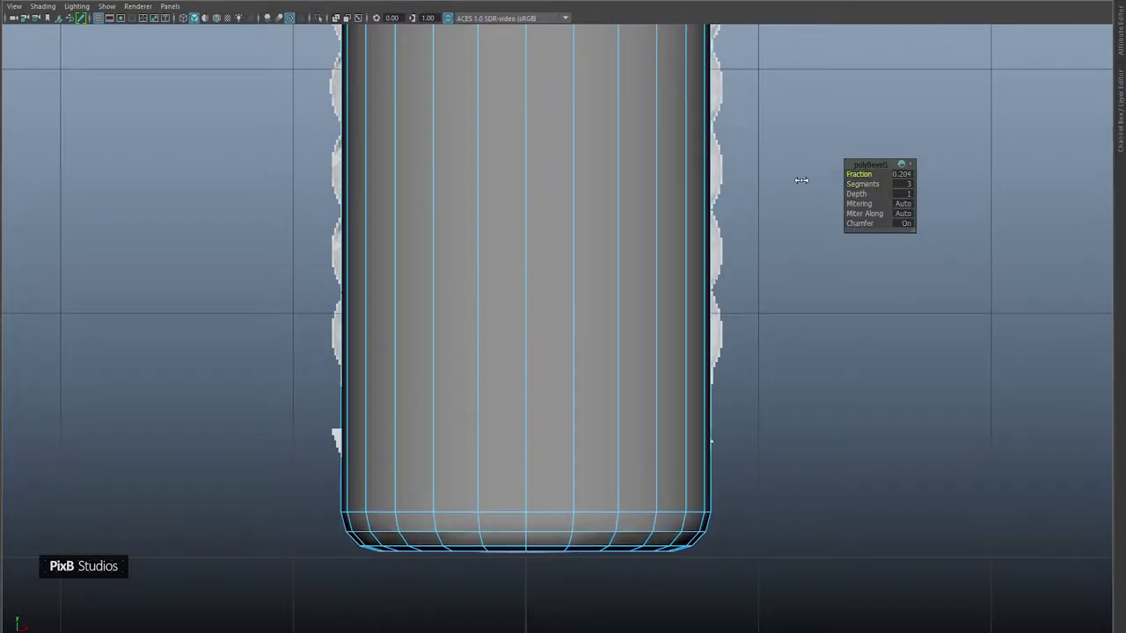
{"action": "type", "text": "2"}
{"action": "key", "text": "Return"}
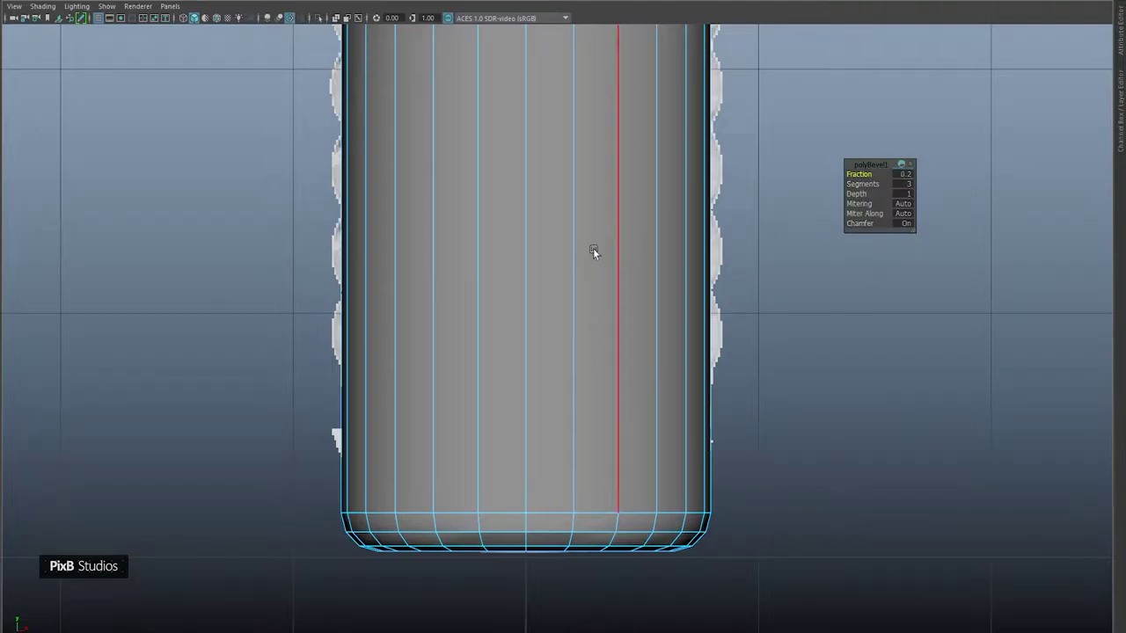
Step: Compare the mesh with the reference bottle along its length, using X-ray display to examine the ribbed areas
{"action": "middle_click_drag", "start_coordinate": [592, 250], "coordinate": [611, 382], "text": "alt"}
{"action": "right_click_drag", "start_coordinate": [611, 382], "coordinate": [552, 283], "text": "alt"}
{"action": "middle_click_drag", "start_coordinate": [552, 283], "coordinate": [561, 419], "text": "alt"}
{"action": "middle_click_drag", "start_coordinate": [557, 342], "coordinate": [555, 444], "text": "alt"}
{"action": "middle_click_drag", "start_coordinate": [554, 266], "coordinate": [550, 333], "text": "alt"}
{"action": "right_click_drag", "start_coordinate": [426, 208], "coordinate": [685, 390], "text": "alt"}
{"action": "middle_click_drag", "start_coordinate": [629, 334], "coordinate": [626, 343], "text": "alt"}
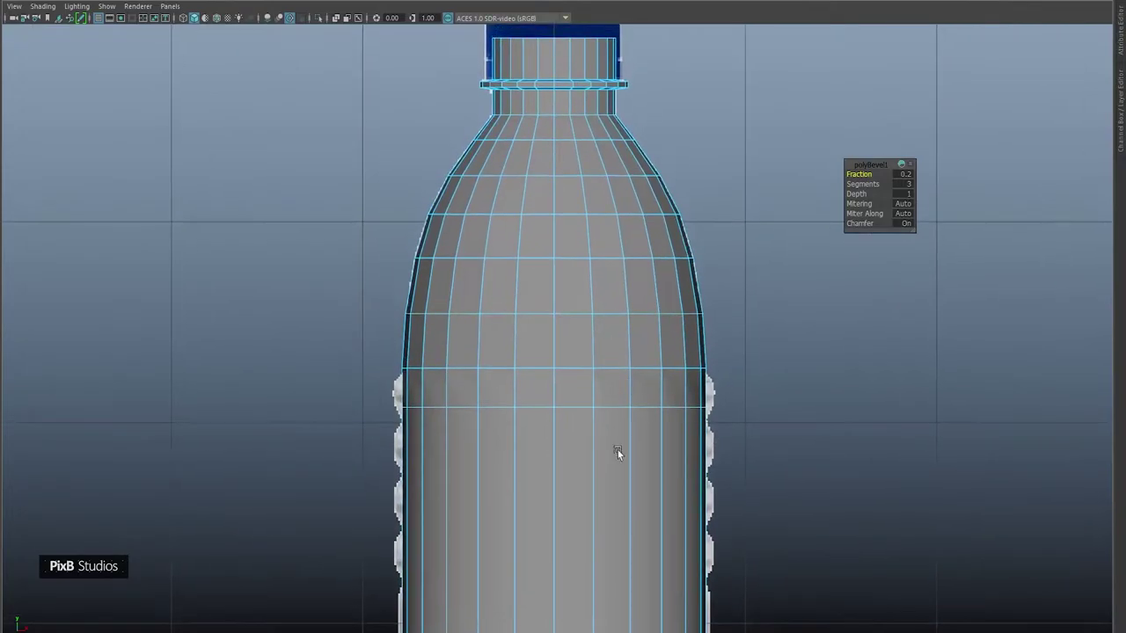
{"action": "right_click_drag", "start_coordinate": [619, 432], "coordinate": [588, 435], "text": "alt"}
{"action": "middle_click_drag", "start_coordinate": [588, 435], "coordinate": [548, 302], "text": "alt"}
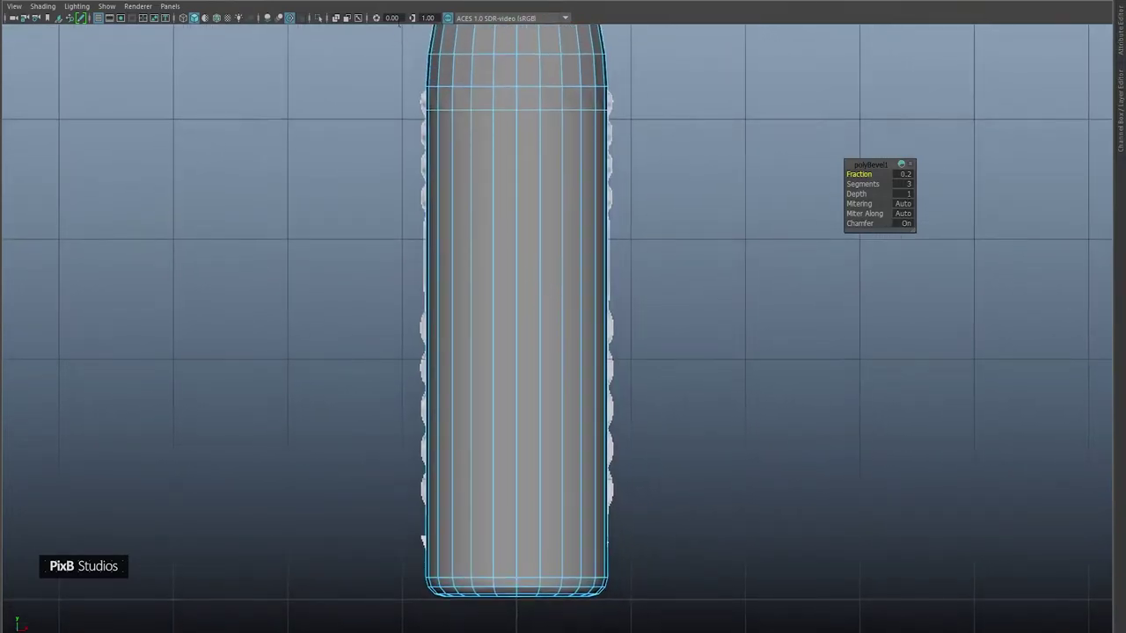
{"action": "left_click", "coordinate": [334, 20]}
{"action": "middle_click_drag", "start_coordinate": [548, 334], "coordinate": [553, 529], "text": "alt"}
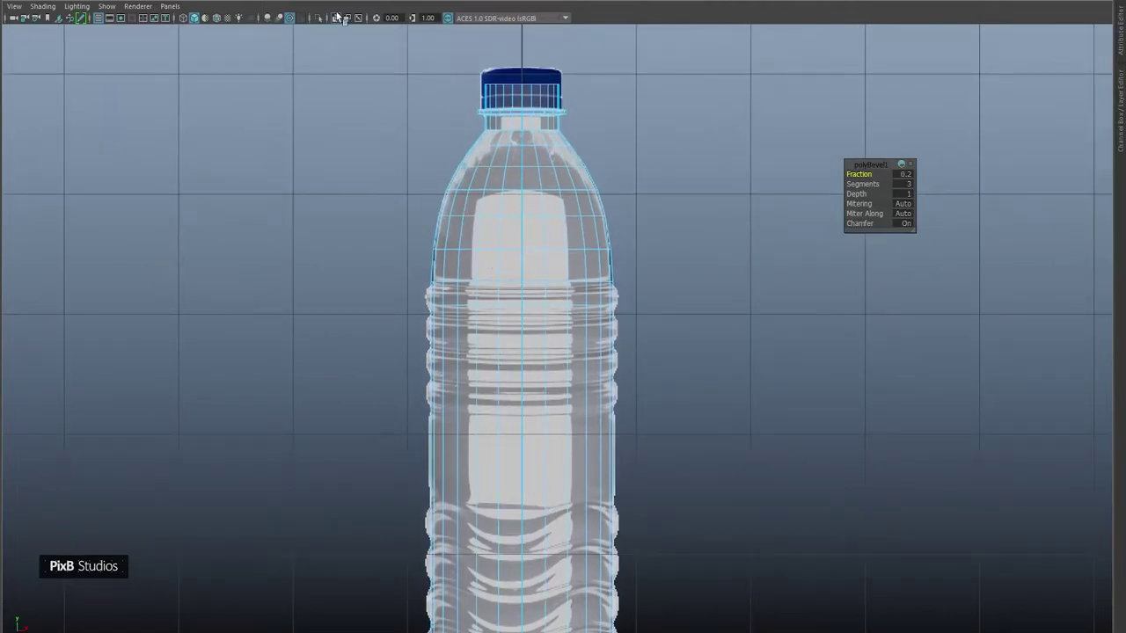
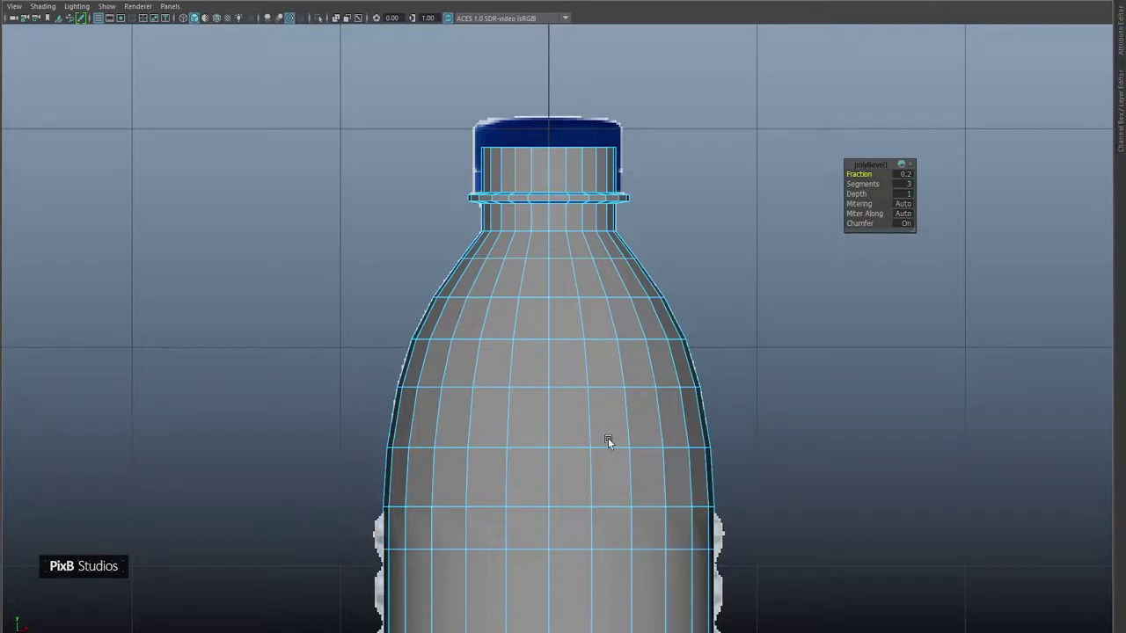
Step: Insert additional edge loops between the existing ones along the bottle's shoulder with the Multi-Cut tool
{"action": "middle_click_drag", "start_coordinate": [536, 343], "coordinate": [542, 369], "text": "alt"}
{"action": "right_click_drag", "start_coordinate": [541, 369], "coordinate": [543, 373], "text": "alt"}
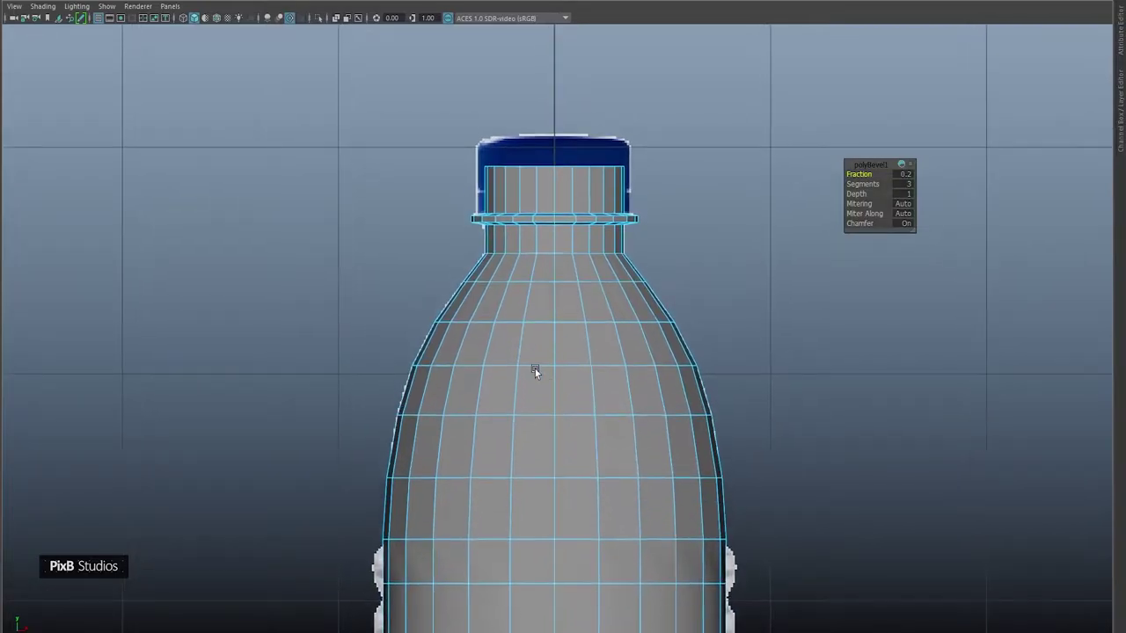
{"action": "key", "text": "ctrl+shift+x"}
{"action": "right_click", "coordinate": [534, 330], "text": "ctrl+shift"}
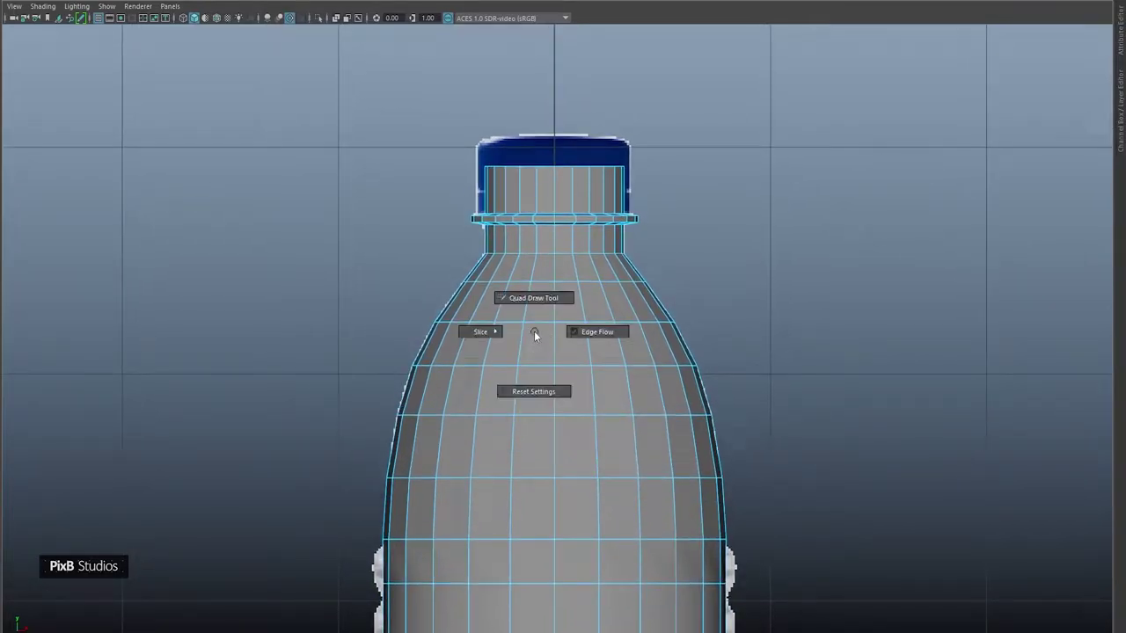
{"action": "left_click", "coordinate": [516, 444]}
{"action": "left_click", "coordinate": [510, 386]}
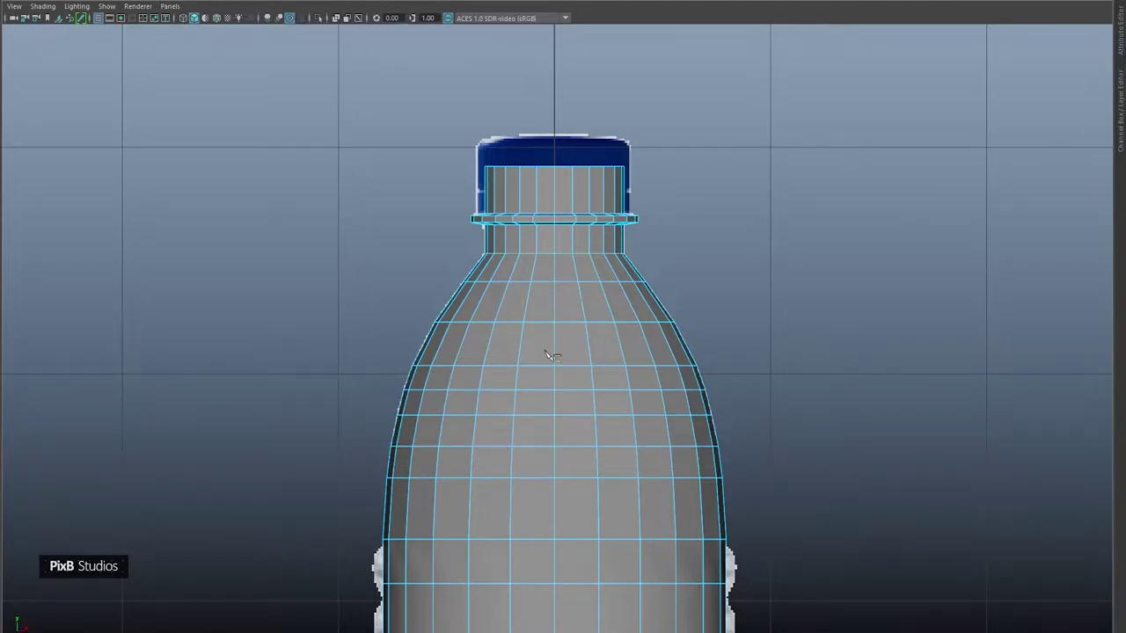
{"action": "middle_click_drag", "start_coordinate": [548, 351], "coordinate": [548, 402], "text": "alt"}
{"action": "left_click", "coordinate": [529, 361], "text": "ctrl"}
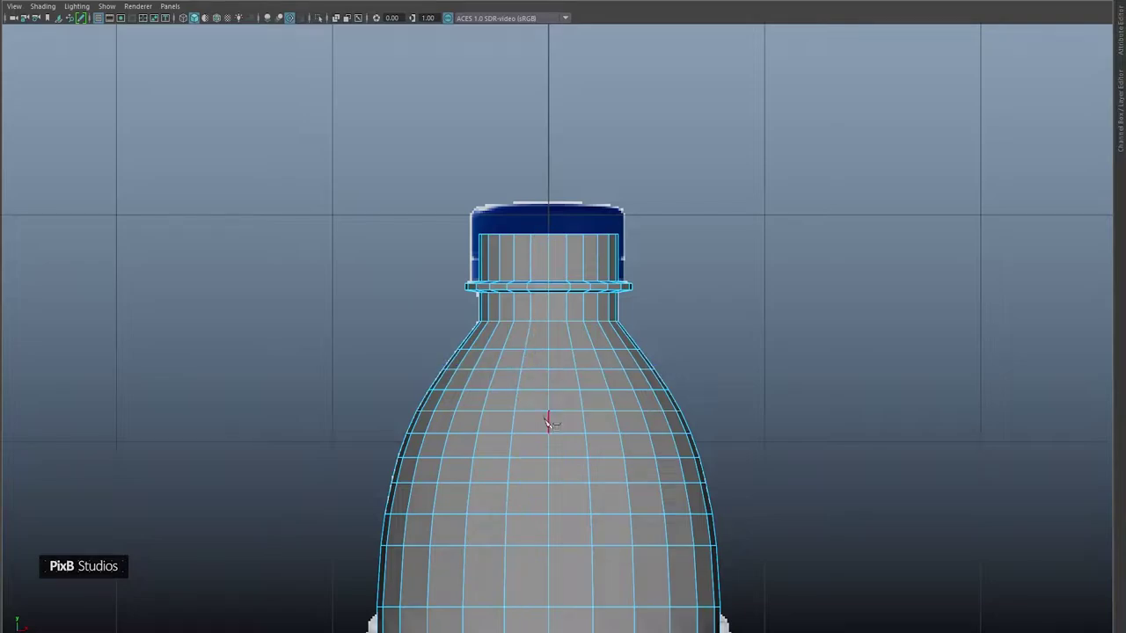
Step: Slide a lower shoulder edge loop downward to even out the spacing, and apply Edit Edge Flow to the loop above it
{"action": "right_click_drag", "start_coordinate": [545, 296], "coordinate": [545, 330]}
{"action": "middle_click_drag", "start_coordinate": [513, 419], "coordinate": [510, 318], "text": "alt"}
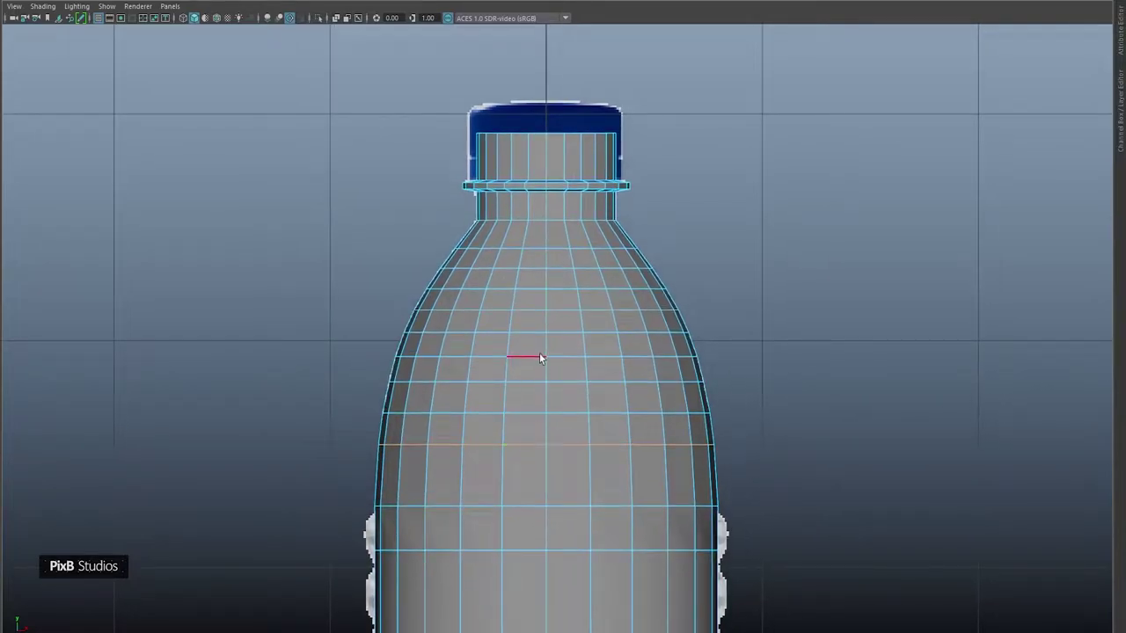
{"action": "key", "text": "w"}
{"action": "left_click_drag", "start_coordinate": [545, 381], "coordinate": [545, 402], "text": "ctrl+shift"}
{"action": "double_click", "coordinate": [529, 412]}
{"action": "right_click_drag", "start_coordinate": [530, 356], "coordinate": [526, 481], "text": "shift"}
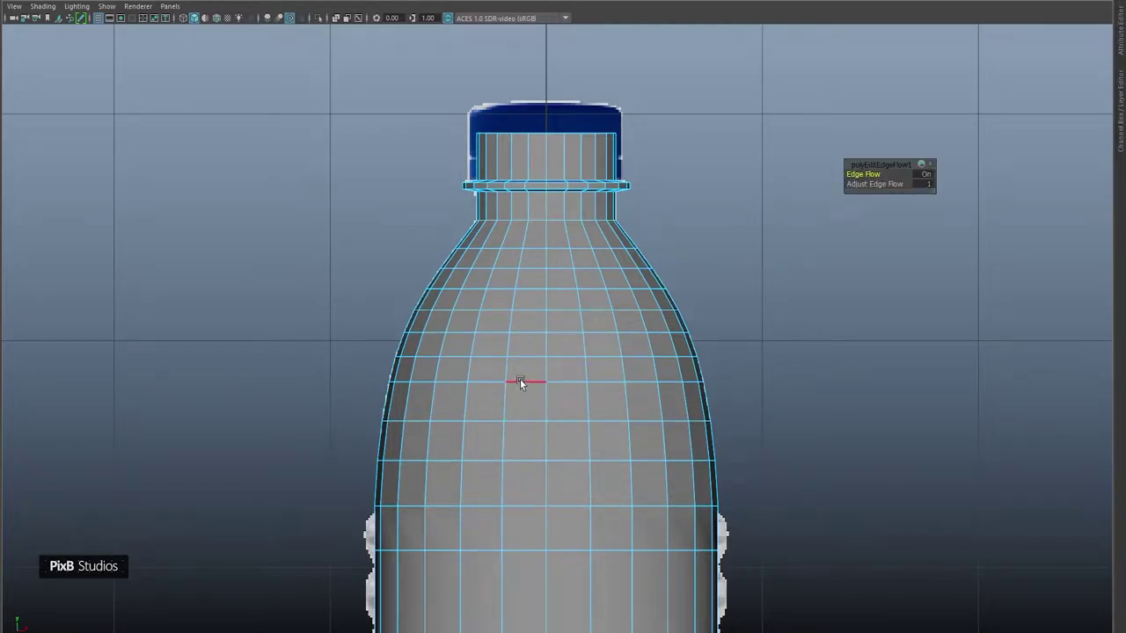
Step: Slide the uppermost shoulder edge loop up toward the neck and apply Edit Edge Flow to the loop below it
{"action": "double_click", "coordinate": [532, 252]}
{"action": "left_click_drag", "start_coordinate": [546, 216], "coordinate": [545, 199], "text": "ctrl+shift"}
{"action": "double_click", "coordinate": [530, 267]}
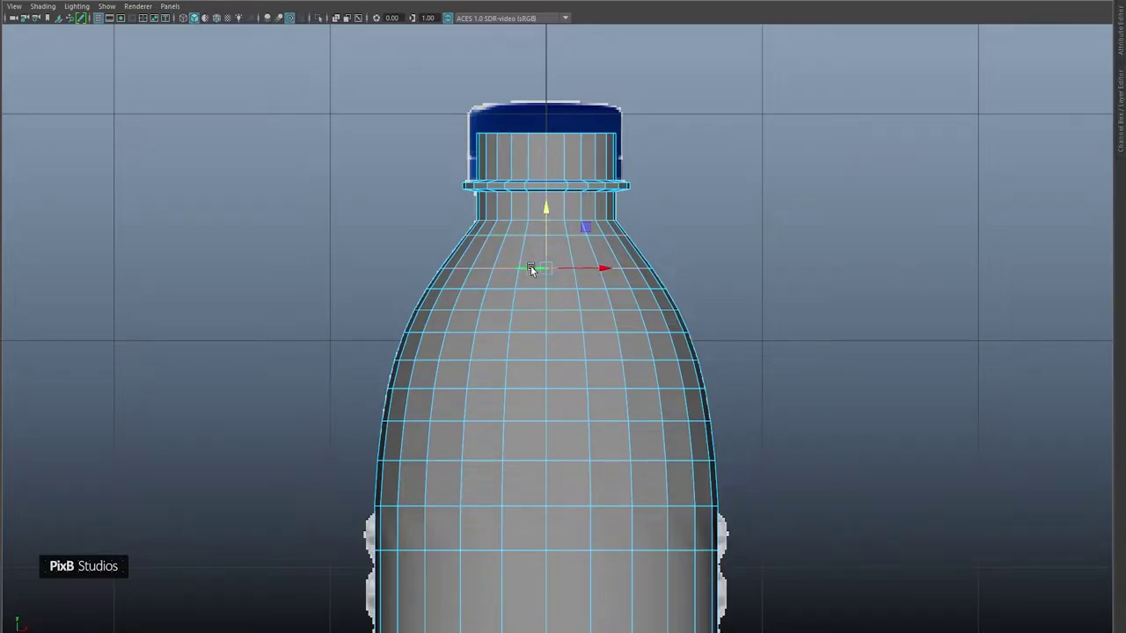
{"action": "right_click_drag", "start_coordinate": [530, 265], "coordinate": [526, 386], "text": "shift"}
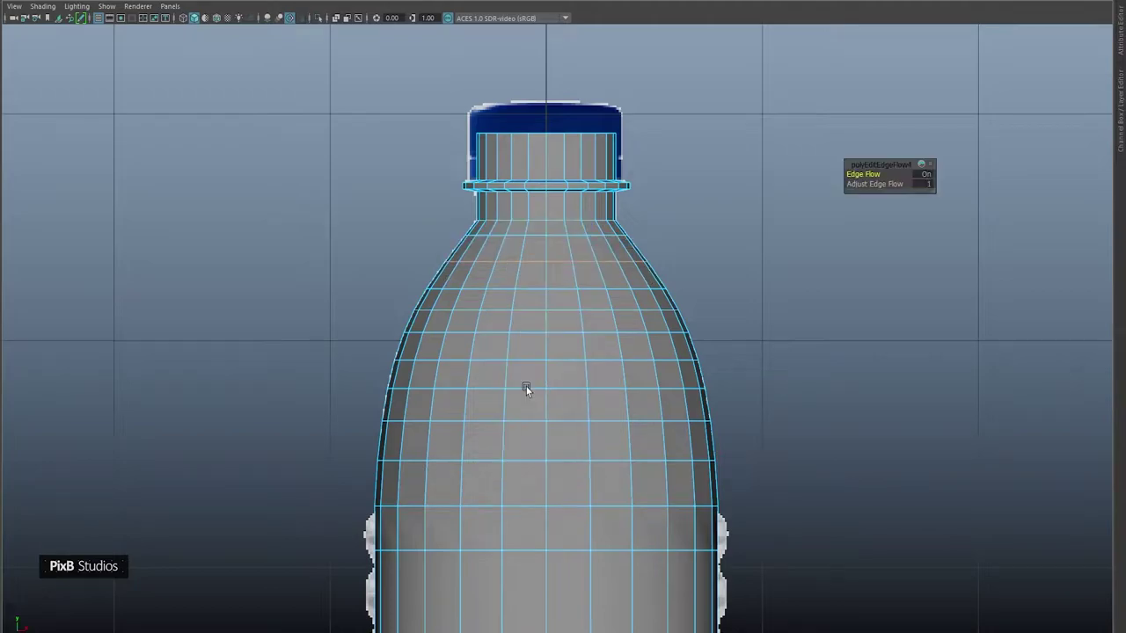
Step: Apply Edit Edge Flow to each following shoulder edge loop in turn, working down from the neck toward the ribbed body
{"action": "double_click", "coordinate": [525, 288]}
{"action": "key", "text": "g"}
{"action": "double_click", "coordinate": [528, 308]}
{"action": "key", "text": "g"}
{"action": "double_click", "coordinate": [530, 331]}
{"action": "key", "text": "g"}
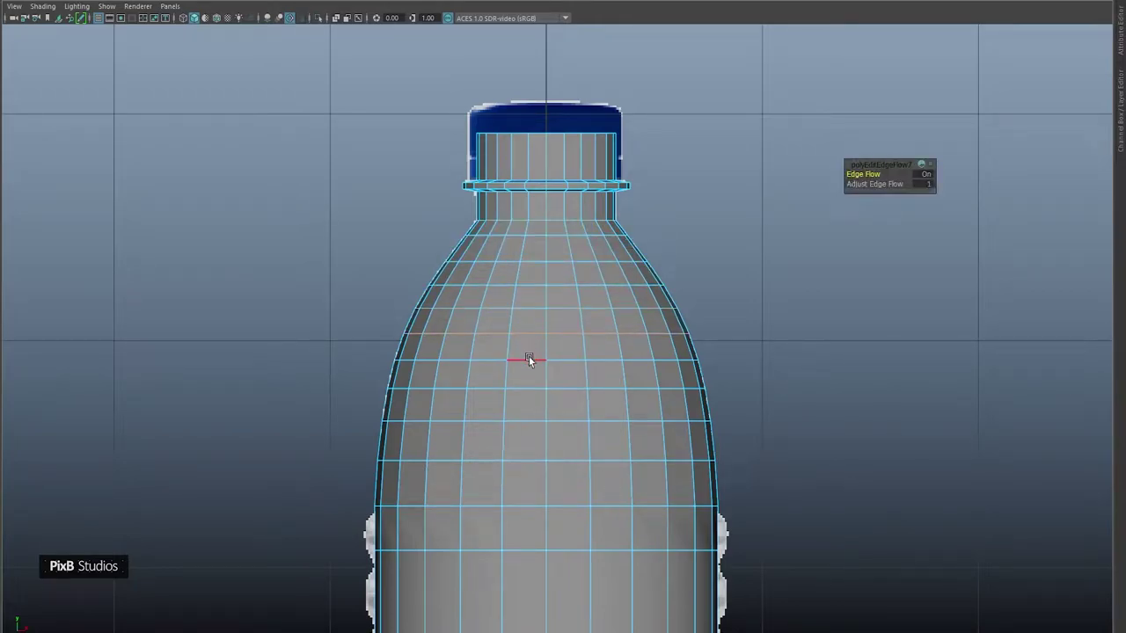
{"action": "double_click", "coordinate": [528, 360]}
{"action": "key", "text": "g"}
{"action": "double_click", "coordinate": [527, 390]}
{"action": "key", "text": "g"}
{"action": "double_click", "coordinate": [526, 425]}
{"action": "key", "text": "g"}
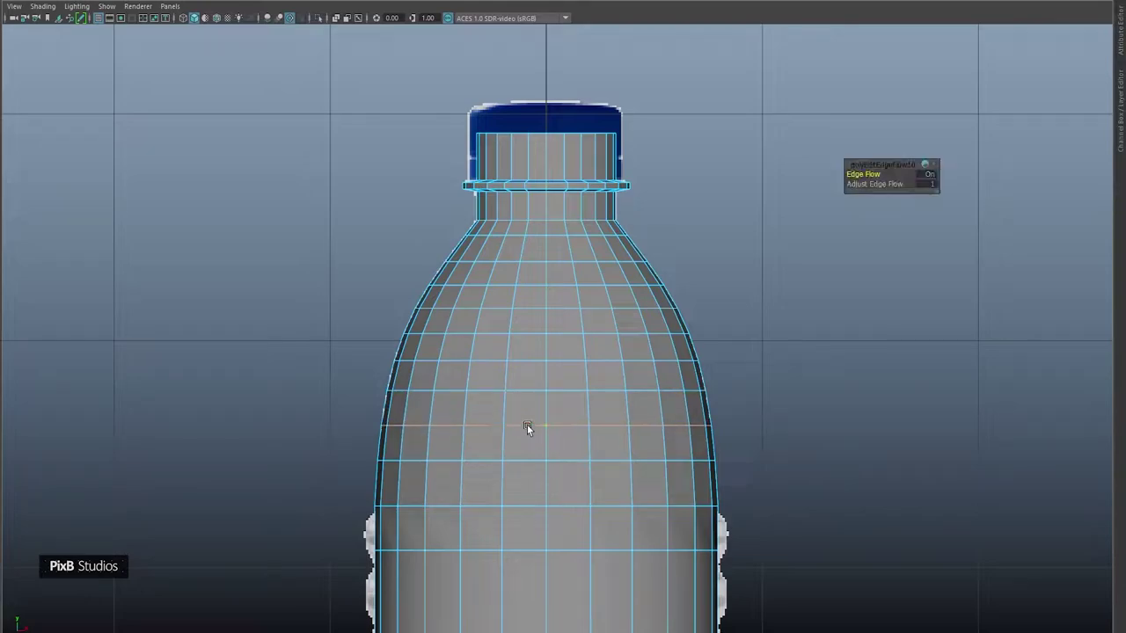
{"action": "double_click", "coordinate": [526, 459]}
{"action": "key", "text": "g"}
Step: Repeat Edit Edge Flow on the shoulder edge loops one by one, working back up toward the neck
{"action": "double_click", "coordinate": [525, 419]}
{"action": "key", "text": "g"}
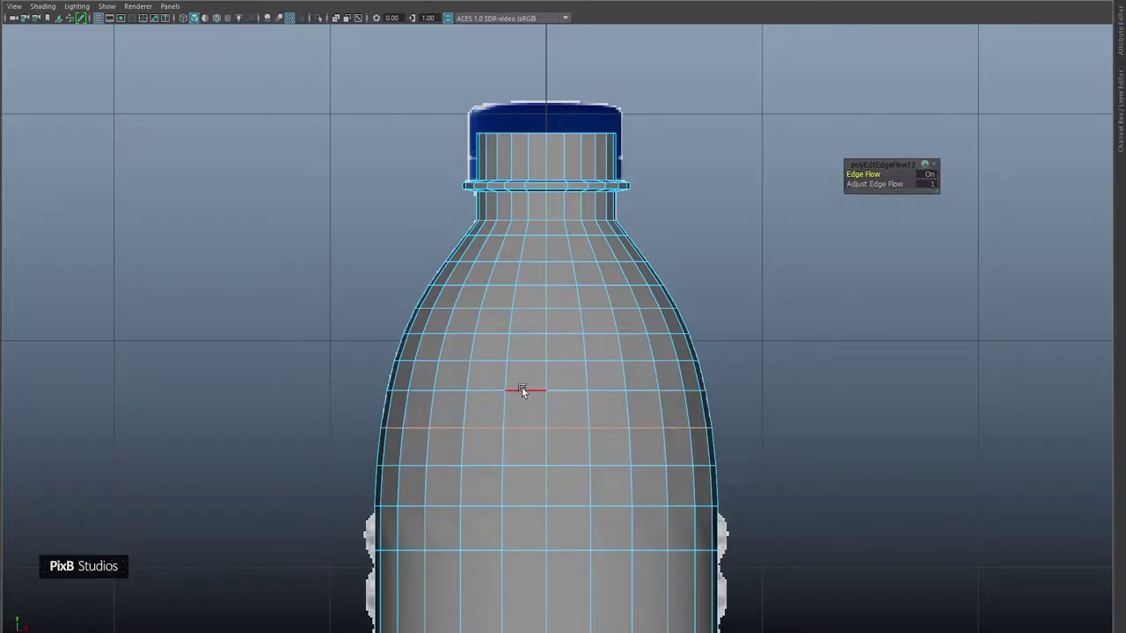
{"action": "double_click", "coordinate": [522, 390]}
{"action": "key", "text": "g"}
{"action": "double_click", "coordinate": [526, 360]}
{"action": "key", "text": "g"}
{"action": "double_click", "coordinate": [521, 334]}
{"action": "key", "text": "g"}
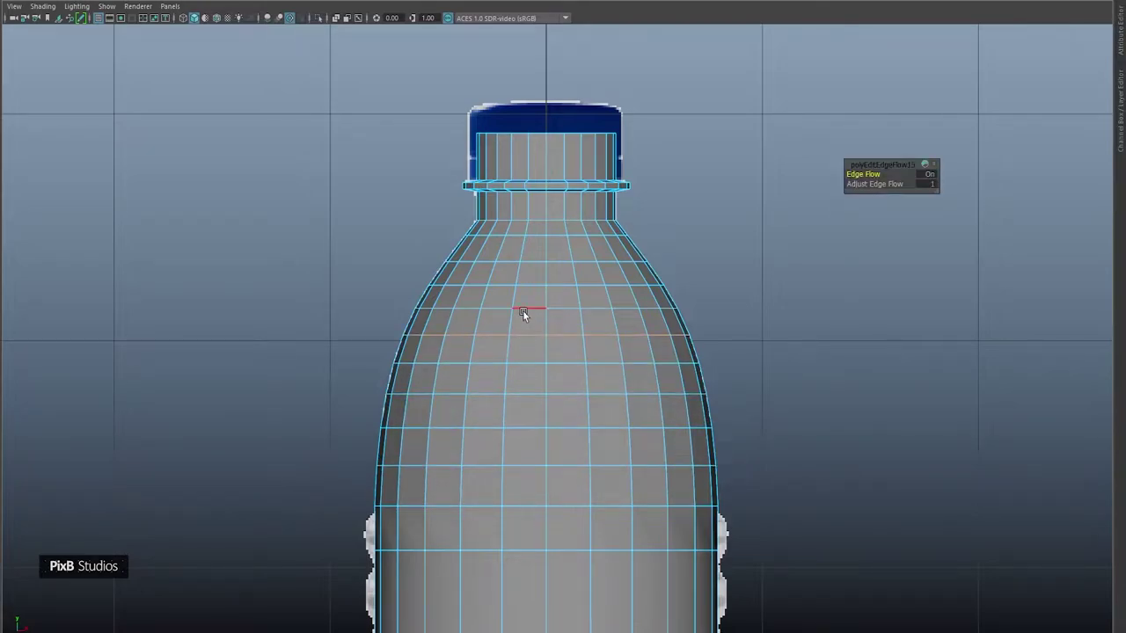
{"action": "double_click", "coordinate": [522, 310]}
{"action": "key", "text": "g"}
{"action": "double_click", "coordinate": [524, 282]}
{"action": "key", "text": "g"}
{"action": "double_click", "coordinate": [526, 263]}
{"action": "key", "text": "g"}
{"action": "double_click", "coordinate": [529, 244]}
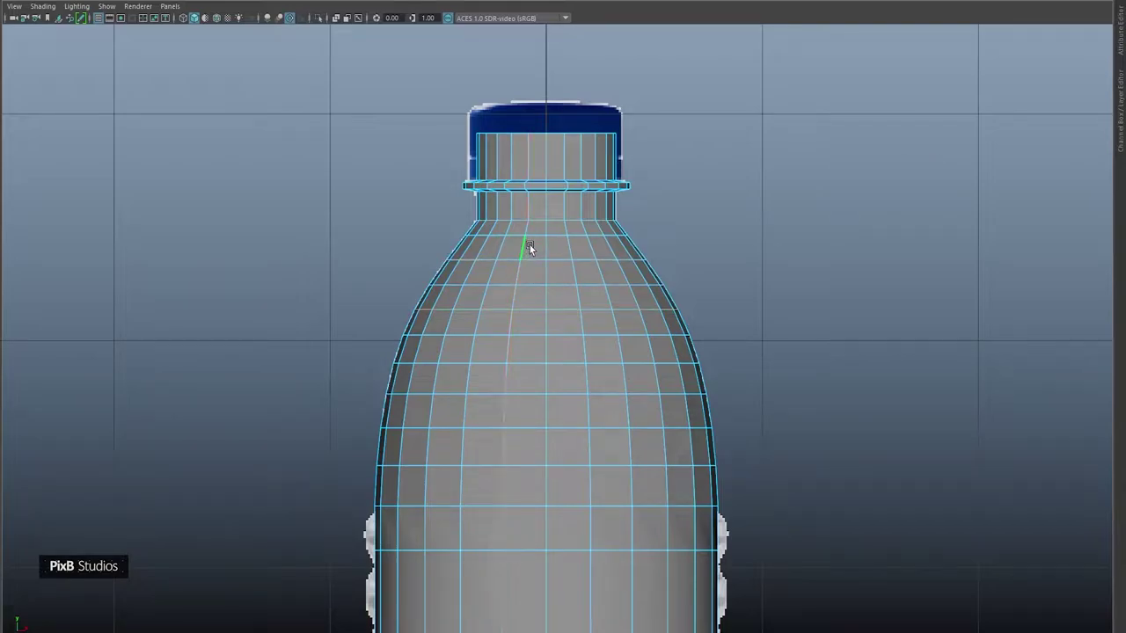
Step: Run another down-and-up pass of Edit Edge Flow over the shoulder loops to smooth the curve and even out their spacing
{"action": "left_click", "coordinate": [531, 329], "text": "ctrl"}
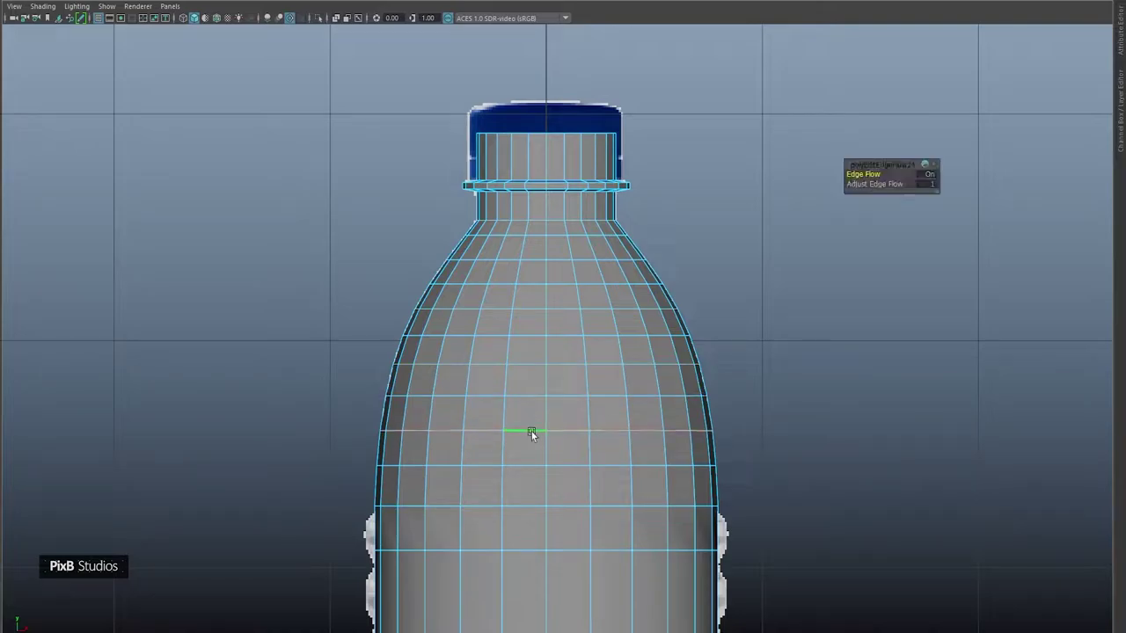
{"action": "double_click", "coordinate": [532, 464]}
{"action": "key", "text": "g"}
{"action": "double_click", "coordinate": [527, 505]}
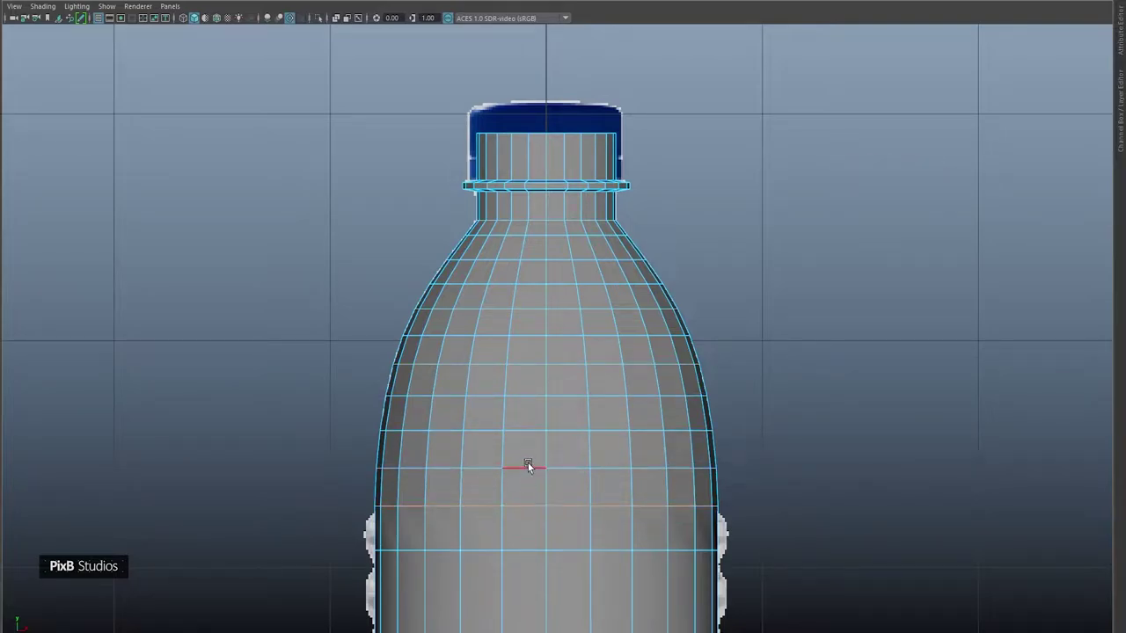
{"action": "double_click", "coordinate": [527, 464]}
{"action": "key", "text": "g"}
{"action": "double_click", "coordinate": [526, 432]}
{"action": "key", "text": "g"}
{"action": "double_click", "coordinate": [524, 394]}
{"action": "key", "text": "g"}
{"action": "double_click", "coordinate": [525, 366]}
{"action": "key", "text": "g"}
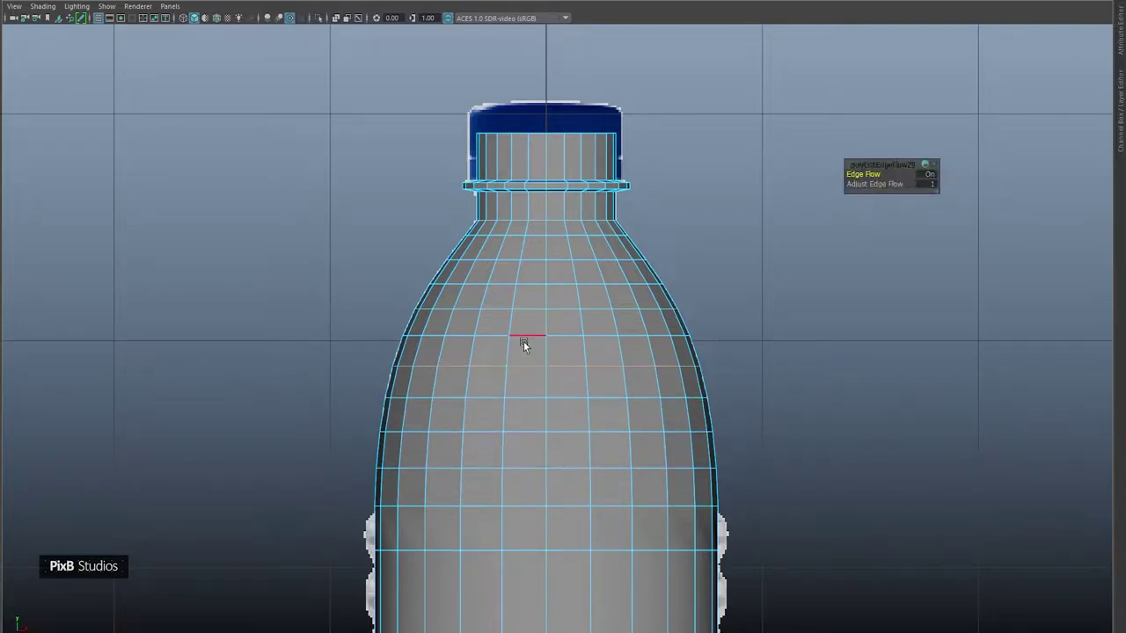
{"action": "double_click", "coordinate": [523, 337]}
{"action": "key", "text": "g"}
{"action": "double_click", "coordinate": [523, 310]}
{"action": "key", "text": "g"}
{"action": "double_click", "coordinate": [530, 282]}
{"action": "key", "text": "g"}
{"action": "double_click", "coordinate": [531, 263]}
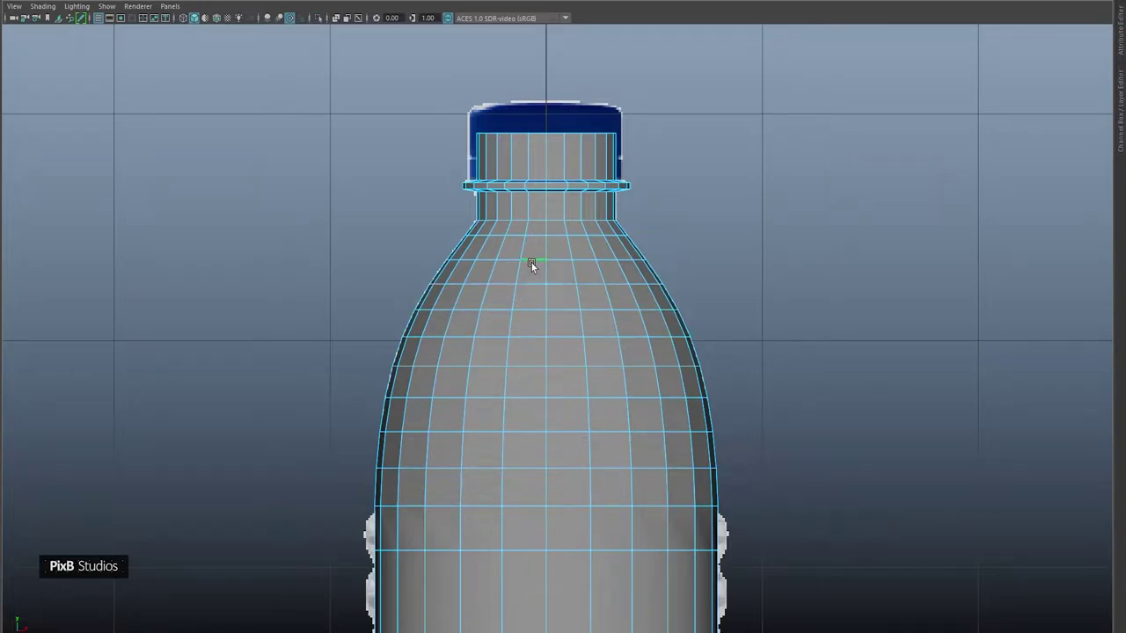
{"action": "left_click", "coordinate": [532, 260], "text": "ctrl"}
Step: Bevel the edge loop where the neck meets the shoulder with a fraction of 0.25 and 2 segments
{"action": "middle_click_drag", "start_coordinate": [538, 341], "coordinate": [524, 262], "text": "alt"}
{"action": "middle_click_drag", "start_coordinate": [605, 284], "coordinate": [637, 422], "text": "alt"}
{"action": "scroll", "coordinate": [499, 310], "scroll_direction": "up", "scroll_amount": 1}
{"action": "middle_click_drag", "start_coordinate": [513, 284], "coordinate": [535, 354], "text": "alt"}
{"action": "right_click_drag", "start_coordinate": [312, 242], "coordinate": [520, 359], "text": "alt"}
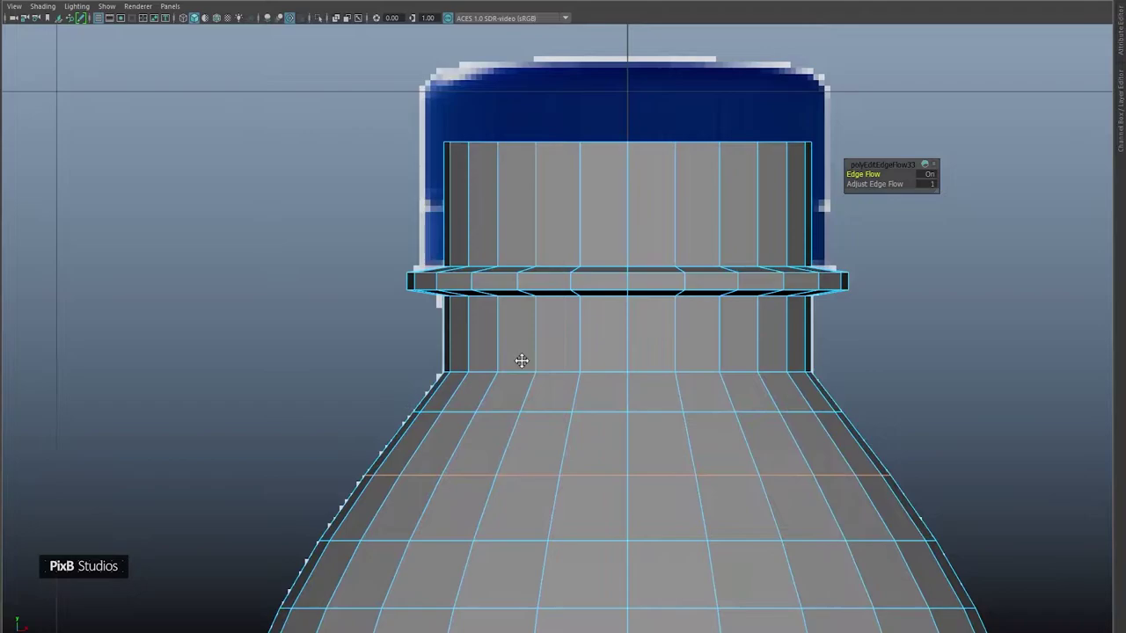
{"action": "middle_click_drag", "start_coordinate": [519, 359], "coordinate": [511, 342], "text": "alt"}
{"action": "right_click_drag", "start_coordinate": [510, 343], "coordinate": [550, 357], "text": "alt"}
{"action": "double_click", "coordinate": [544, 355]}
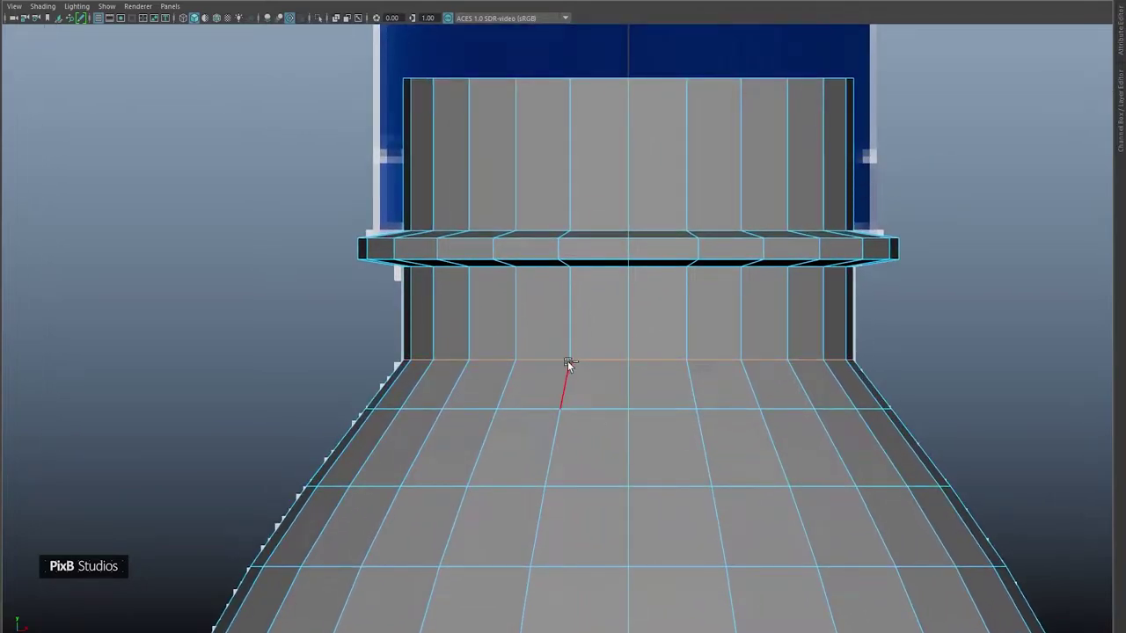
{"action": "key", "text": "ctrl+b"}
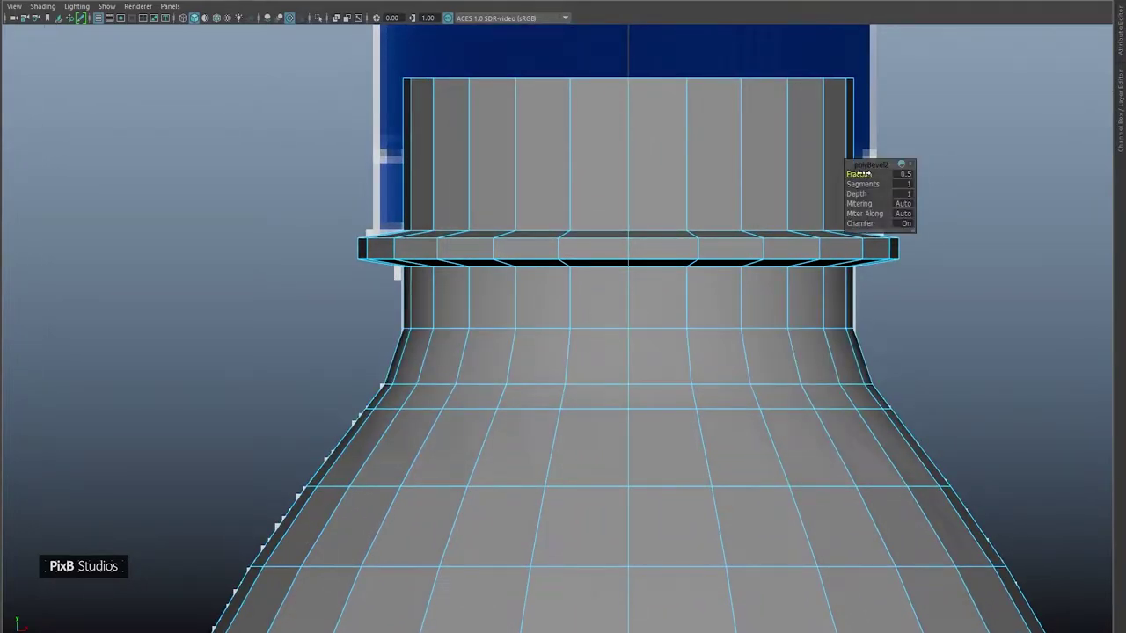
{"action": "left_click_drag", "start_coordinate": [866, 174], "coordinate": [727, 192]}
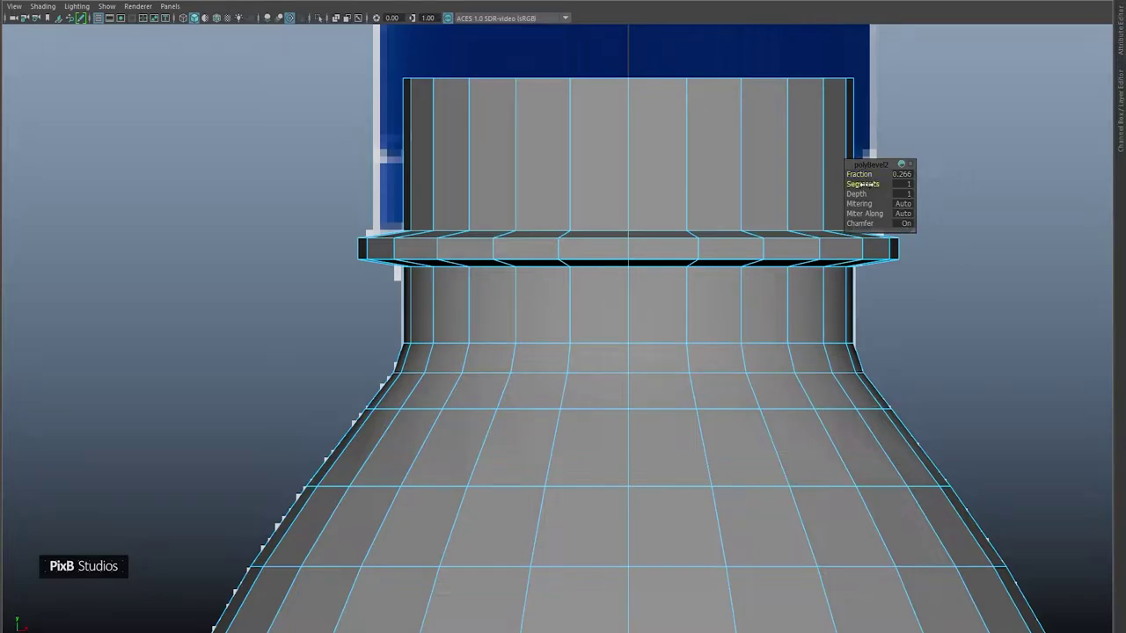
{"action": "middle_click_drag", "start_coordinate": [864, 184], "coordinate": [871, 183]}
{"action": "left_click", "coordinate": [895, 175]}
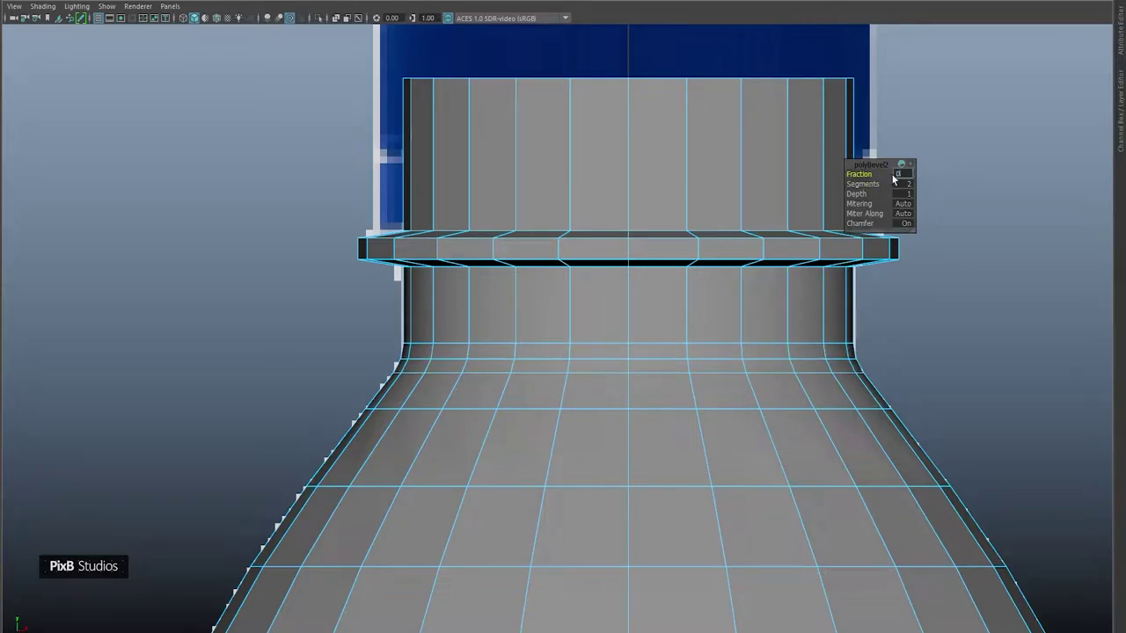
{"action": "type", "text": "0.25"}
{"action": "key", "text": "Return"}
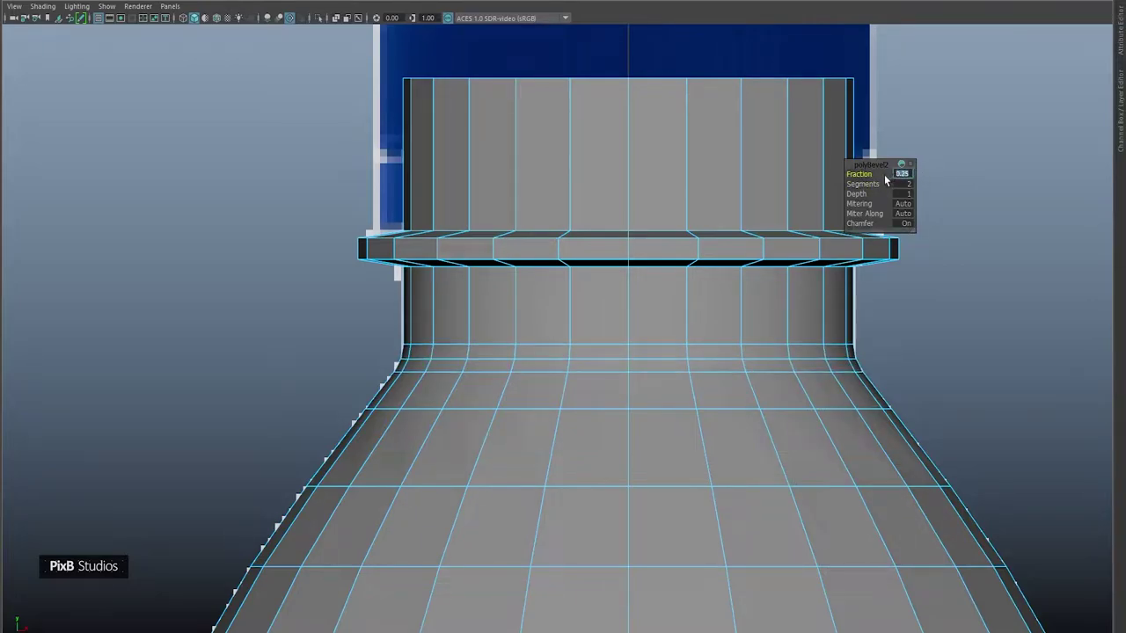
Step: Bevel the inner edge loops directly above and below the neck collar with a fraction of 0.15 and 2 segments
{"action": "middle_click_drag", "start_coordinate": [607, 249], "coordinate": [600, 287], "text": "alt"}
{"action": "scroll", "coordinate": [598, 288], "scroll_direction": "up", "scroll_amount": 2}
{"action": "double_click", "coordinate": [583, 308]}
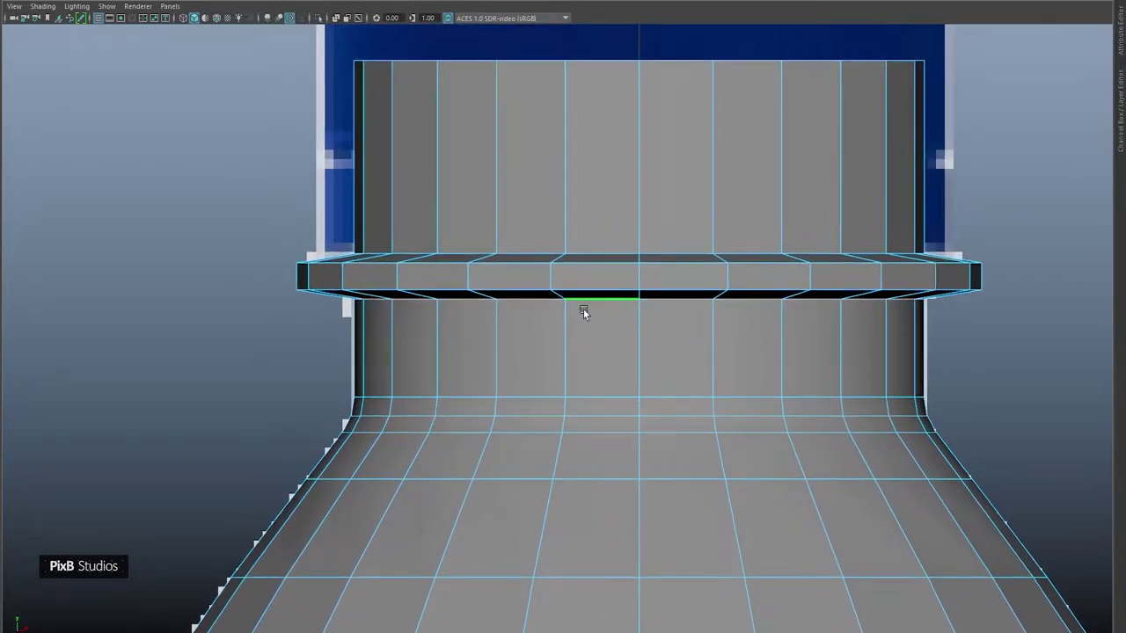
{"action": "double_click", "coordinate": [594, 245]}
{"action": "key", "text": "ctrl+b"}
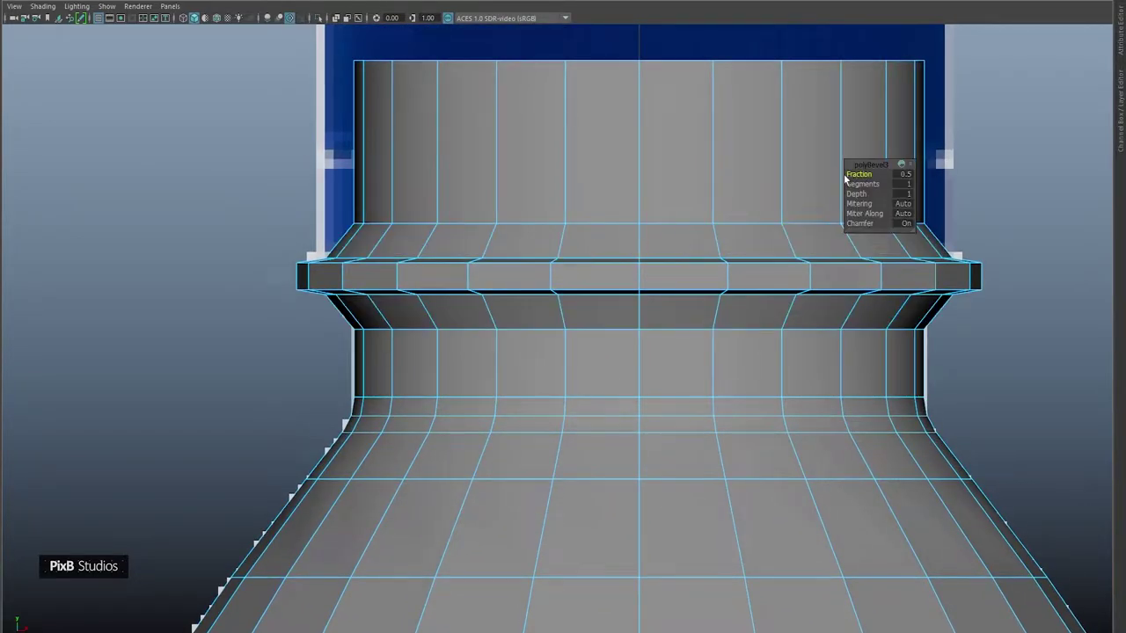
{"action": "left_click_drag", "start_coordinate": [853, 183], "coordinate": [676, 183]}
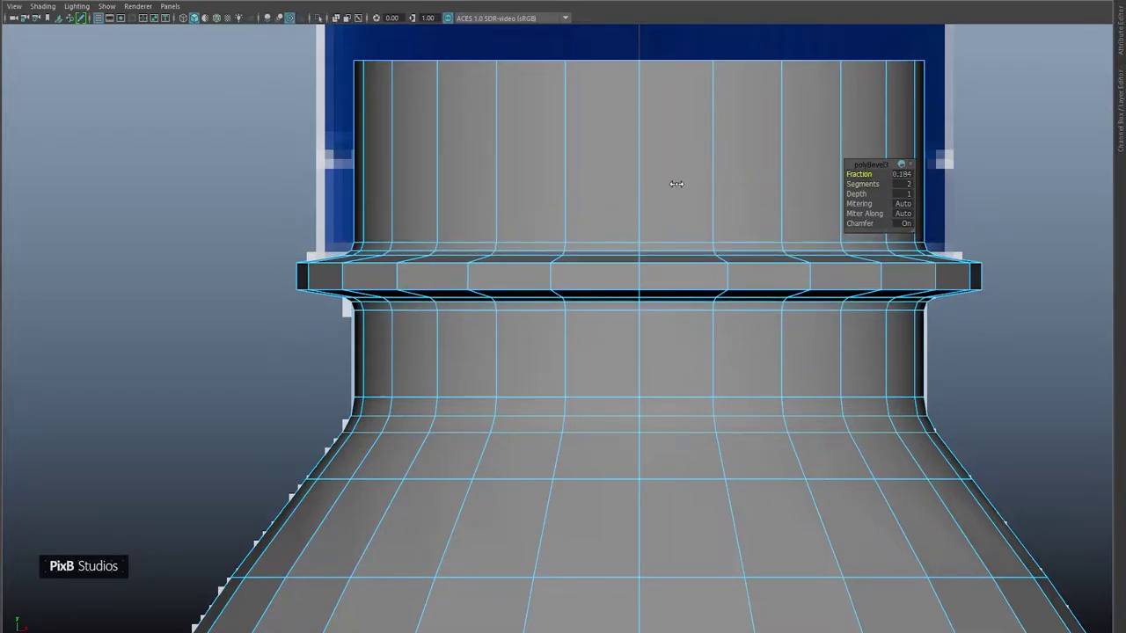
{"action": "left_click", "coordinate": [903, 174]}
{"action": "type", "text": "0.15"}
{"action": "key", "text": "Return"}
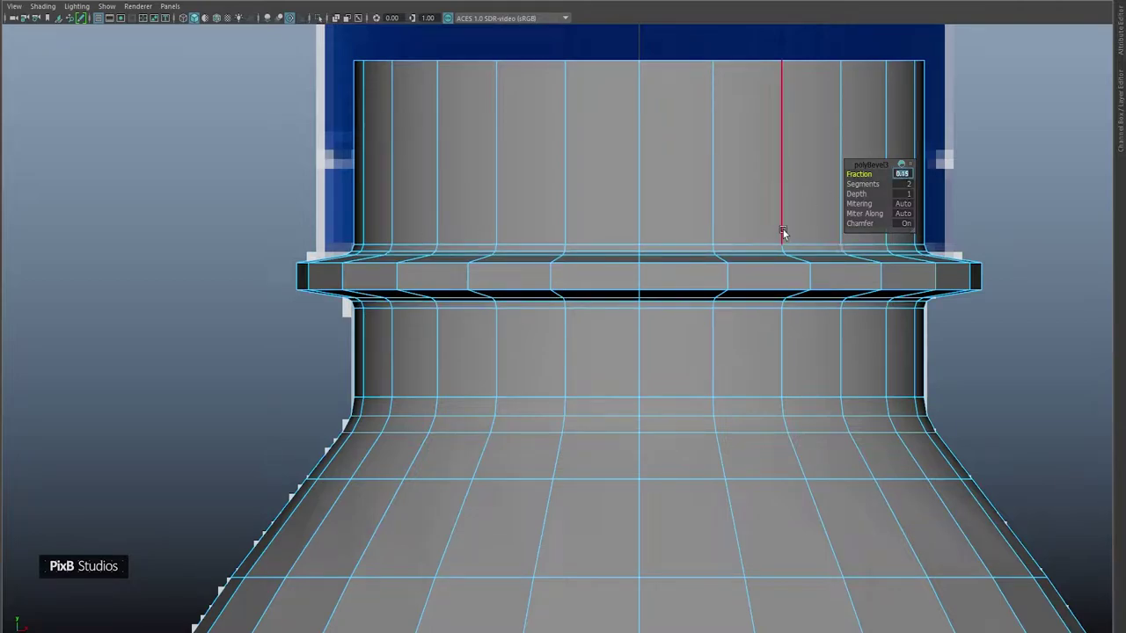
Step: Bevel the upper and lower outer edge loops of the neck collar with a fraction of 0.5 and 2 segments
{"action": "double_click", "coordinate": [627, 263]}
{"action": "double_click", "coordinate": [604, 290], "text": "shift"}
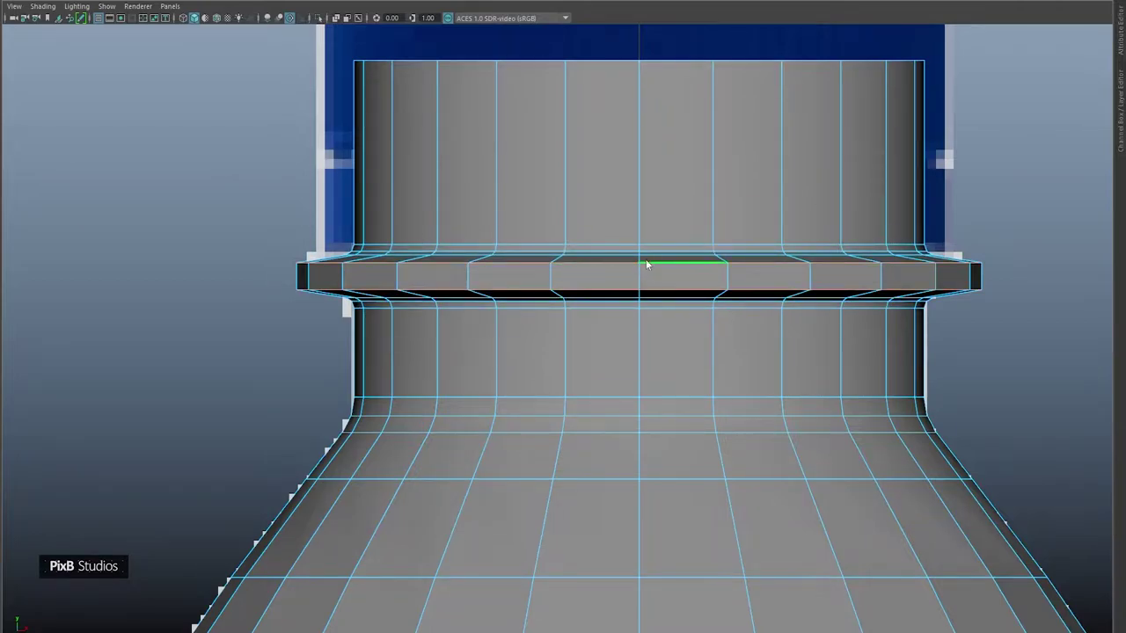
{"action": "key", "text": "space"}
{"action": "left_click_drag", "start_coordinate": [646, 264], "coordinate": [658, 147]}
{"action": "left_click_drag", "start_coordinate": [676, 201], "coordinate": [666, 169], "text": "alt"}
{"action": "middle_click_drag", "start_coordinate": [502, 352], "coordinate": [529, 226], "text": "alt"}
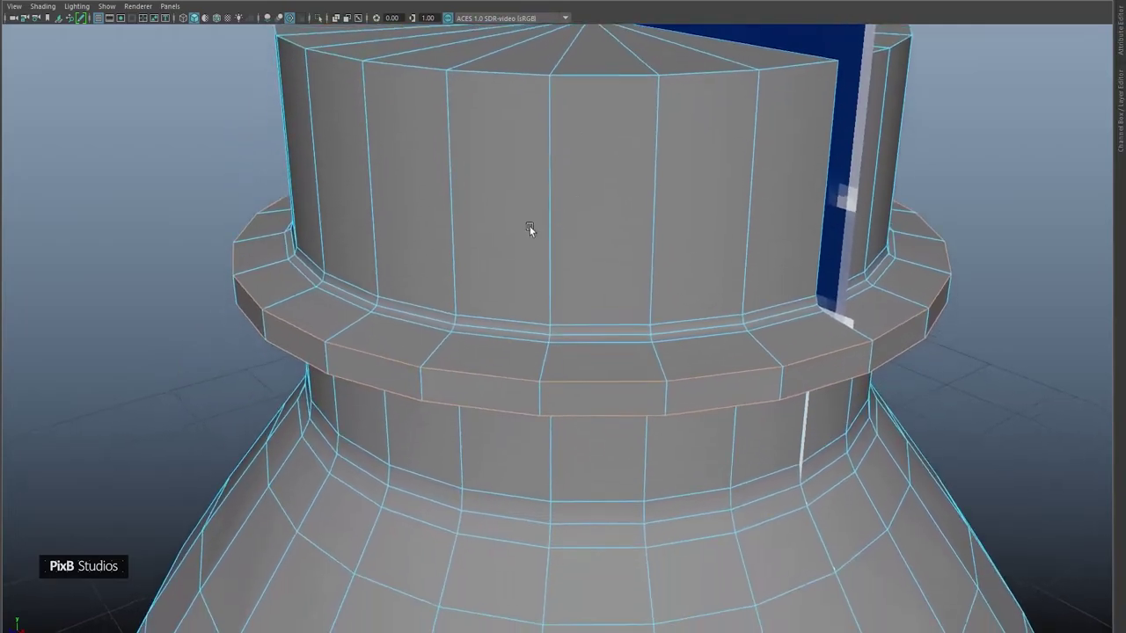
{"action": "scroll", "coordinate": [533, 228], "scroll_direction": "up", "scroll_amount": 1}
{"action": "key", "text": "ctrl+b"}
{"action": "left_click", "coordinate": [864, 177]}
{"action": "left_click_drag", "start_coordinate": [863, 182], "coordinate": [867, 183]}
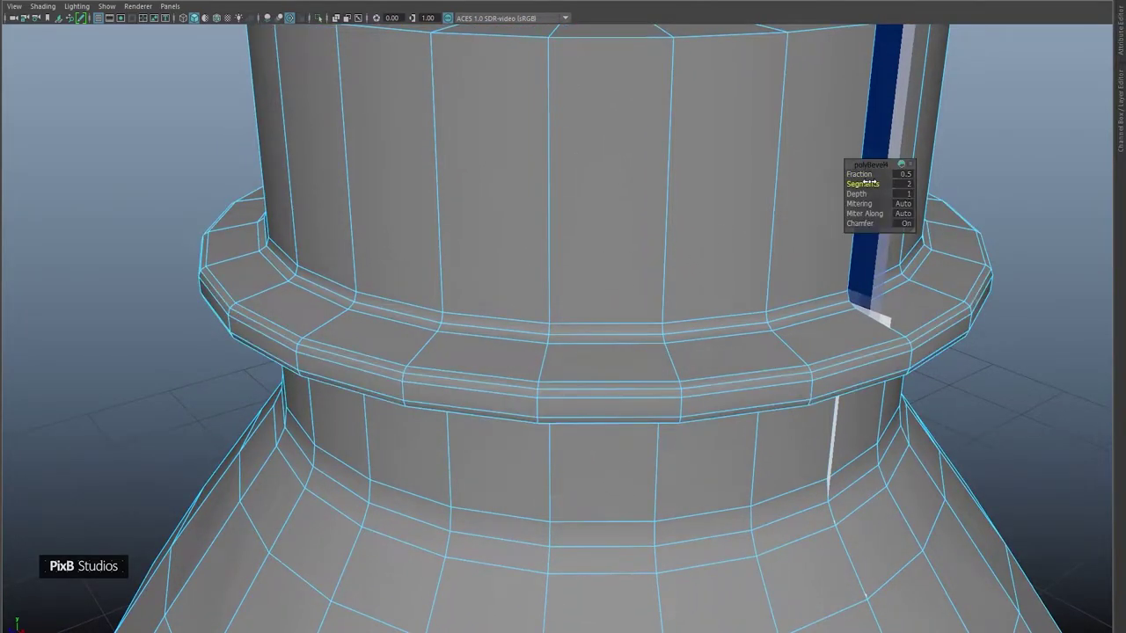
Step: Move the reference image plane out of the bottle mesh so that it stands beside the model
{"action": "right_click_drag", "start_coordinate": [633, 264], "coordinate": [717, 132]}
{"action": "scroll", "coordinate": [695, 158], "scroll_direction": "down", "scroll_amount": 3}
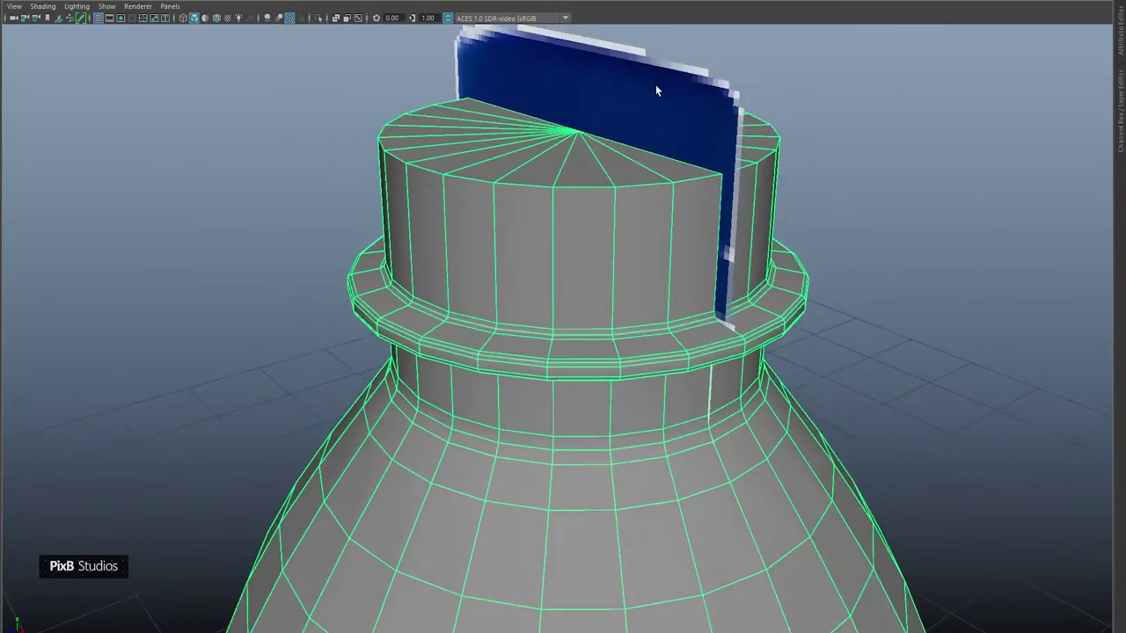
{"action": "left_click", "coordinate": [656, 86]}
{"action": "scroll", "coordinate": [704, 201], "scroll_direction": "down", "scroll_amount": 2}
{"action": "scroll", "coordinate": [646, 334], "scroll_direction": "down", "scroll_amount": 6}
{"action": "key", "text": "w"}
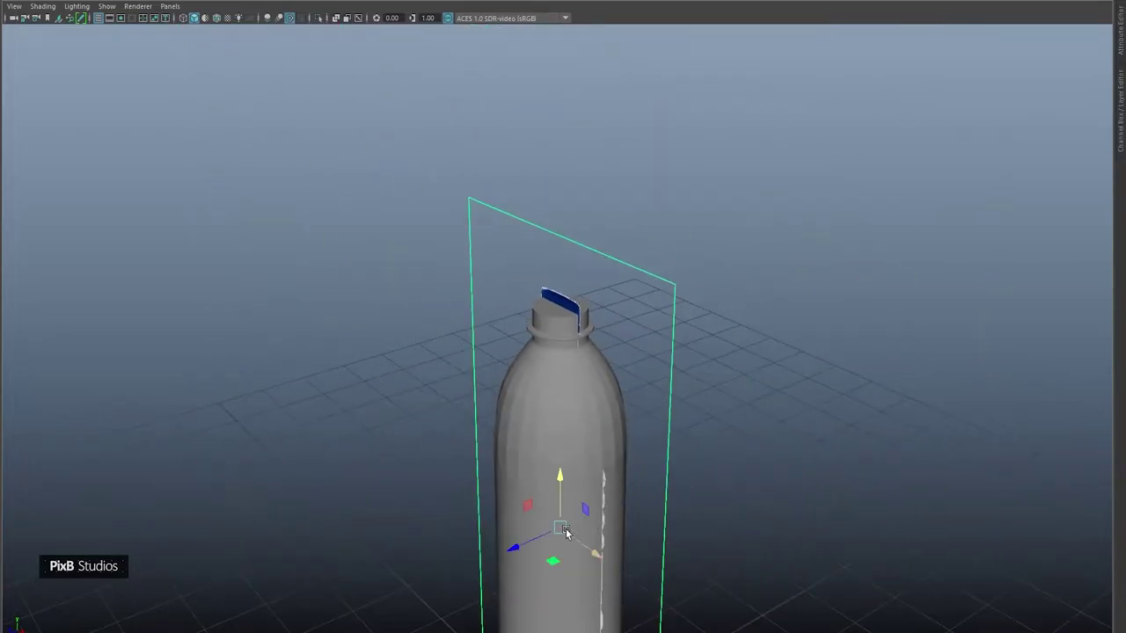
{"action": "middle_click_drag", "start_coordinate": [565, 532], "coordinate": [583, 414], "text": "alt"}
{"action": "left_click_drag", "start_coordinate": [551, 417], "coordinate": [743, 343]}
Step: Delete the top cap faces around the center vertex of the bottle neck to open the mouth, and return to object selection
{"action": "middle_click_drag", "start_coordinate": [553, 183], "coordinate": [567, 282], "text": "alt"}
{"action": "right_click_drag", "start_coordinate": [567, 282], "coordinate": [779, 459], "text": "alt"}
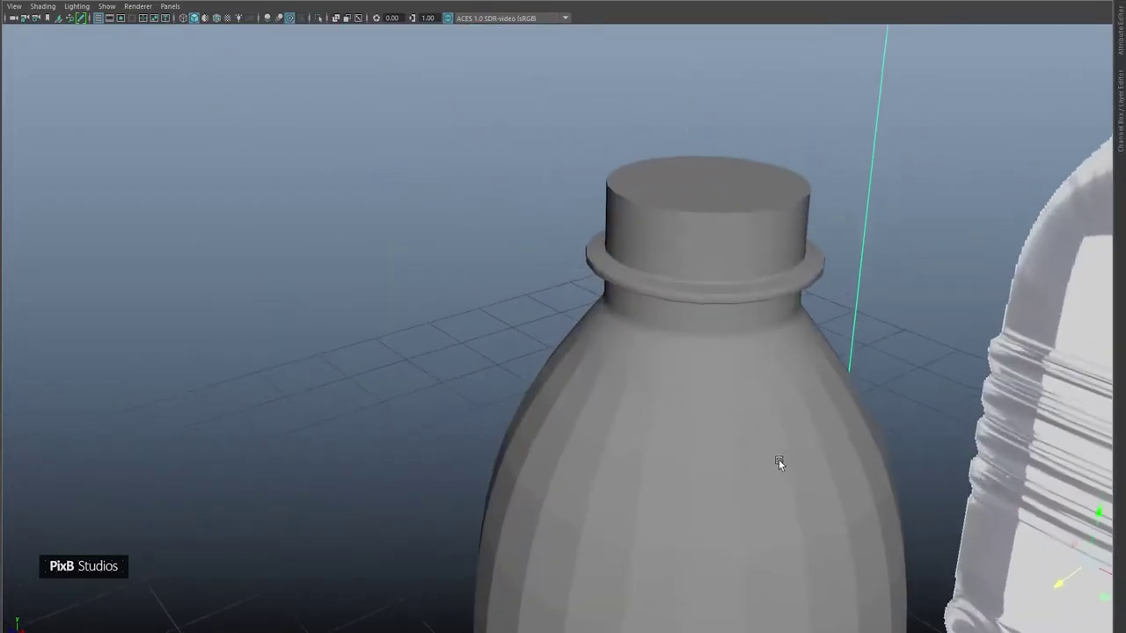
{"action": "left_click", "coordinate": [692, 237]}
{"action": "middle_click_drag", "start_coordinate": [693, 239], "coordinate": [606, 253], "text": "alt"}
{"action": "left_click_drag", "start_coordinate": [606, 254], "coordinate": [643, 246], "text": "alt"}
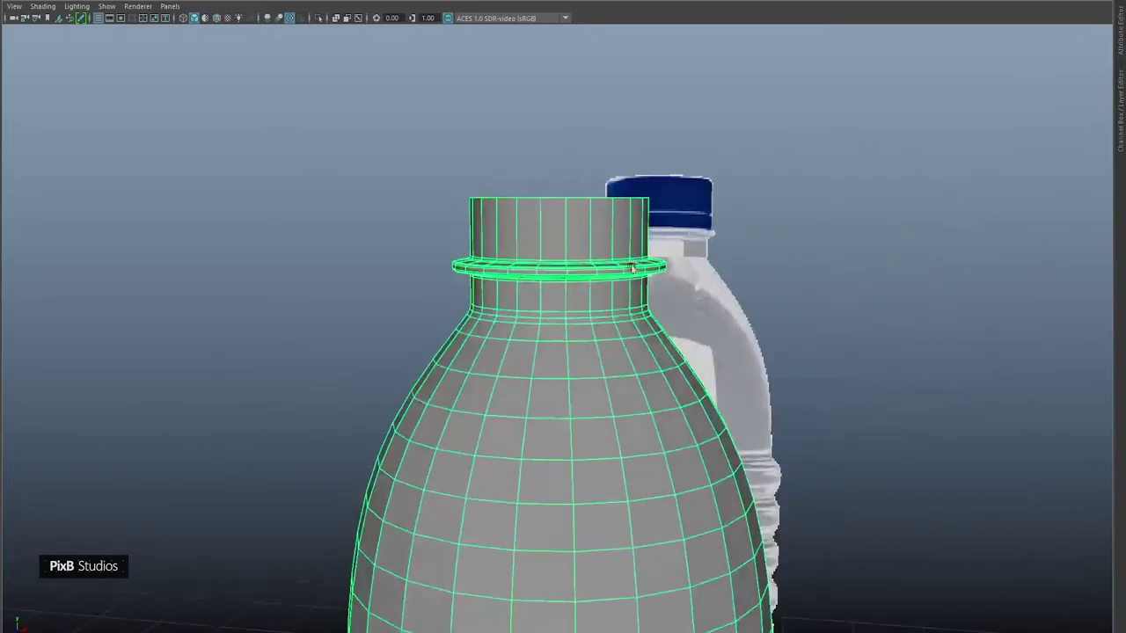
{"action": "scroll", "coordinate": [623, 385], "scroll_direction": "down", "scroll_amount": 4}
{"action": "scroll", "coordinate": [622, 385], "scroll_direction": "up", "scroll_amount": 8}
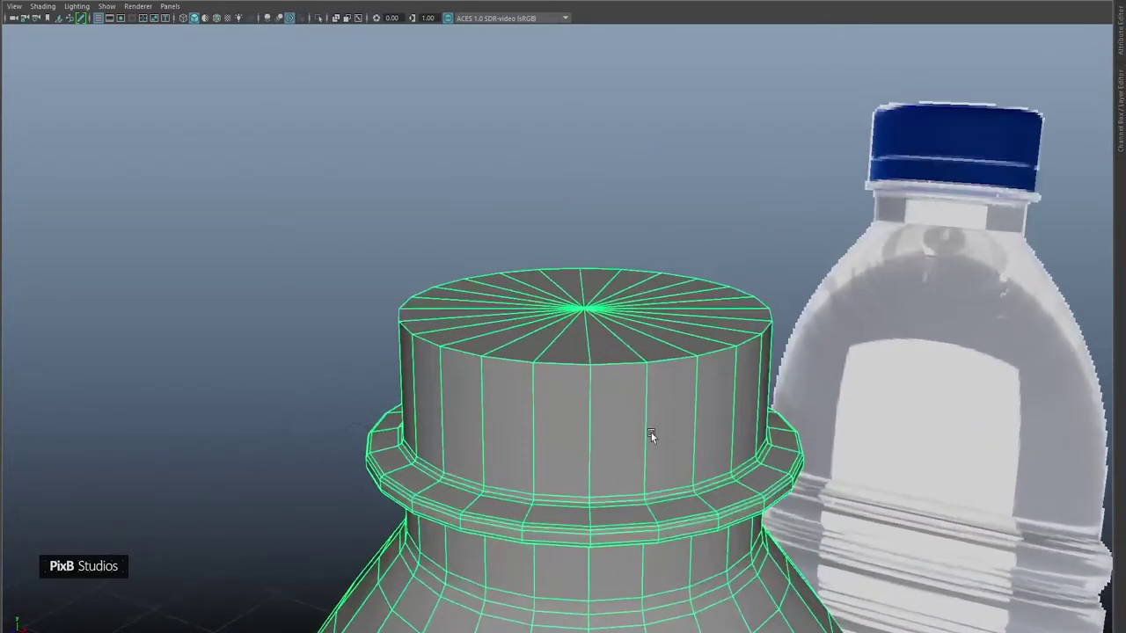
{"action": "right_click", "coordinate": [601, 300]}
{"action": "left_click", "coordinate": [543, 297]}
{"action": "left_click", "coordinate": [587, 308]}
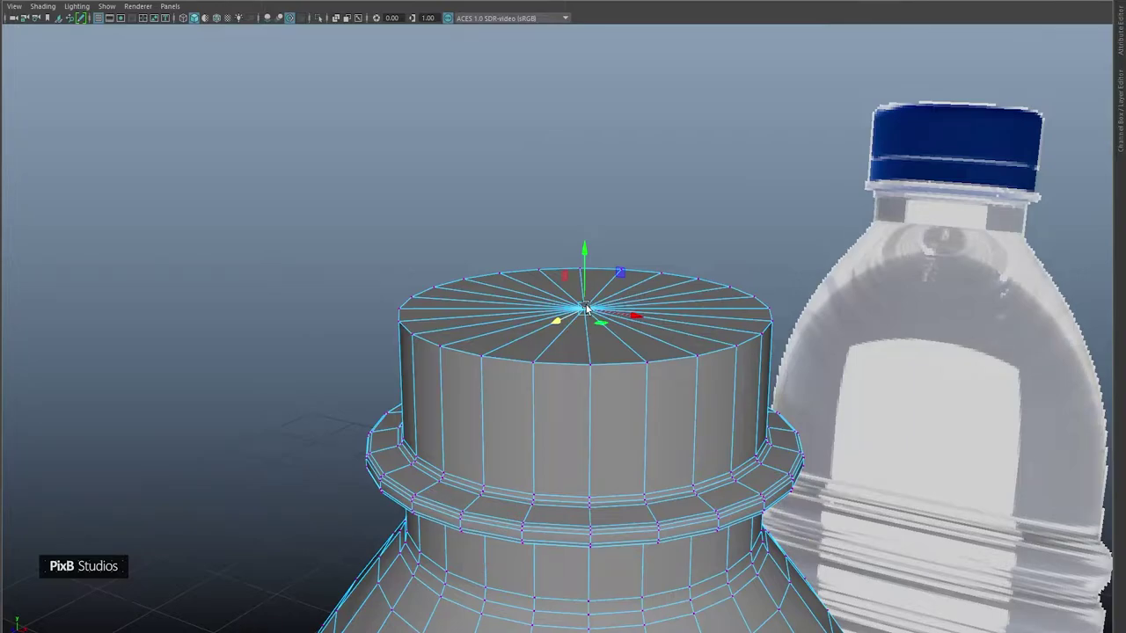
{"action": "key", "text": "ctrl+F11"}
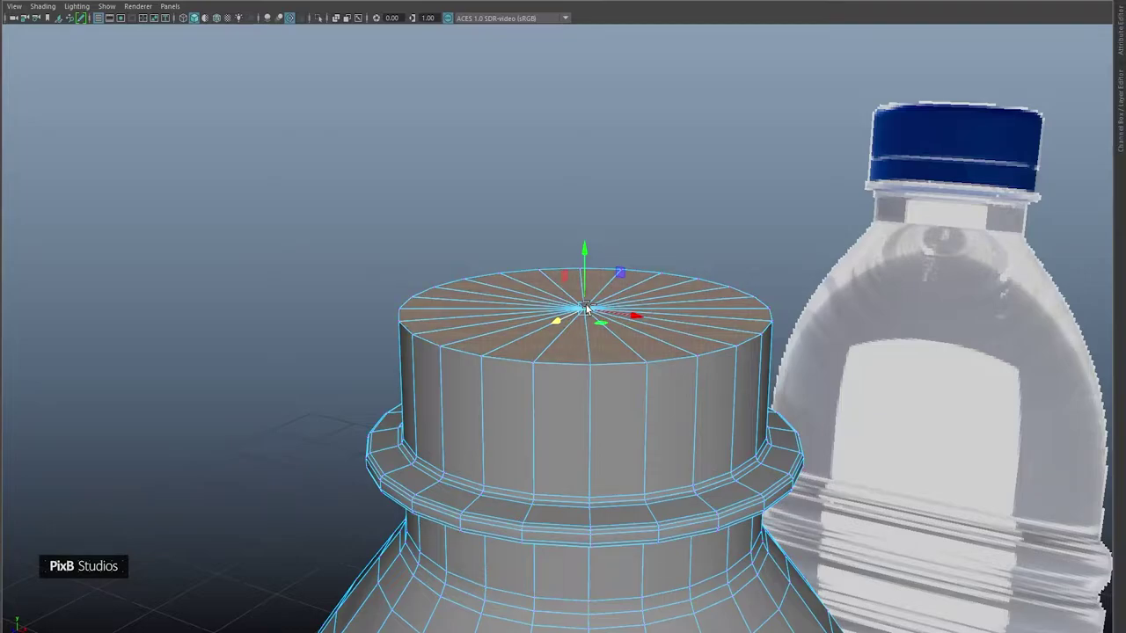
{"action": "key", "text": "Delete"}
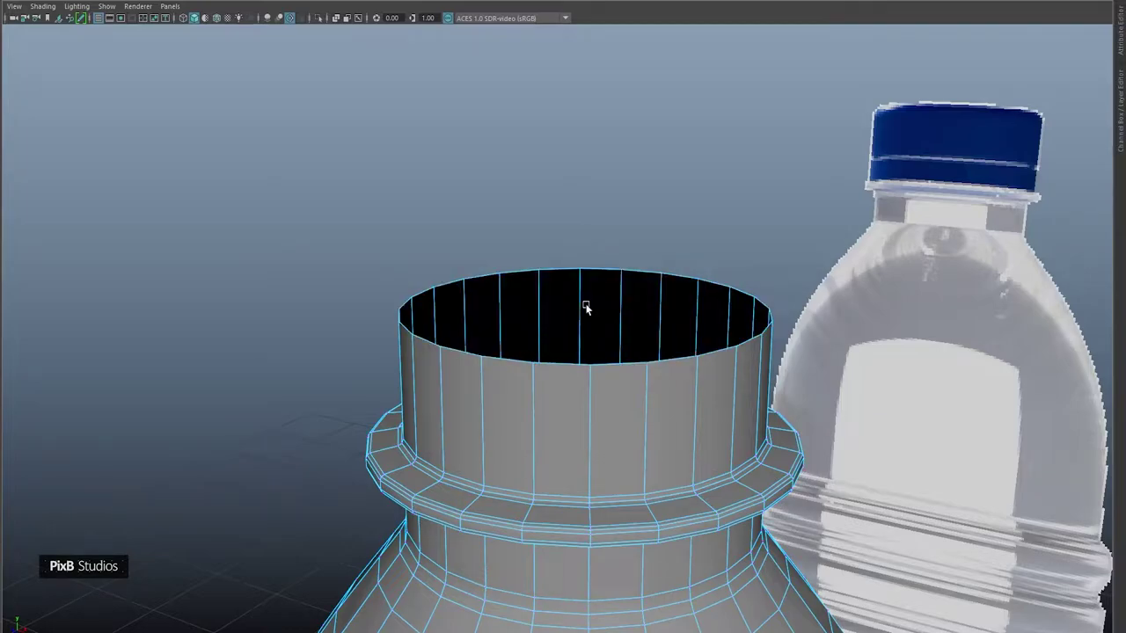
{"action": "right_click_drag", "start_coordinate": [566, 297], "coordinate": [706, 251]}
{"action": "scroll", "coordinate": [699, 404], "scroll_direction": "down", "scroll_amount": 5}
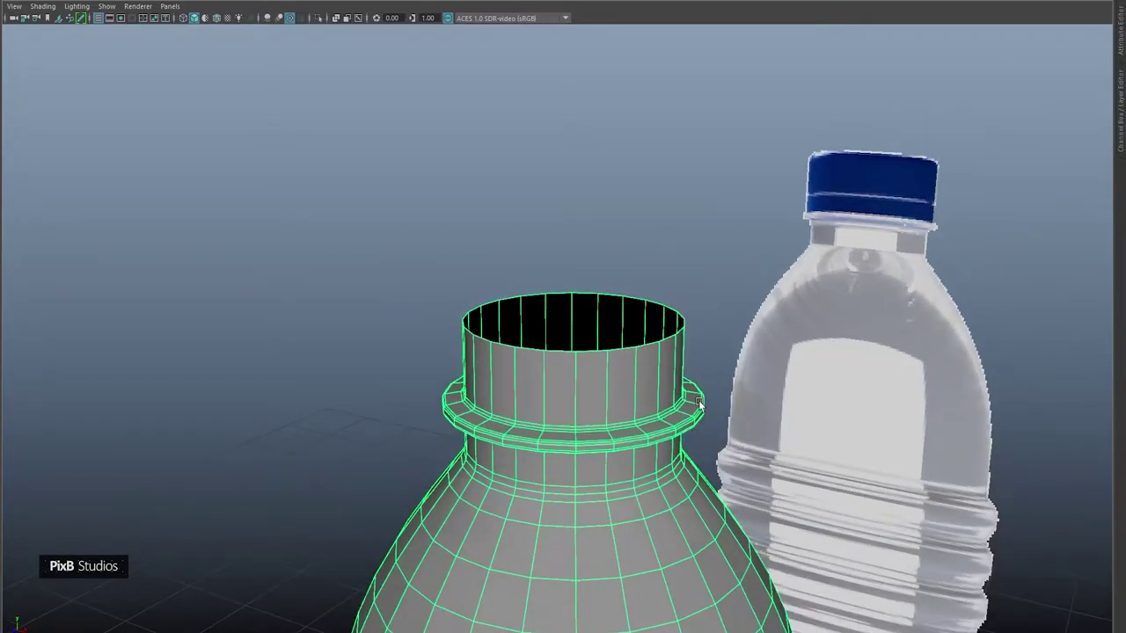
Step: Examine the bottle's neck and opening and compare them with the capped neck on the reference image
{"action": "scroll", "coordinate": [699, 403], "scroll_direction": "down", "scroll_amount": 6}
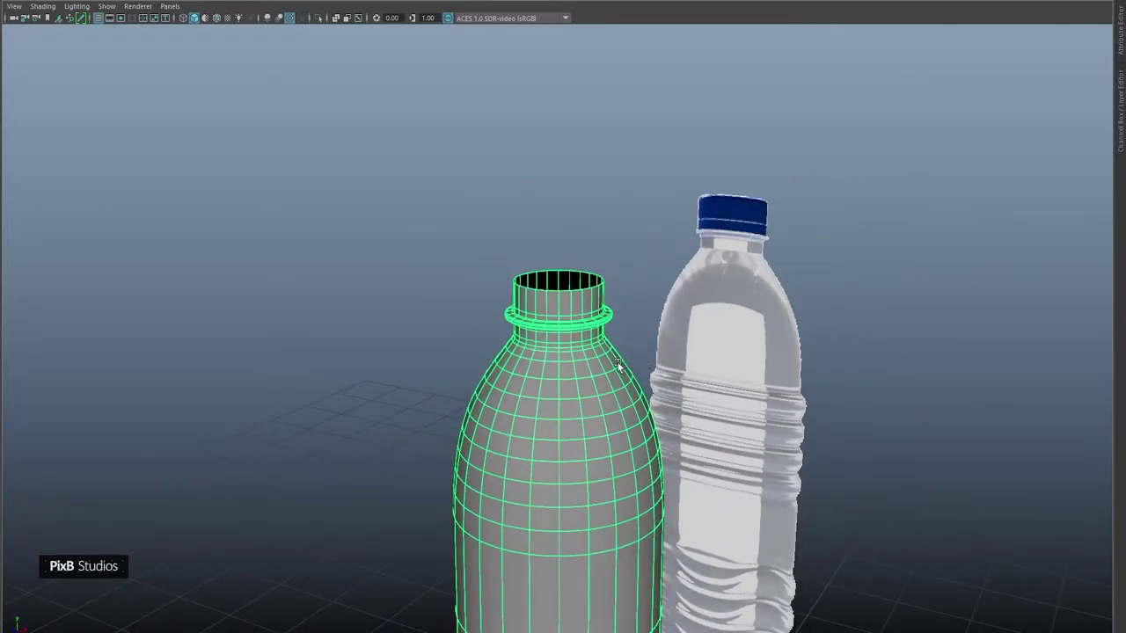
{"action": "right_click_drag", "start_coordinate": [569, 368], "coordinate": [655, 215]}
{"action": "left_click", "coordinate": [627, 167]}
{"action": "scroll", "coordinate": [614, 282], "scroll_direction": "down", "scroll_amount": 5}
{"action": "middle_click_drag", "start_coordinate": [614, 282], "coordinate": [633, 43], "text": "alt"}
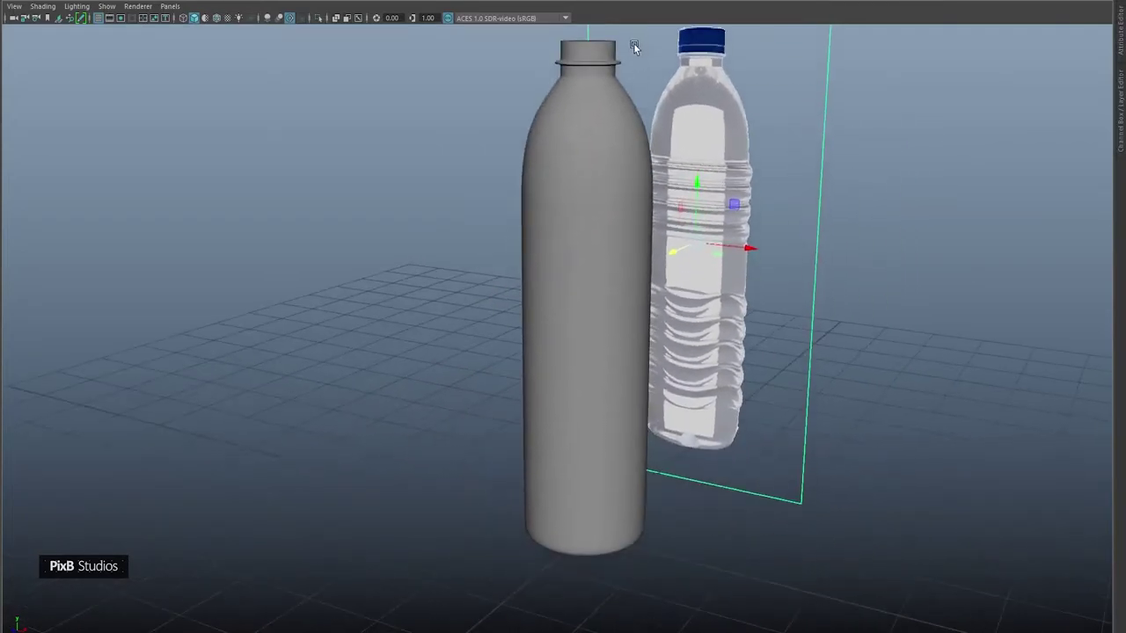
{"action": "left_click_drag", "start_coordinate": [633, 43], "coordinate": [524, 231], "text": "alt"}
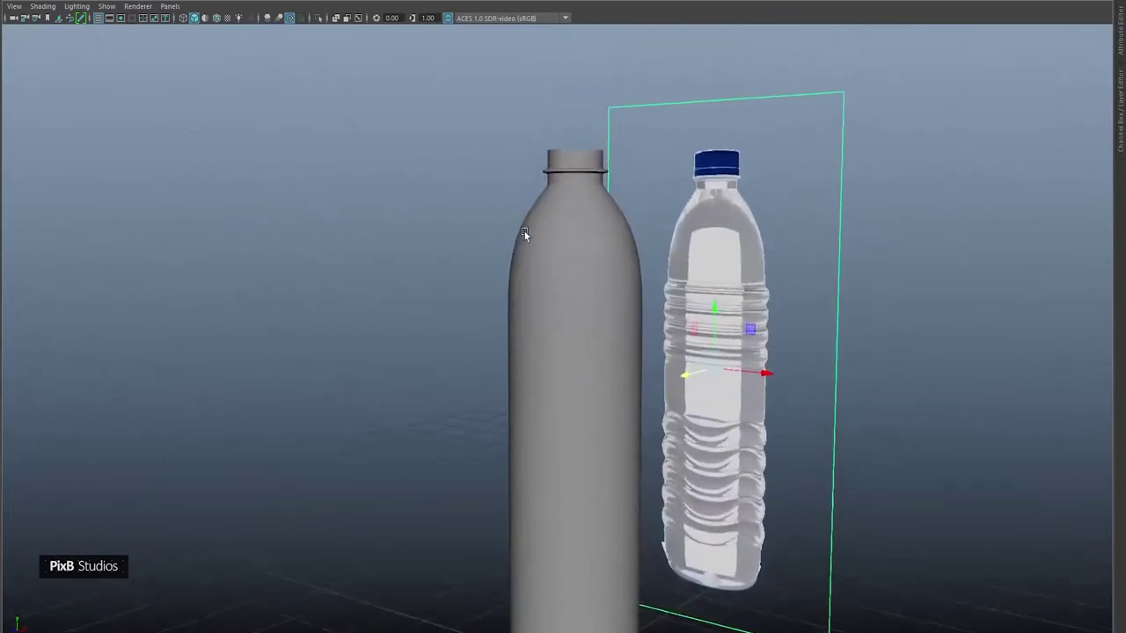
{"action": "left_click", "coordinate": [524, 232]}
{"action": "left_click_drag", "start_coordinate": [596, 230], "coordinate": [575, 370], "text": "alt"}
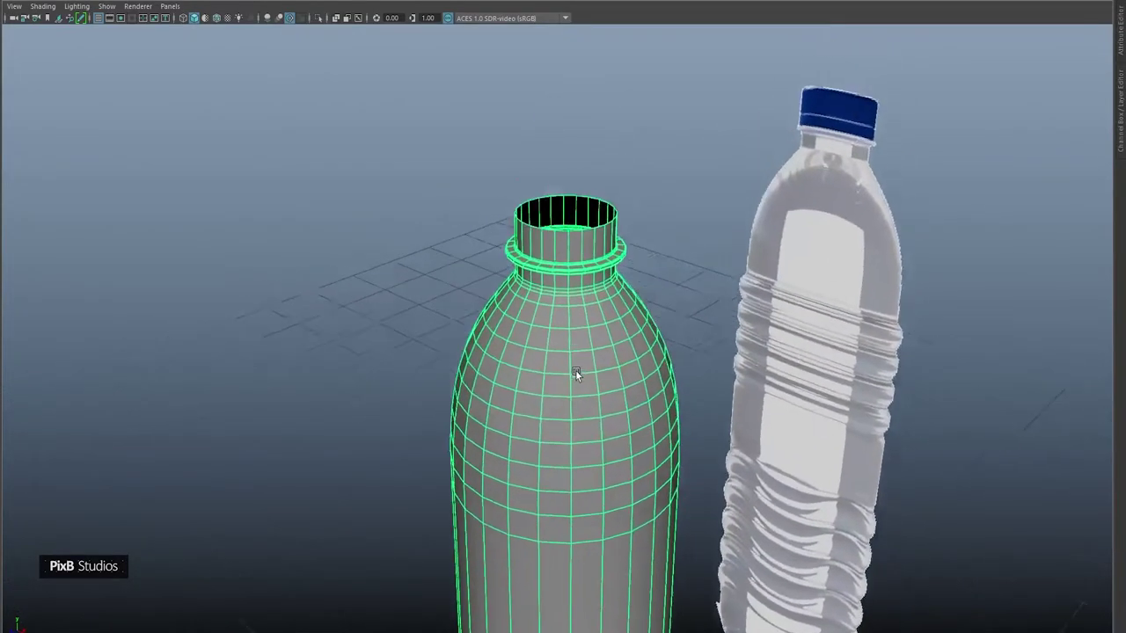
{"action": "right_click_drag", "start_coordinate": [575, 370], "coordinate": [674, 483], "text": "alt"}
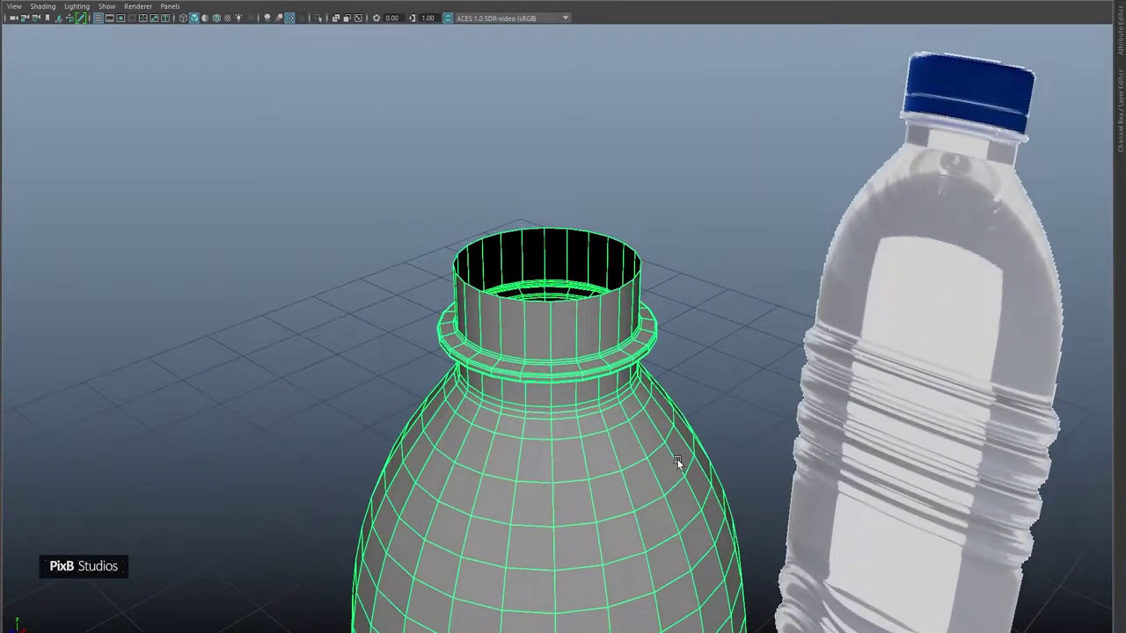
{"action": "left_click_drag", "start_coordinate": [630, 385], "coordinate": [593, 360], "text": "alt"}
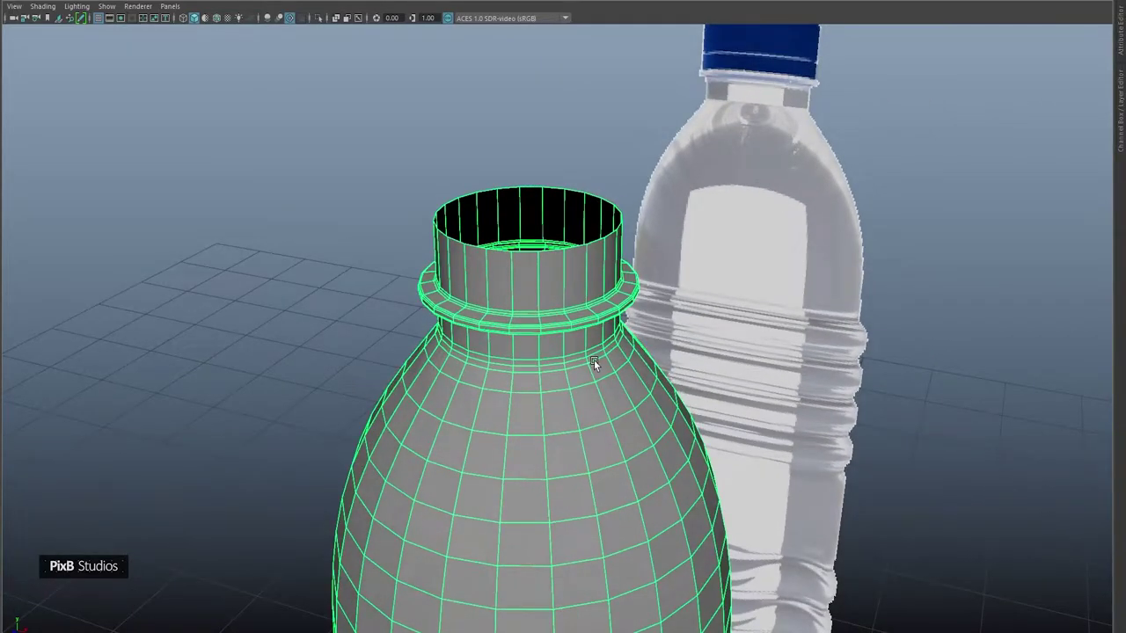
{"action": "middle_click_drag", "start_coordinate": [534, 278], "coordinate": [542, 303], "text": "alt"}
{"action": "right_click_drag", "start_coordinate": [542, 302], "coordinate": [633, 363], "text": "alt"}
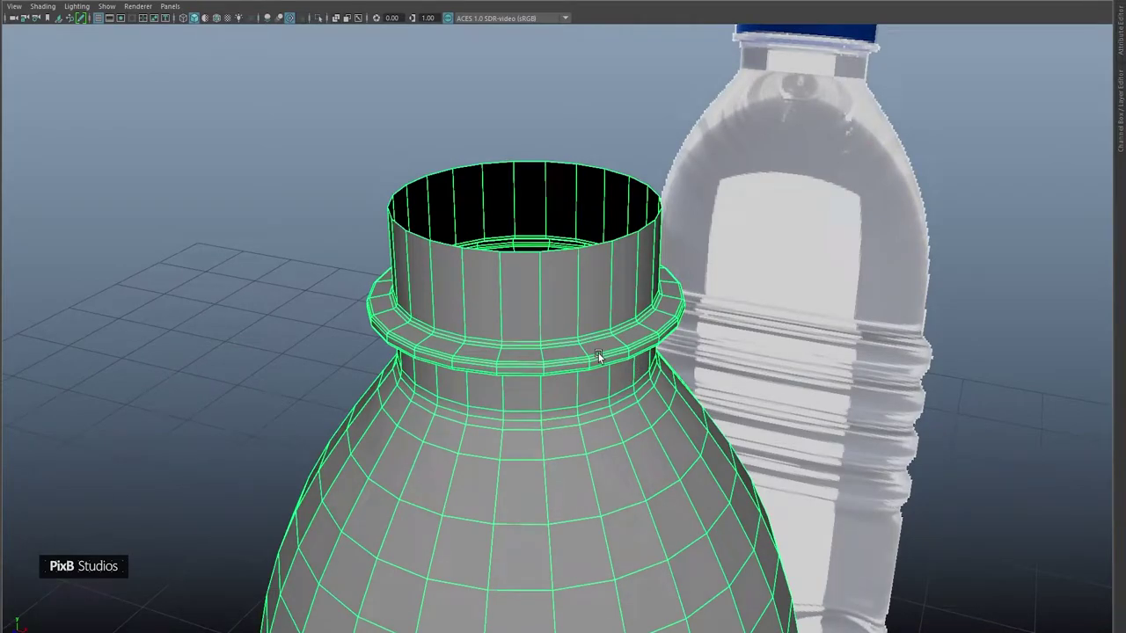
{"action": "left_click_drag", "start_coordinate": [598, 354], "coordinate": [580, 324], "text": "alt"}
Step: Duplicate the ring of neck faces above the collar as a separate piece for the cap, and return to object selection
{"action": "right_click_drag", "start_coordinate": [548, 275], "coordinate": [550, 302]}
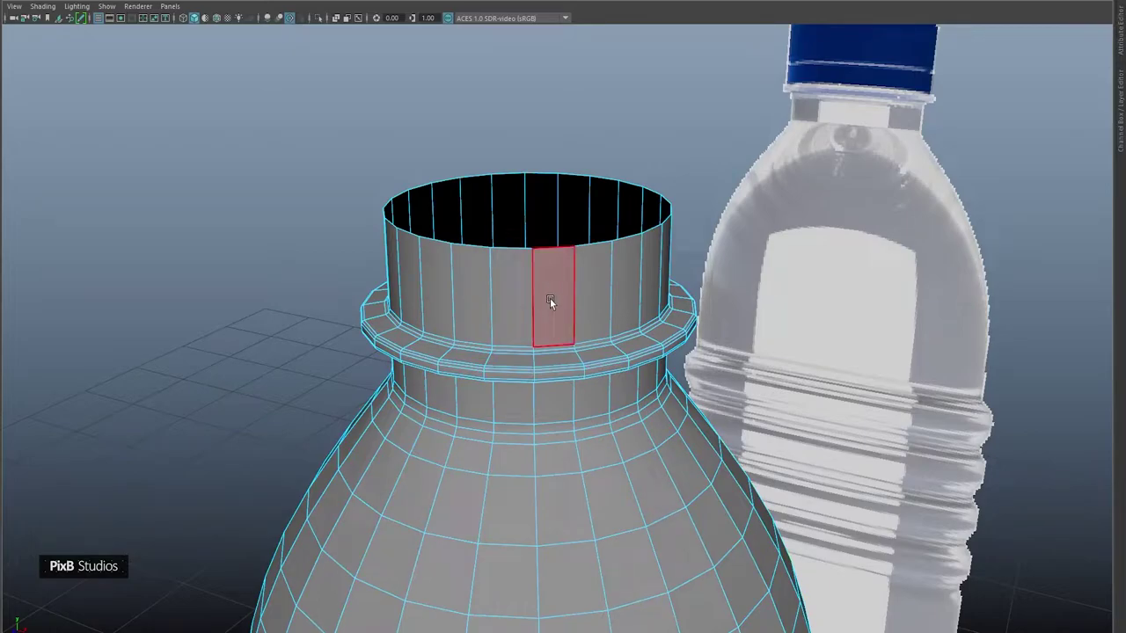
{"action": "left_click", "coordinate": [549, 299]}
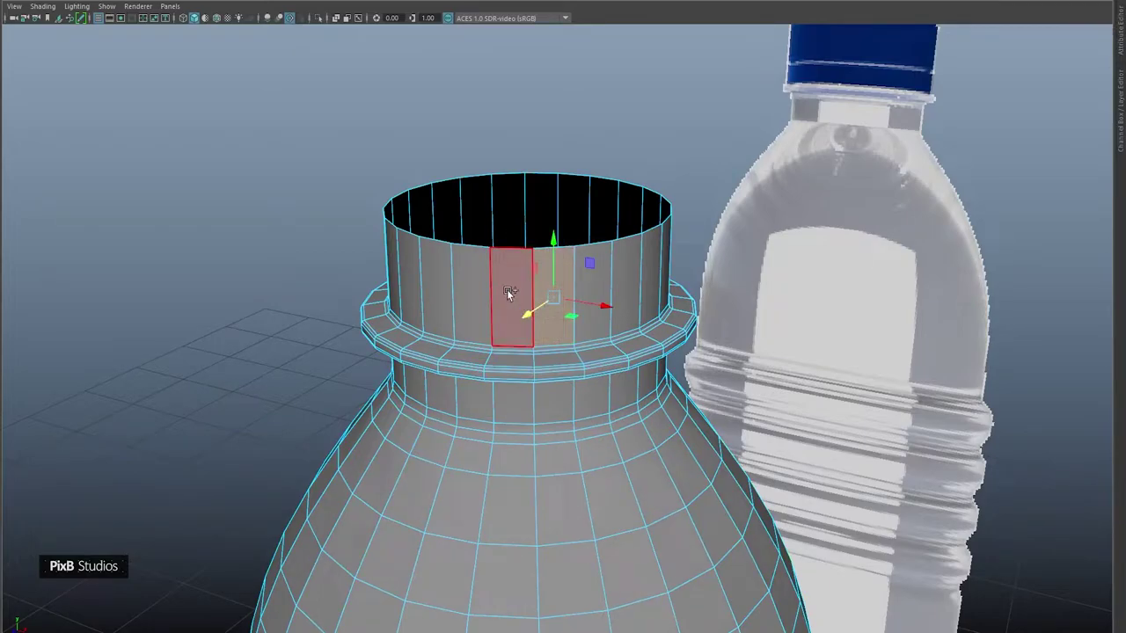
{"action": "double_click", "coordinate": [510, 295], "text": "shift"}
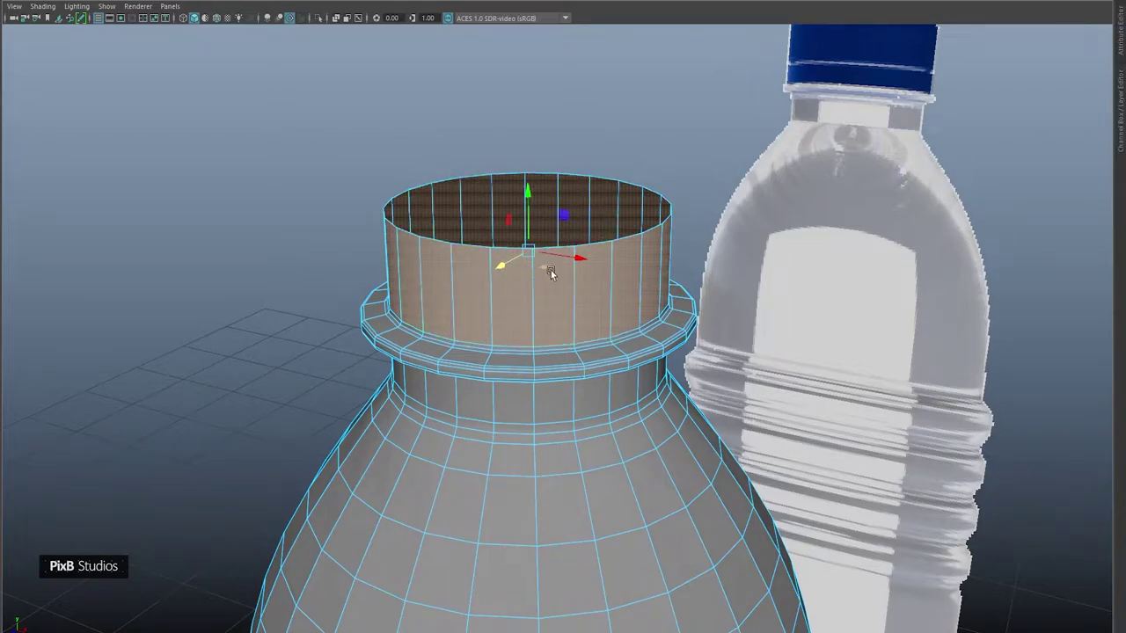
{"action": "middle_click_drag", "start_coordinate": [537, 246], "coordinate": [550, 263], "text": "alt"}
{"action": "right_click_drag", "start_coordinate": [544, 198], "coordinate": [544, 428], "text": "shift"}
{"action": "right_click_drag", "start_coordinate": [527, 297], "coordinate": [592, 275]}
Step: Deselect the bottle body so that only the duplicated neck ring remains selected
{"action": "left_click_drag", "start_coordinate": [592, 275], "coordinate": [504, 291], "text": "alt"}
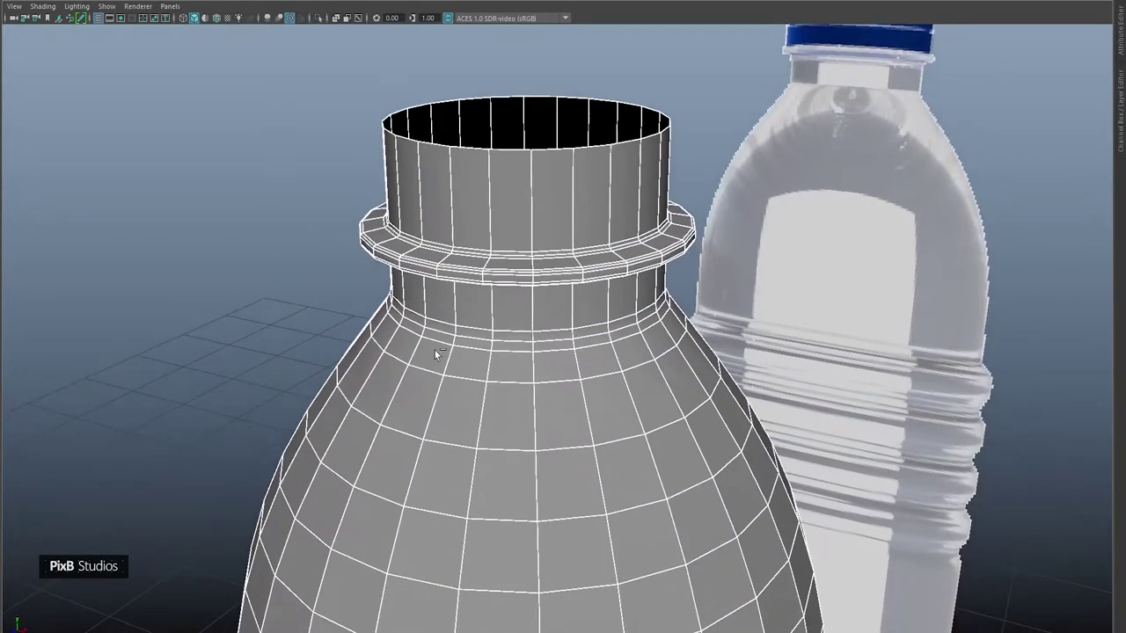
{"action": "left_click_drag", "start_coordinate": [434, 351], "coordinate": [598, 484], "text": "ctrl"}
{"action": "left_click_drag", "start_coordinate": [554, 352], "coordinate": [533, 440], "text": "alt"}
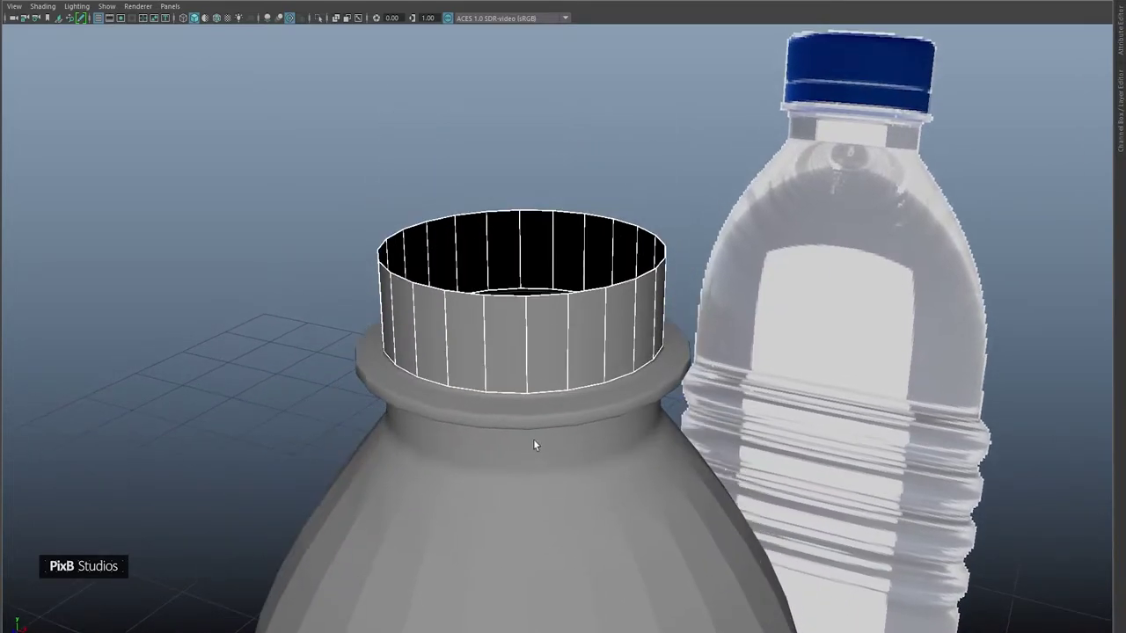
{"action": "mouse_move", "coordinate": [508, 343]}
{"action": "left_mouse_down", "text": "alt"}
{"action": "mouse_move", "coordinate": [533, 329]}
{"action": "mouse_move", "coordinate": [500, 332]}
{"action": "left_mouse_up", "text": "alt"}
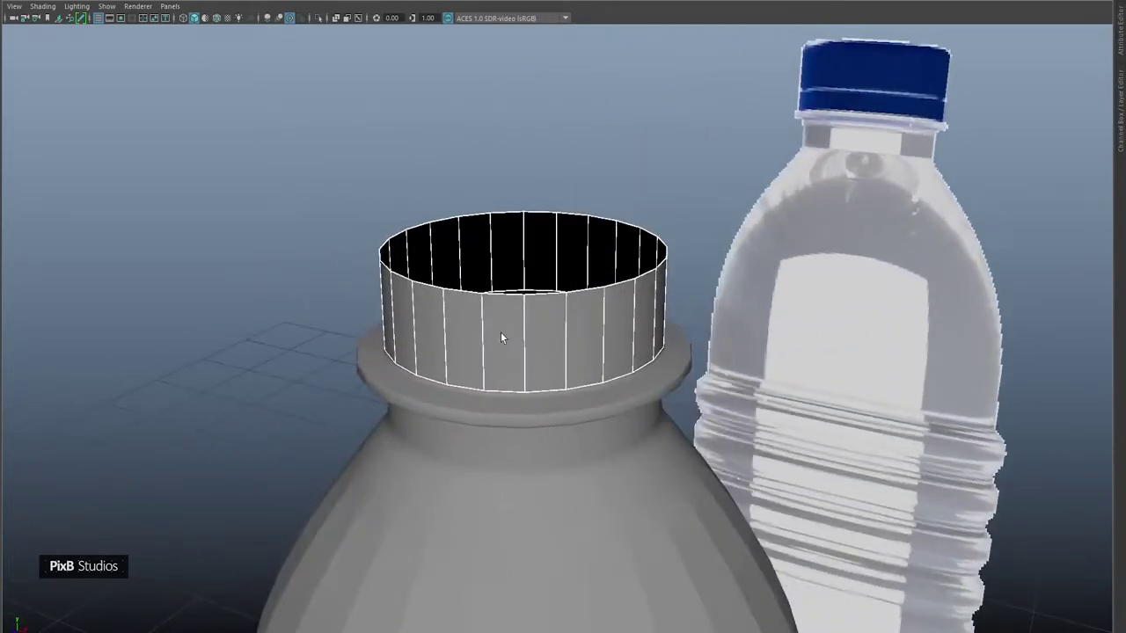
{"action": "scroll", "coordinate": [523, 317], "scroll_direction": "down", "scroll_amount": 5}
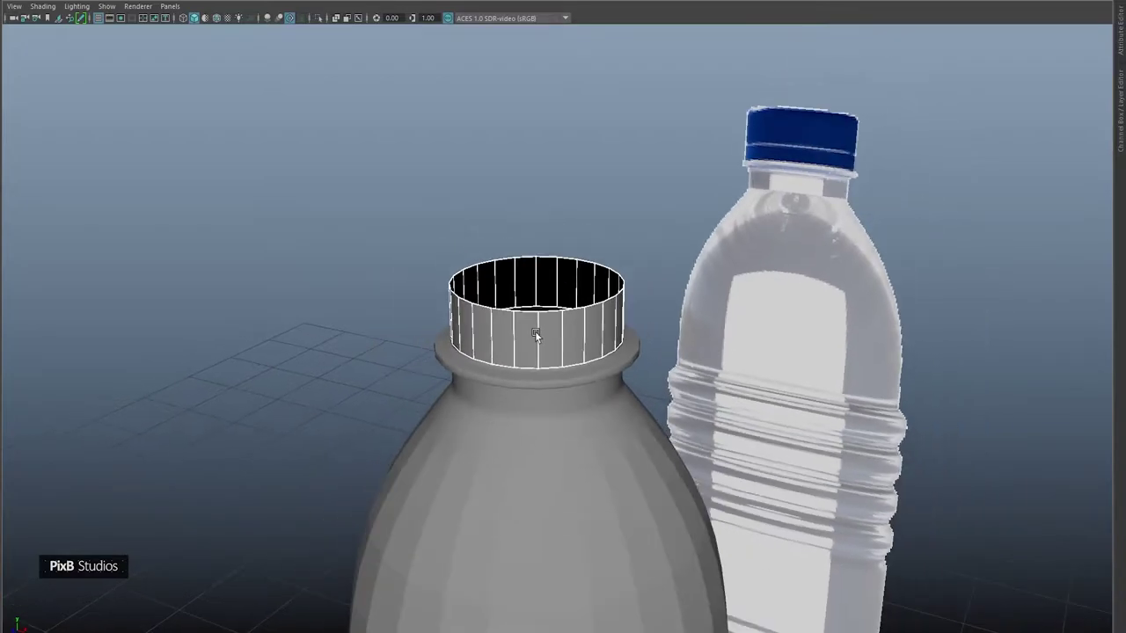
{"action": "right_click_drag", "start_coordinate": [533, 332], "coordinate": [597, 381], "text": "alt"}
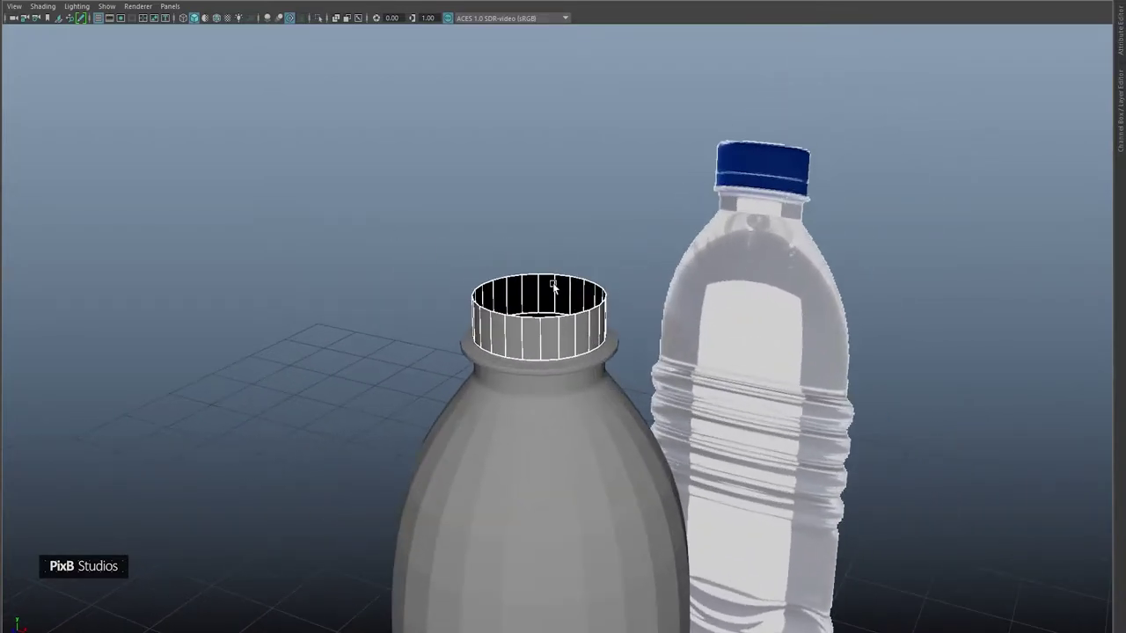
{"action": "left_click_drag", "start_coordinate": [554, 286], "coordinate": [523, 293], "text": "alt"}
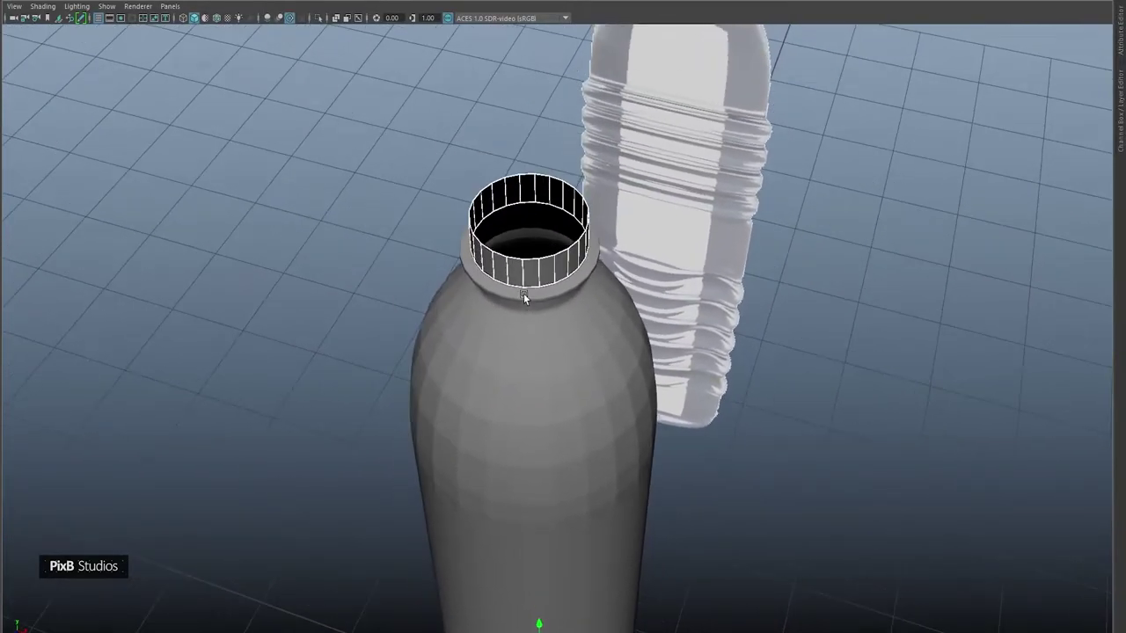
Step: Center the pivot of the duplicated neck ring
{"action": "right_click_drag", "start_coordinate": [495, 255], "coordinate": [497, 286]}
{"action": "left_click_drag", "start_coordinate": [496, 291], "coordinate": [505, 310], "text": "alt"}
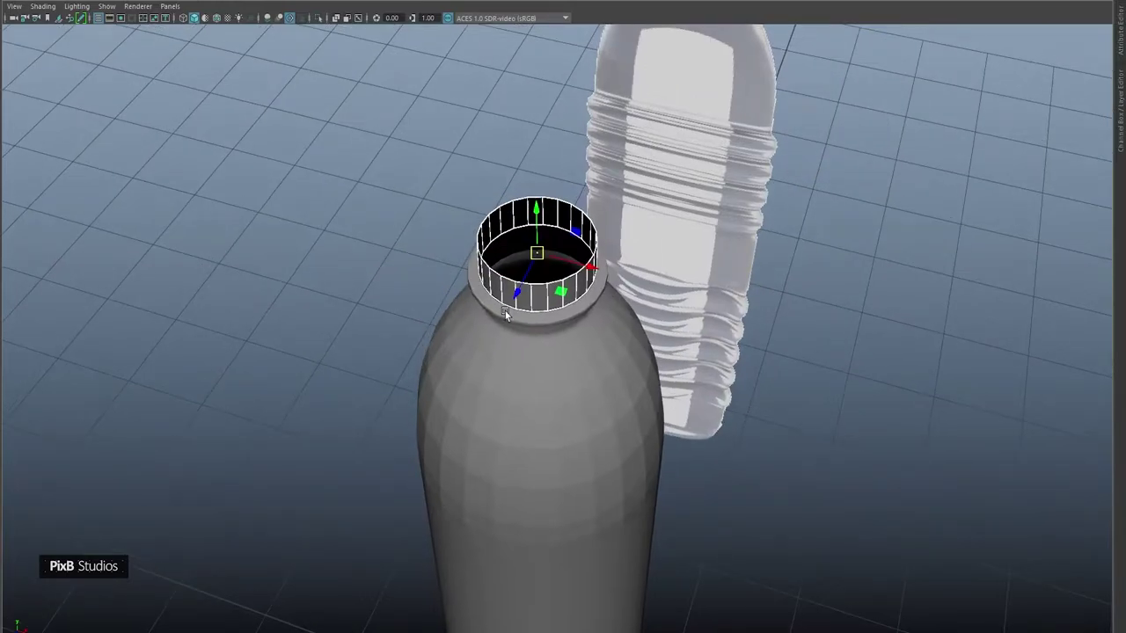
{"action": "key", "text": "ctrl+m"}
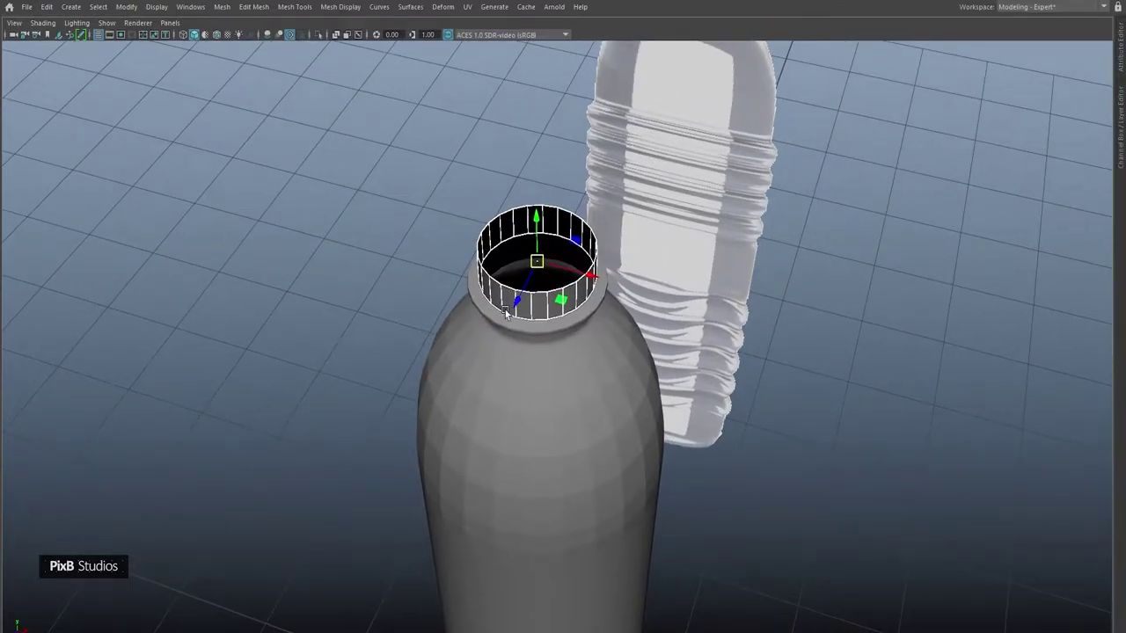
{"action": "left_click", "coordinate": [125, 7]}
{"action": "left_click", "coordinate": [162, 93]}
{"action": "key", "text": "ctrl+m"}
Step: Scale the duplicated ring up uniformly in the front view to the width of the reference's blue cap
{"action": "middle_click_drag", "start_coordinate": [480, 251], "coordinate": [495, 332], "text": "alt"}
{"action": "scroll", "coordinate": [495, 331], "scroll_direction": "up", "scroll_amount": 4}
{"action": "left_click_drag", "start_coordinate": [495, 331], "coordinate": [477, 293], "text": "alt"}
{"action": "scroll", "coordinate": [465, 294], "scroll_direction": "up", "scroll_amount": 2}
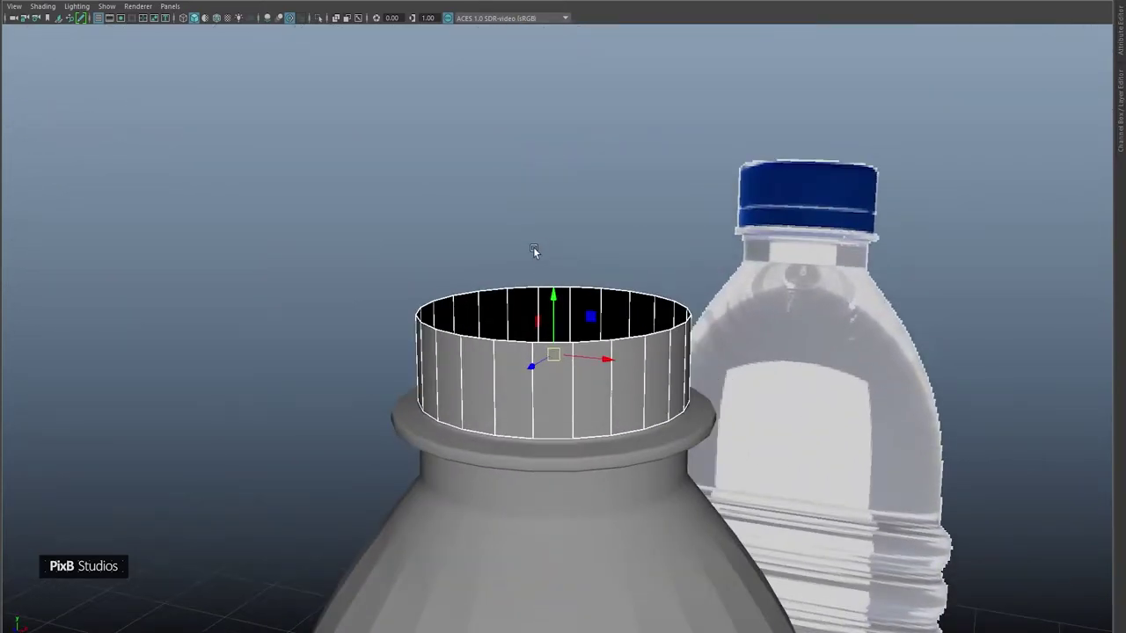
{"action": "key", "text": "space"}
{"action": "key", "text": "space"}
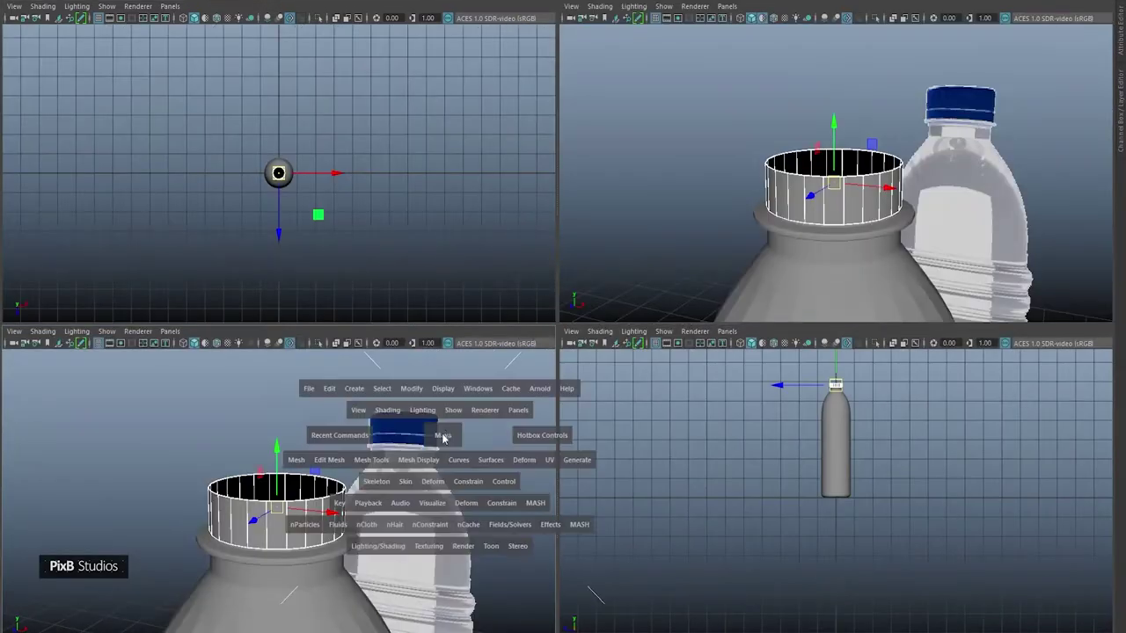
{"action": "key", "text": "space"}
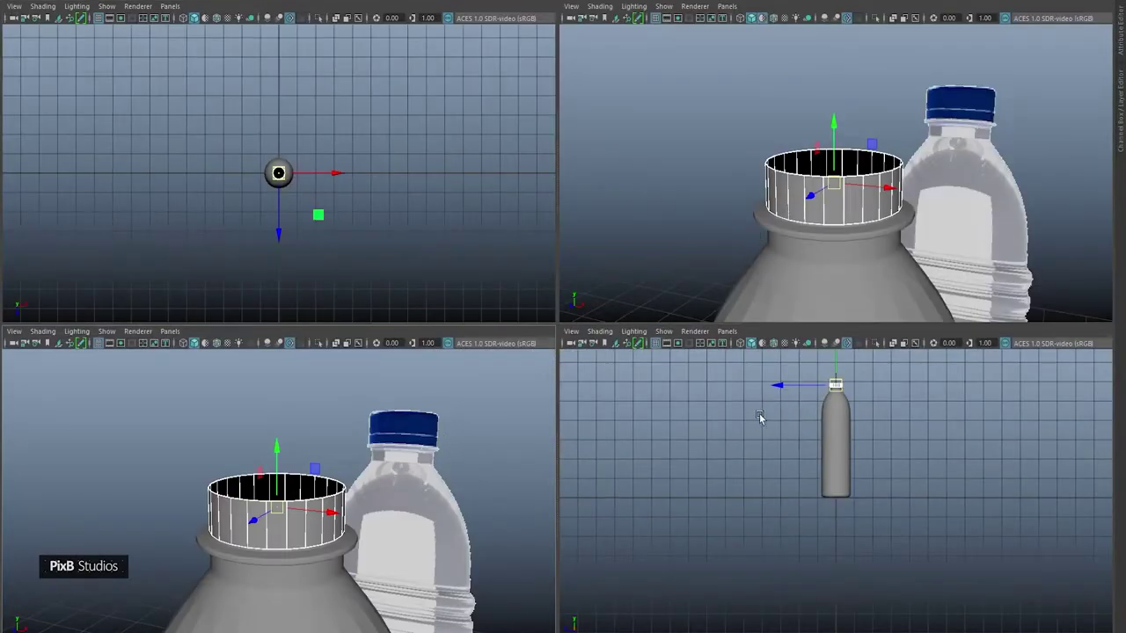
{"action": "key", "text": "space"}
{"action": "left_click_drag", "start_coordinate": [414, 441], "coordinate": [418, 464]}
{"action": "key", "text": "space"}
{"action": "middle_click_drag", "start_coordinate": [419, 412], "coordinate": [369, 492], "text": "alt"}
{"action": "scroll", "coordinate": [442, 424], "scroll_direction": "down", "scroll_amount": 1}
{"action": "scroll", "coordinate": [441, 423], "scroll_direction": "down", "scroll_amount": 3}
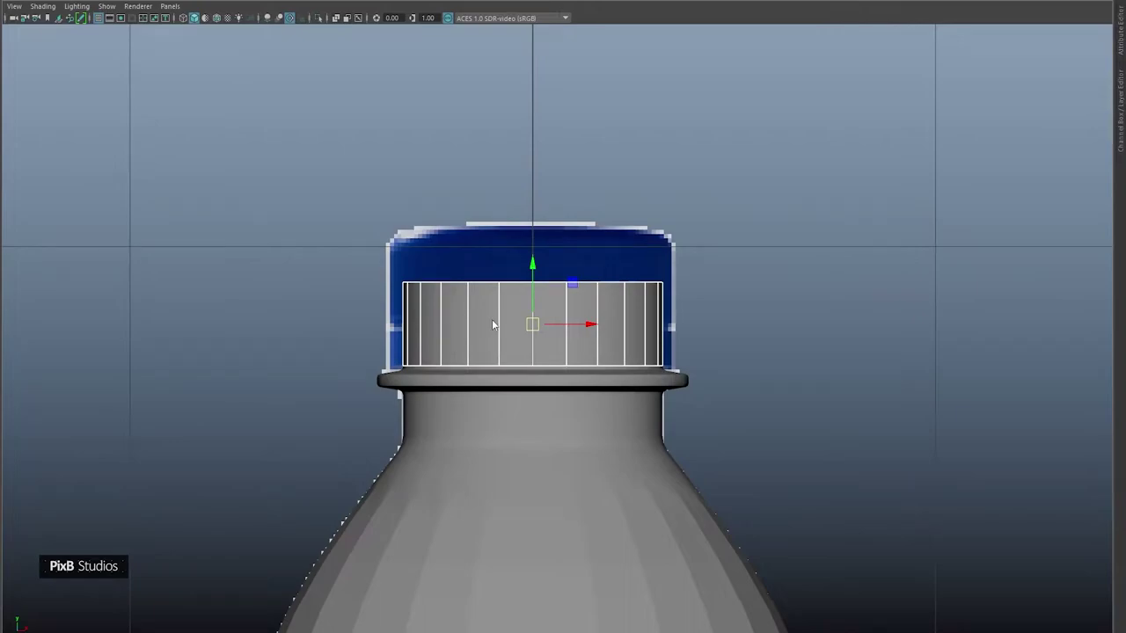
{"action": "key", "text": "r"}
{"action": "left_click_drag", "start_coordinate": [533, 327], "coordinate": [557, 331]}
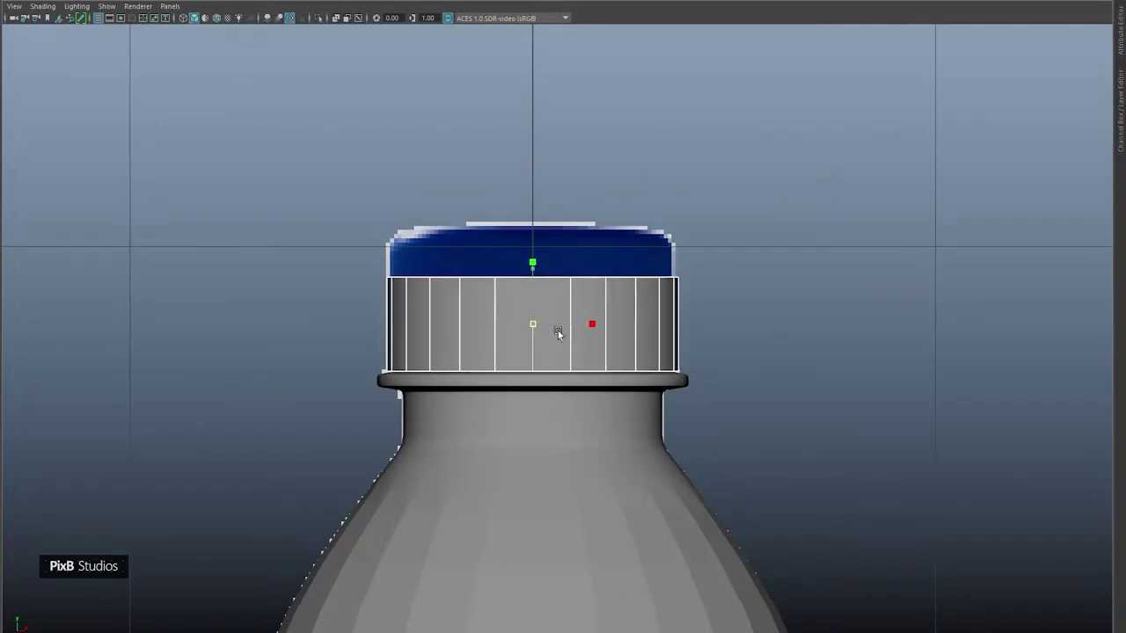
Step: Move the ring's top row of vertices up to the top of the reference cap
{"action": "right_click", "coordinate": [803, 192]}
{"action": "left_click", "coordinate": [629, 172]}
{"action": "right_click_drag", "start_coordinate": [670, 281], "coordinate": [614, 278]}
{"action": "left_click_drag", "start_coordinate": [313, 222], "coordinate": [728, 288]}
{"action": "key", "text": "w"}
{"action": "left_click_drag", "start_coordinate": [535, 238], "coordinate": [533, 186]}
{"action": "key", "text": "space"}
{"action": "left_click_drag", "start_coordinate": [700, 219], "coordinate": [694, 166]}
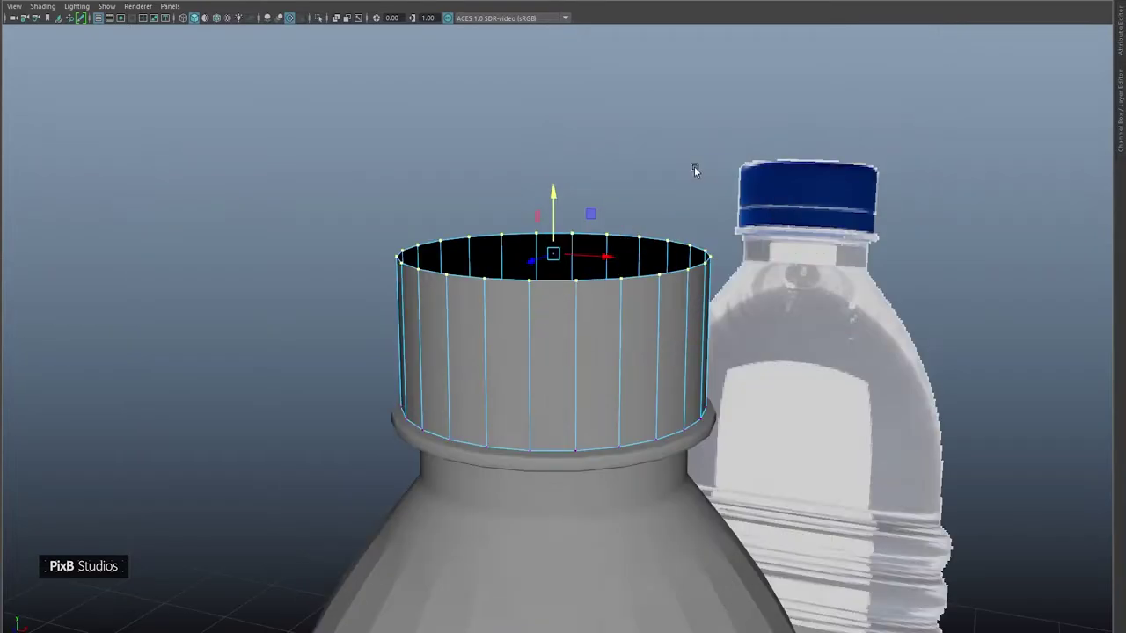
Step: Close the open top of the cap by extruding its top border edges and merging them to a center vertex
{"action": "key", "text": "f"}
{"action": "left_click_drag", "start_coordinate": [663, 226], "coordinate": [605, 166], "text": "alt"}
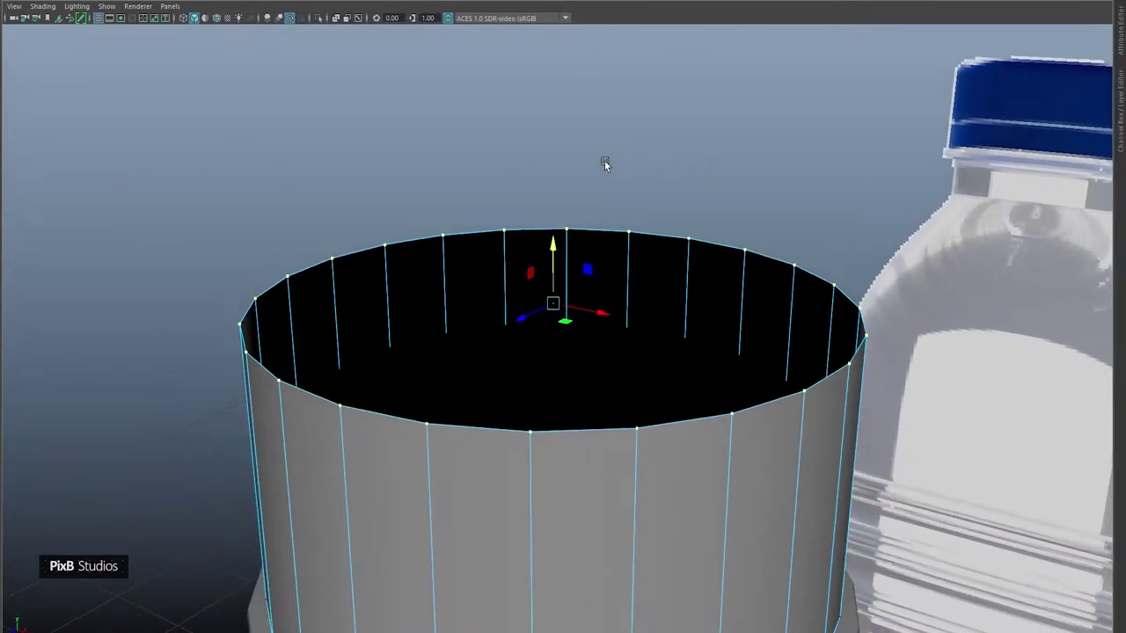
{"action": "right_click_drag", "start_coordinate": [605, 160], "coordinate": [604, 140]}
{"action": "key", "text": "ctrl+r"}
{"action": "left_click", "coordinate": [1080, 103]}
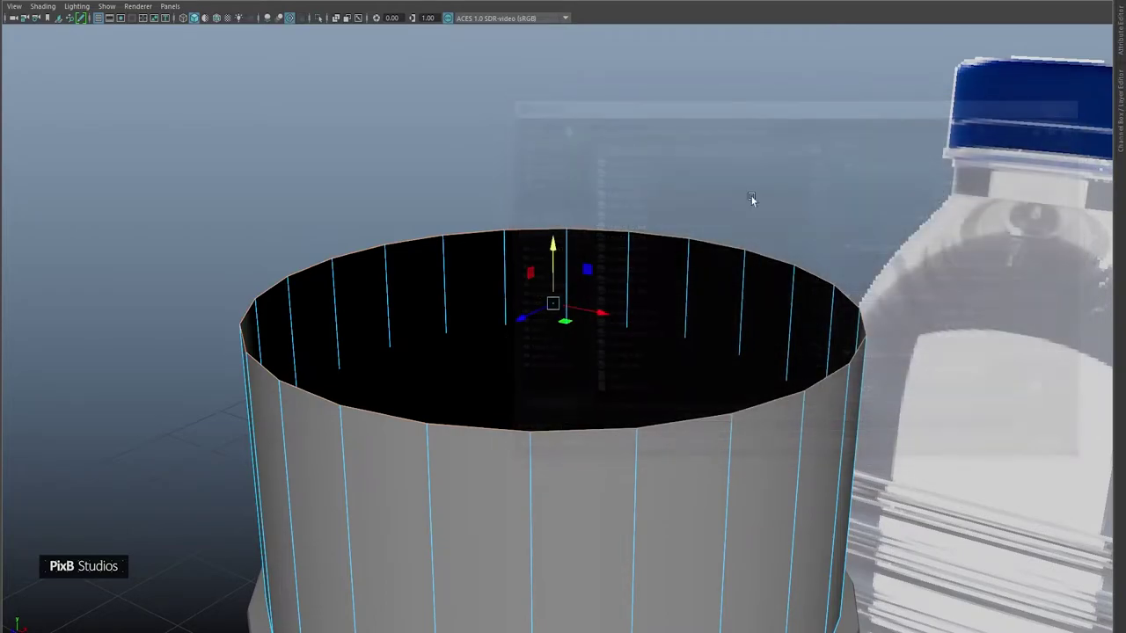
{"action": "left_click_drag", "start_coordinate": [570, 304], "coordinate": [505, 212]}
{"action": "right_click_drag", "start_coordinate": [504, 212], "coordinate": [505, 85], "text": "shift"}
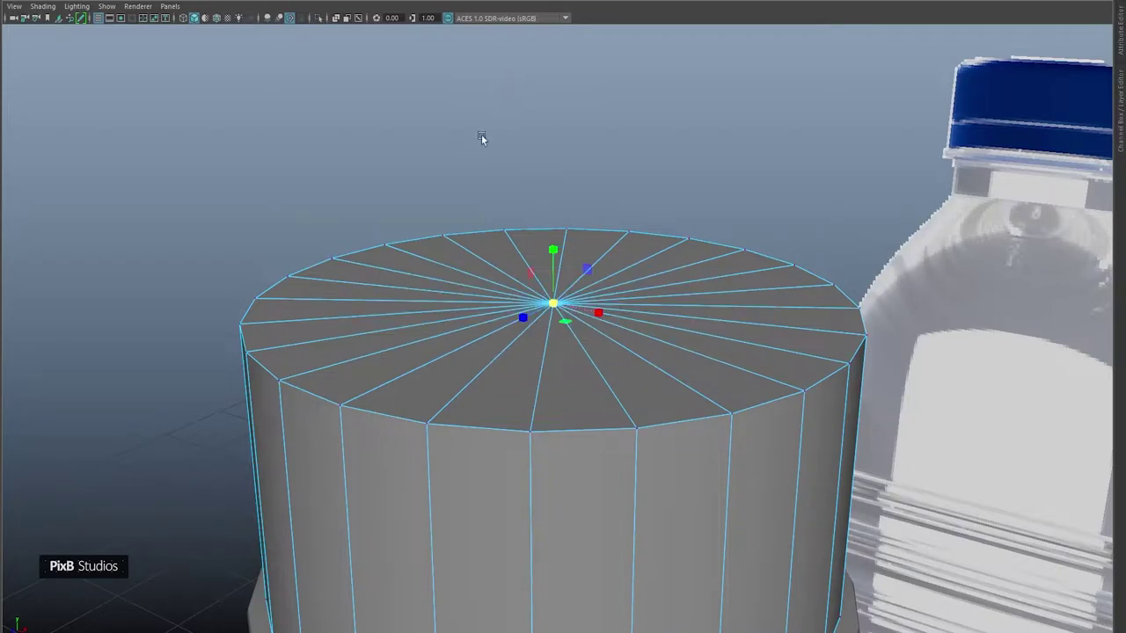
Step: Bevel the outer edge loop around the cap's top face with 5 segments
{"action": "right_click_drag", "start_coordinate": [470, 235], "coordinate": [471, 132]}
{"action": "middle_click_drag", "start_coordinate": [468, 280], "coordinate": [474, 212], "text": "alt"}
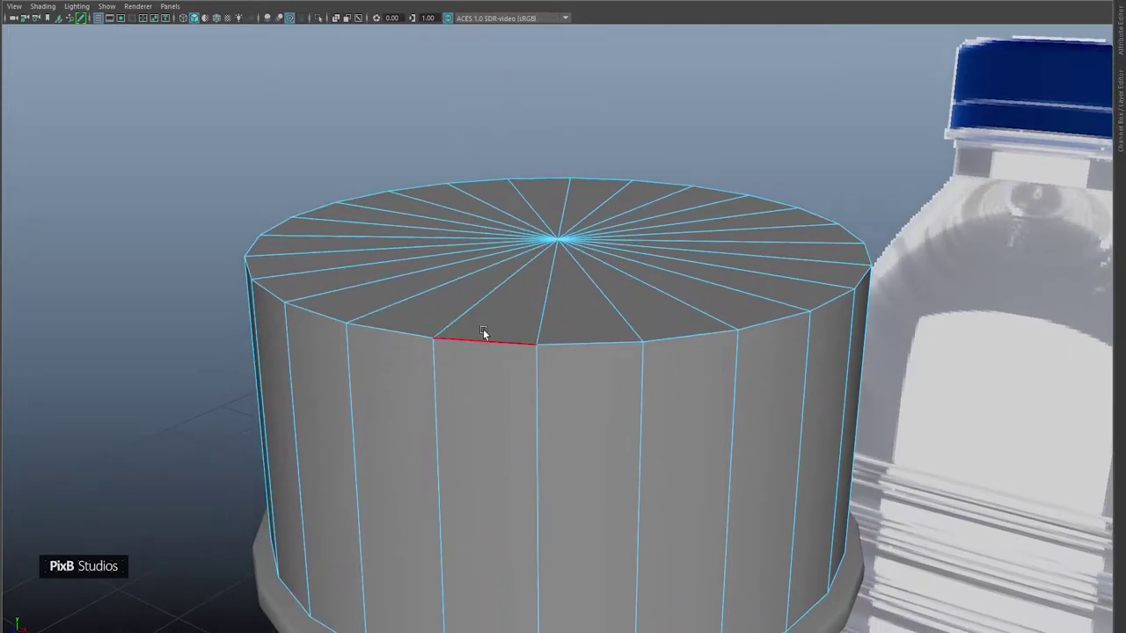
{"action": "double_click", "coordinate": [484, 330]}
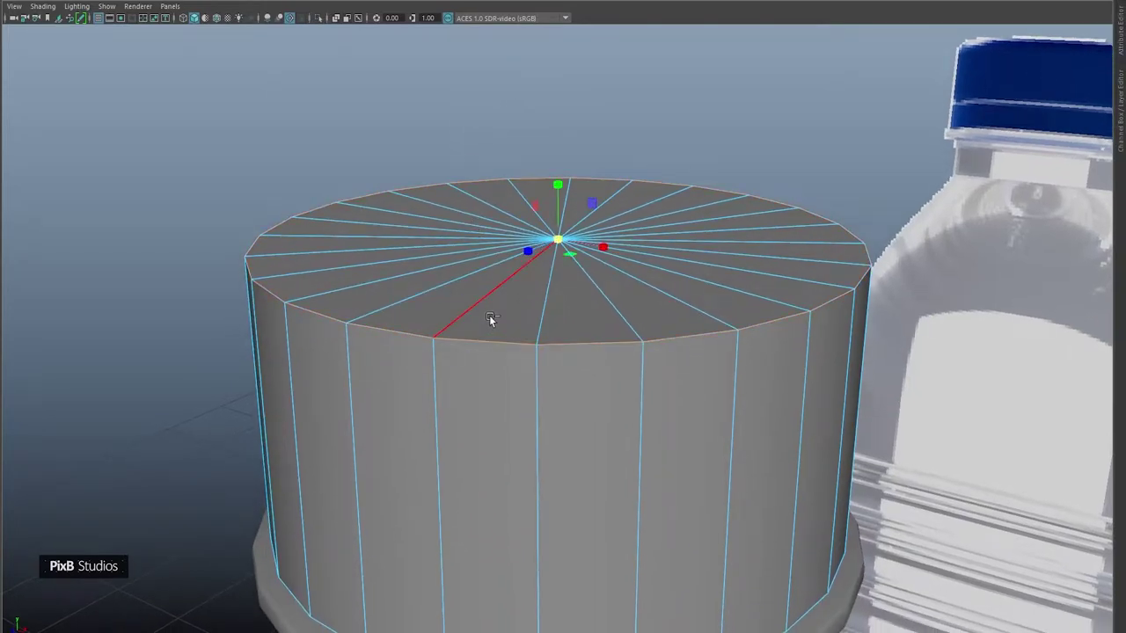
{"action": "key", "text": "ctrl+b"}
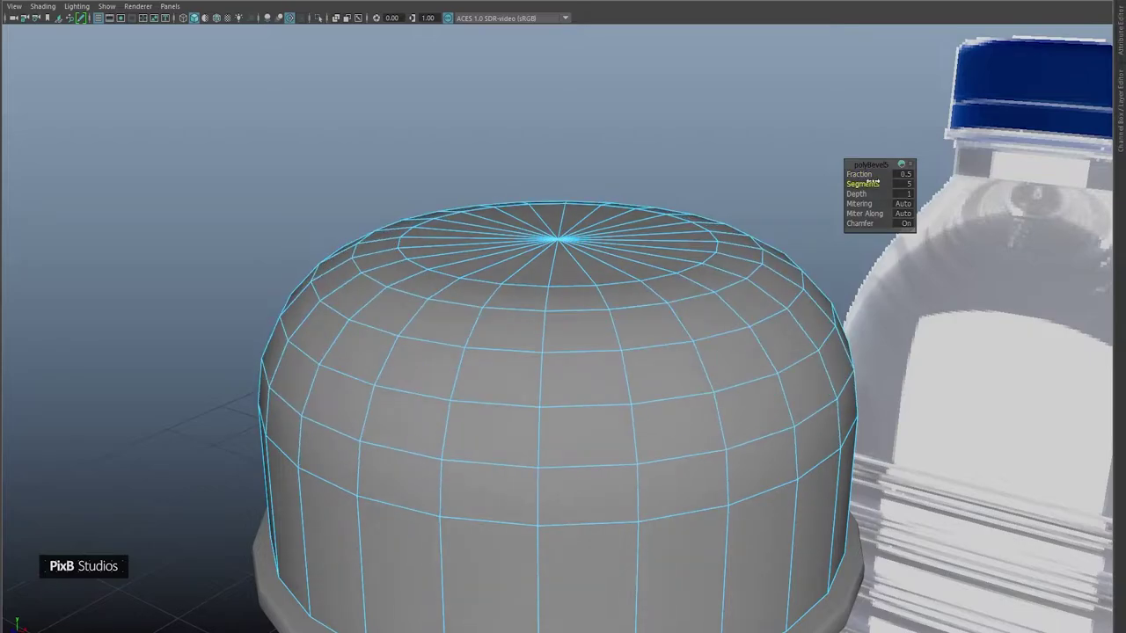
Step: Set the cap bevel's fraction to 0.113 to match the reference cap's rounding in the front view
{"action": "key", "text": "space"}
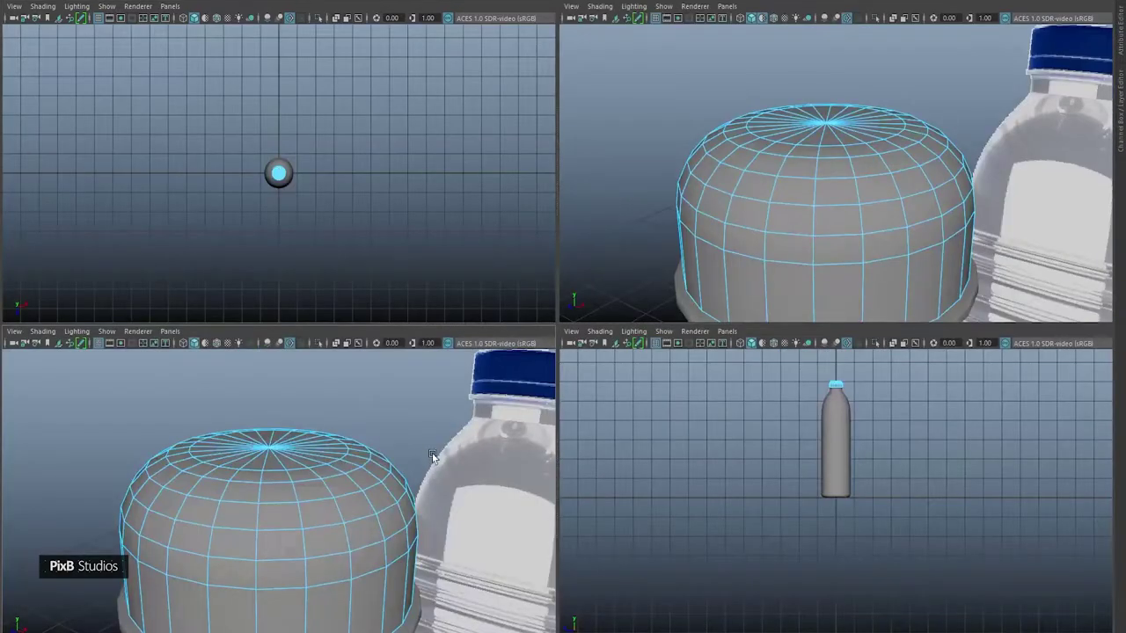
{"action": "key", "text": "space"}
{"action": "left_click_drag", "start_coordinate": [423, 420], "coordinate": [427, 454]}
{"action": "key", "text": "space"}
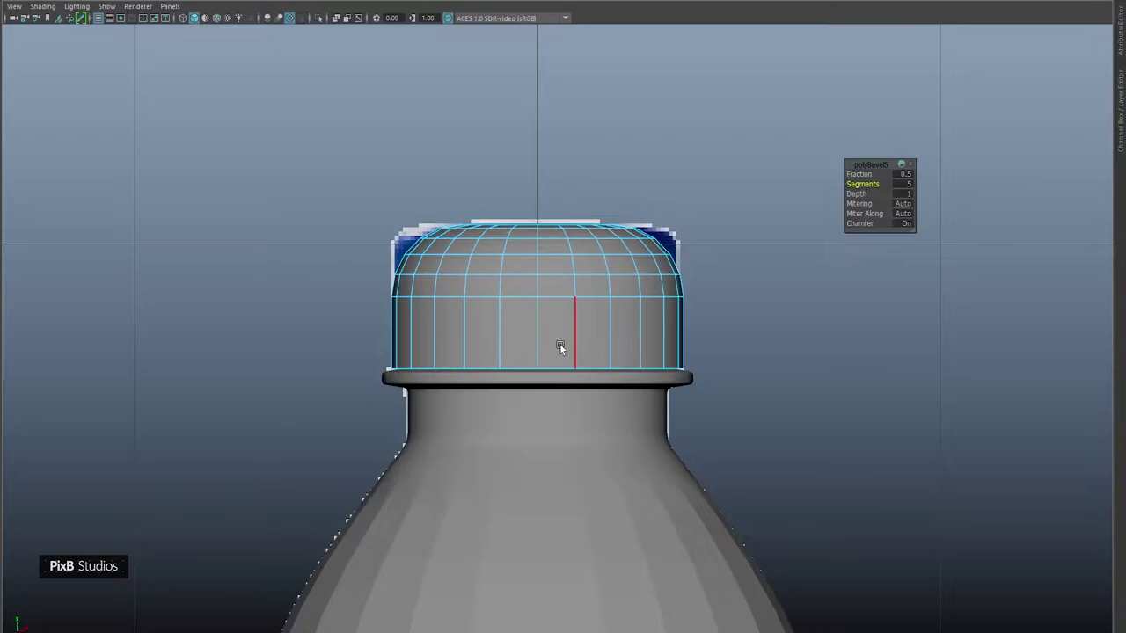
{"action": "scroll", "coordinate": [557, 347], "scroll_direction": "up", "scroll_amount": 3}
{"action": "left_click_drag", "start_coordinate": [859, 173], "coordinate": [636, 184]}
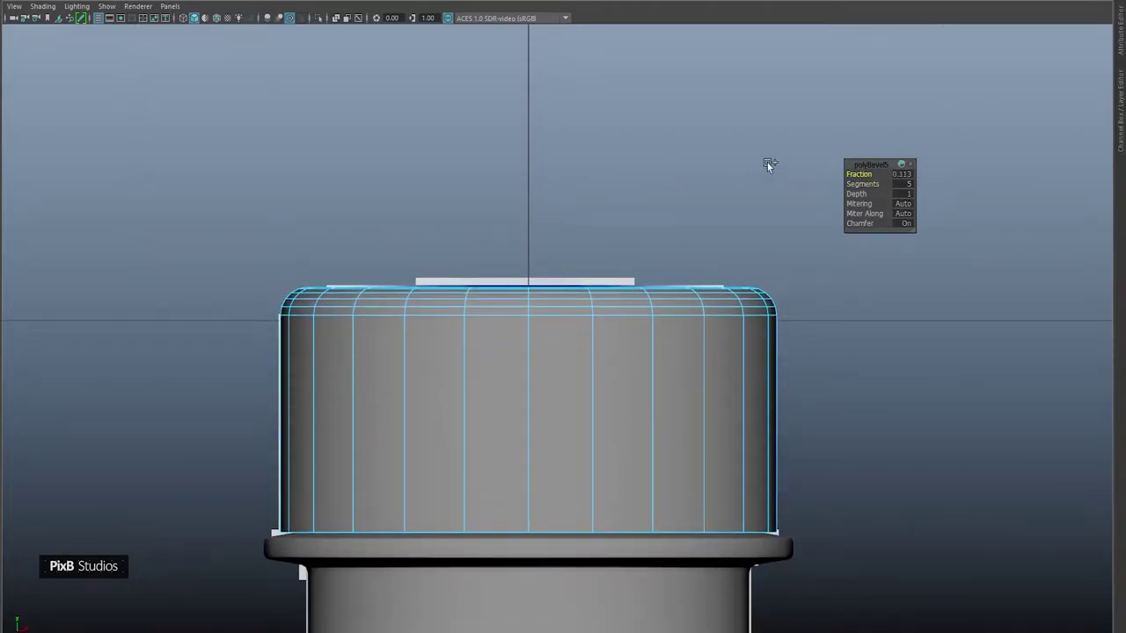
{"action": "left_click", "coordinate": [905, 174]}
{"action": "middle_click_drag", "start_coordinate": [717, 284], "coordinate": [706, 281], "text": "alt"}
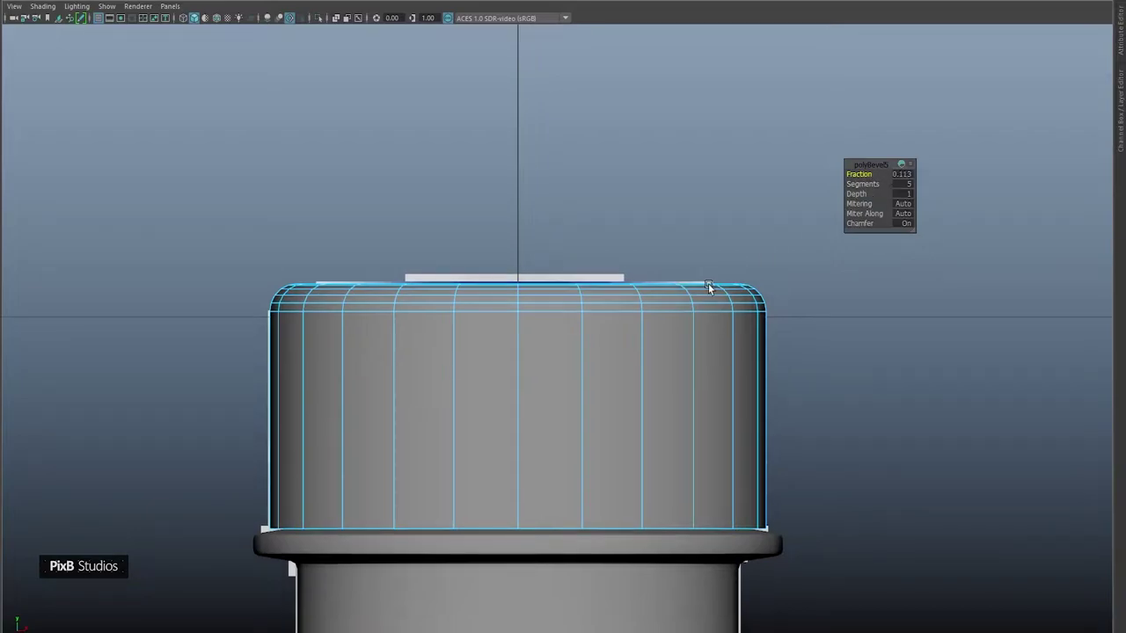
{"action": "left_click", "coordinate": [715, 294]}
{"action": "middle_click_drag", "start_coordinate": [693, 371], "coordinate": [690, 289], "text": "alt"}
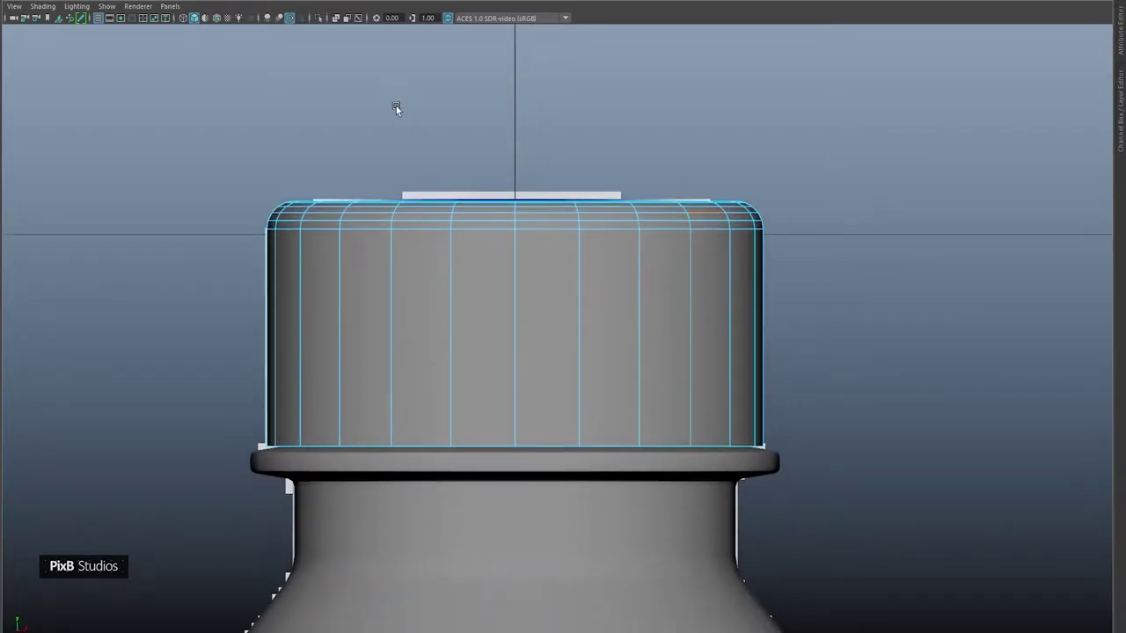
Step: Turn on X-ray display and move the cap's bottom row of vertices up to the seam line of the reference cap
{"action": "left_click", "coordinate": [335, 17]}
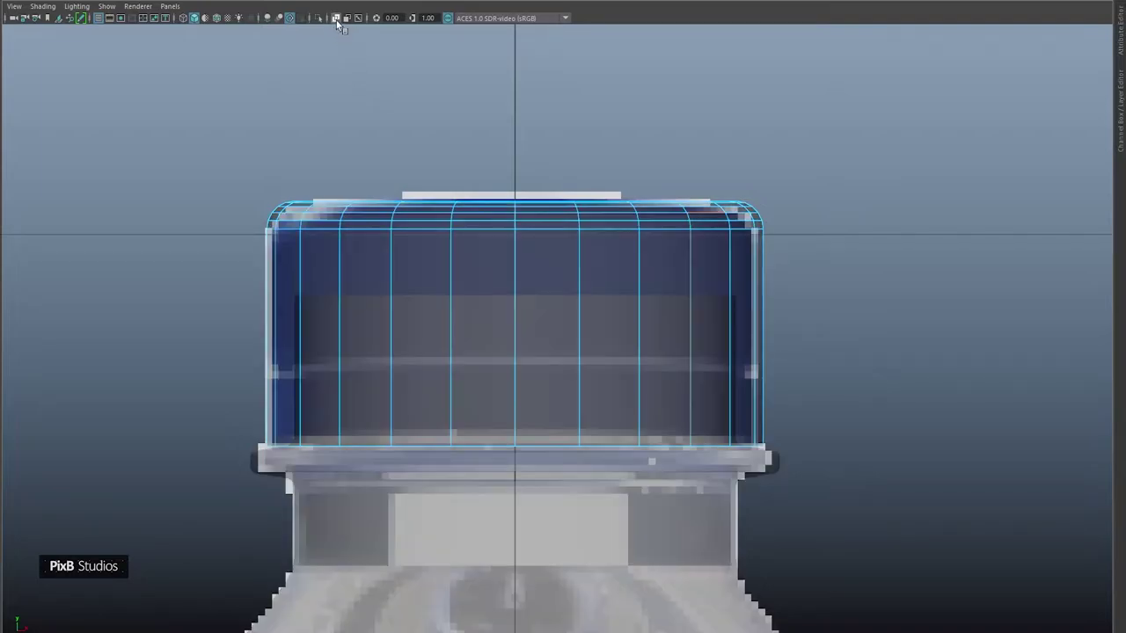
{"action": "scroll", "coordinate": [427, 302], "scroll_direction": "up", "scroll_amount": 3}
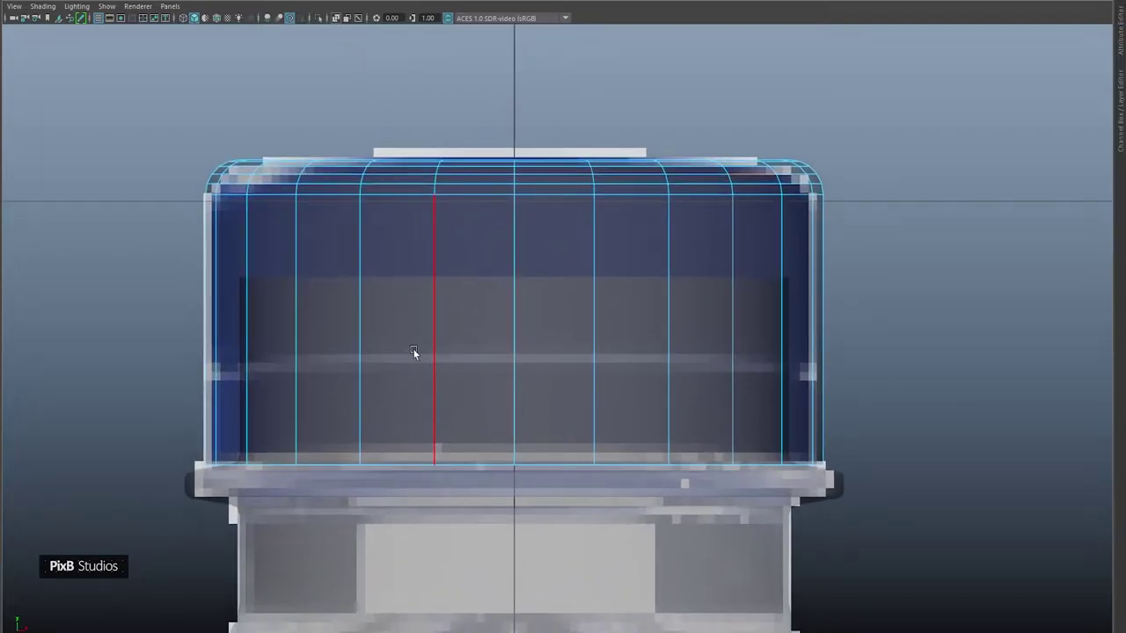
{"action": "right_click_drag", "start_coordinate": [437, 350], "coordinate": [317, 292]}
{"action": "left_click_drag", "start_coordinate": [180, 437], "coordinate": [967, 525]}
{"action": "left_click_drag", "start_coordinate": [508, 420], "coordinate": [505, 319]}
Step: Return to object mode in the perspective view, with textured shading on and X-ray display off
{"action": "right_click_drag", "start_coordinate": [513, 244], "coordinate": [726, 112]}
{"action": "middle_click_drag", "start_coordinate": [576, 284], "coordinate": [593, 256], "text": "alt"}
{"action": "key", "text": "space"}
{"action": "left_click_drag", "start_coordinate": [594, 256], "coordinate": [596, 191]}
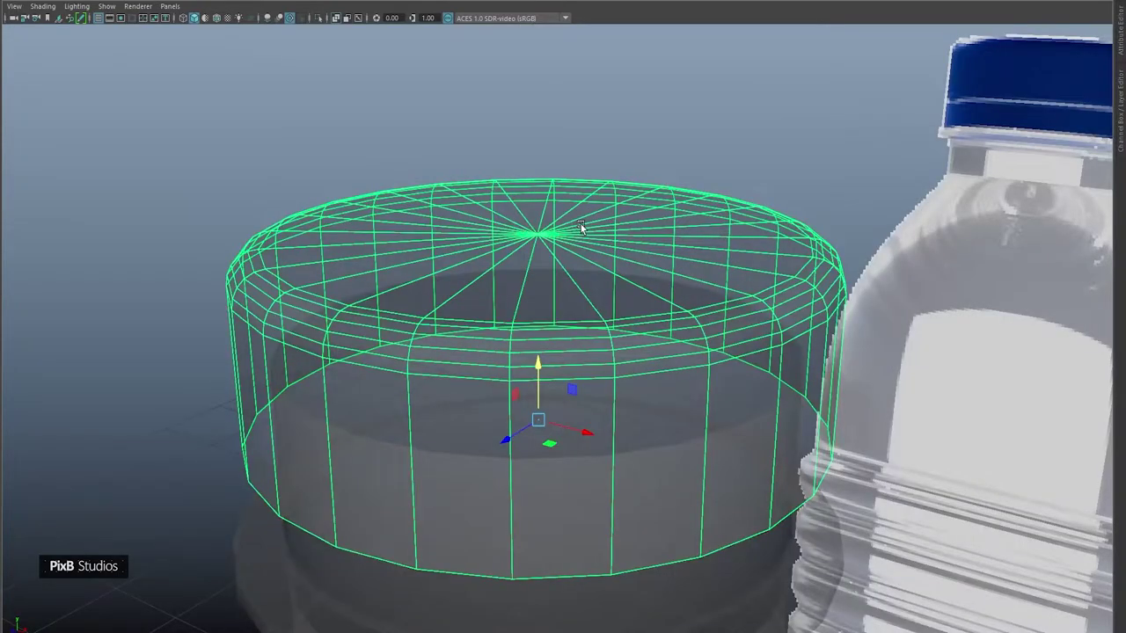
{"action": "key", "text": "6"}
{"action": "left_click", "coordinate": [337, 17]}
{"action": "right_click_drag", "start_coordinate": [483, 308], "coordinate": [437, 181], "text": "alt"}
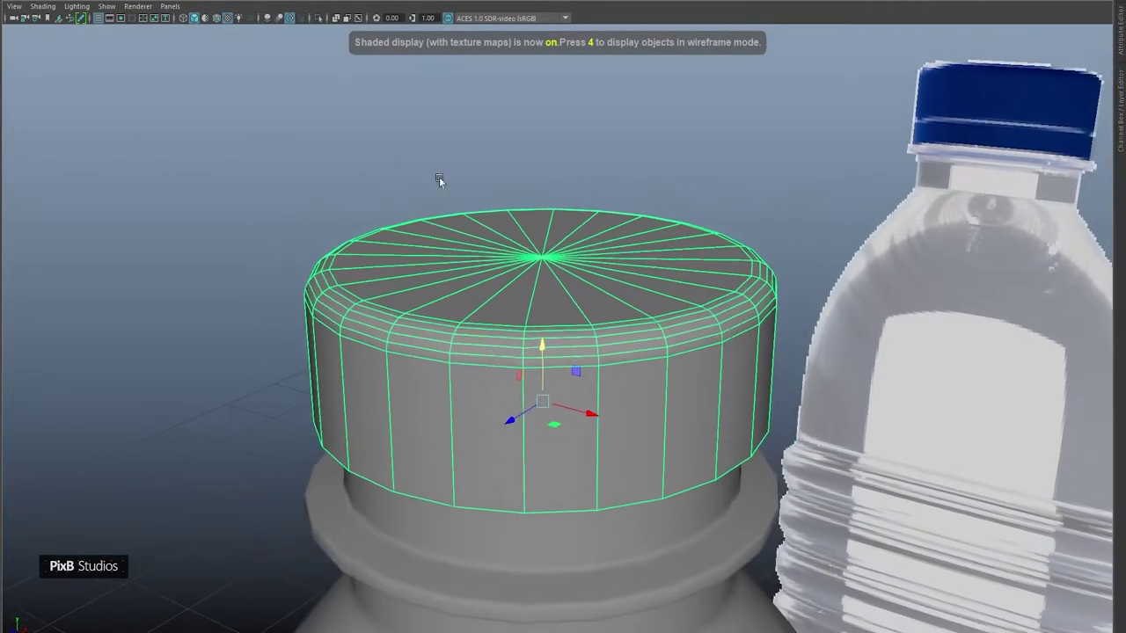
Step: Inspect the cap on the bottle in smooth preview from several angles and restore its unsmoothed display
{"action": "left_click_drag", "start_coordinate": [437, 181], "coordinate": [518, 308], "text": "alt"}
{"action": "middle_click_drag", "start_coordinate": [519, 308], "coordinate": [503, 254], "text": "alt"}
{"action": "key", "text": "3"}
{"action": "left_click_drag", "start_coordinate": [564, 308], "coordinate": [549, 282], "text": "alt"}
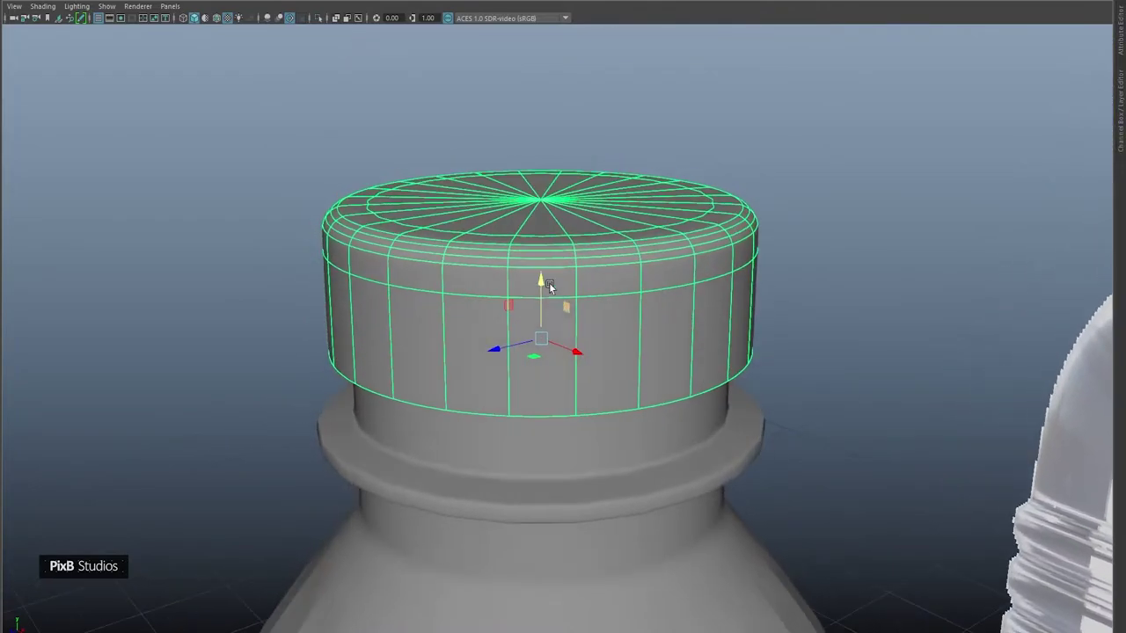
{"action": "left_click", "coordinate": [869, 101]}
{"action": "right_click_drag", "start_coordinate": [756, 202], "coordinate": [702, 177], "text": "alt"}
{"action": "left_click_drag", "start_coordinate": [668, 247], "coordinate": [612, 273], "text": "alt"}
{"action": "left_click", "coordinate": [590, 277]}
{"action": "right_click_drag", "start_coordinate": [613, 274], "coordinate": [635, 303], "text": "alt"}
{"action": "key", "text": "1"}
{"action": "middle_click_drag", "start_coordinate": [557, 361], "coordinate": [540, 292], "text": "alt"}
Step: Extrude the cap's bottom border edges straight down to the neck ring to form a lower band
{"action": "right_click_drag", "start_coordinate": [525, 269], "coordinate": [531, 126]}
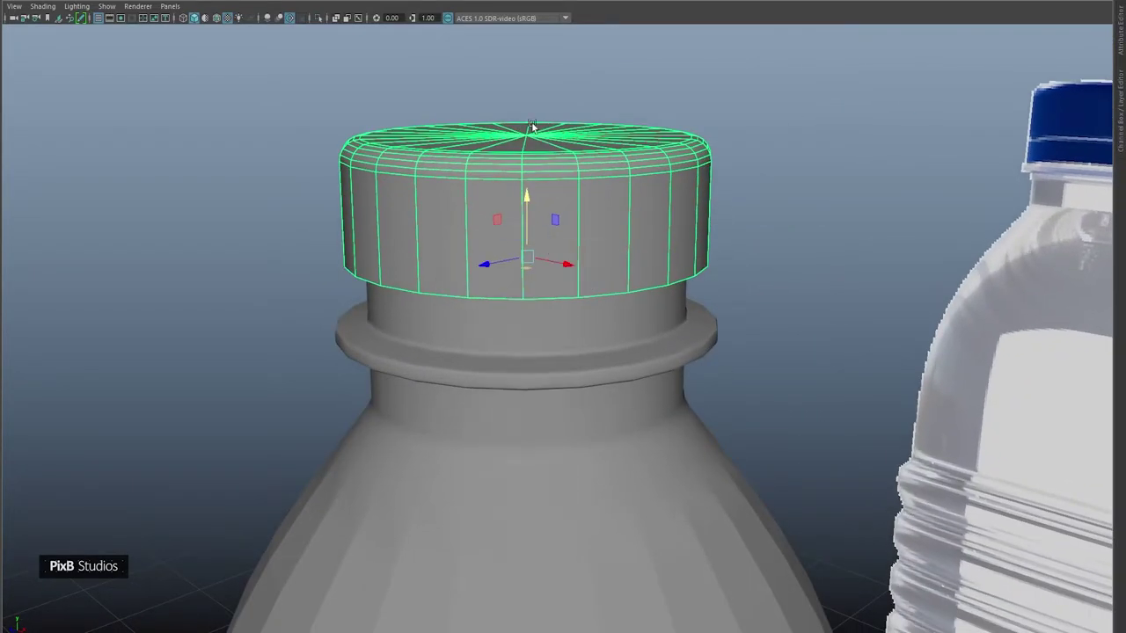
{"action": "left_click_drag", "start_coordinate": [538, 275], "coordinate": [530, 253], "text": "alt"}
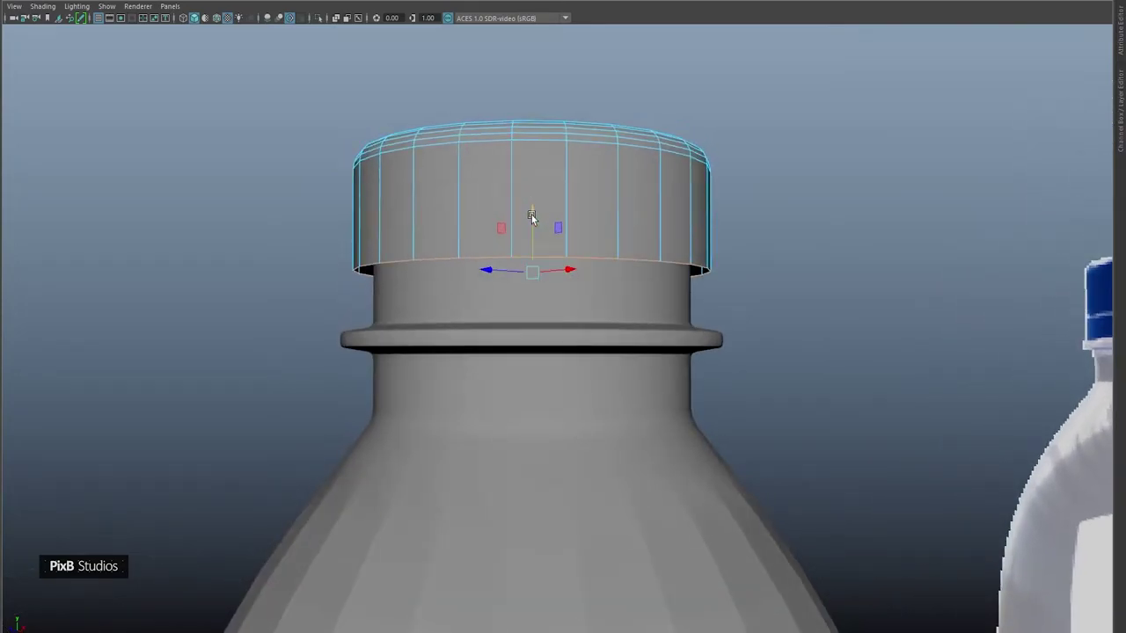
{"action": "left_click_drag", "start_coordinate": [545, 214], "coordinate": [537, 267], "text": "alt"}
Step: Select the full loop of faces in the cap's lower band and extract them from the cap
{"action": "right_click_drag", "start_coordinate": [561, 262], "coordinate": [557, 290]}
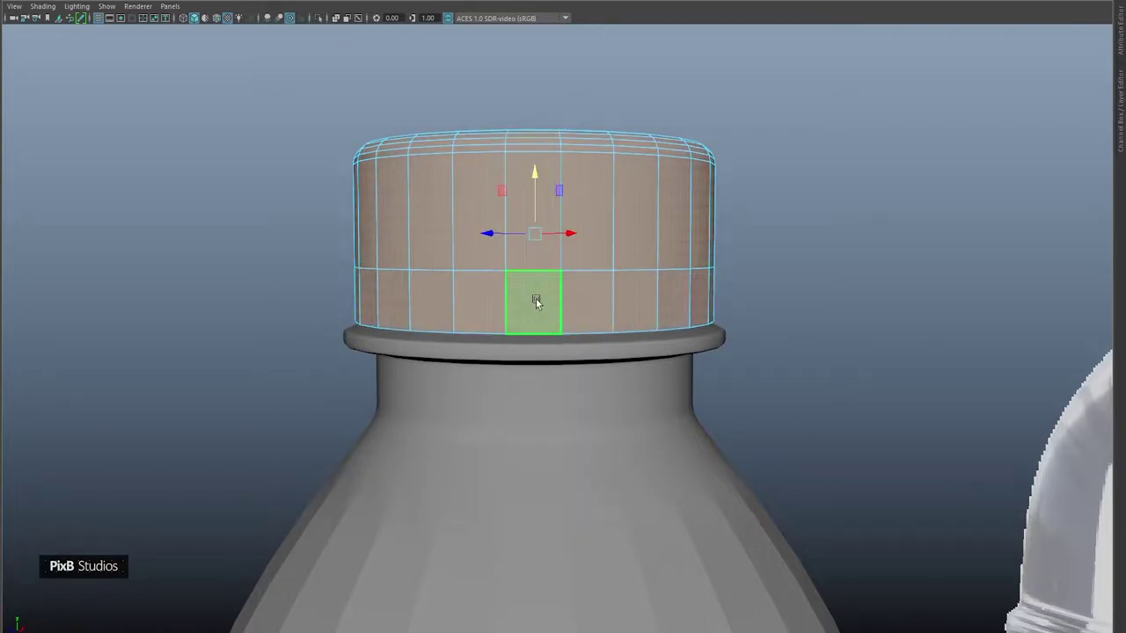
{"action": "left_click", "coordinate": [536, 300]}
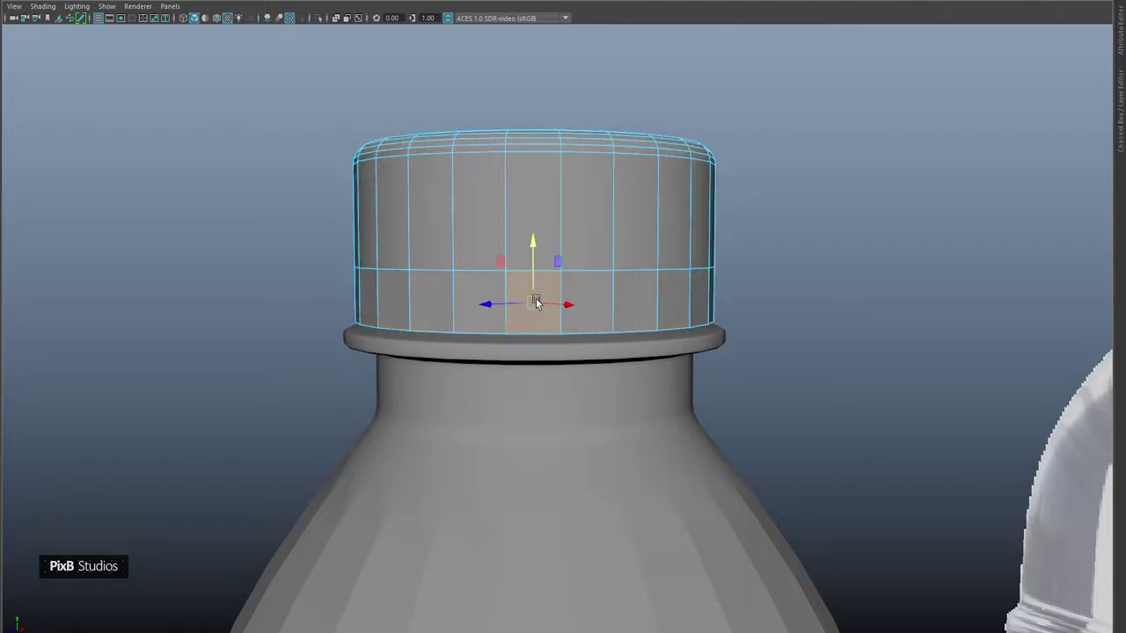
{"action": "double_click", "coordinate": [475, 295], "text": "shift"}
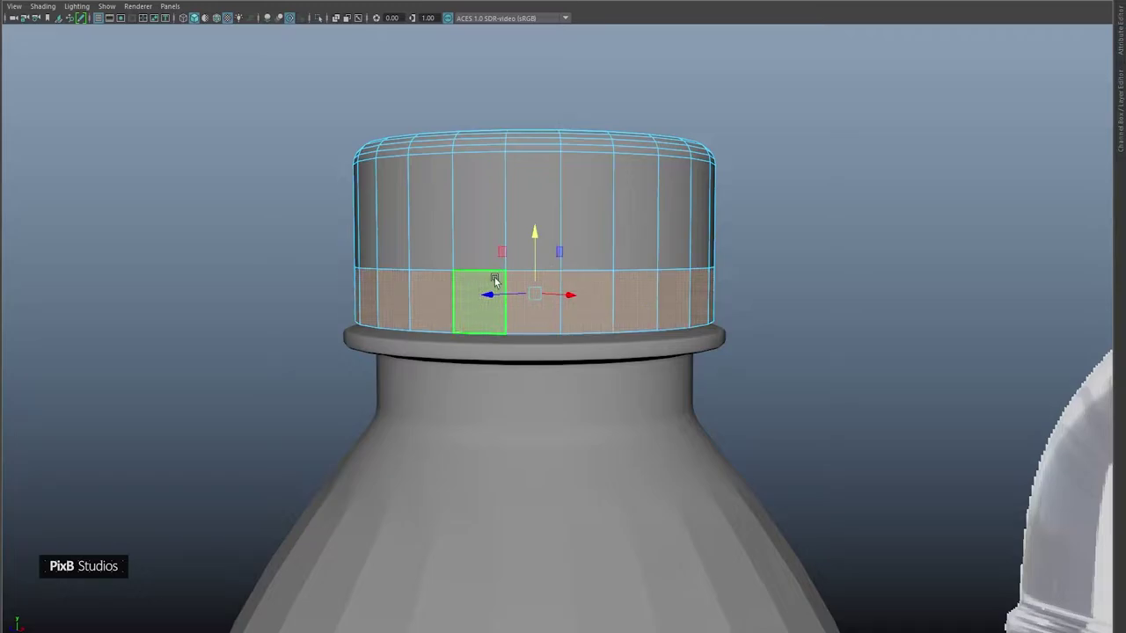
{"action": "left_click_drag", "start_coordinate": [495, 281], "coordinate": [487, 297], "text": "alt"}
{"action": "right_click", "coordinate": [493, 278], "text": "shift"}
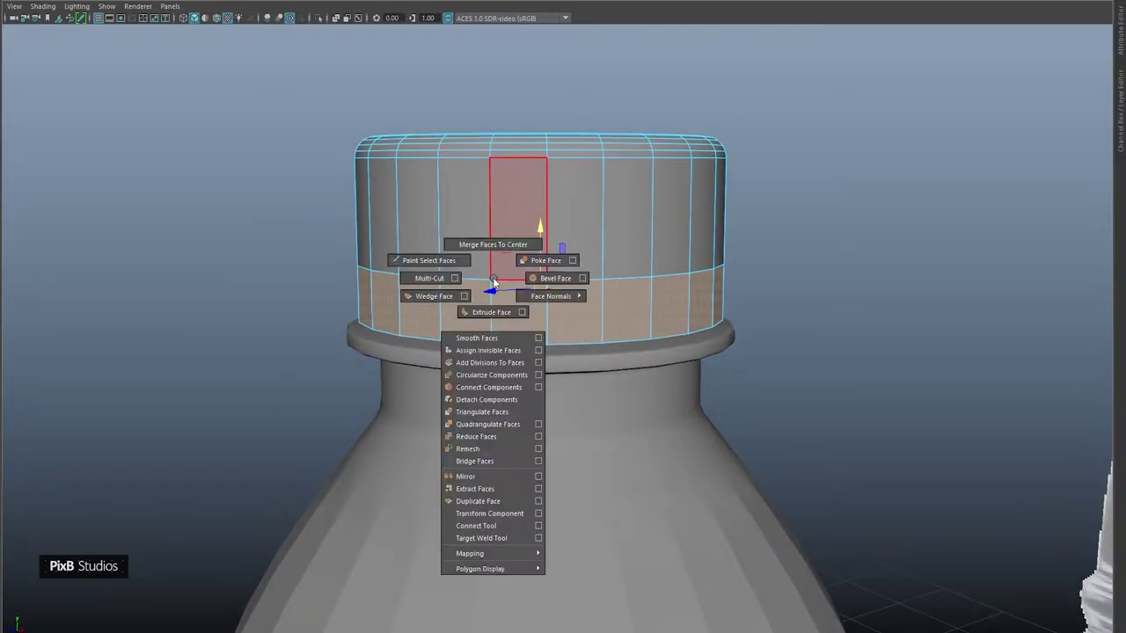
{"action": "left_click", "coordinate": [490, 489]}
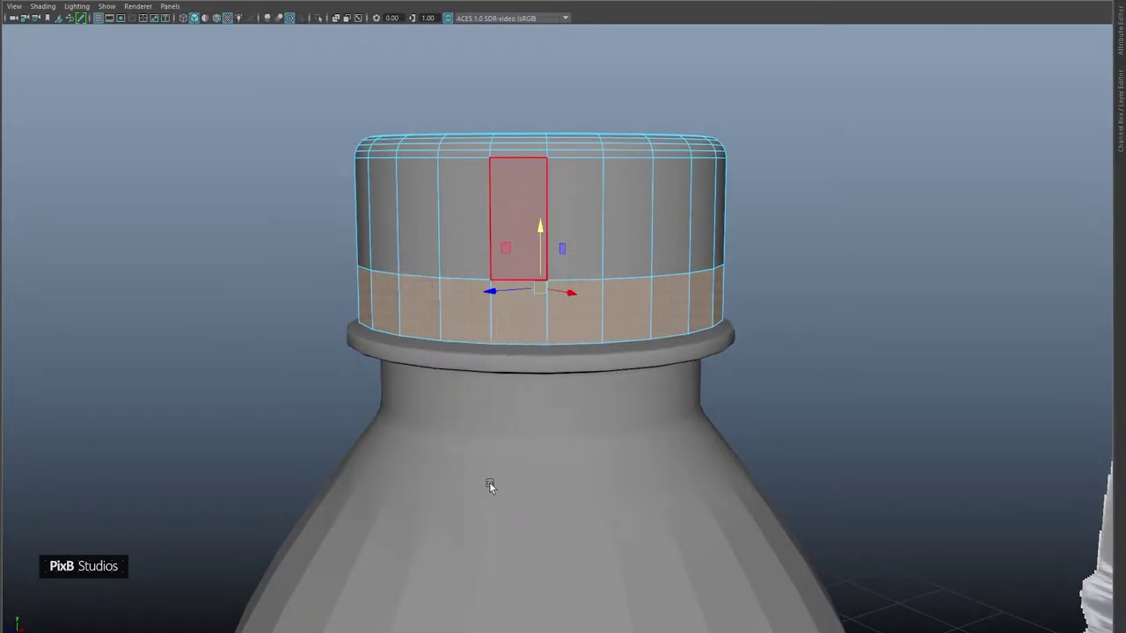
Step: Move the extracted band's top edge loop down slightly to leave a narrow gap beneath the cap
{"action": "right_click_drag", "start_coordinate": [554, 179], "coordinate": [668, 99]}
{"action": "left_click", "coordinate": [627, 312]}
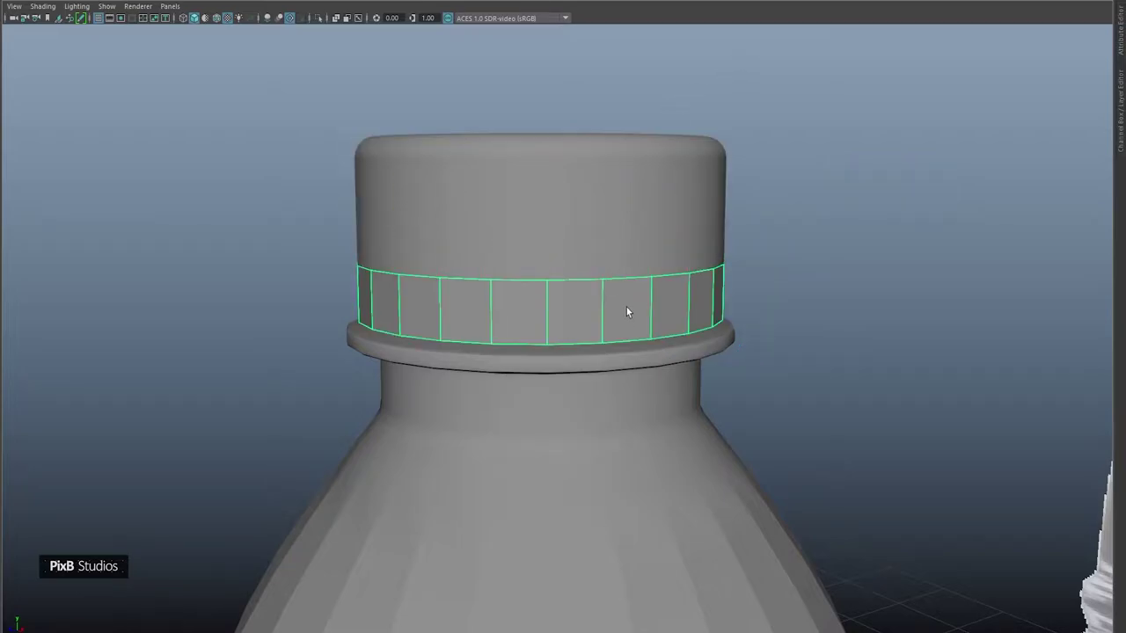
{"action": "right_click_drag", "start_coordinate": [616, 306], "coordinate": [616, 265]}
{"action": "double_click", "coordinate": [577, 281]}
{"action": "key", "text": "w"}
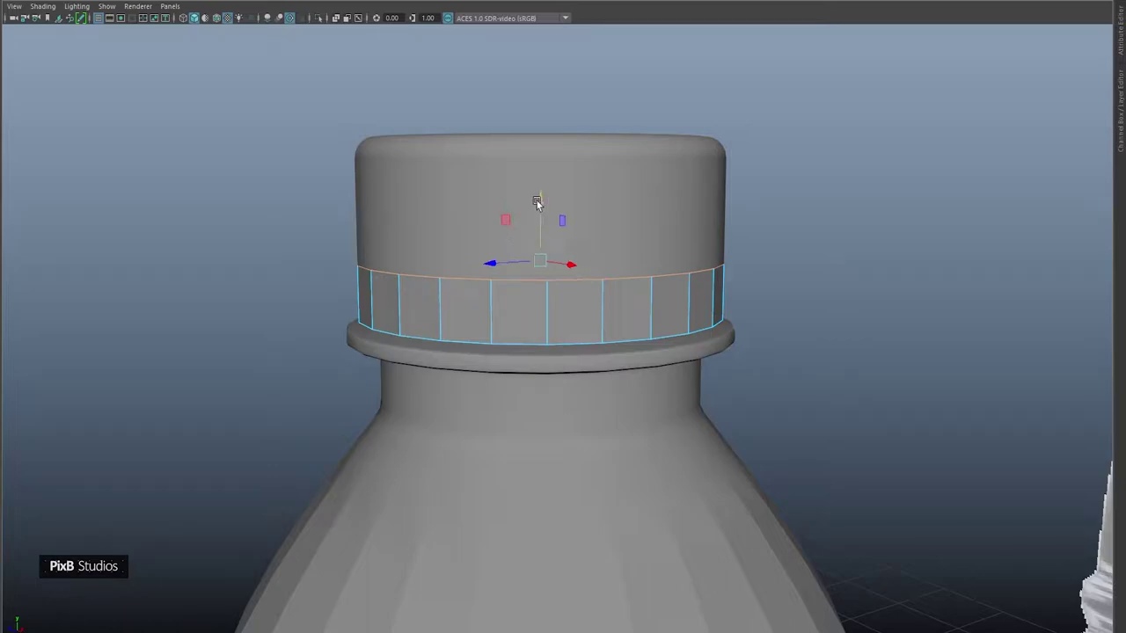
{"action": "left_click_drag", "start_coordinate": [537, 200], "coordinate": [540, 209]}
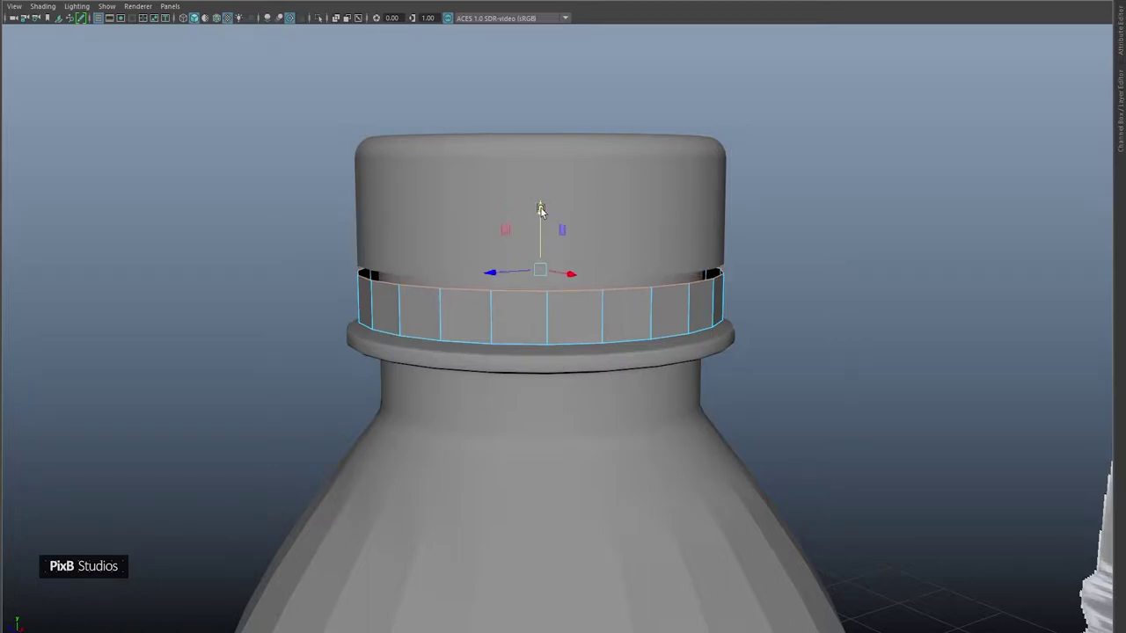
Step: Combine the lower band and the upper cap into one mesh
{"action": "right_click_drag", "start_coordinate": [559, 297], "coordinate": [616, 251]}
{"action": "left_click", "coordinate": [692, 169], "text": "shift"}
{"action": "right_click_drag", "start_coordinate": [692, 170], "coordinate": [684, 431], "text": "shift"}
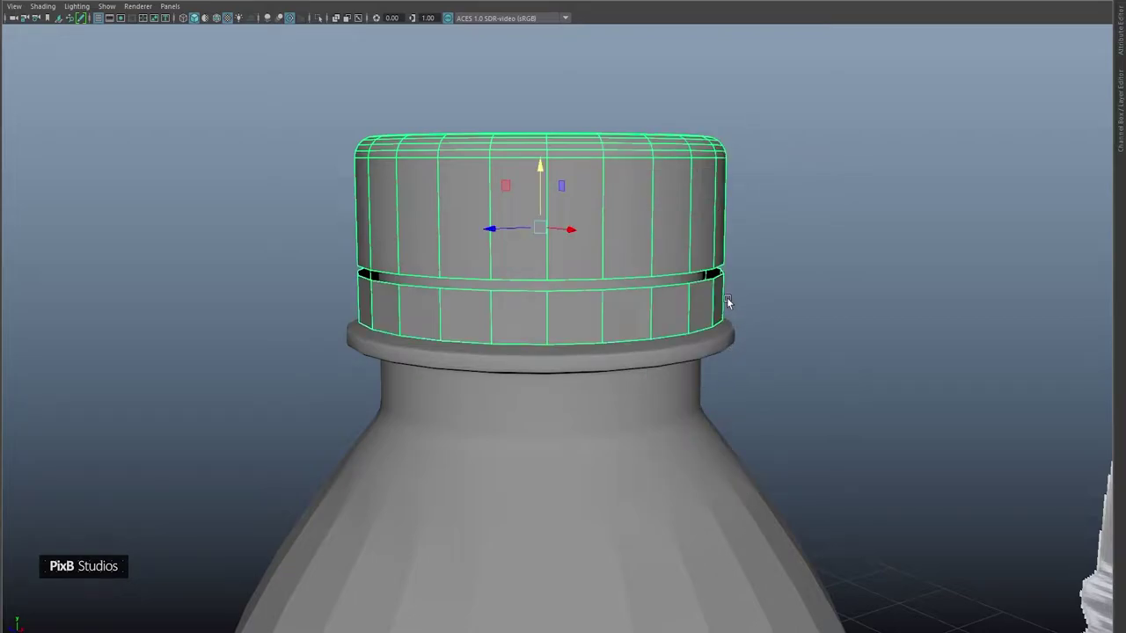
Step: Extrude all faces of the combined cap with a thickness of -0.02
{"action": "left_click_drag", "start_coordinate": [726, 297], "coordinate": [699, 287], "text": "alt"}
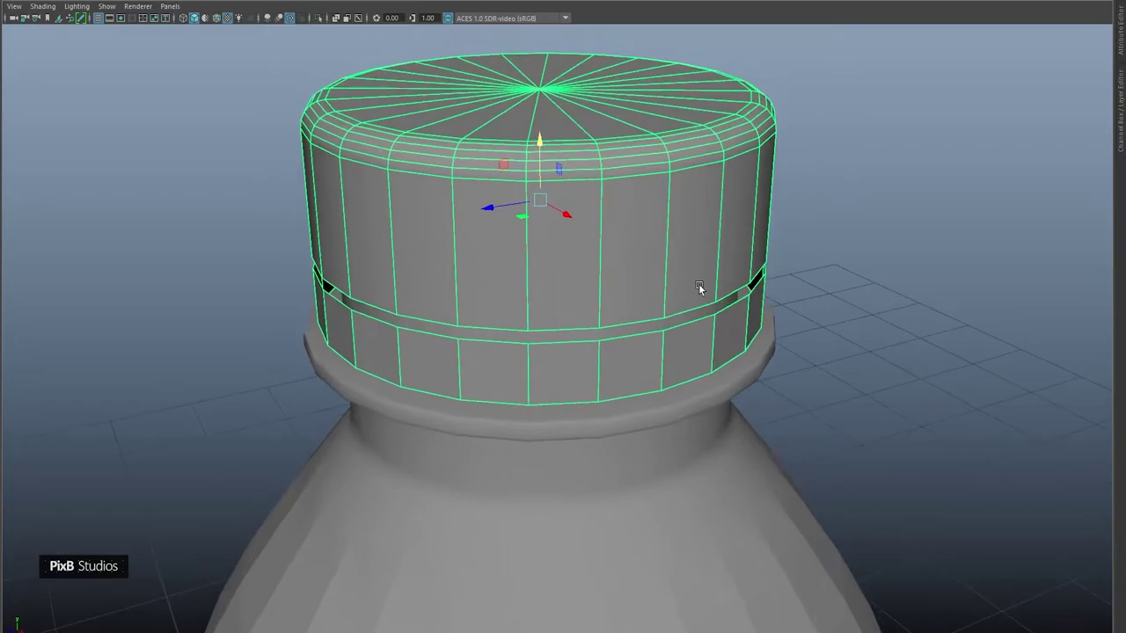
{"action": "key", "text": "ctrl+e"}
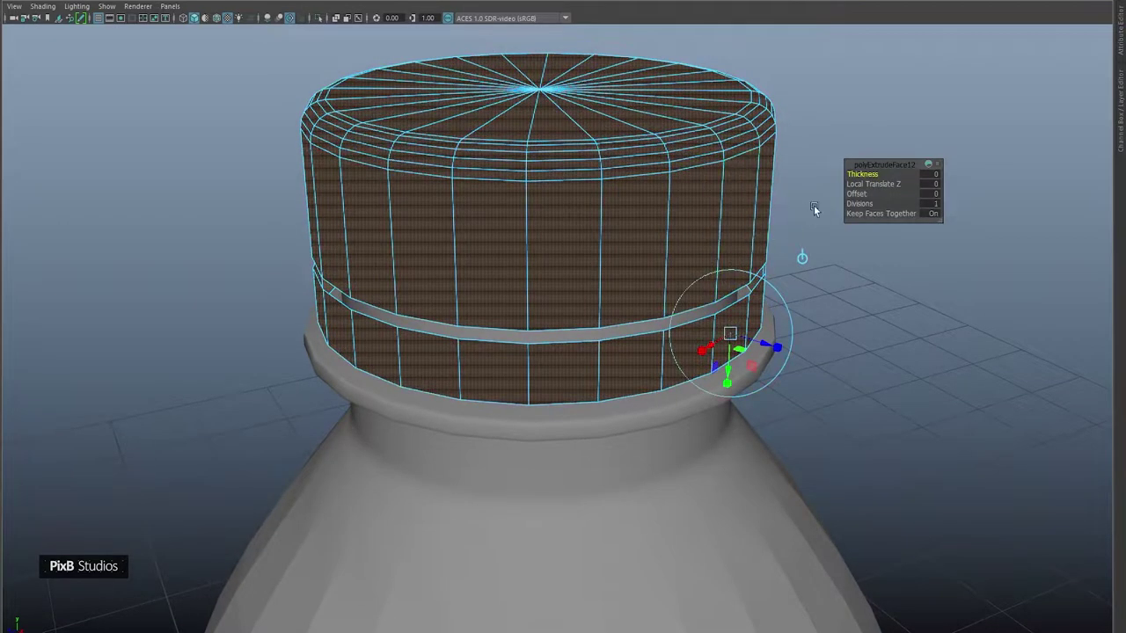
{"action": "left_click_drag", "start_coordinate": [854, 176], "coordinate": [839, 172]}
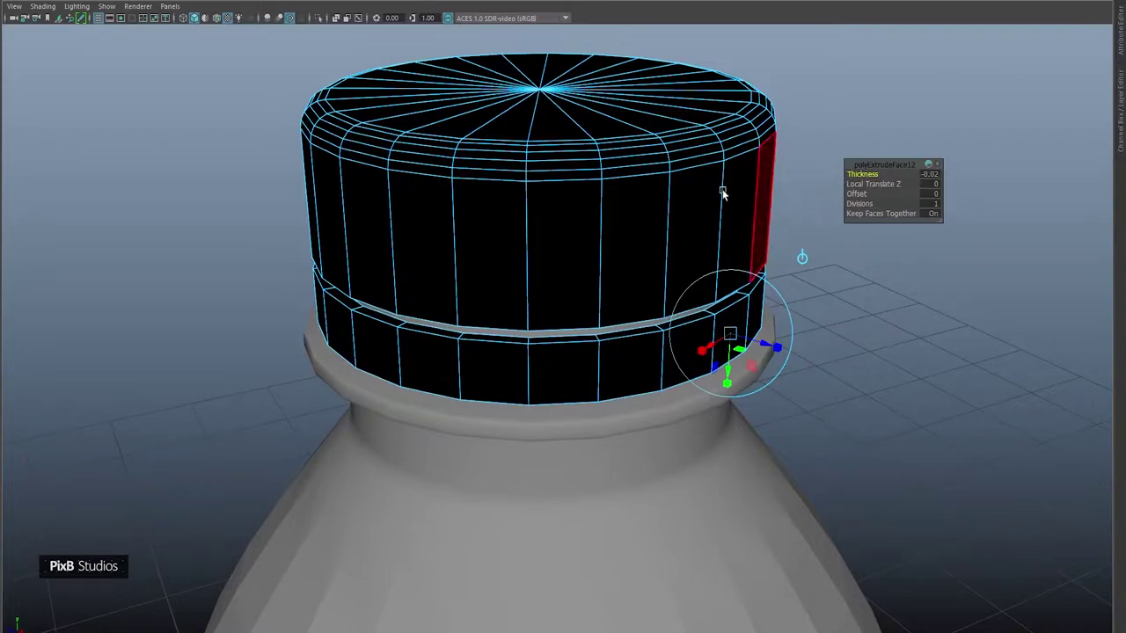
Step: Reverse the normals of the thickened cap mesh and deselect it
{"action": "right_click_drag", "start_coordinate": [708, 189], "coordinate": [993, 20]}
{"action": "left_click", "coordinate": [632, 169]}
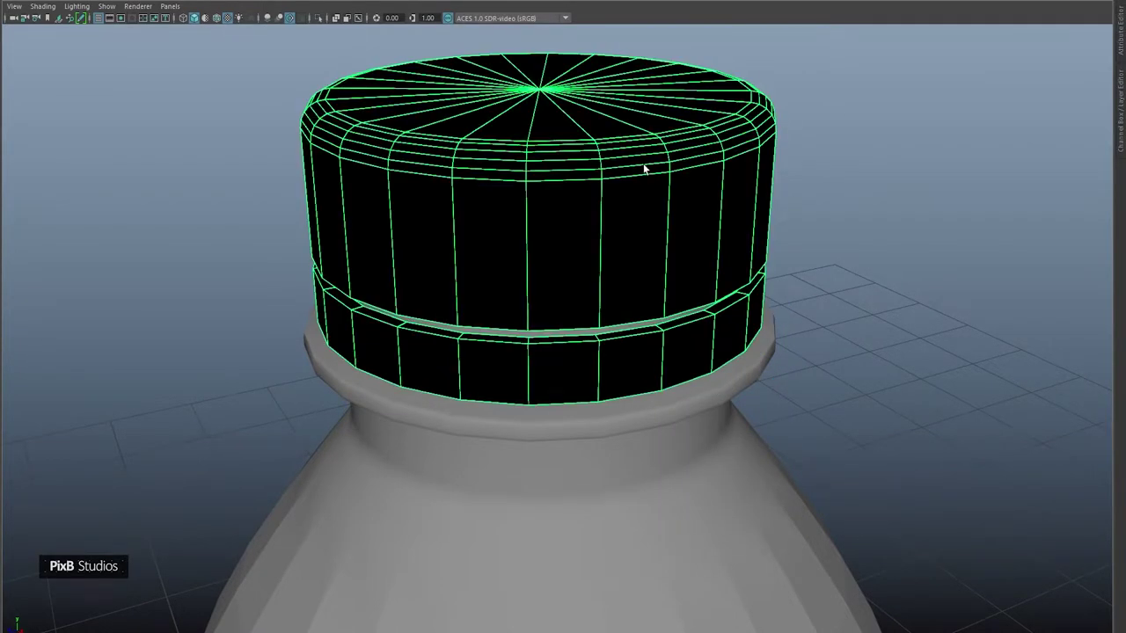
{"action": "key", "text": "space"}
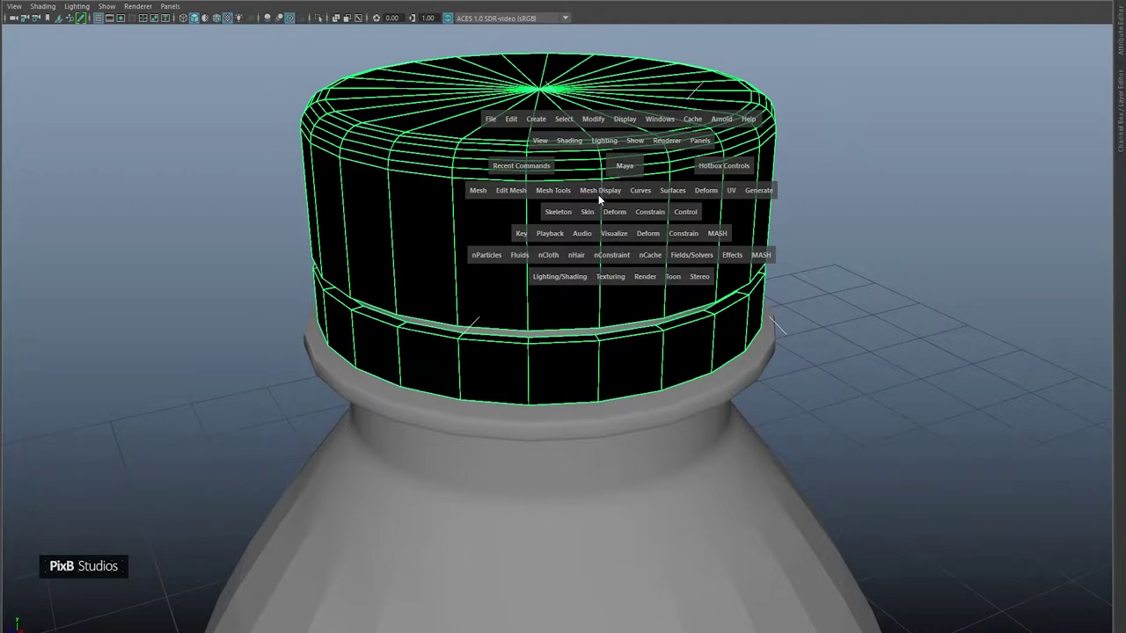
{"action": "left_click", "coordinate": [601, 190]}
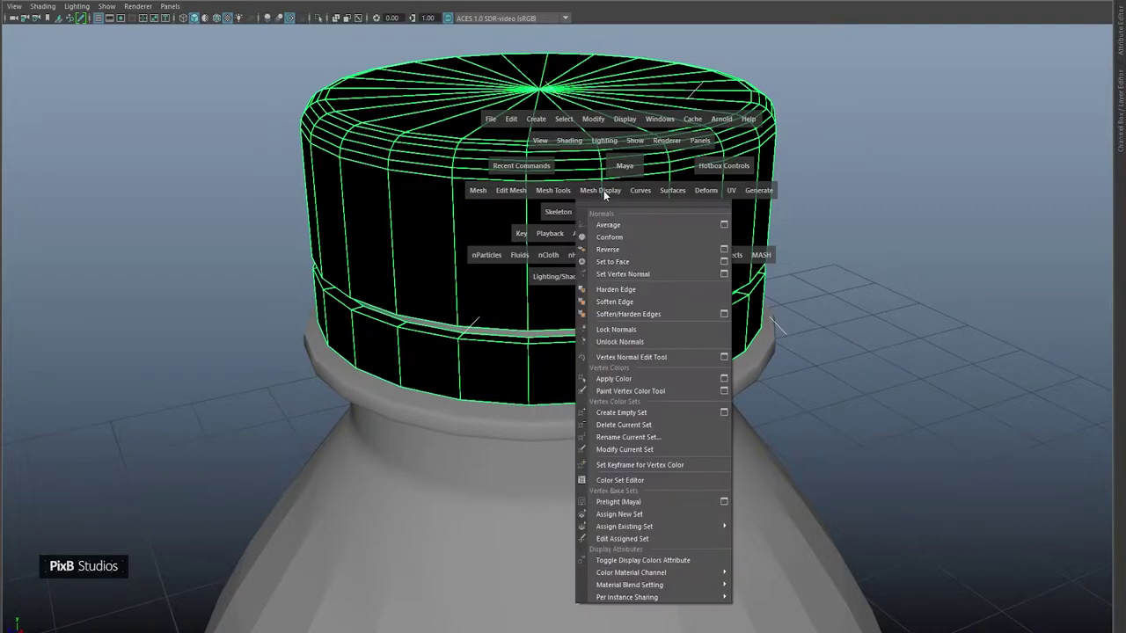
{"action": "left_click", "coordinate": [614, 247]}
{"action": "right_click_drag", "start_coordinate": [608, 230], "coordinate": [672, 213]}
{"action": "left_click", "coordinate": [818, 145]}
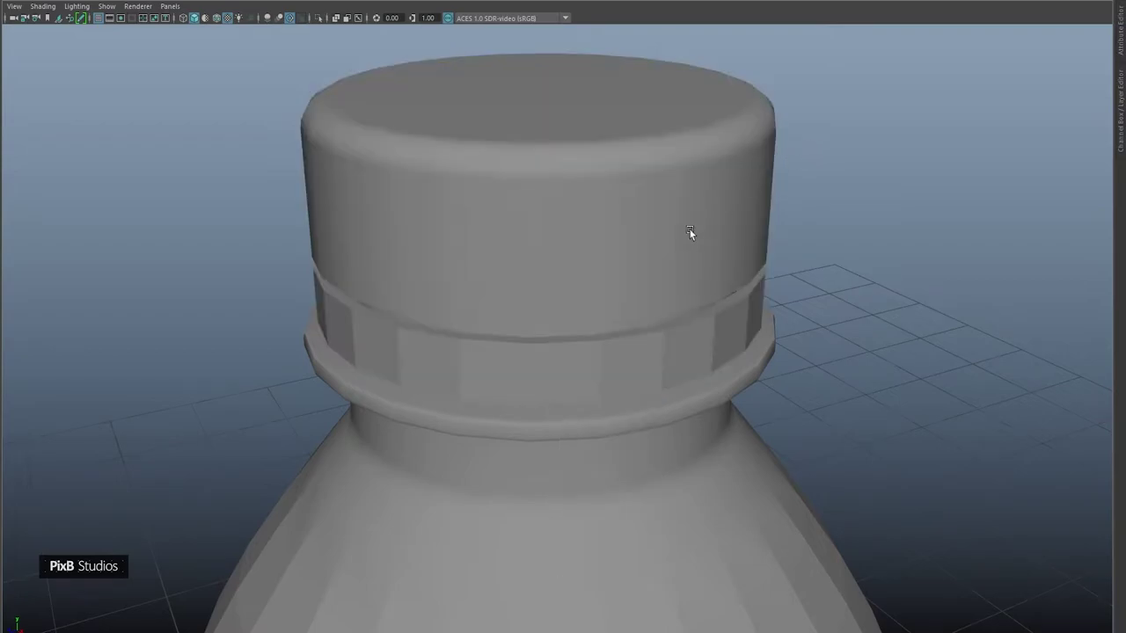
Step: Check the thickened cap and band from the side in smooth preview
{"action": "left_click_drag", "start_coordinate": [689, 229], "coordinate": [658, 191], "text": "alt"}
{"action": "left_click", "coordinate": [668, 207]}
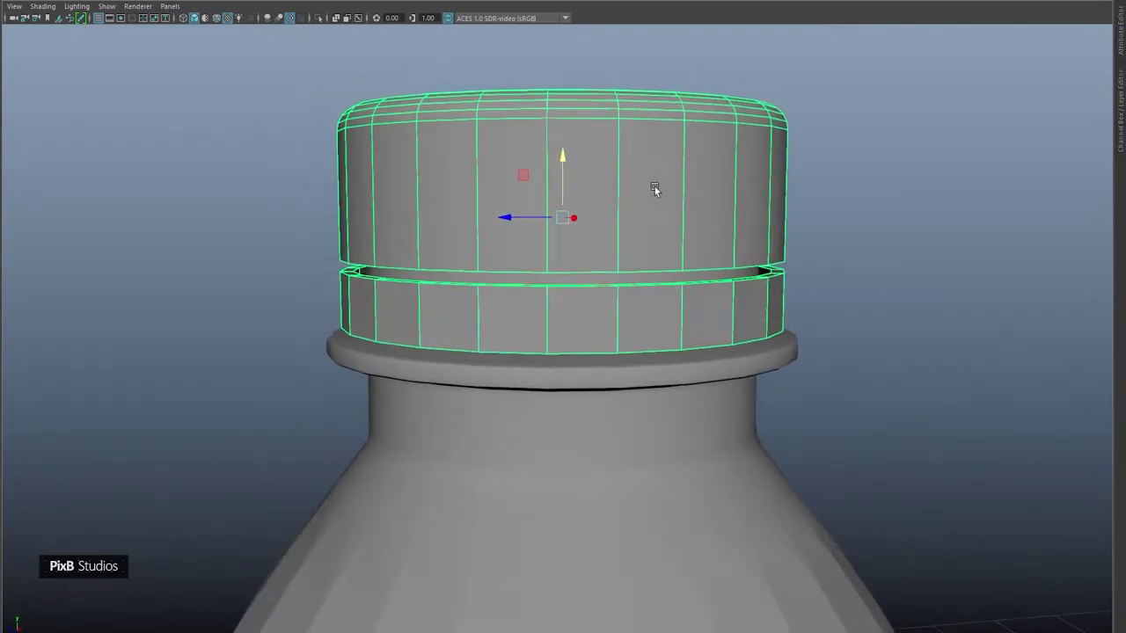
{"action": "key", "text": "3"}
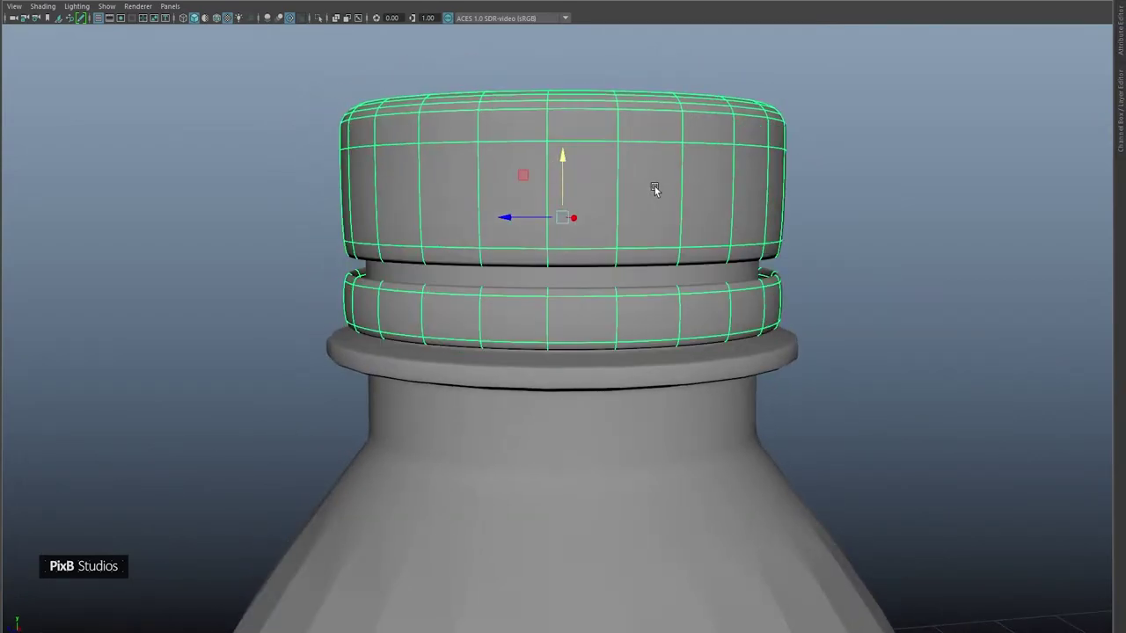
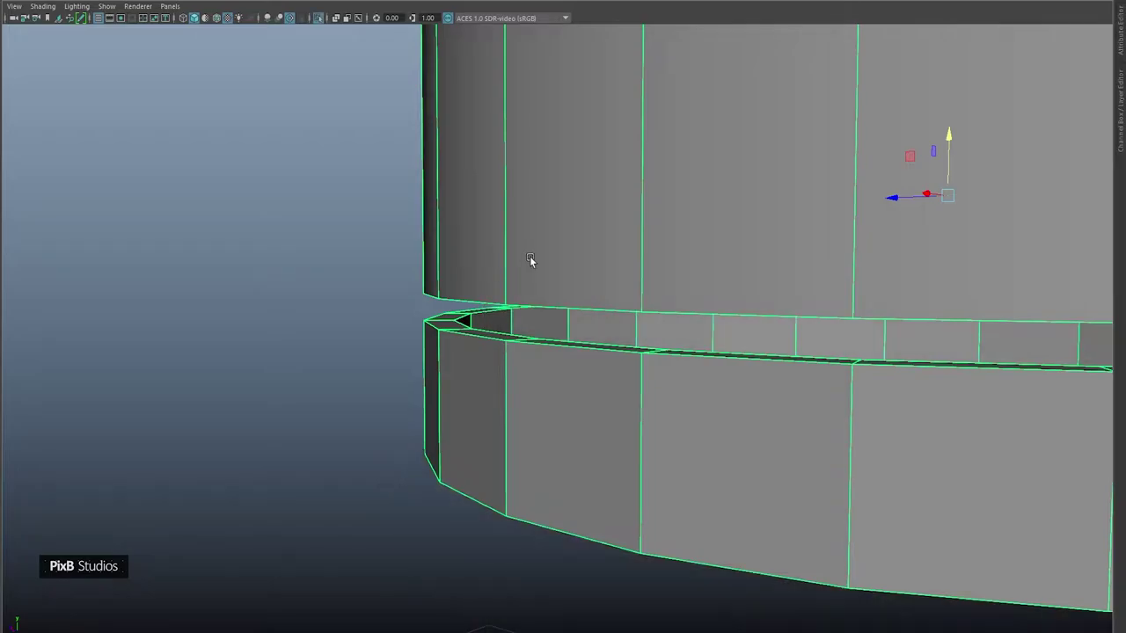
Step: Insert support edge loops with Multi-Cut close to the upper cap's lower rim and the band's top rim
{"action": "left_click_drag", "start_coordinate": [529, 256], "coordinate": [641, 292], "text": "alt"}
{"action": "key", "text": "ctrl+shift+x"}
{"action": "right_click_drag", "start_coordinate": [550, 194], "coordinate": [580, 196], "text": "ctrl+shift"}
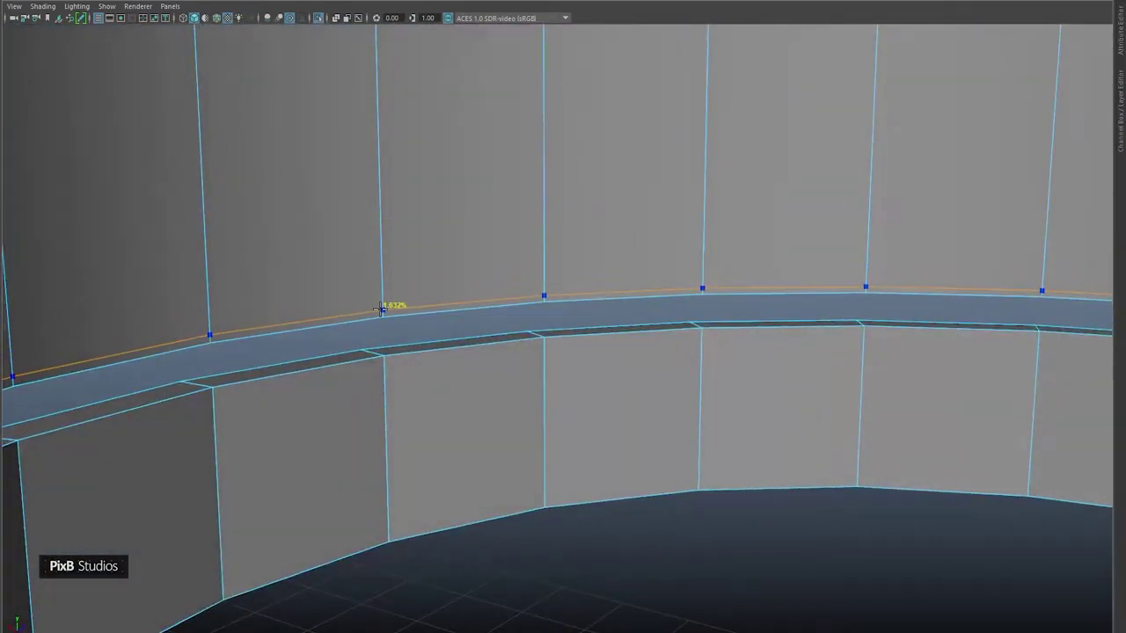
{"action": "left_click", "coordinate": [382, 309], "text": "ctrl"}
{"action": "left_click", "coordinate": [384, 363]}
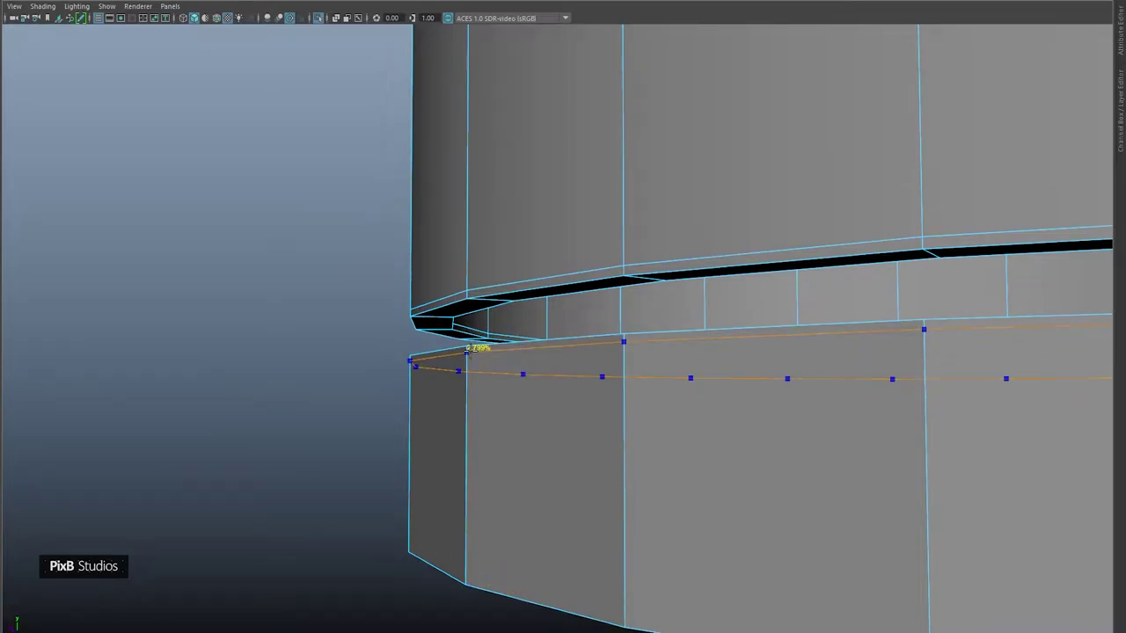
{"action": "left_click", "coordinate": [469, 350], "text": "ctrl"}
Step: Insert support edge loops close to the band's bottom rim, outside and inside, and return to object mode
{"action": "middle_click_drag", "start_coordinate": [512, 456], "coordinate": [489, 295], "text": "alt"}
{"action": "left_click", "coordinate": [460, 189], "text": "ctrl"}
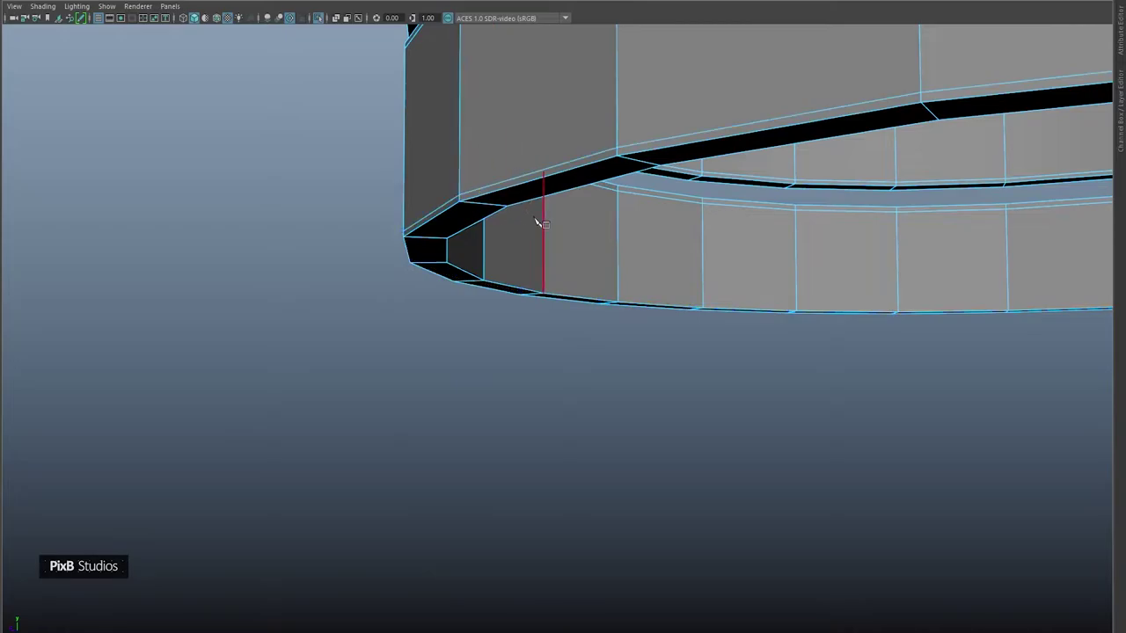
{"action": "left_click_drag", "start_coordinate": [540, 224], "coordinate": [396, 236], "text": "alt"}
{"action": "left_click", "coordinate": [371, 226], "text": "ctrl"}
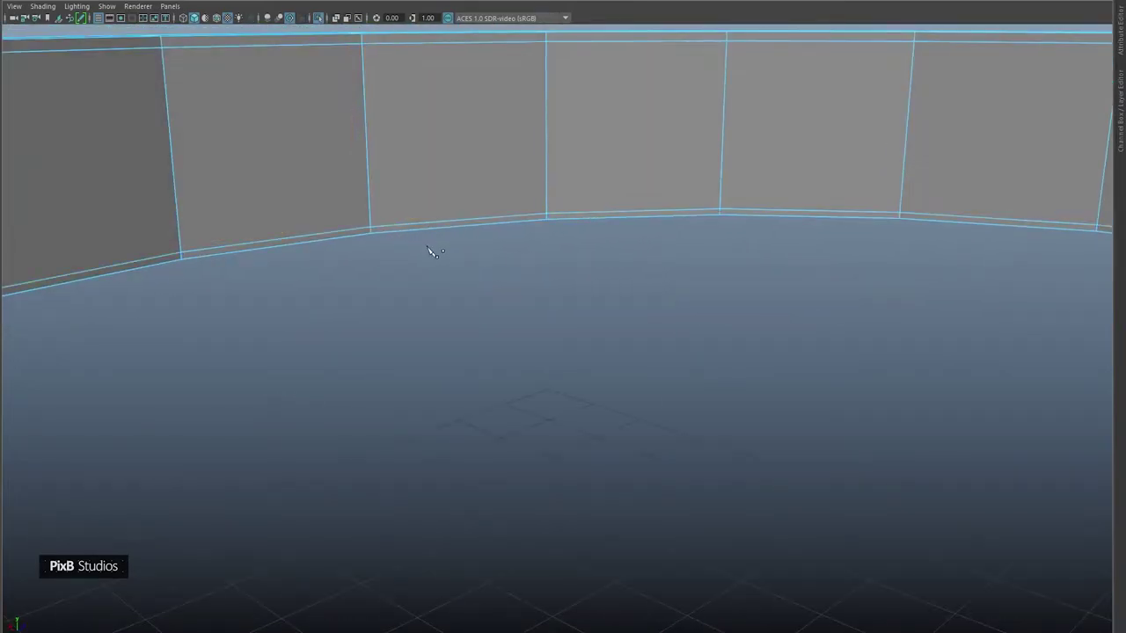
{"action": "scroll", "coordinate": [444, 267], "scroll_direction": "down", "scroll_amount": 6}
{"action": "left_click_drag", "start_coordinate": [448, 271], "coordinate": [427, 267], "text": "alt"}
{"action": "key", "text": "q"}
{"action": "right_click_drag", "start_coordinate": [425, 265], "coordinate": [571, 113]}
Step: Inspect the smoothed cap and band, checking how sharply the rims around the gap hold
{"action": "scroll", "coordinate": [528, 167], "scroll_direction": "down", "scroll_amount": 3}
{"action": "left_click", "coordinate": [344, 268]}
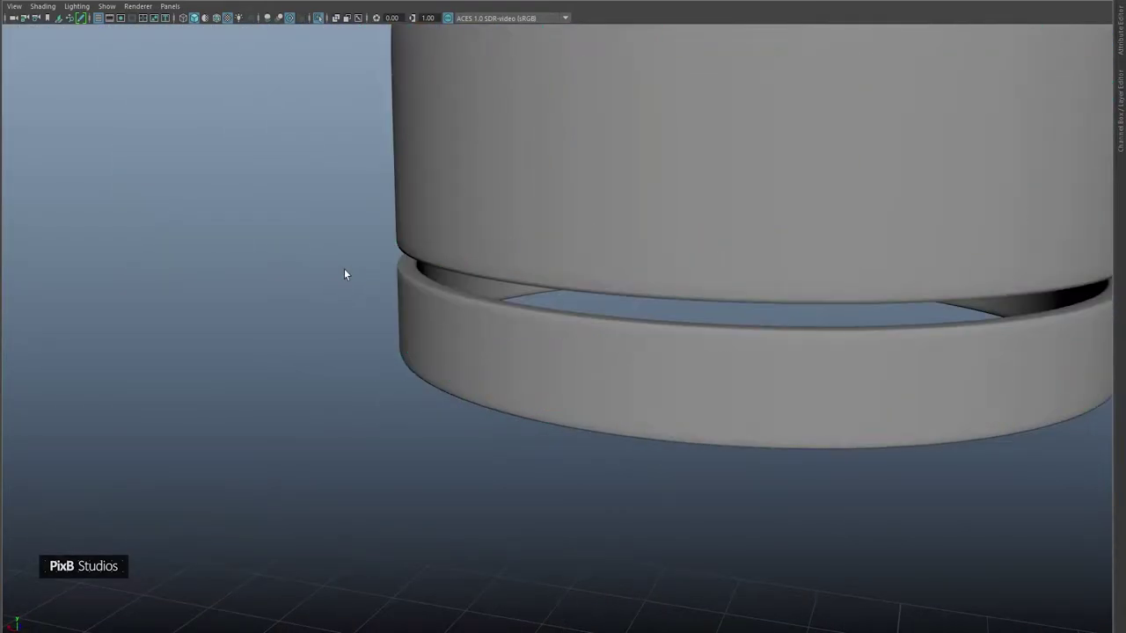
{"action": "middle_click_drag", "start_coordinate": [344, 268], "coordinate": [203, 290], "text": "alt"}
{"action": "scroll", "coordinate": [319, 217], "scroll_direction": "down", "scroll_amount": 4}
{"action": "middle_click_drag", "start_coordinate": [320, 223], "coordinate": [408, 223], "text": "alt"}
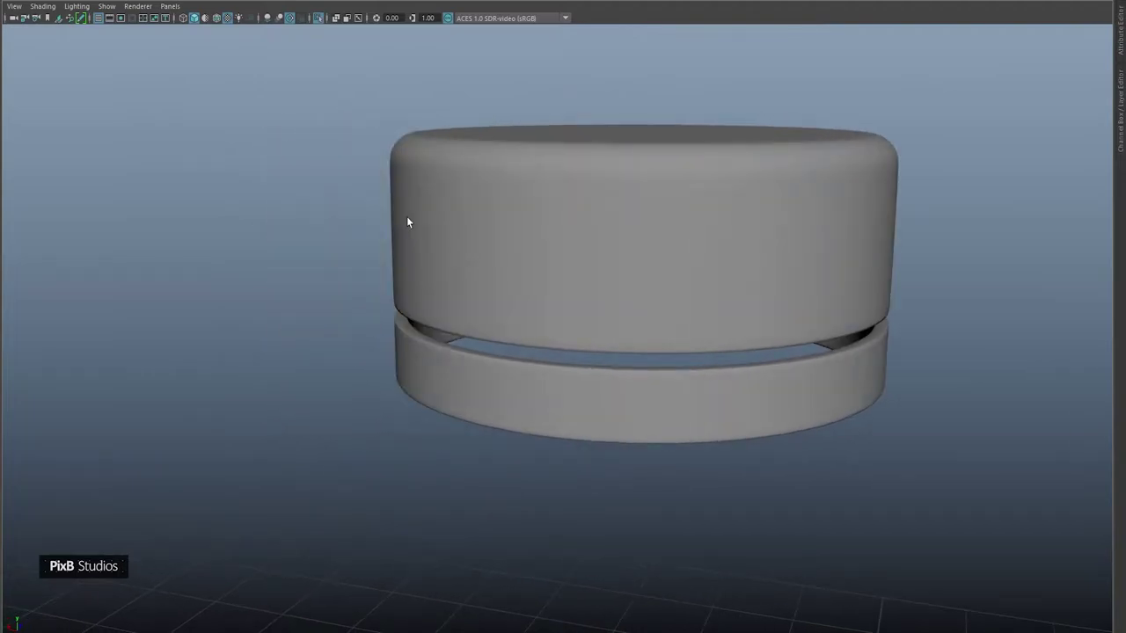
{"action": "scroll", "coordinate": [419, 299], "scroll_direction": "up", "scroll_amount": 3}
{"action": "left_click", "coordinate": [432, 430]}
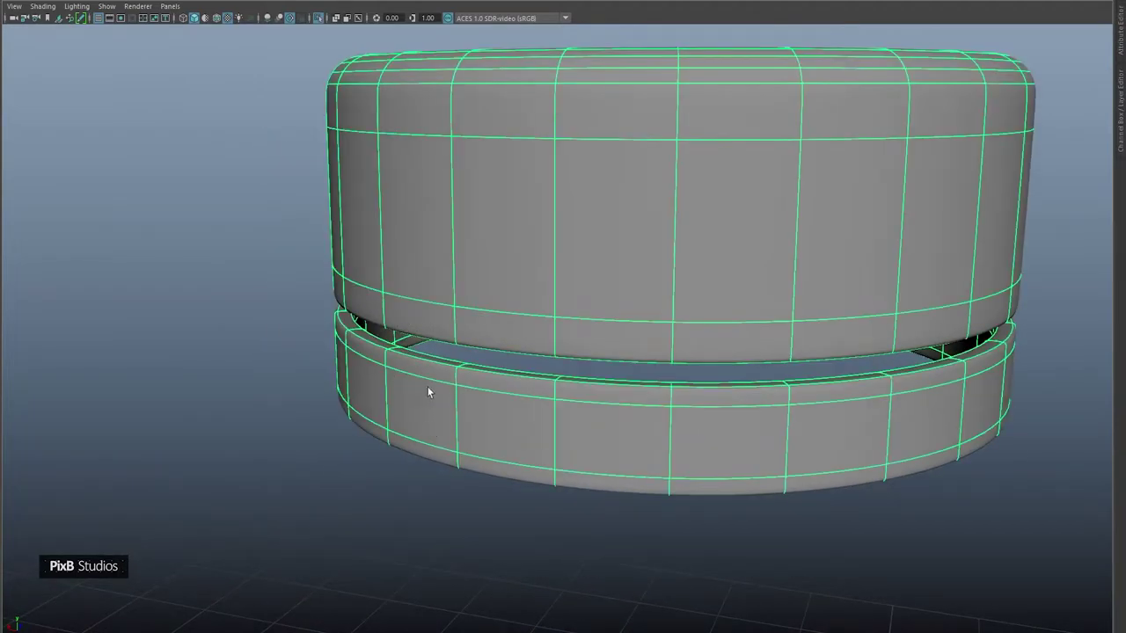
Step: Bevel the upper cap's lower rim edges and the sealing band's top and bottom rim edges with fraction 0.285 and 2 segments
{"action": "key", "text": "1"}
{"action": "left_click_drag", "start_coordinate": [444, 402], "coordinate": [371, 402], "text": "alt"}
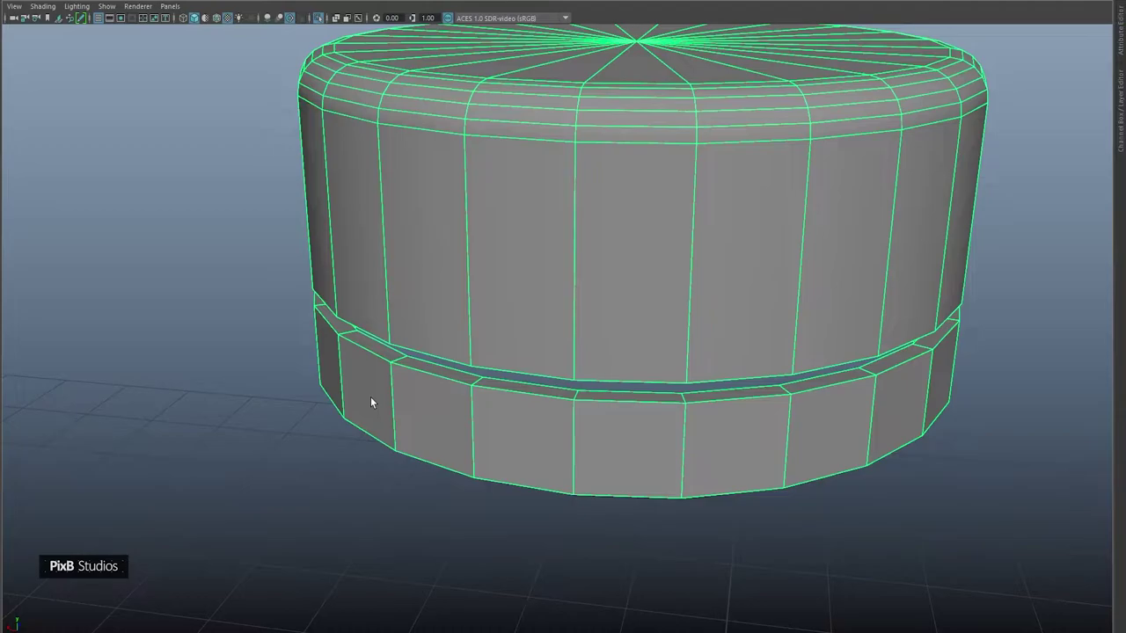
{"action": "right_click_drag", "start_coordinate": [370, 296], "coordinate": [367, 261]}
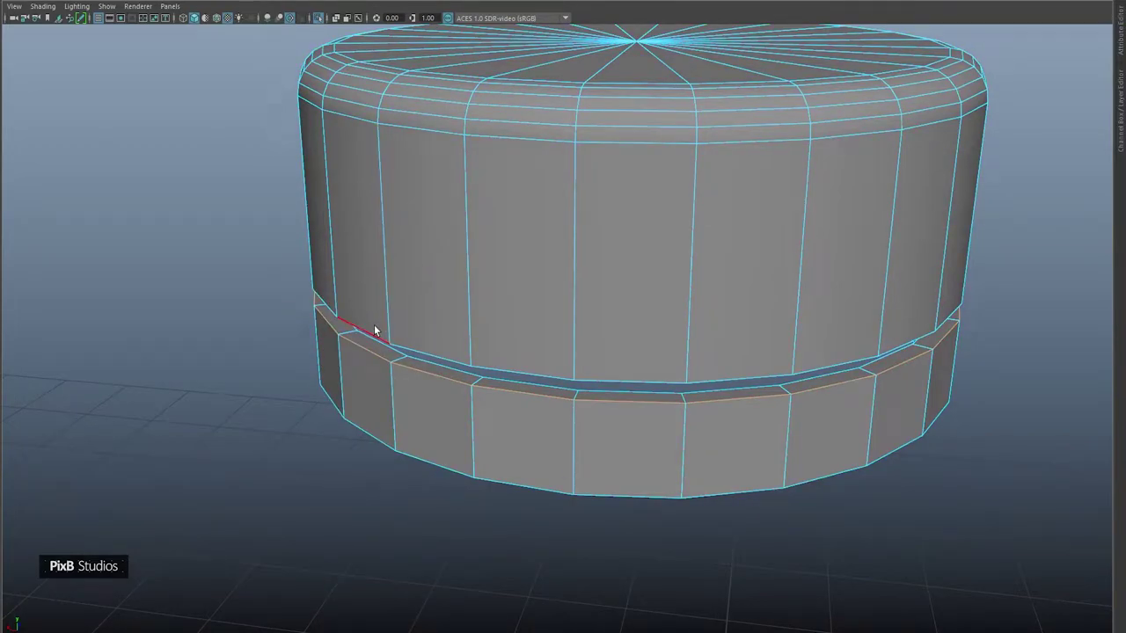
{"action": "left_click_drag", "start_coordinate": [373, 325], "coordinate": [301, 271], "text": "alt"}
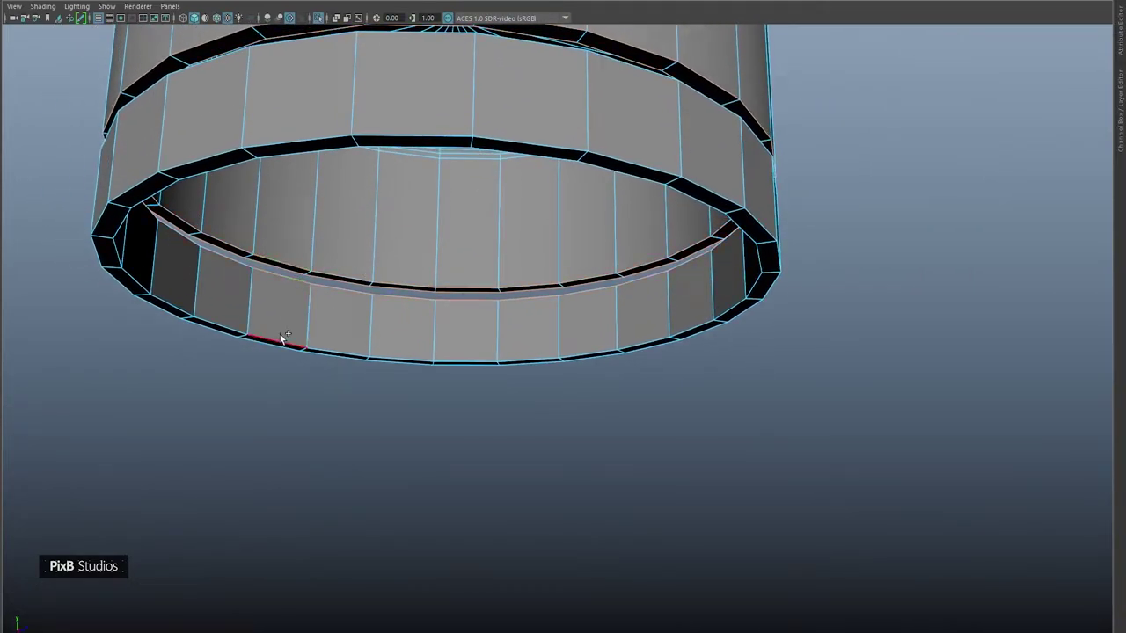
{"action": "left_click_drag", "start_coordinate": [316, 275], "coordinate": [395, 309], "text": "alt"}
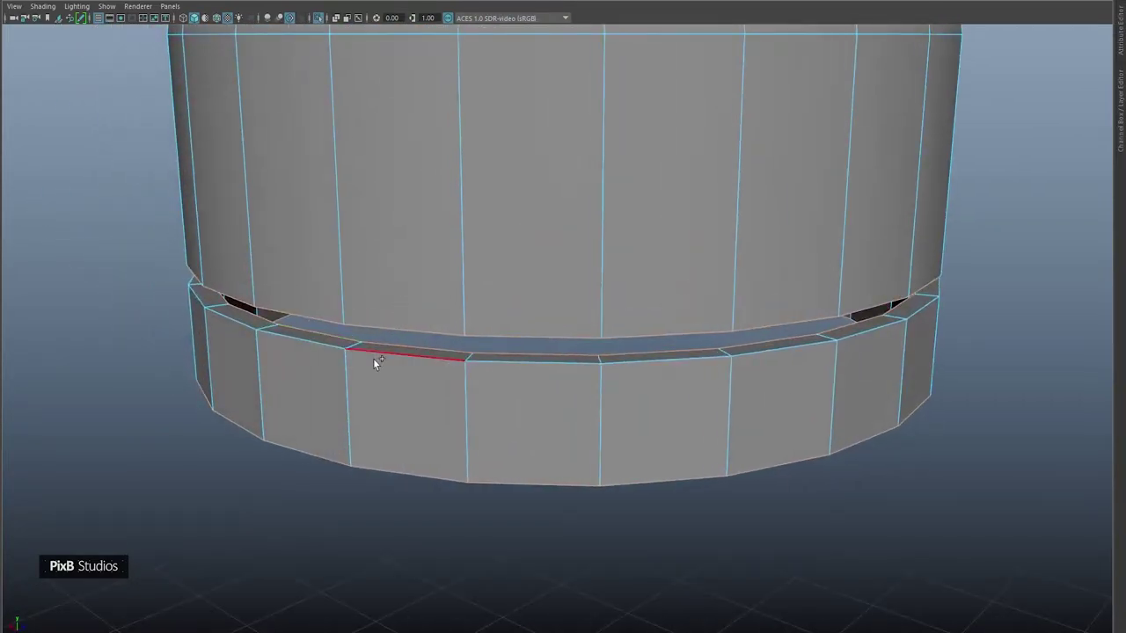
{"action": "scroll", "coordinate": [358, 317], "scroll_direction": "up", "scroll_amount": 2}
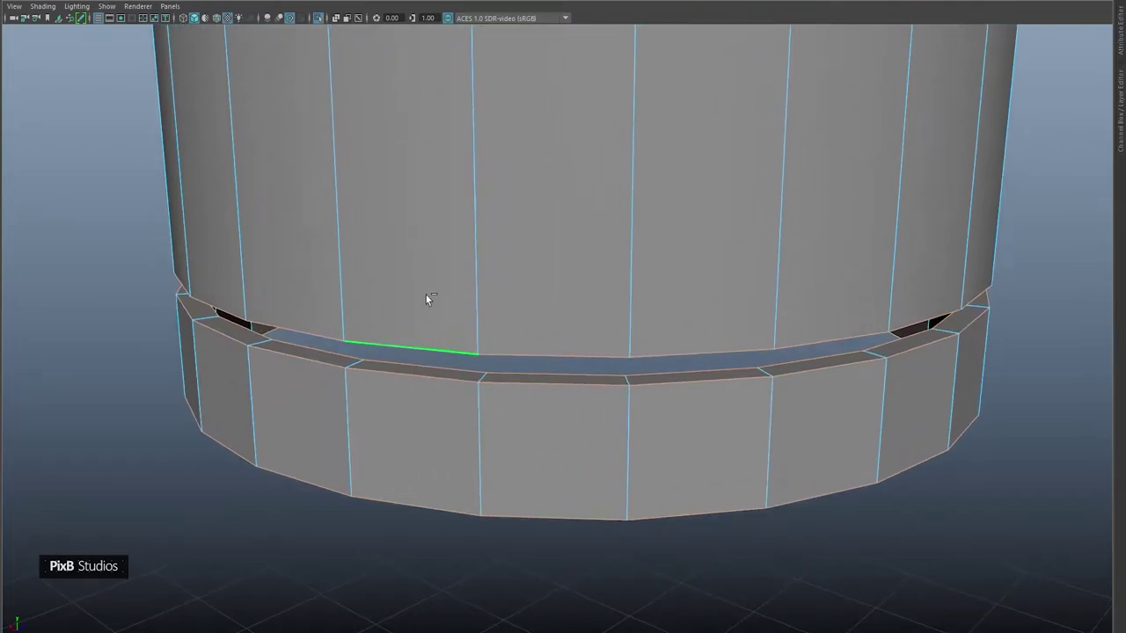
{"action": "key", "text": "ctrl+b"}
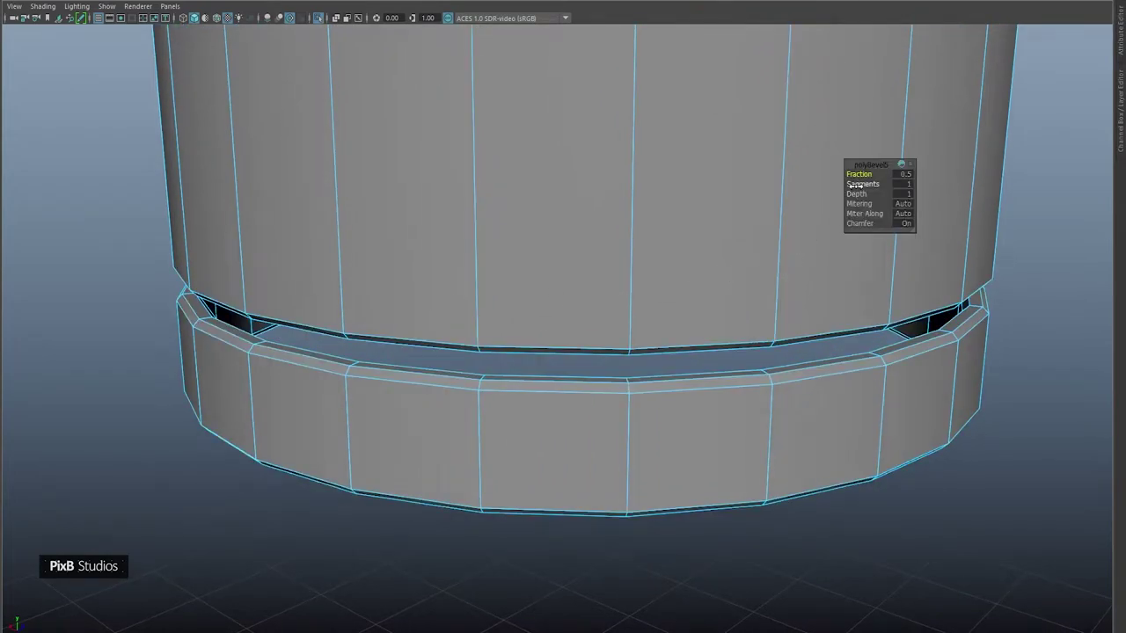
{"action": "left_click_drag", "start_coordinate": [855, 184], "coordinate": [733, 176]}
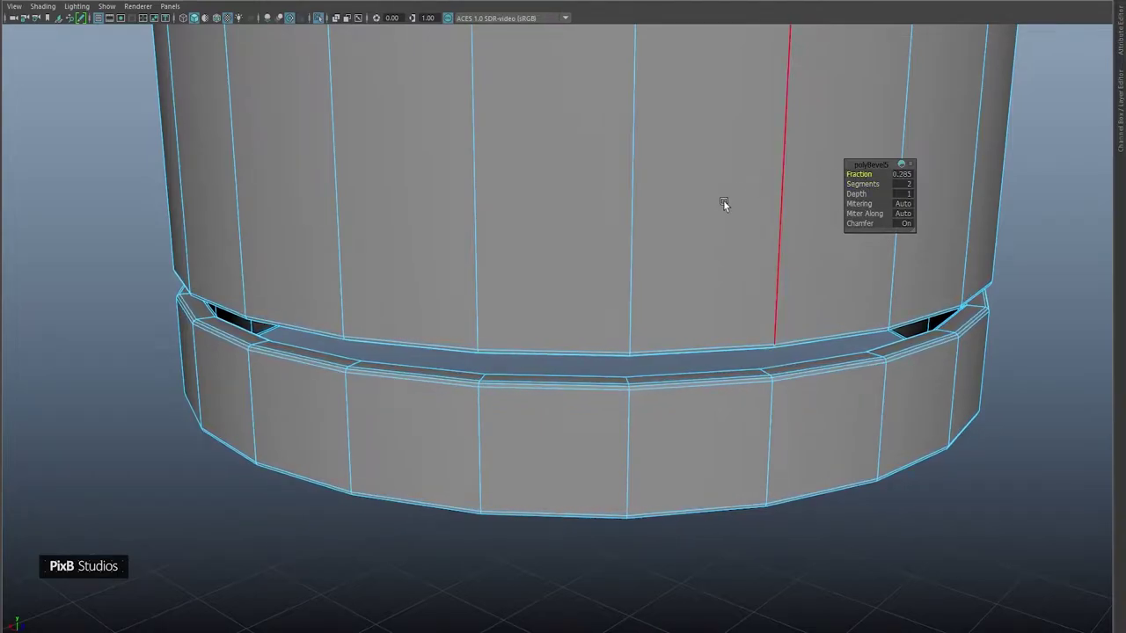
Step: Inspect the bevelled rims of the cap and band in smooth preview and return to the unsmoothed display
{"action": "scroll", "coordinate": [673, 231], "scroll_direction": "up", "scroll_amount": 2}
{"action": "left_click_drag", "start_coordinate": [717, 231], "coordinate": [630, 261], "text": "alt"}
{"action": "middle_click_drag", "start_coordinate": [630, 260], "coordinate": [573, 210], "text": "alt"}
{"action": "right_click_drag", "start_coordinate": [614, 269], "coordinate": [605, 271], "text": "alt"}
{"action": "scroll", "coordinate": [604, 271], "scroll_direction": "down", "scroll_amount": 3}
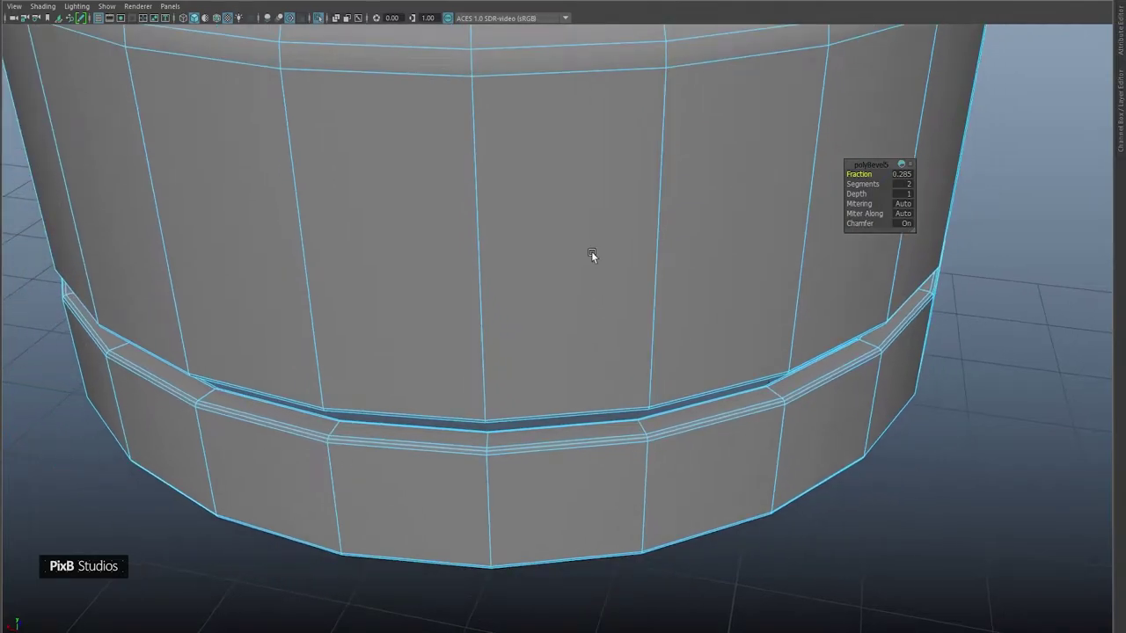
{"action": "mouse_move", "coordinate": [633, 319]}
{"action": "left_mouse_down", "text": "alt"}
{"action": "mouse_move", "coordinate": [582, 313]}
{"action": "mouse_move", "coordinate": [637, 305]}
{"action": "mouse_move", "coordinate": [630, 335]}
{"action": "mouse_move", "coordinate": [669, 339]}
{"action": "mouse_move", "coordinate": [641, 327]}
{"action": "left_mouse_up", "text": "alt"}
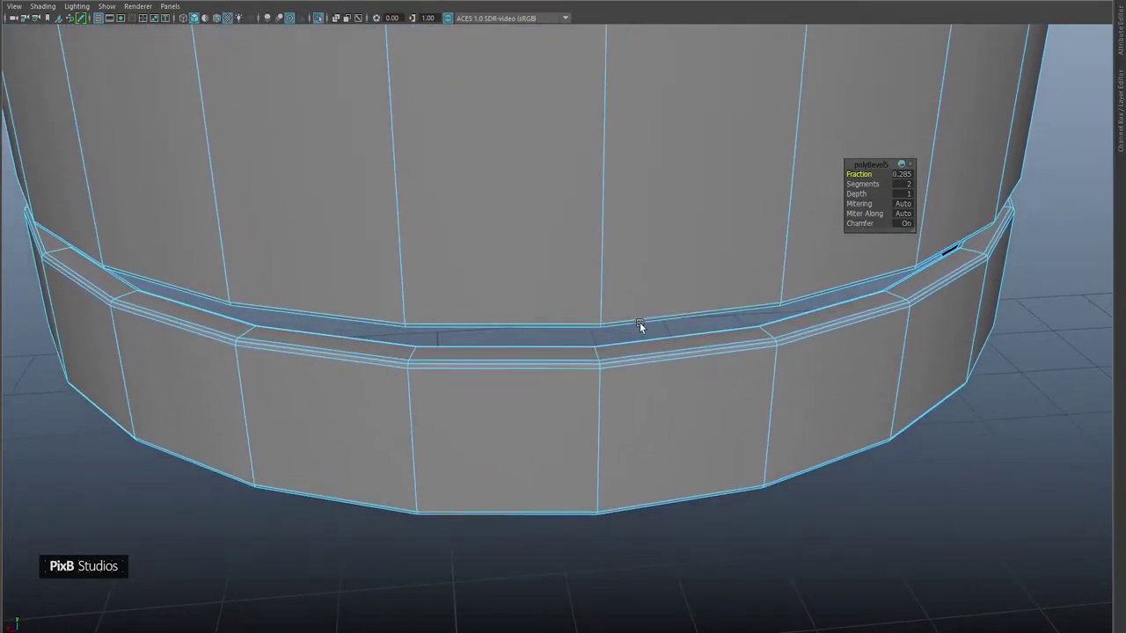
{"action": "key", "text": "3"}
{"action": "key", "text": "F8"}
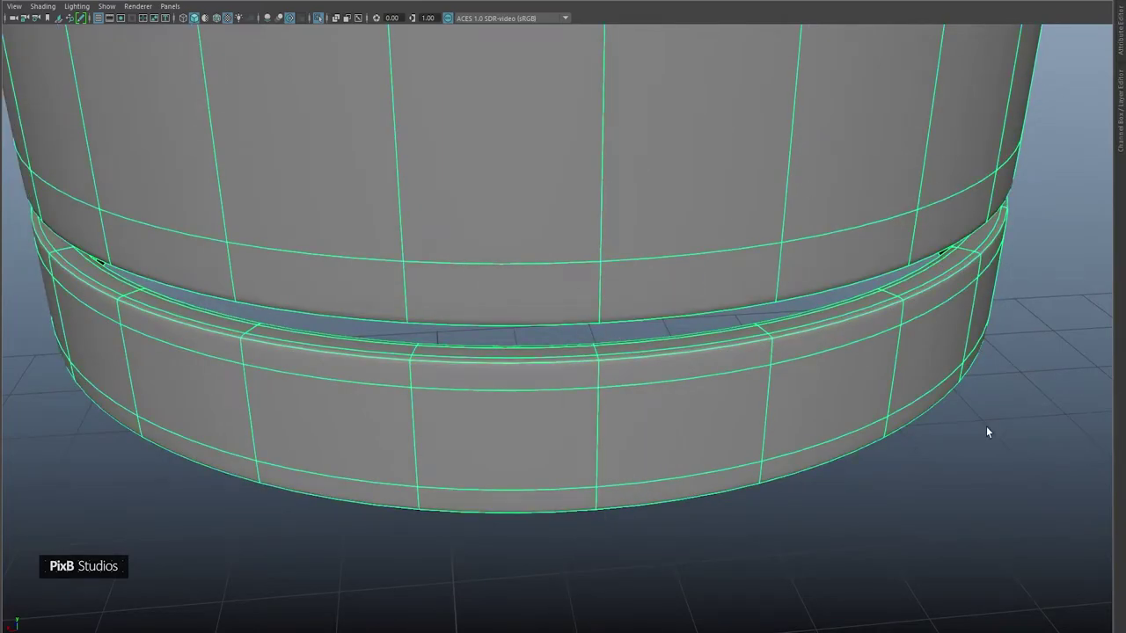
{"action": "left_click", "coordinate": [986, 429]}
{"action": "scroll", "coordinate": [865, 378], "scroll_direction": "down", "scroll_amount": 5}
{"action": "left_click_drag", "start_coordinate": [791, 356], "coordinate": [663, 254], "text": "alt"}
{"action": "left_click", "coordinate": [665, 251]}
{"action": "key", "text": "1"}
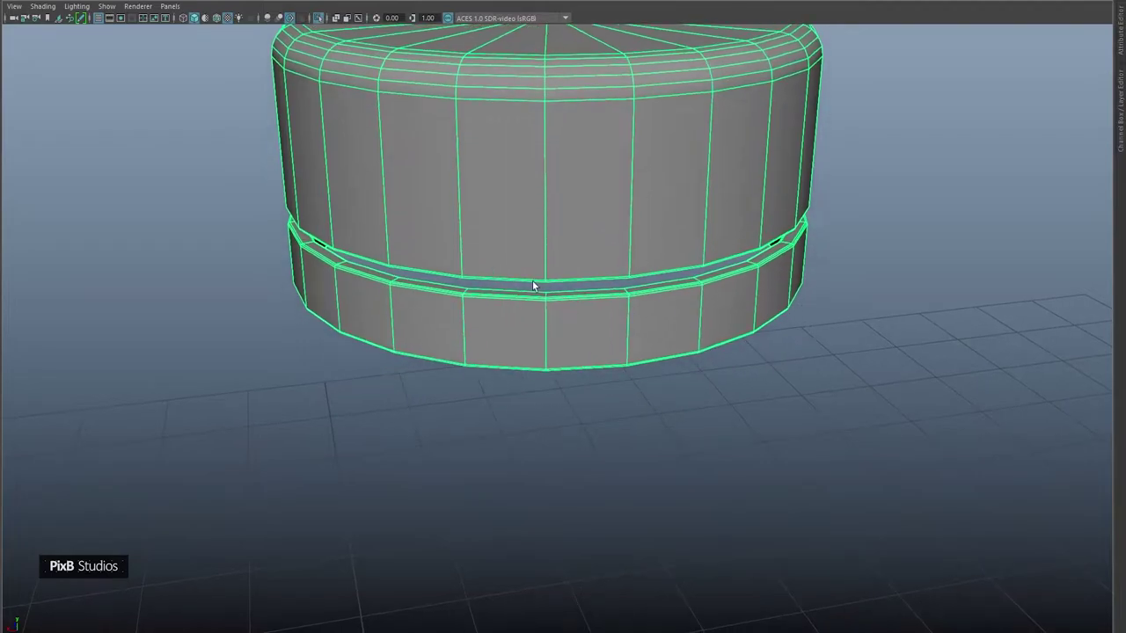
Step: Insert one edge loop around the middle of the band and three evenly spaced loops around the upper cap's wall with Multi-Cut
{"action": "left_click_drag", "start_coordinate": [531, 279], "coordinate": [482, 286], "text": "alt"}
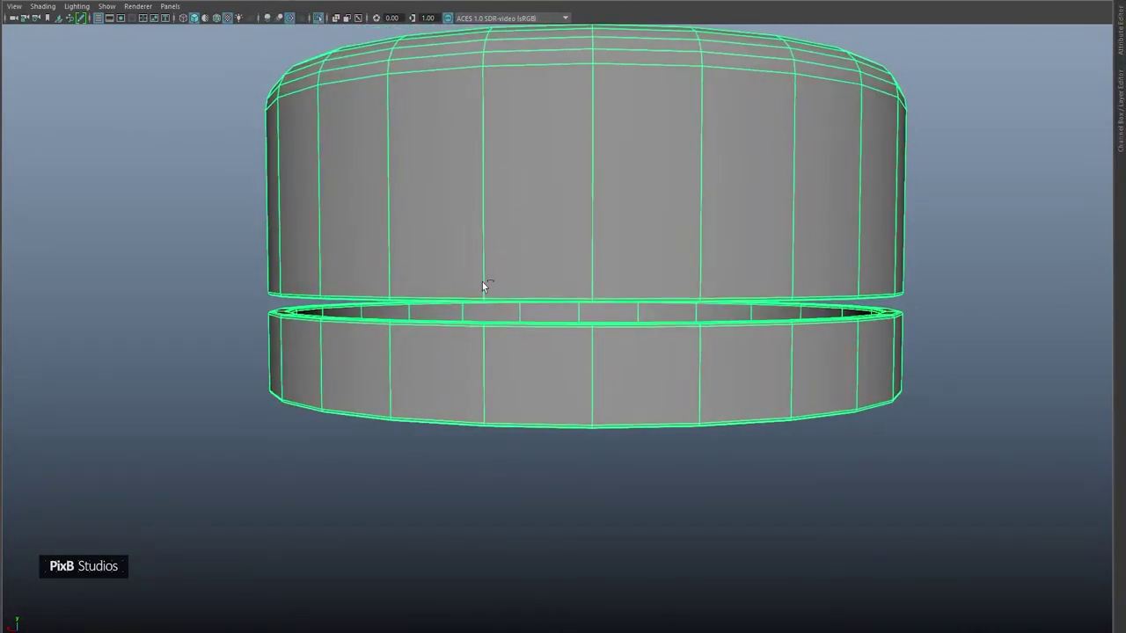
{"action": "key", "text": "F10"}
{"action": "right_click_drag", "start_coordinate": [482, 281], "coordinate": [482, 352], "text": "shift"}
{"action": "left_click_drag", "start_coordinate": [482, 356], "coordinate": [482, 374]}
{"action": "left_click_drag", "start_coordinate": [470, 259], "coordinate": [457, 184]}
{"action": "left_click_drag", "start_coordinate": [456, 224], "coordinate": [455, 242]}
{"action": "left_click_drag", "start_coordinate": [456, 187], "coordinate": [457, 185]}
{"action": "left_click", "coordinate": [460, 128], "text": "ctrl"}
{"action": "key", "text": "q"}
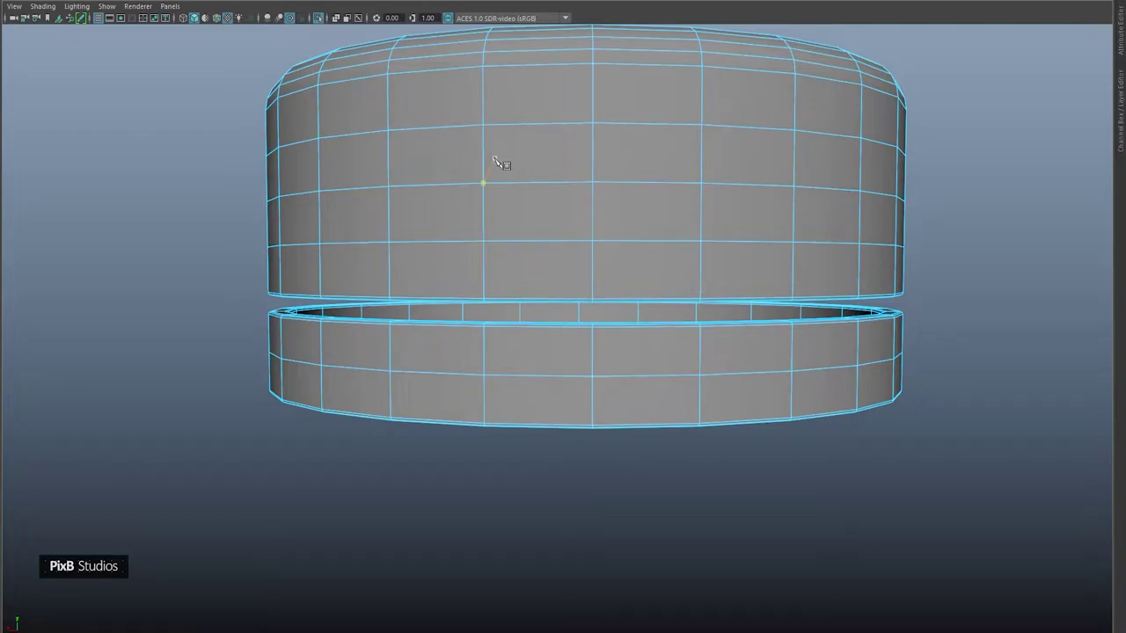
Step: Return the cap to object mode in smooth preview and end its isolation to show the whole bottle
{"action": "key", "text": "3"}
{"action": "right_click_drag", "start_coordinate": [496, 175], "coordinate": [563, 132]}
{"action": "left_click", "coordinate": [988, 115]}
{"action": "left_click", "coordinate": [646, 178]}
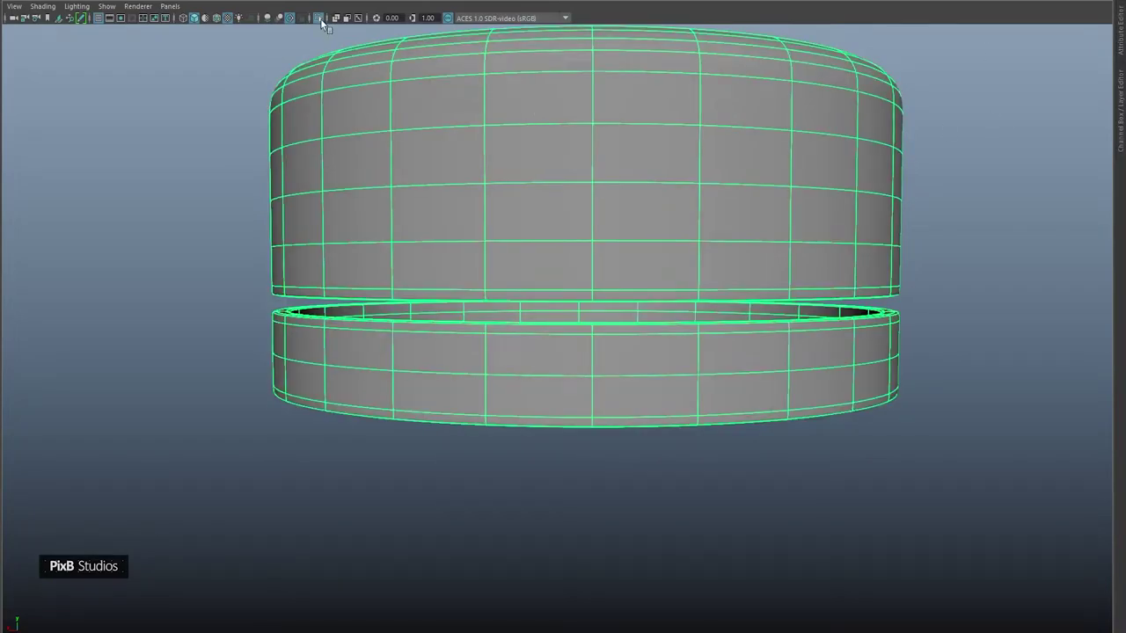
{"action": "left_click", "coordinate": [319, 19]}
{"action": "scroll", "coordinate": [481, 215], "scroll_direction": "down", "scroll_amount": 2}
{"action": "scroll", "coordinate": [481, 216], "scroll_direction": "down", "scroll_amount": 5}
Step: Extrude the cap's flat top faces and scale them inward toward the centre
{"action": "left_click_drag", "start_coordinate": [546, 211], "coordinate": [642, 290], "text": "alt"}
{"action": "left_click", "coordinate": [691, 164]}
{"action": "scroll", "coordinate": [565, 359], "scroll_direction": "up", "scroll_amount": 3}
{"action": "left_click", "coordinate": [563, 359]}
{"action": "key", "text": "F8"}
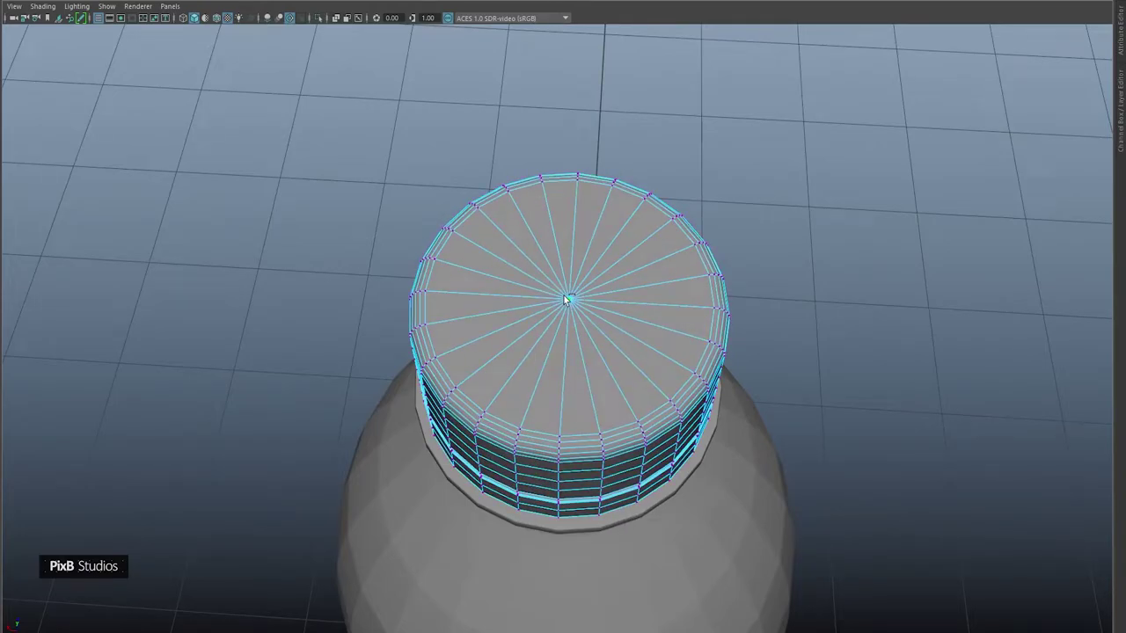
{"action": "key", "text": "F11"}
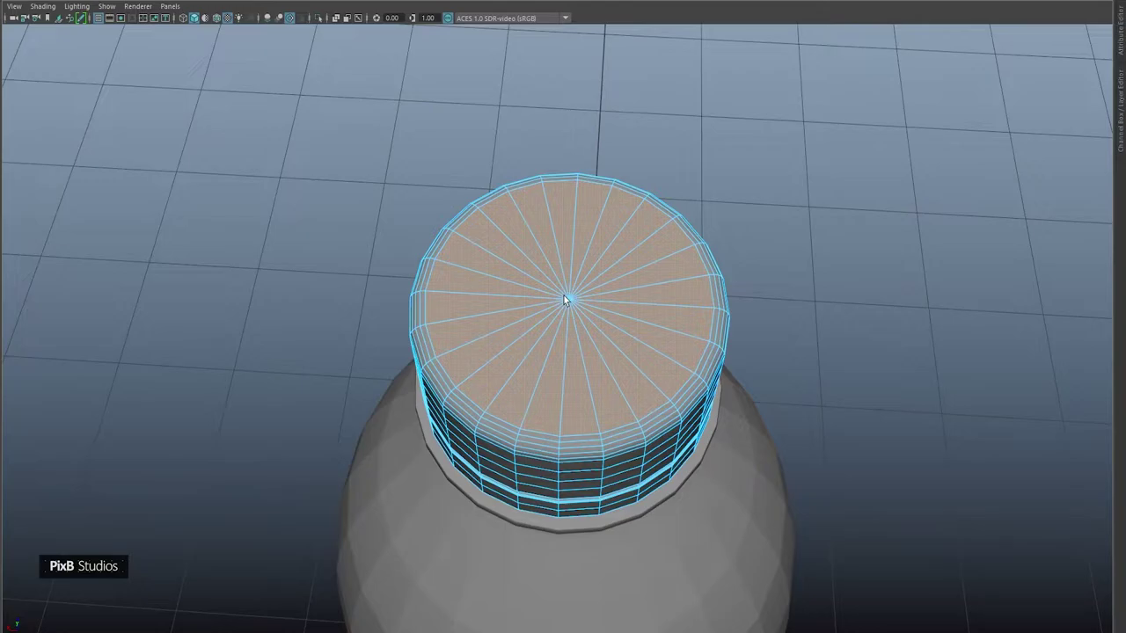
{"action": "key", "text": "r"}
{"action": "key", "text": "ctrl+e"}
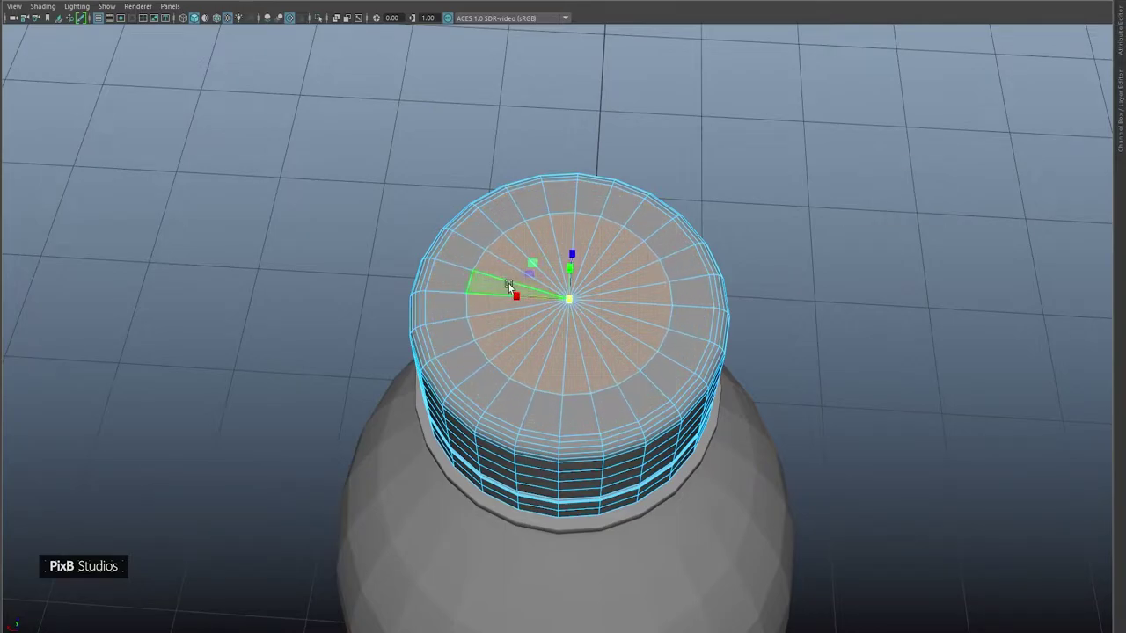
{"action": "key", "text": "r"}
{"action": "left_click_drag", "start_coordinate": [567, 299], "coordinate": [503, 276]}
Step: Inspect the cap in smooth preview on the bottle, checking its flat top and its fit on the neck
{"action": "key", "text": "3"}
{"action": "key", "text": "F8"}
{"action": "left_click", "coordinate": [794, 118]}
{"action": "scroll", "coordinate": [593, 301], "scroll_direction": "down", "scroll_amount": 4}
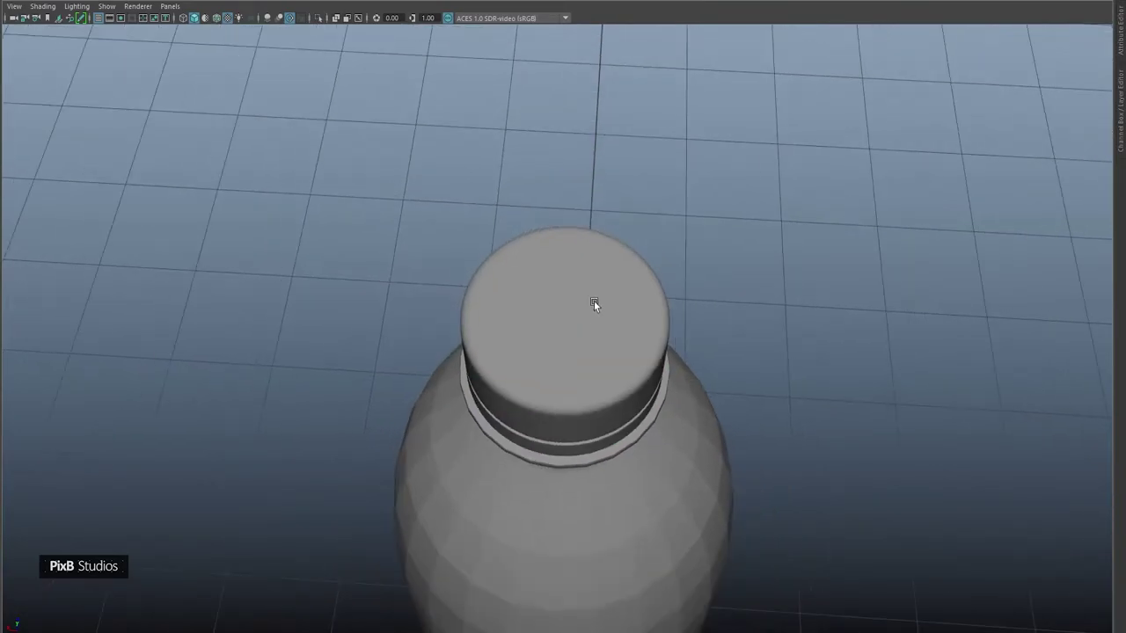
{"action": "left_click_drag", "start_coordinate": [585, 365], "coordinate": [604, 245], "text": "alt"}
{"action": "left_click", "coordinate": [592, 275]}
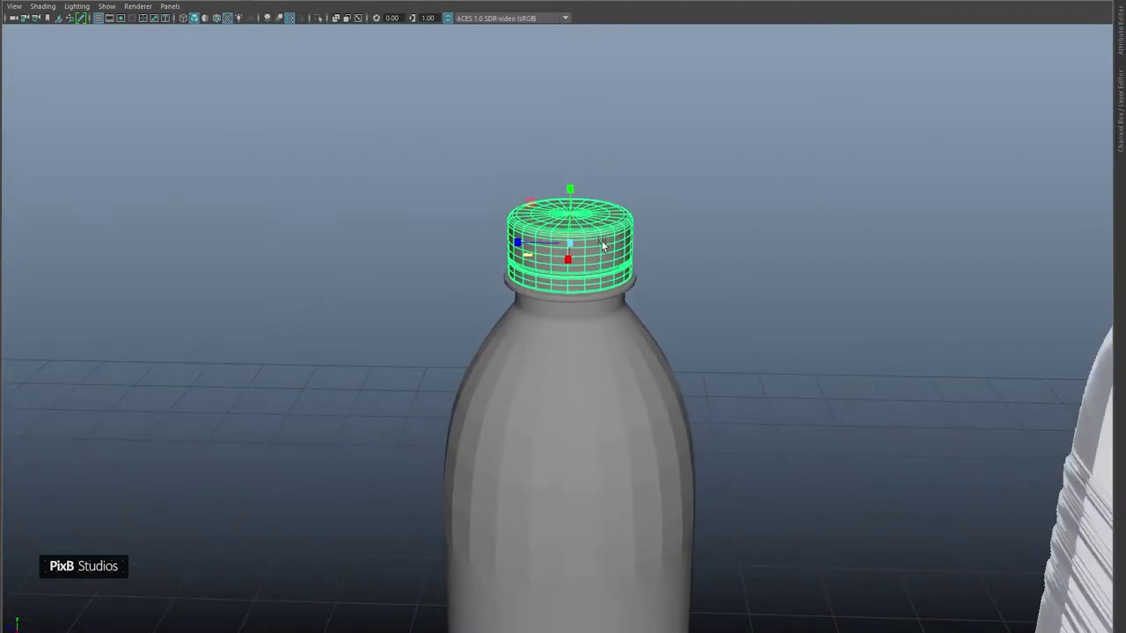
{"action": "middle_click_drag", "start_coordinate": [596, 401], "coordinate": [595, 300], "text": "alt"}
{"action": "left_click", "coordinate": [568, 313]}
{"action": "left_click", "coordinate": [685, 230]}
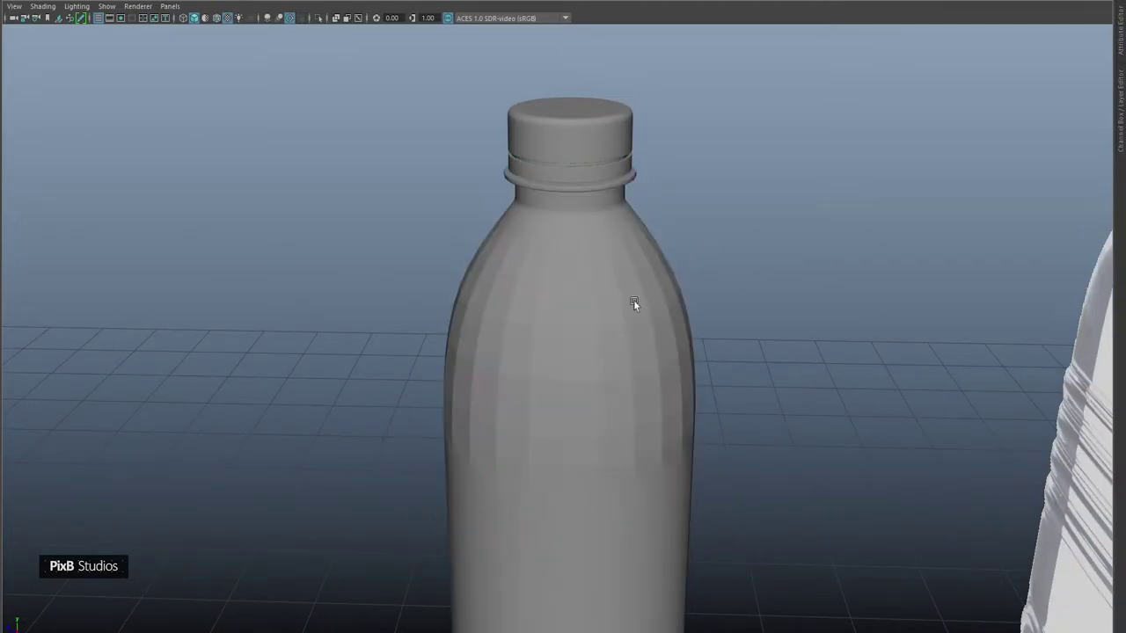
Step: Soften the edges of the bottle body to remove its faceted shading
{"action": "left_click", "coordinate": [582, 322]}
{"action": "left_click_drag", "start_coordinate": [583, 323], "coordinate": [585, 304], "text": "alt"}
{"action": "right_click_drag", "start_coordinate": [589, 271], "coordinate": [723, 305], "text": "shift"}
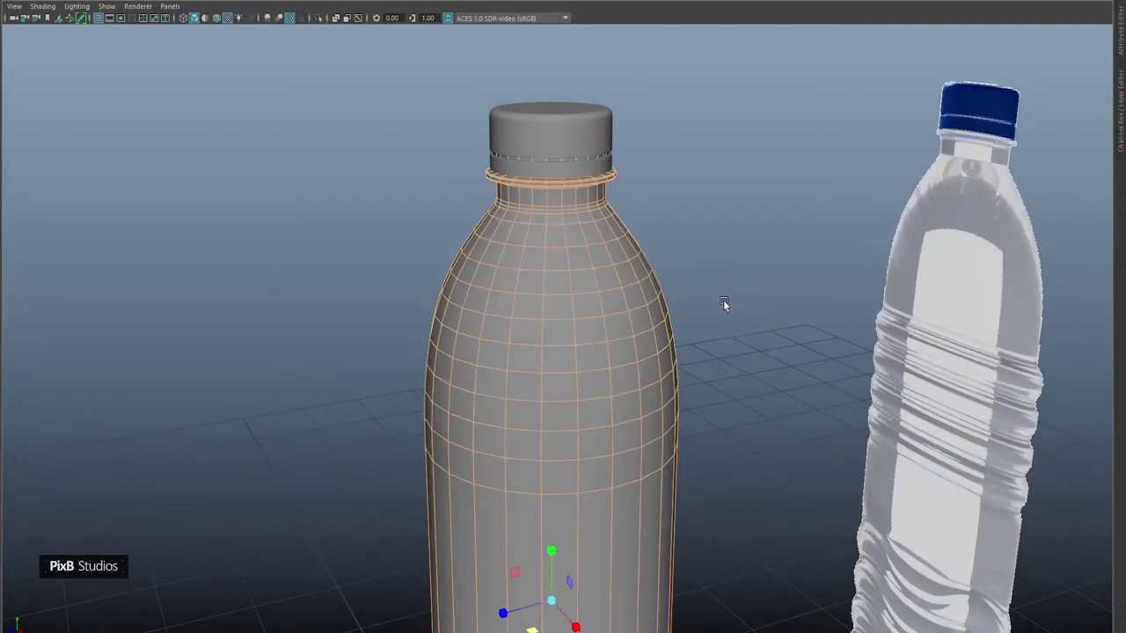
{"action": "left_click", "coordinate": [724, 305]}
{"action": "left_click", "coordinate": [628, 285]}
{"action": "right_click", "coordinate": [628, 286], "text": "shift"}
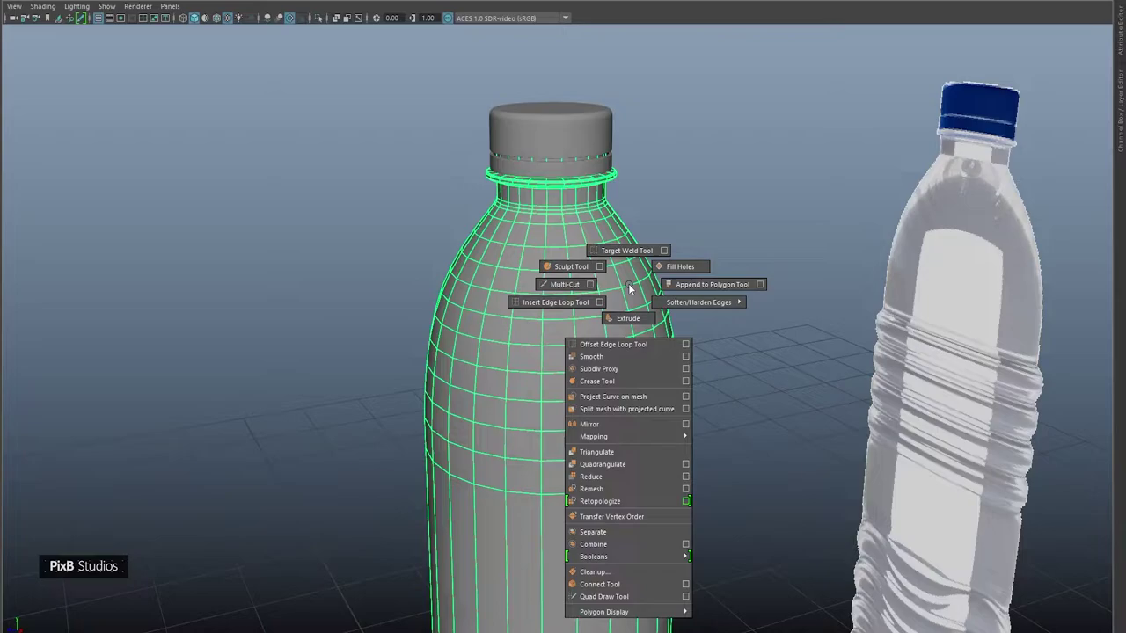
{"action": "mouse_move", "coordinate": [722, 320]}
{"action": "left_click", "coordinate": [770, 314]}
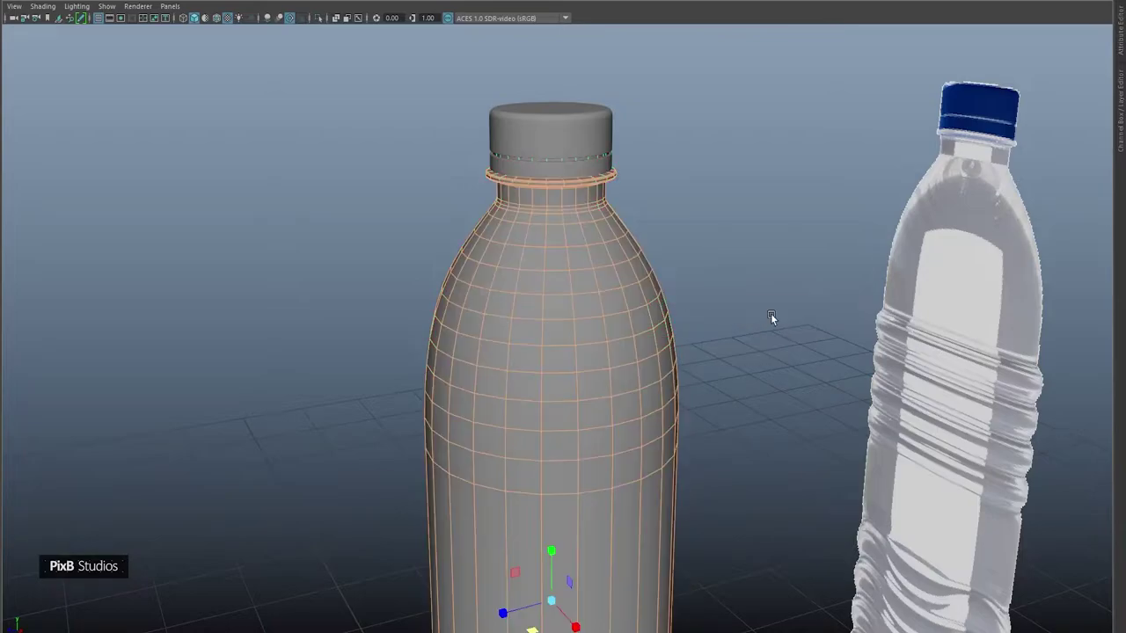
{"action": "left_click", "coordinate": [771, 314]}
Step: Compare the whole bottle body with the ribbed reference bottle
{"action": "scroll", "coordinate": [636, 359], "scroll_direction": "down", "scroll_amount": 6}
{"action": "middle_click_drag", "start_coordinate": [627, 417], "coordinate": [660, 283], "text": "alt"}
{"action": "left_click_drag", "start_coordinate": [659, 284], "coordinate": [588, 332], "text": "alt"}
{"action": "middle_click_drag", "start_coordinate": [677, 351], "coordinate": [688, 365], "text": "alt"}
{"action": "left_click", "coordinate": [565, 318]}
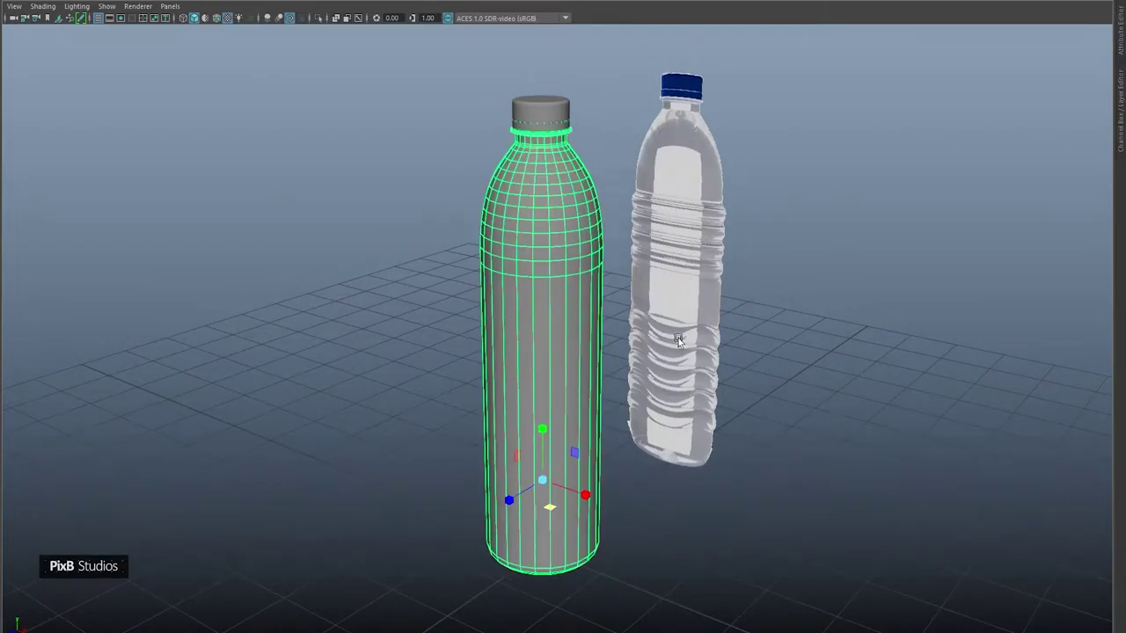
{"action": "middle_click_drag", "start_coordinate": [697, 337], "coordinate": [726, 344], "text": "alt"}
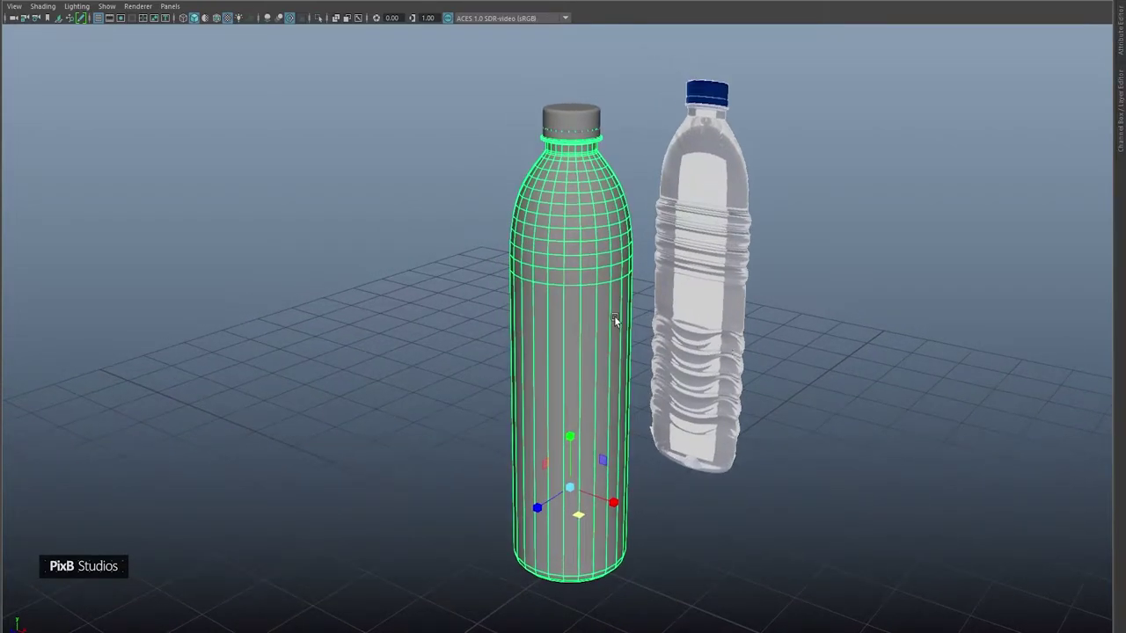
{"action": "middle_click_drag", "start_coordinate": [613, 316], "coordinate": [627, 306], "text": "alt"}
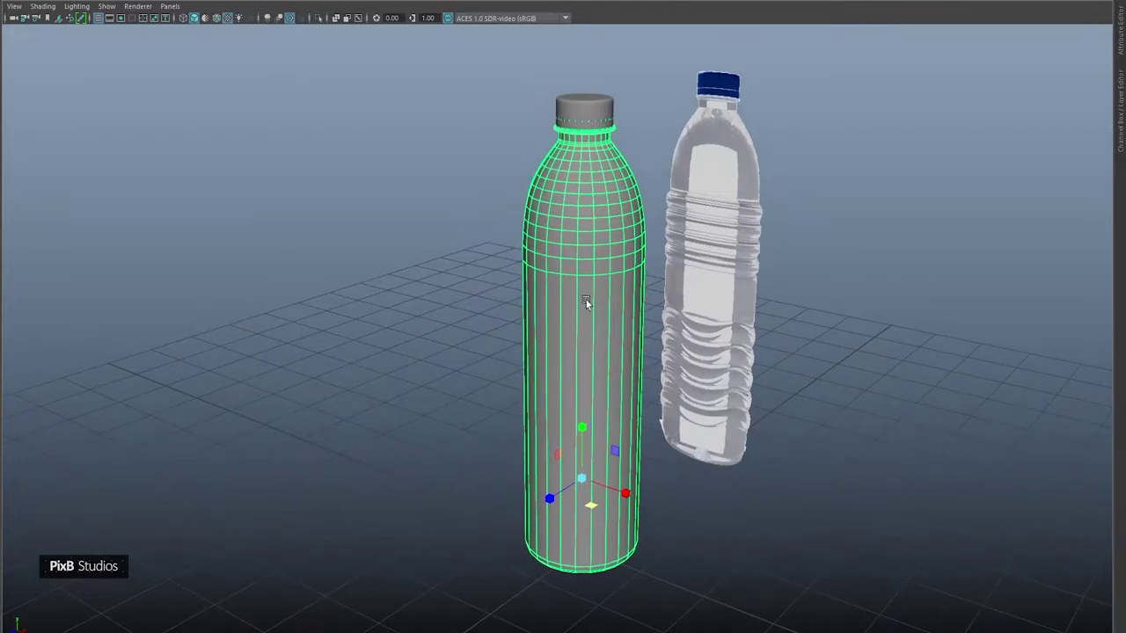
{"action": "left_click_drag", "start_coordinate": [586, 300], "coordinate": [566, 264], "text": "alt"}
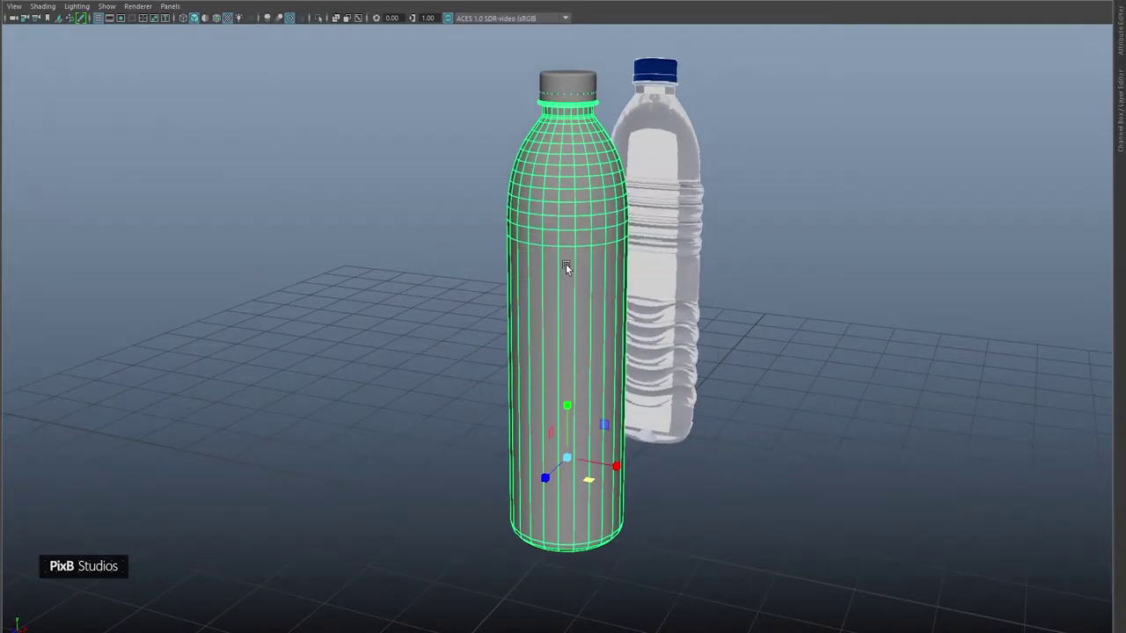
Step: Switch to the front view and turn on X-ray display to reveal the reference's upper ribs behind the body
{"action": "key", "text": "space"}
{"action": "key", "text": "space"}
{"action": "key", "text": "space"}
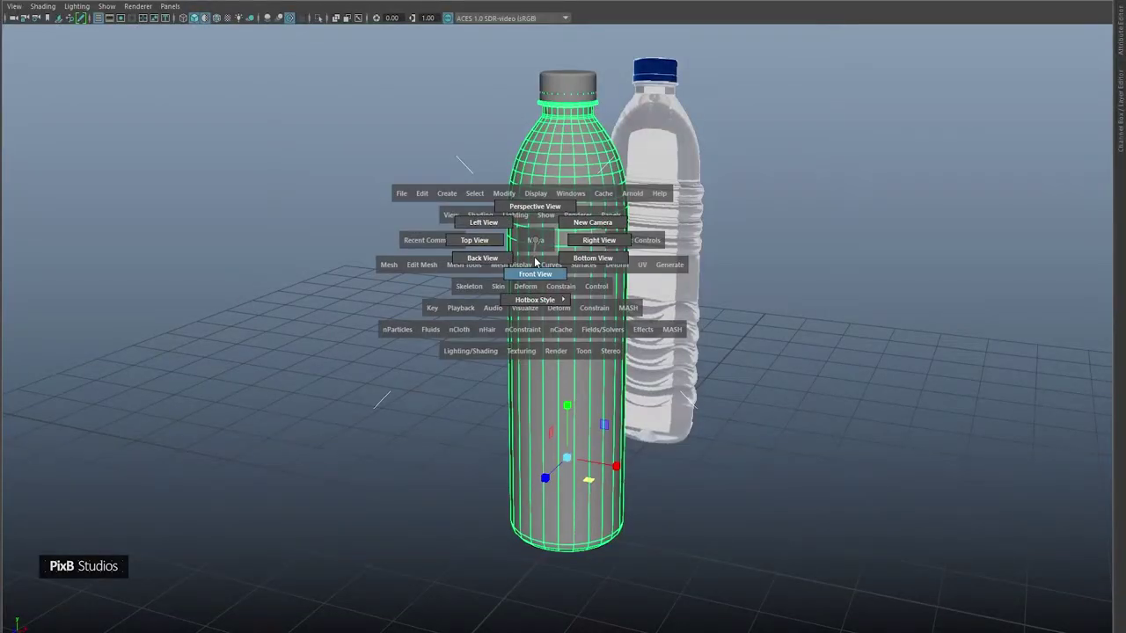
{"action": "left_click", "coordinate": [536, 276]}
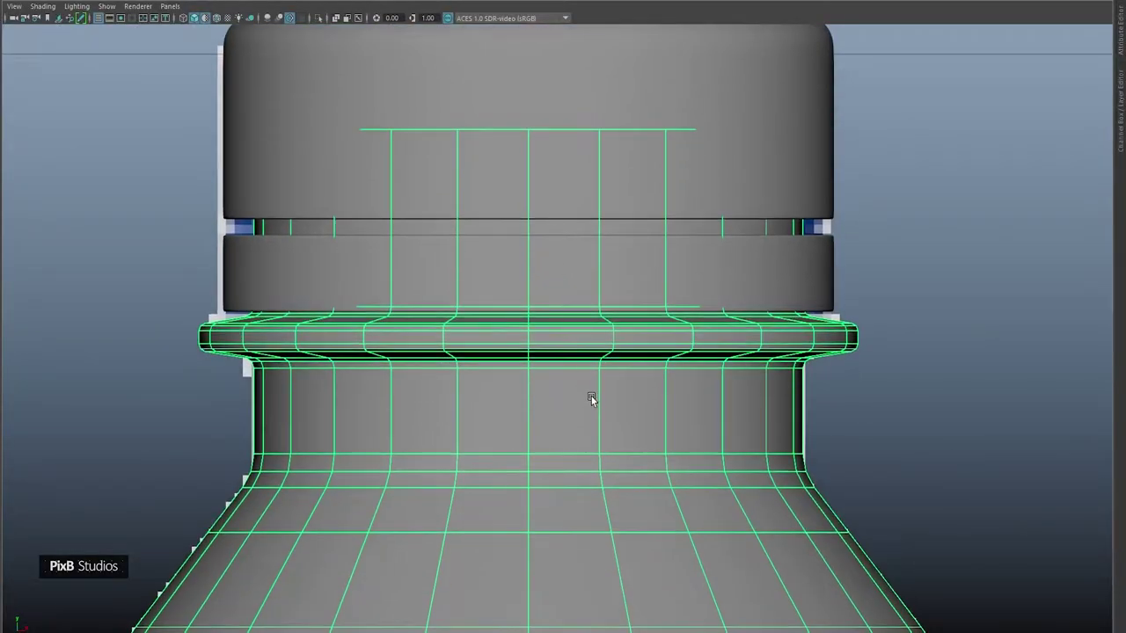
{"action": "scroll", "coordinate": [592, 397], "scroll_direction": "down", "scroll_amount": 5}
{"action": "middle_click_drag", "start_coordinate": [612, 310], "coordinate": [633, 353], "text": "alt"}
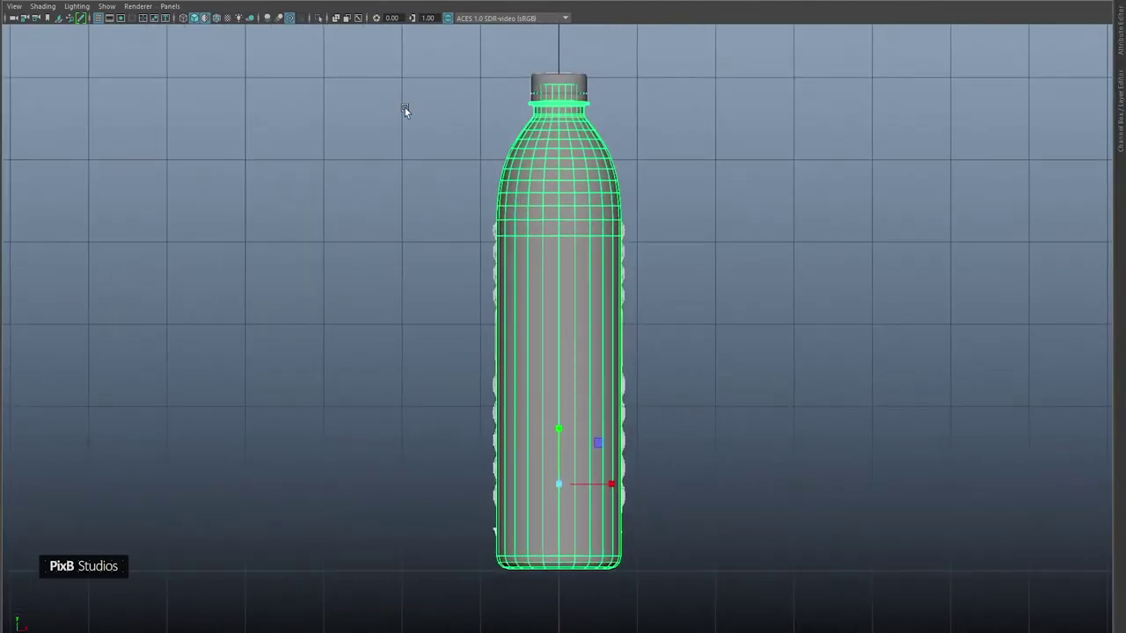
{"action": "left_click", "coordinate": [333, 16]}
{"action": "scroll", "coordinate": [642, 360], "scroll_direction": "up", "scroll_amount": 5}
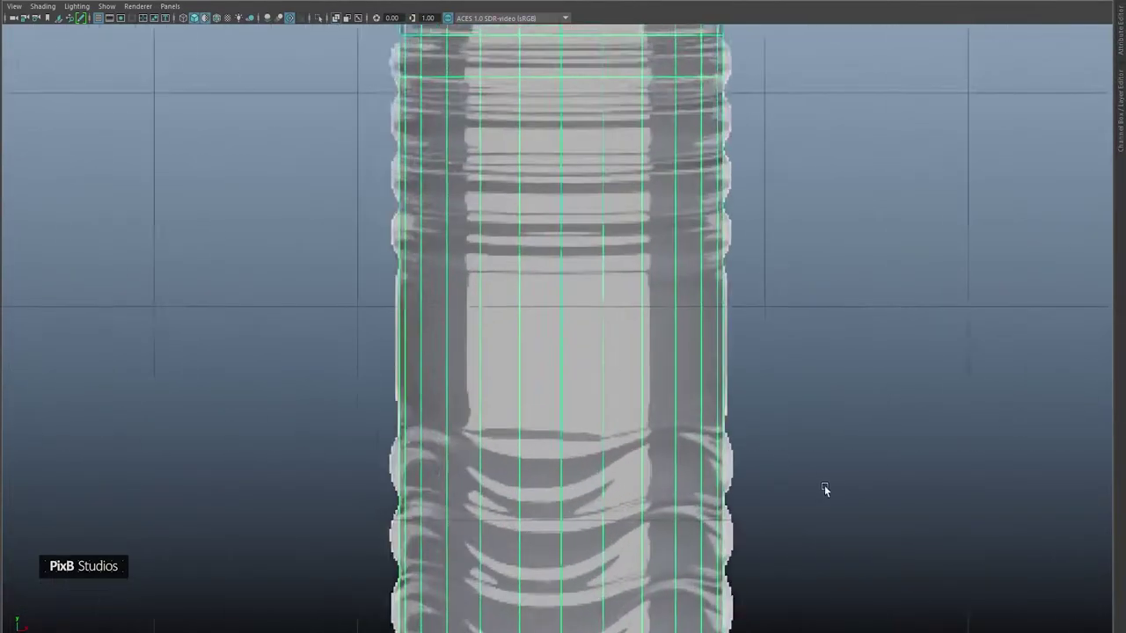
{"action": "middle_click_drag", "start_coordinate": [661, 389], "coordinate": [664, 456], "text": "alt"}
{"action": "middle_click_drag", "start_coordinate": [628, 375], "coordinate": [622, 390], "text": "alt"}
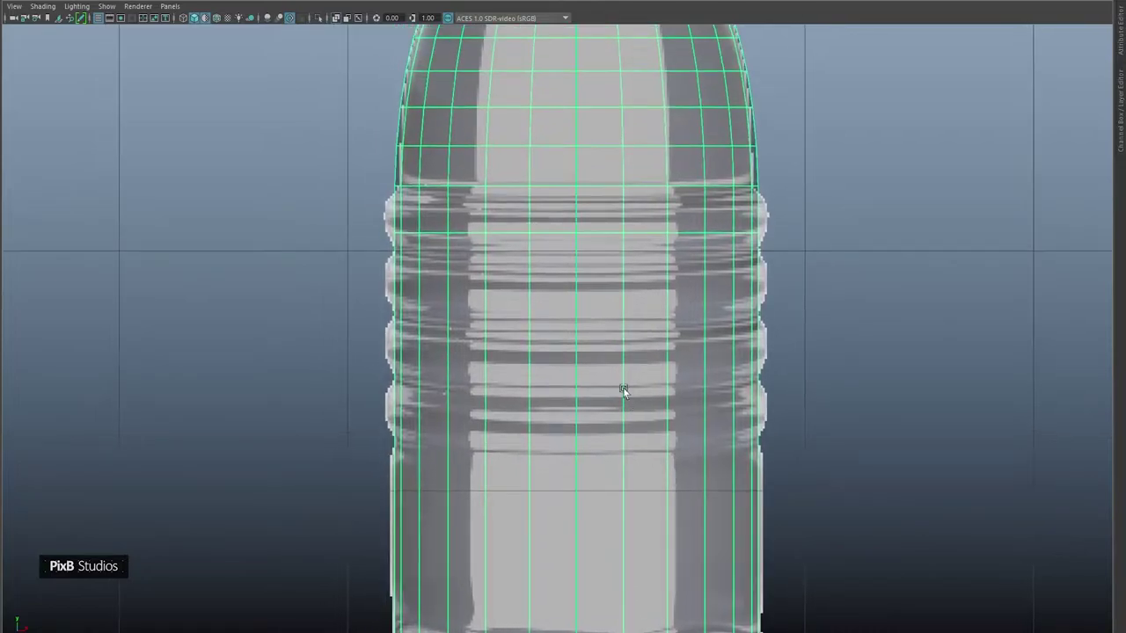
Step: Delete the body's edge loop that runs across the topmost rib, just below the shoulder loop
{"action": "right_click_drag", "start_coordinate": [567, 234], "coordinate": [563, 180]}
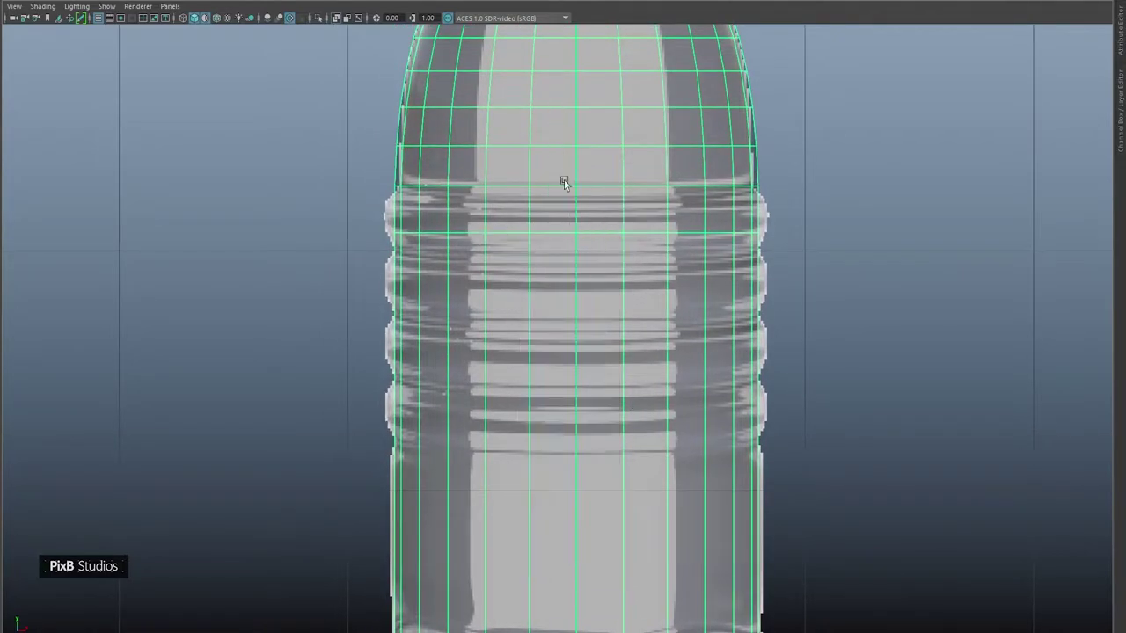
{"action": "double_click", "coordinate": [572, 234]}
{"action": "right_click_drag", "start_coordinate": [644, 233], "coordinate": [568, 264], "text": "shift"}
Step: Insert an edge loop around the body with Multi-Cut at the lower end of the reference's upper ribbed section
{"action": "middle_click_drag", "start_coordinate": [564, 428], "coordinate": [539, 378], "text": "alt"}
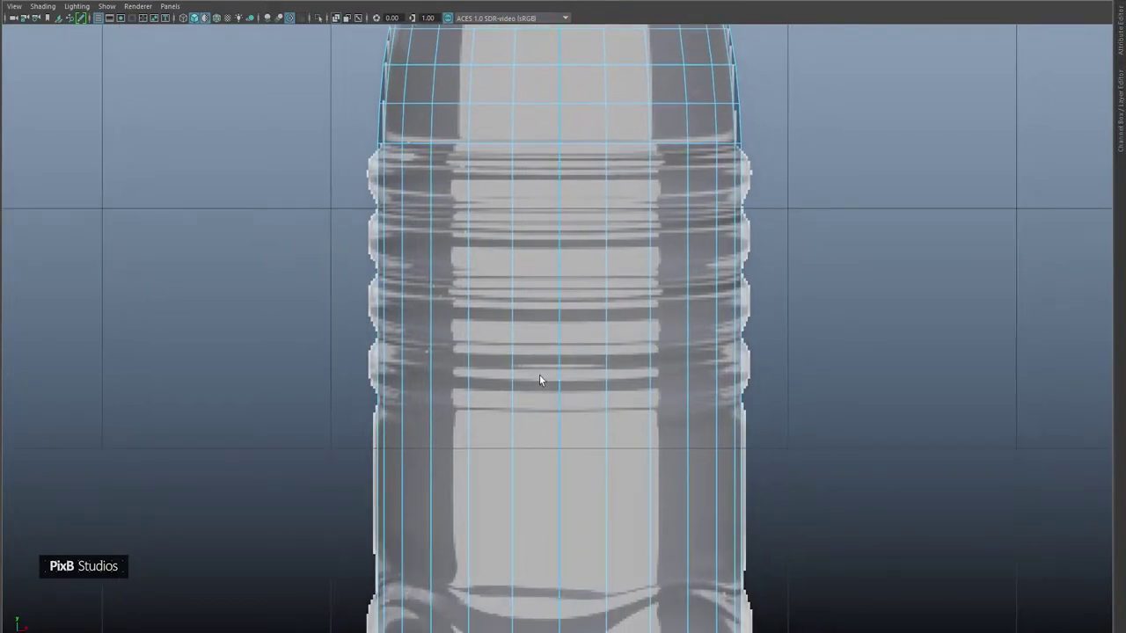
{"action": "right_click_drag", "start_coordinate": [535, 224], "coordinate": [470, 225], "text": "shift"}
{"action": "left_click", "coordinate": [469, 409], "text": "ctrl"}
{"action": "middle_click_drag", "start_coordinate": [548, 384], "coordinate": [537, 436], "text": "alt"}
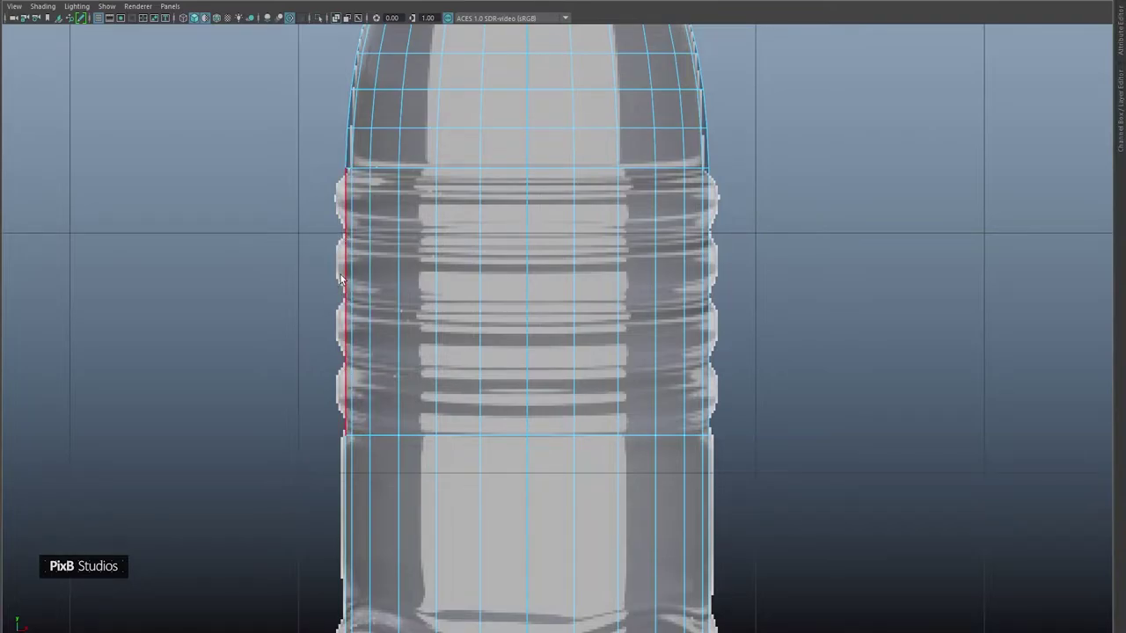
Step: Insert three evenly spaced edge loops across the body's upper ribbed section, with the Insert Edge Loop Tool reset and set to multiple edge loops
{"action": "left_click", "coordinate": [424, 171], "text": "ctrl"}
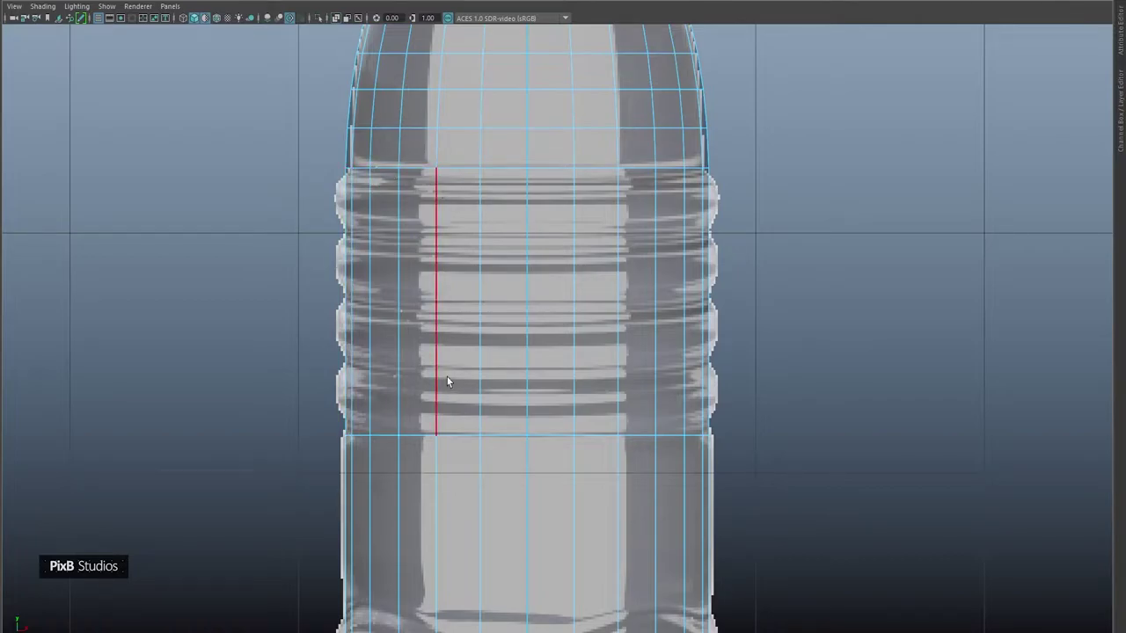
{"action": "right_click", "coordinate": [449, 240], "text": "shift"}
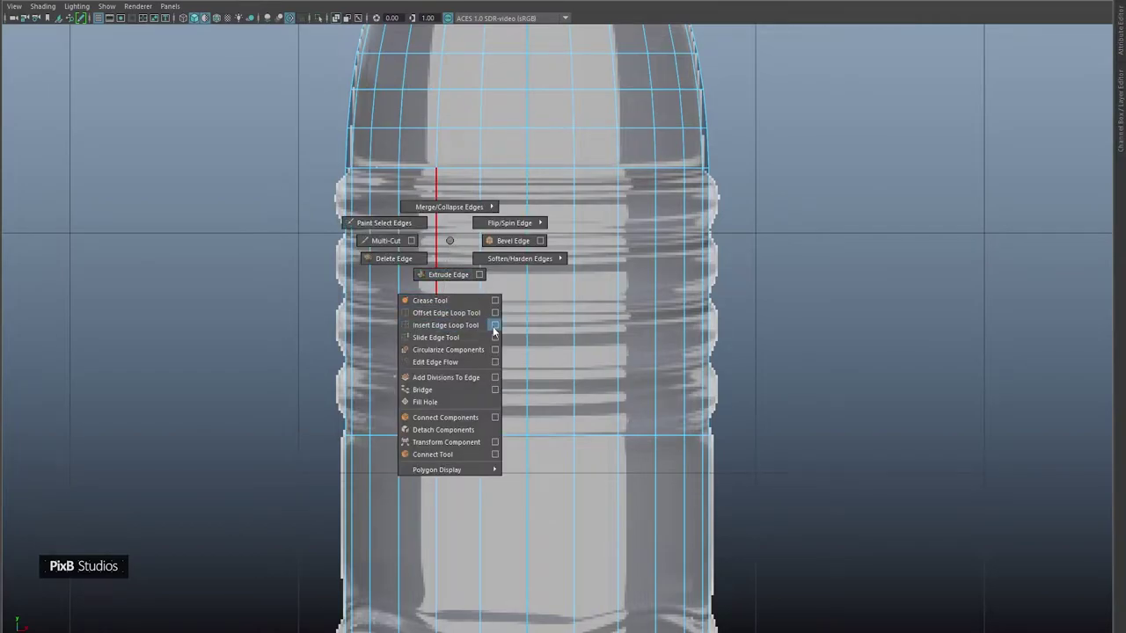
{"action": "left_click", "coordinate": [494, 325]}
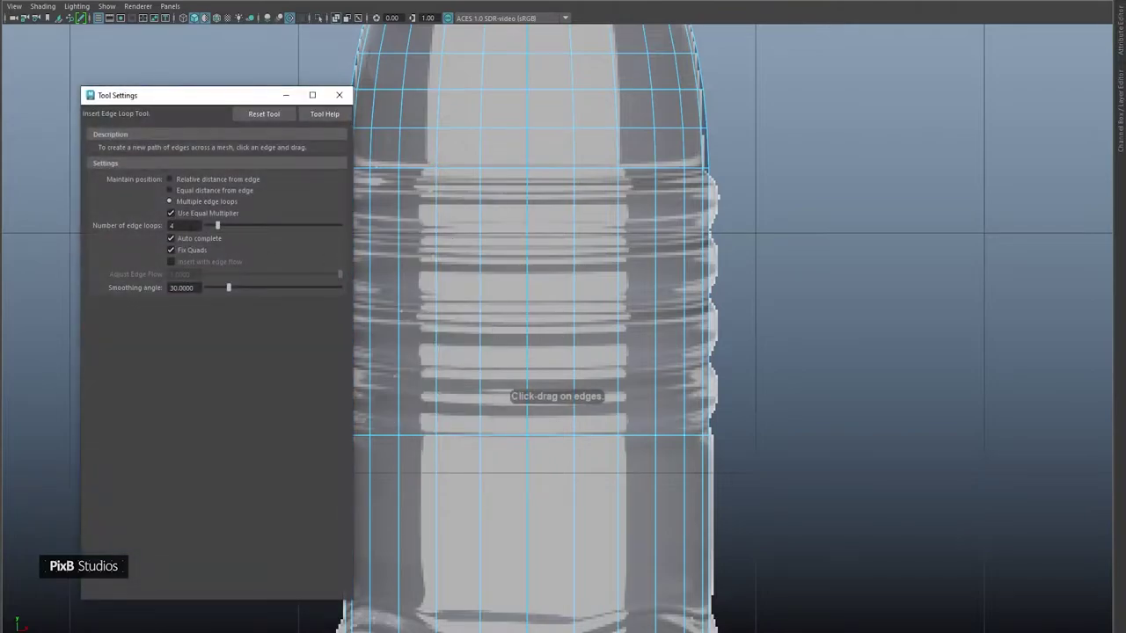
{"action": "left_click", "coordinate": [251, 113]}
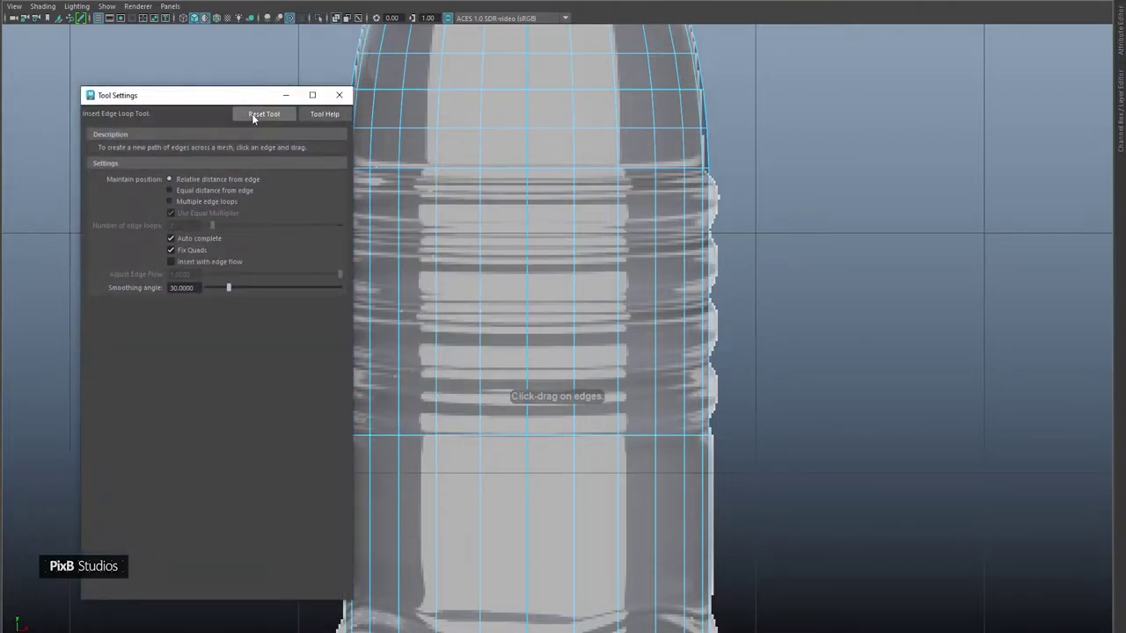
{"action": "left_click_drag", "start_coordinate": [201, 96], "coordinate": [193, 77]}
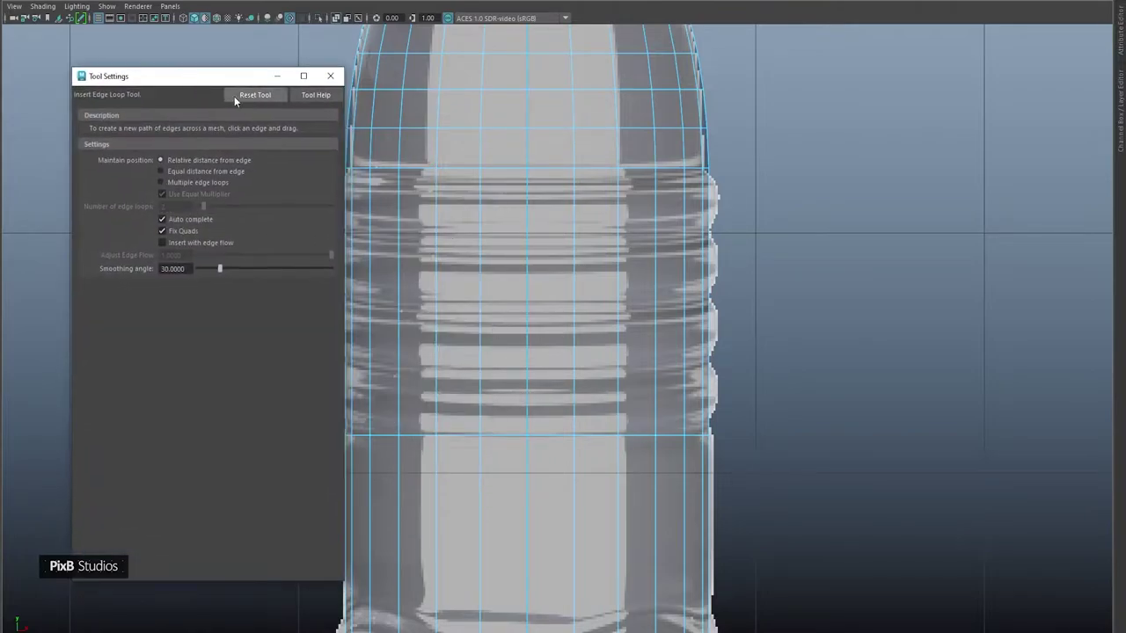
{"action": "left_click", "coordinate": [181, 183]}
{"action": "double_click", "coordinate": [175, 206]}
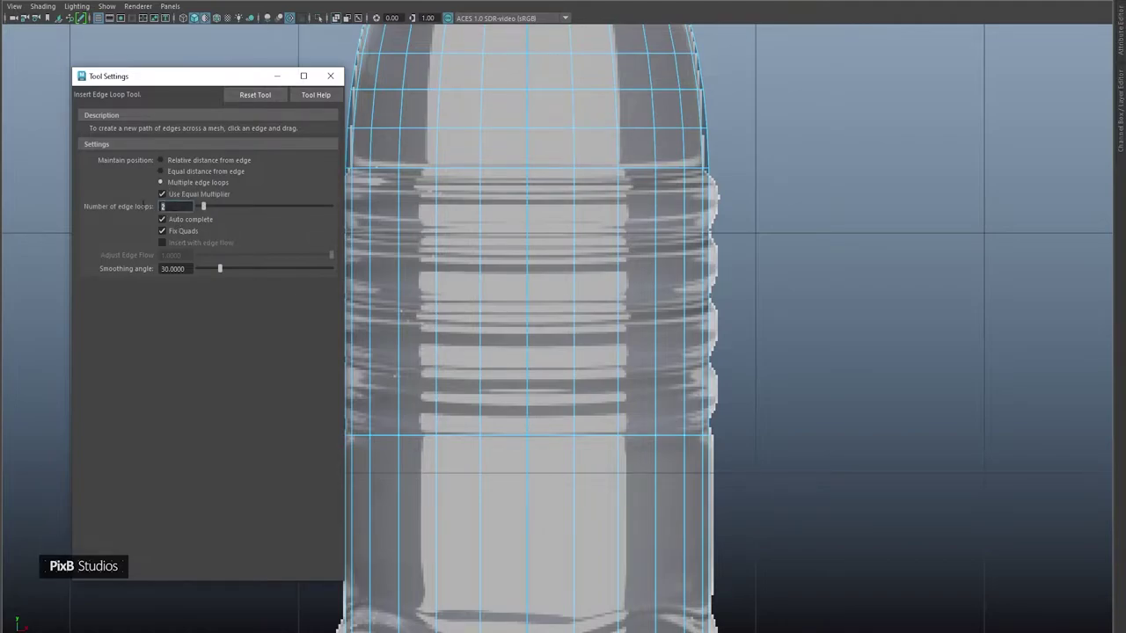
{"action": "type", "text": "3"}
{"action": "left_click", "coordinate": [275, 76]}
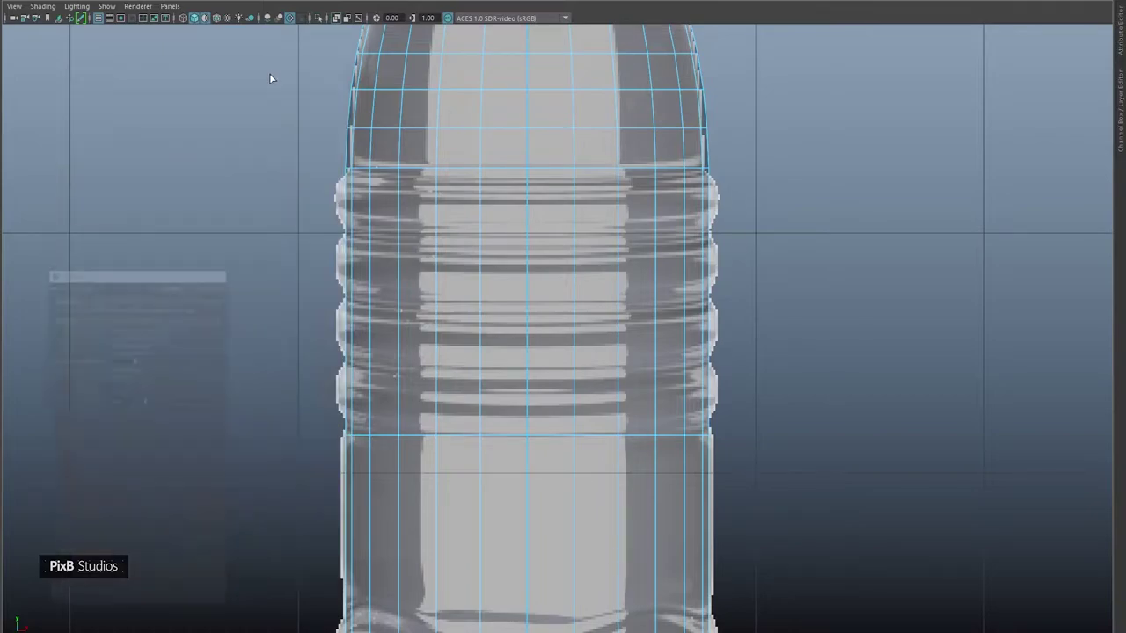
{"action": "left_click", "coordinate": [435, 290]}
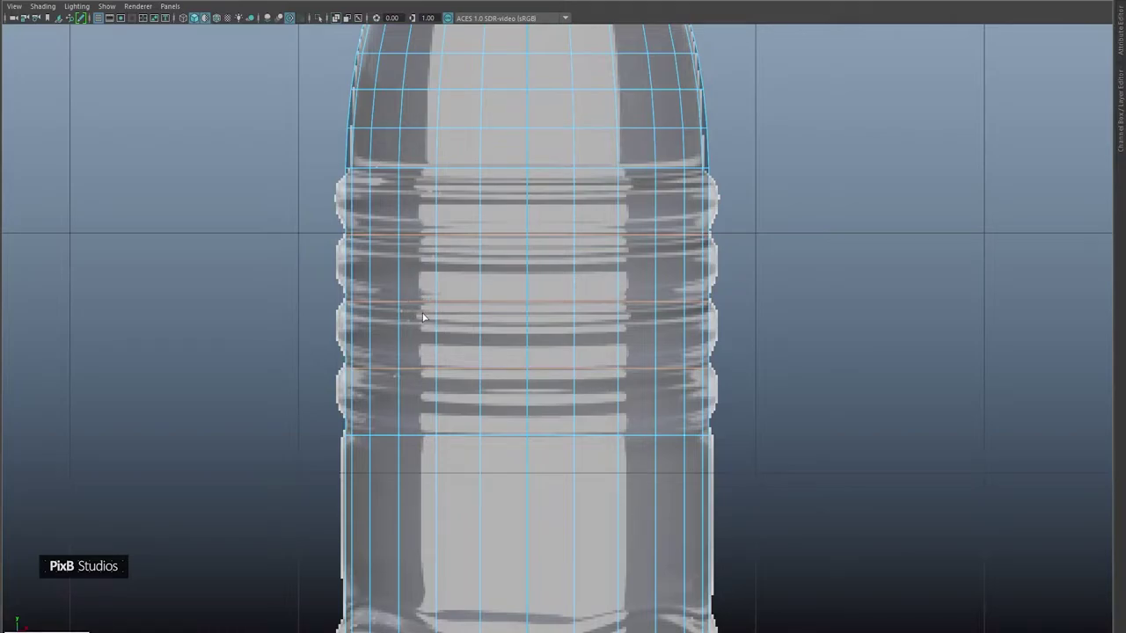
Step: Insert an edge loop around the body with Multi-Cut where the reference's lower wavy ribs begin
{"action": "middle_click_drag", "start_coordinate": [468, 343], "coordinate": [422, 216], "text": "alt"}
{"action": "right_click_drag", "start_coordinate": [422, 215], "coordinate": [501, 315], "text": "alt"}
{"action": "middle_click_drag", "start_coordinate": [481, 275], "coordinate": [503, 162], "text": "alt"}
{"action": "right_click_drag", "start_coordinate": [541, 281], "coordinate": [608, 346], "text": "alt"}
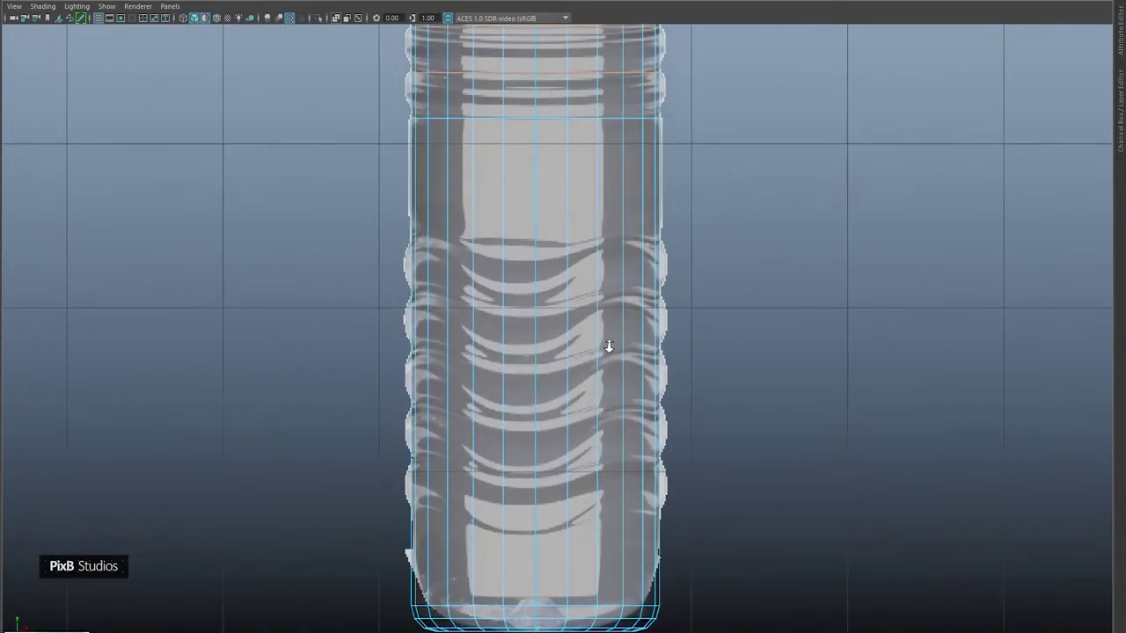
{"action": "middle_click_drag", "start_coordinate": [594, 329], "coordinate": [602, 309], "text": "alt"}
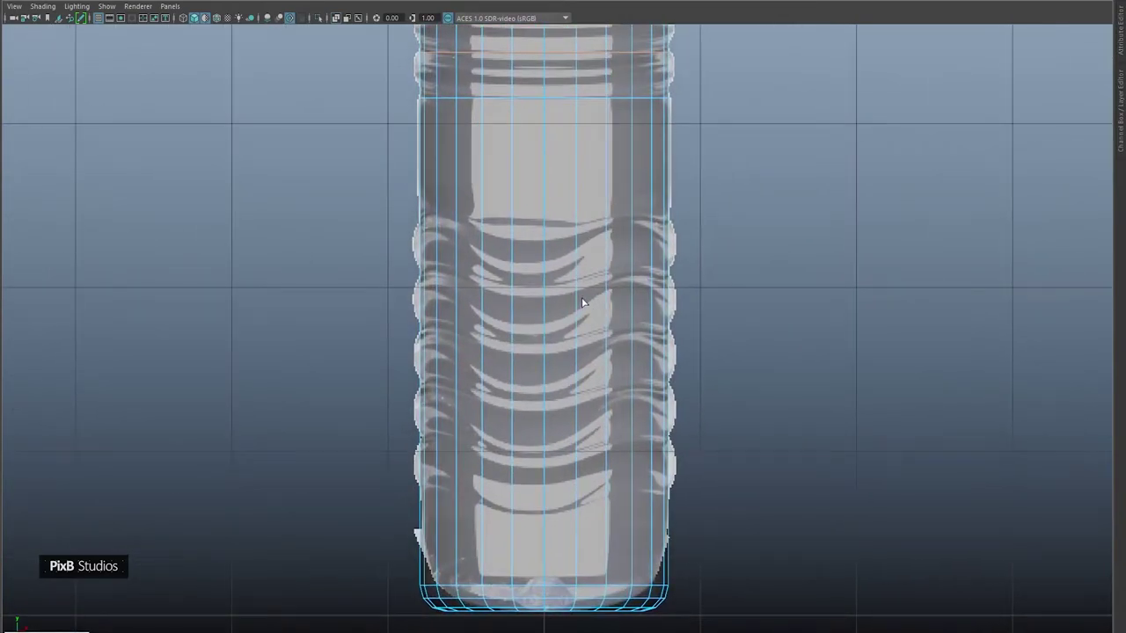
{"action": "right_click_drag", "start_coordinate": [576, 209], "coordinate": [484, 213], "text": "shift"}
{"action": "mouse_move", "coordinate": [512, 211]}
{"action": "left_mouse_down"}
{"action": "mouse_move", "coordinate": [540, 495]}
{"action": "mouse_move", "coordinate": [512, 221]}
{"action": "left_mouse_up"}
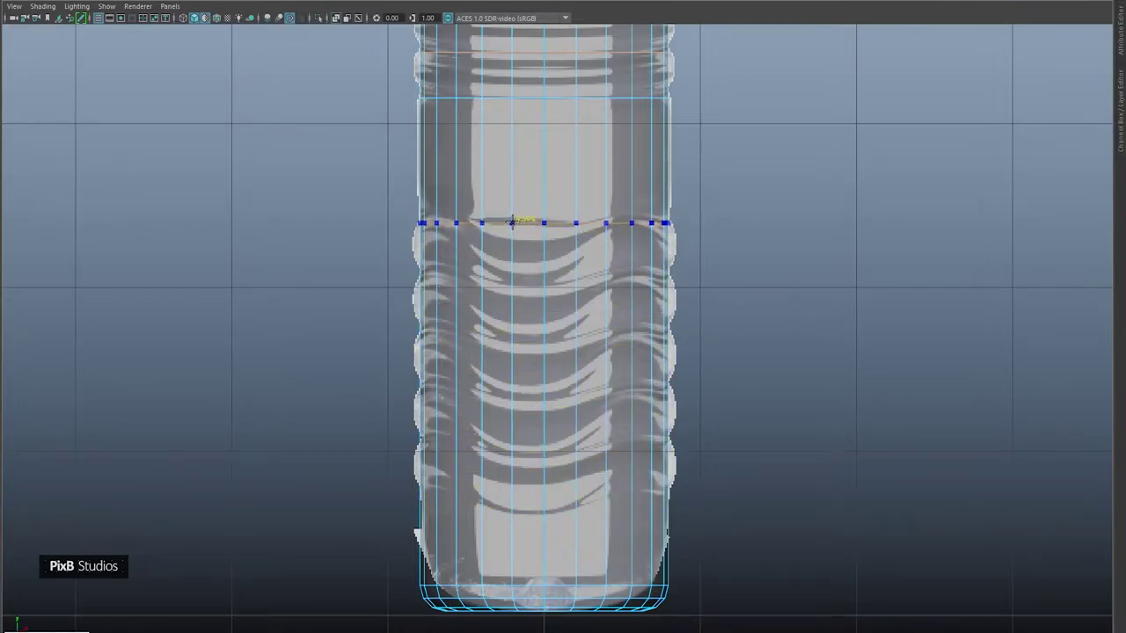
{"action": "left_click", "coordinate": [512, 222], "text": "ctrl"}
Step: Turn on soft selection for the vertices selected along the new lower edge loop
{"action": "middle_click_drag", "start_coordinate": [515, 226], "coordinate": [553, 339], "text": "alt"}
{"action": "scroll", "coordinate": [563, 272], "scroll_direction": "up", "scroll_amount": 4}
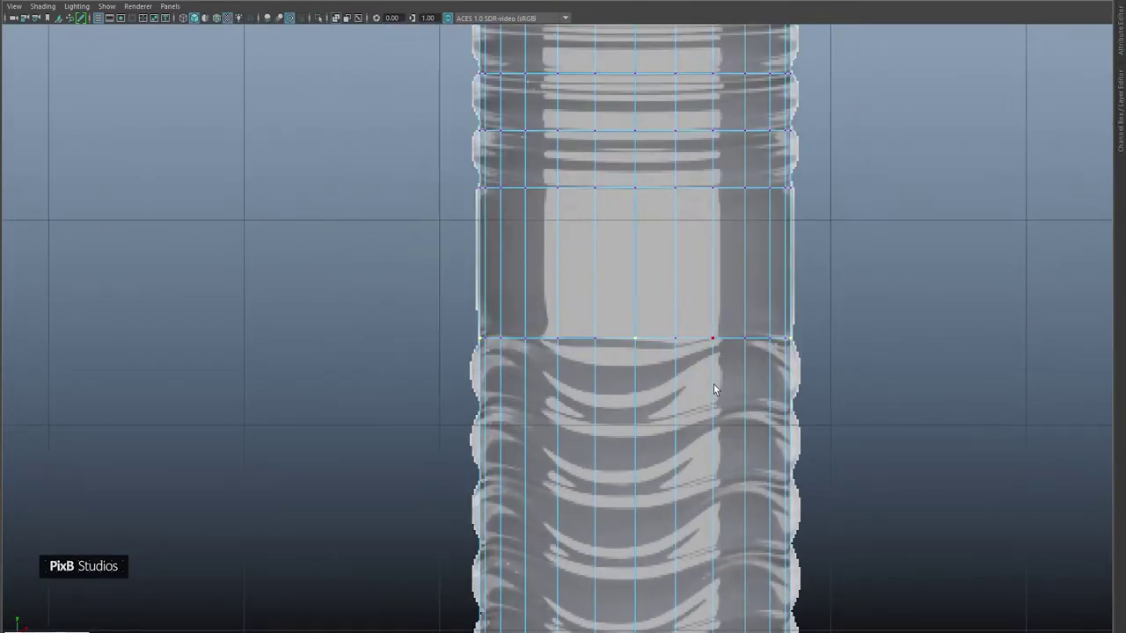
{"action": "key", "text": "b"}
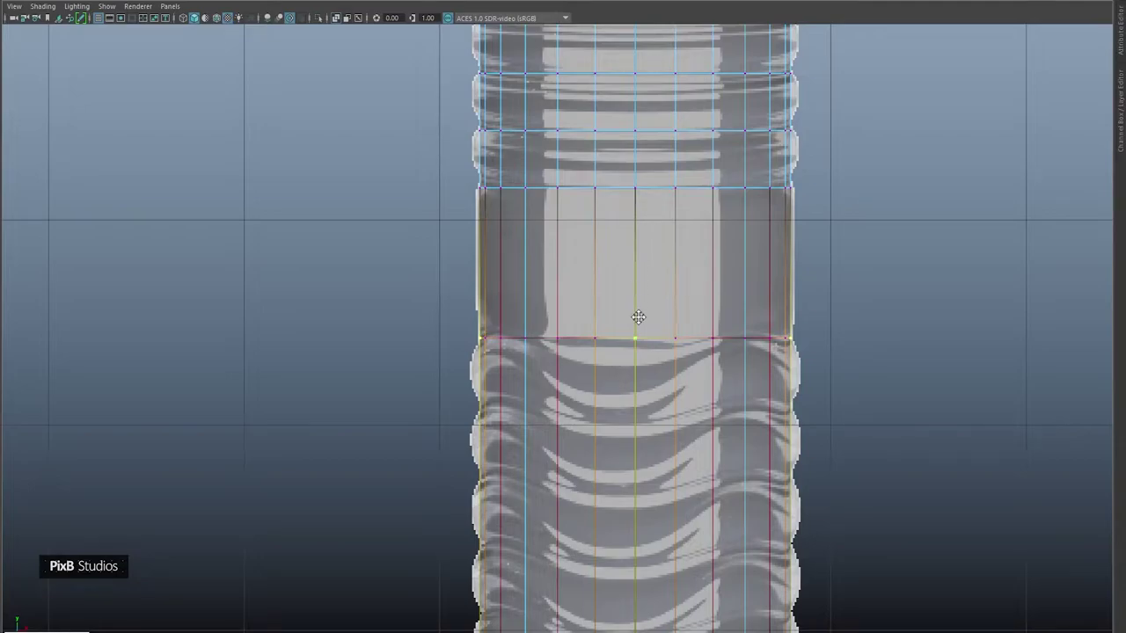
Step: Try pulling a vertex on the body's upper side outward with soft selection in the shaded perspective view, and undo the move
{"action": "middle_click_drag", "start_coordinate": [636, 317], "coordinate": [642, 287], "text": "alt"}
{"action": "key", "text": "space"}
{"action": "left_click_drag", "start_coordinate": [643, 288], "coordinate": [642, 226]}
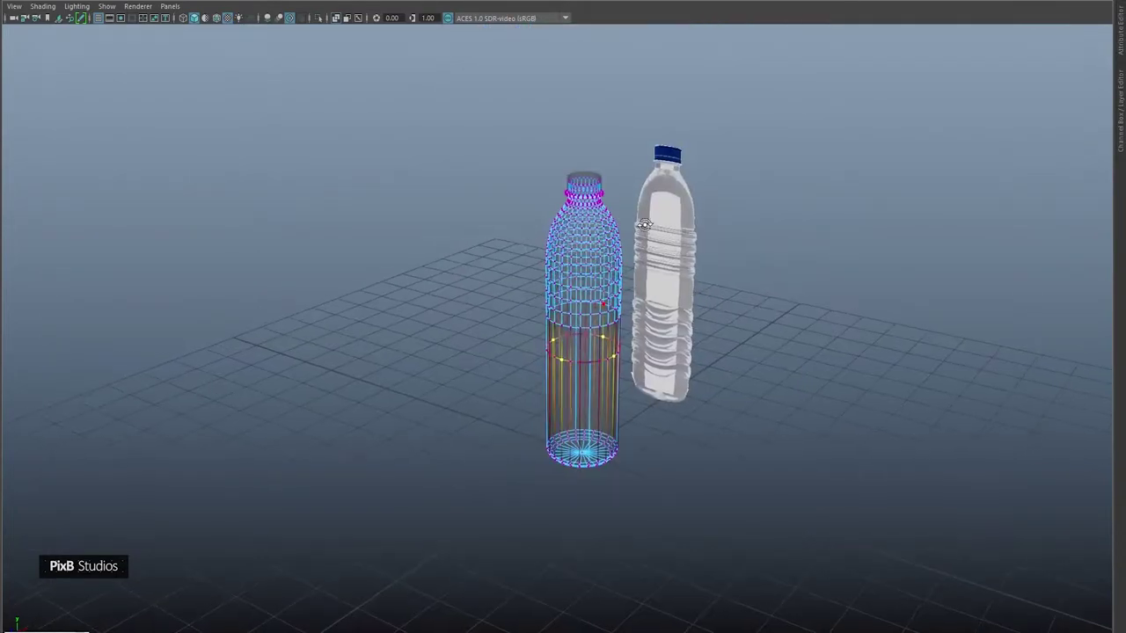
{"action": "left_click", "coordinate": [335, 18]}
{"action": "key", "text": "f"}
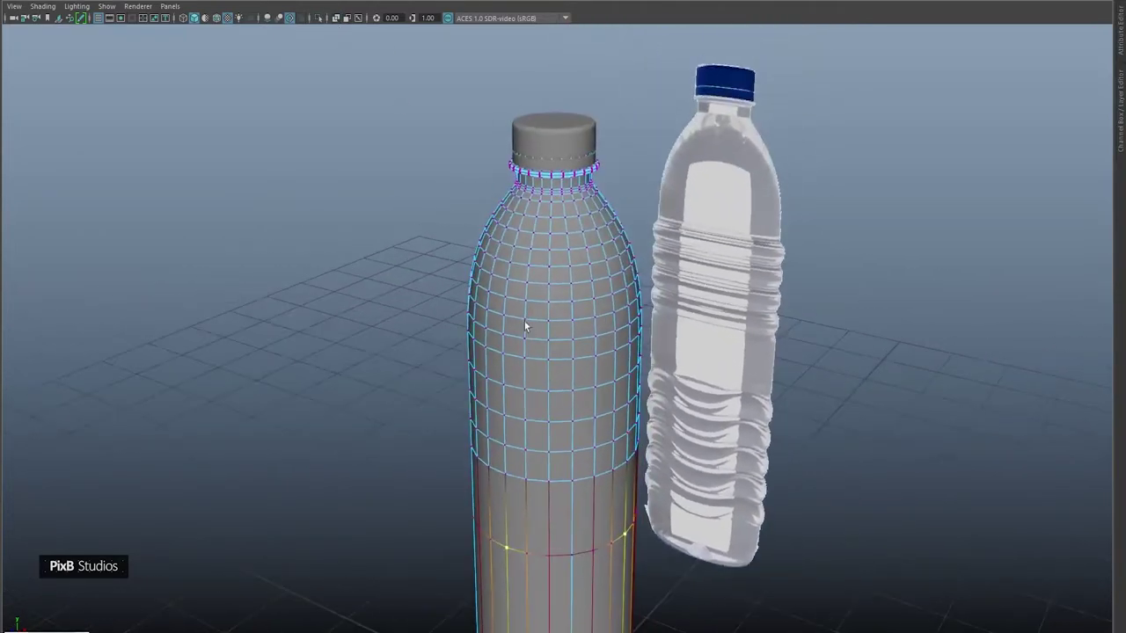
{"action": "mouse_move", "coordinate": [591, 327]}
{"action": "left_mouse_down", "text": "alt"}
{"action": "mouse_move", "coordinate": [570, 322]}
{"action": "mouse_move", "coordinate": [620, 331]}
{"action": "mouse_move", "coordinate": [609, 328]}
{"action": "left_mouse_up", "text": "alt"}
{"action": "key", "text": "w"}
{"action": "left_click_drag", "start_coordinate": [683, 350], "coordinate": [727, 327], "text": "alt"}
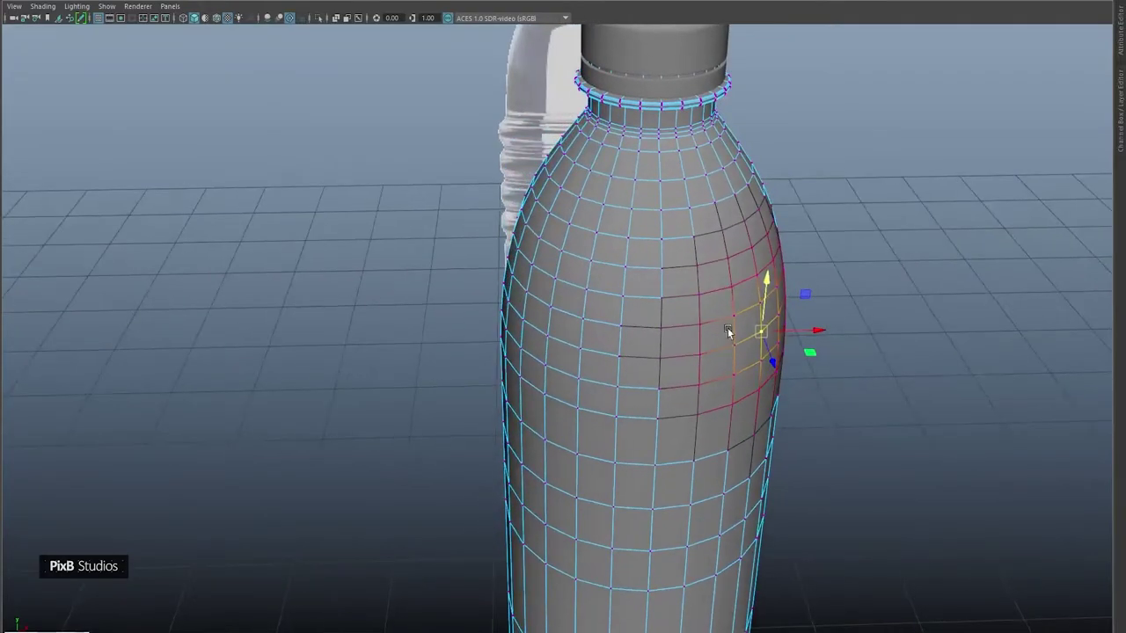
{"action": "right_click_drag", "start_coordinate": [727, 327], "coordinate": [715, 395], "text": "alt"}
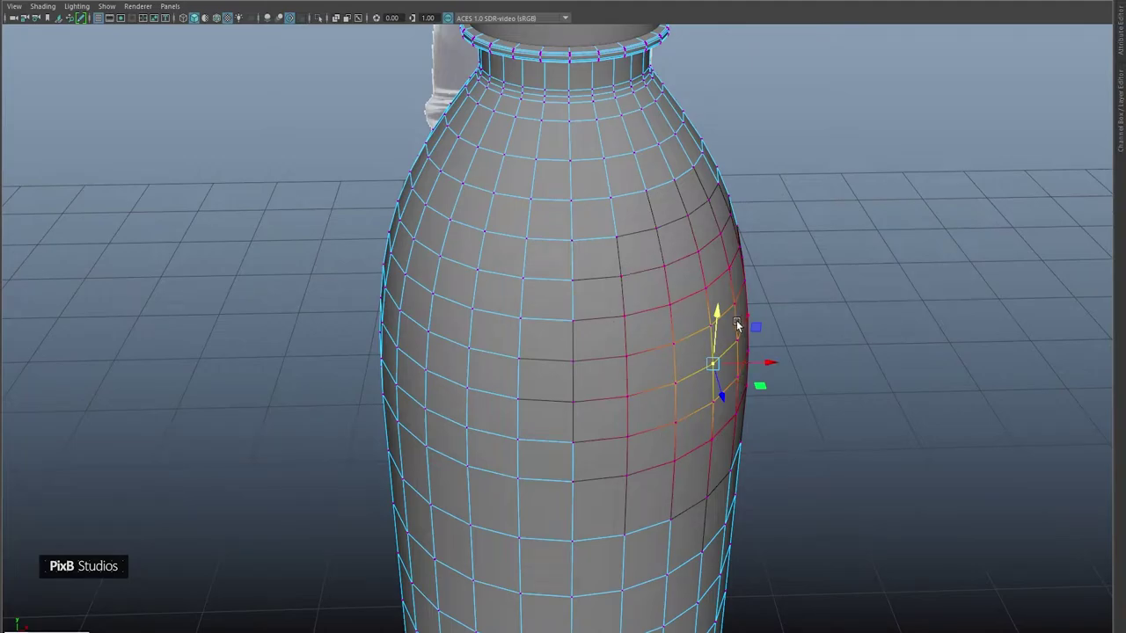
{"action": "left_click_drag", "start_coordinate": [762, 384], "coordinate": [885, 406]}
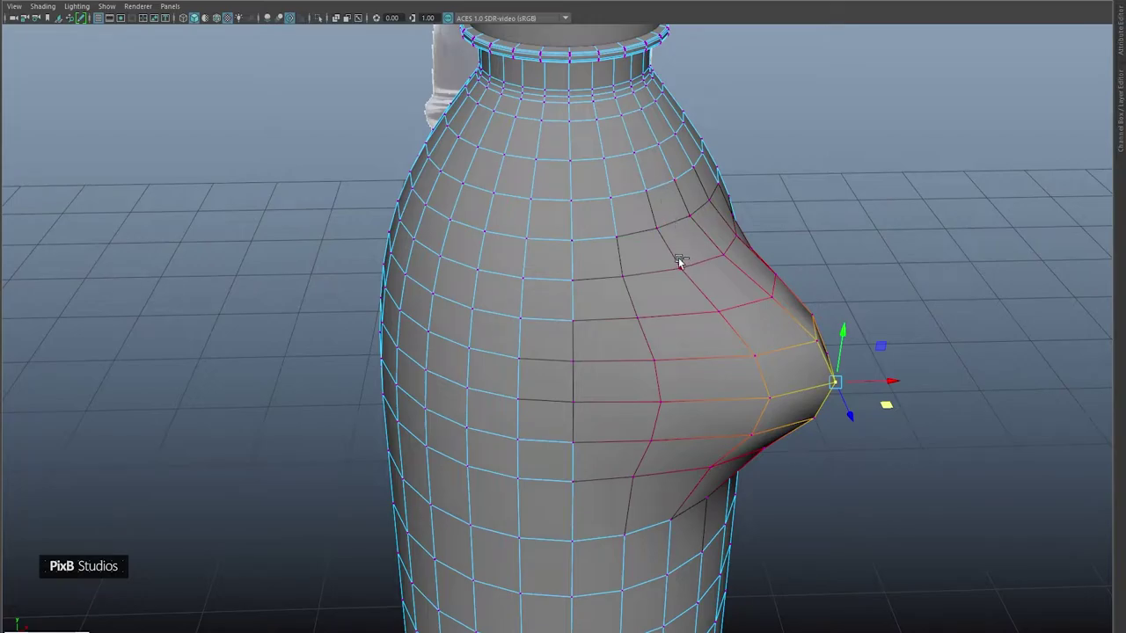
{"action": "key", "text": "ctrl+z"}
Step: Toggle soft selection off and on, enlarge its falloff radius, and nudge the selected upper body vertex slightly
{"action": "middle_click_drag", "start_coordinate": [673, 296], "coordinate": [670, 287], "text": "alt"}
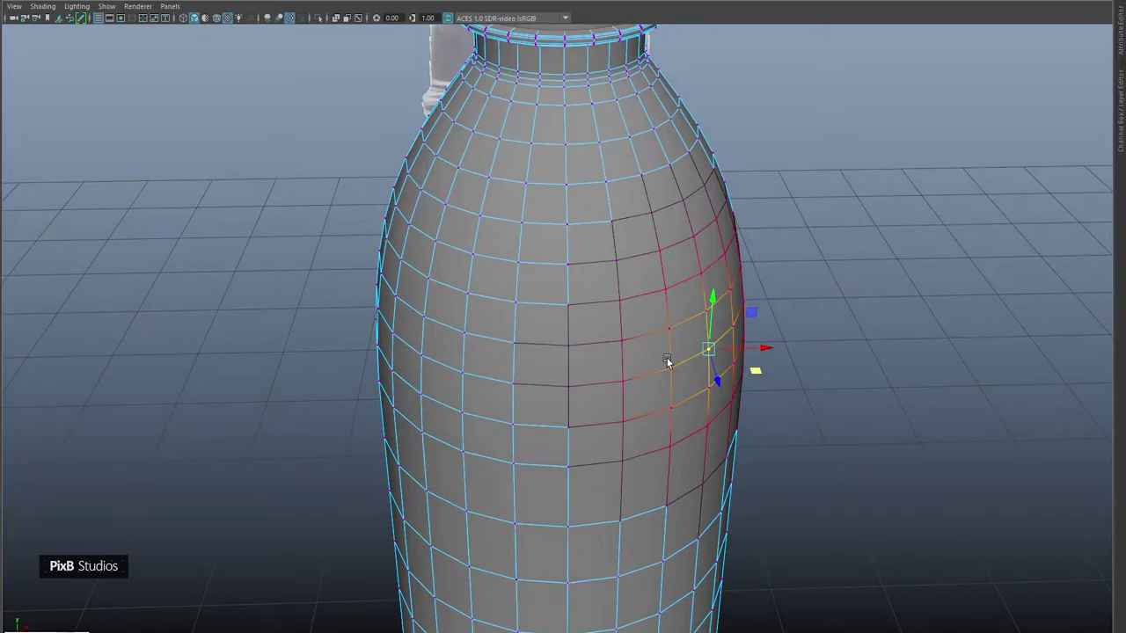
{"action": "key", "text": "b"}
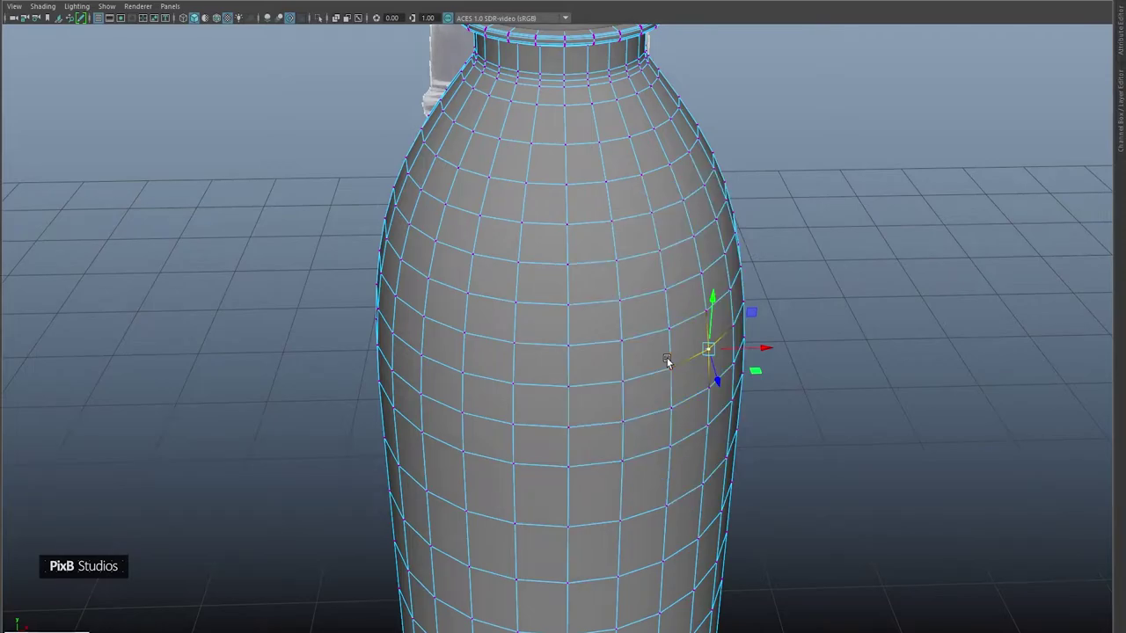
{"action": "key", "text": "b"}
{"action": "left_click_drag", "start_coordinate": [692, 359], "coordinate": [954, 379]}
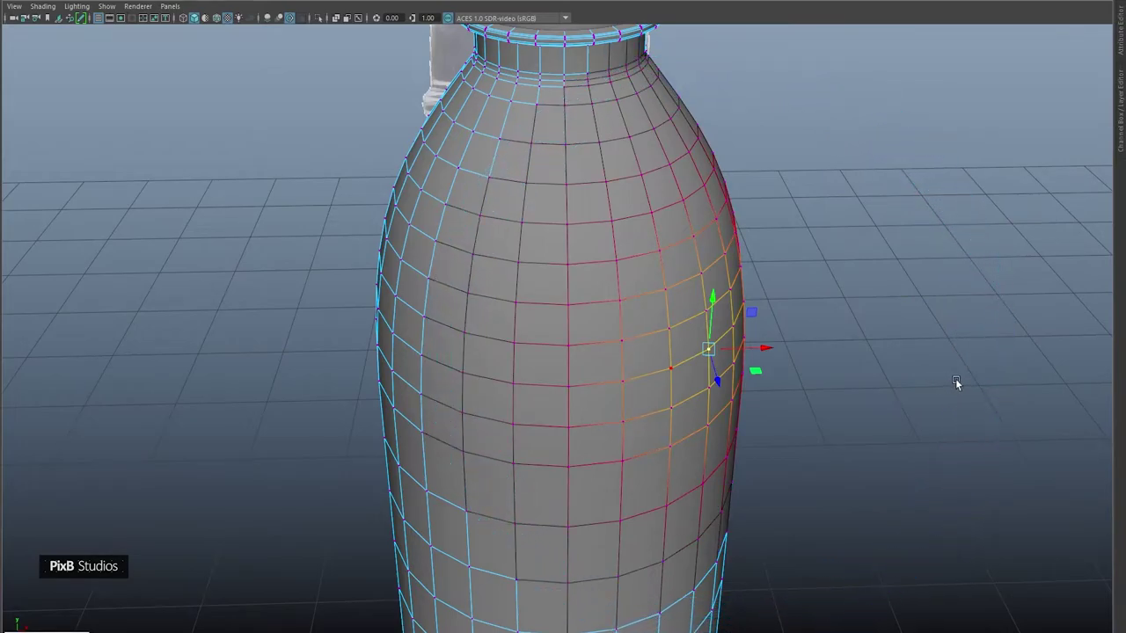
{"action": "mouse_move", "coordinate": [755, 372]}
{"action": "left_mouse_down"}
{"action": "mouse_move", "coordinate": [814, 376]}
{"action": "mouse_move", "coordinate": [761, 362]}
{"action": "left_mouse_up"}
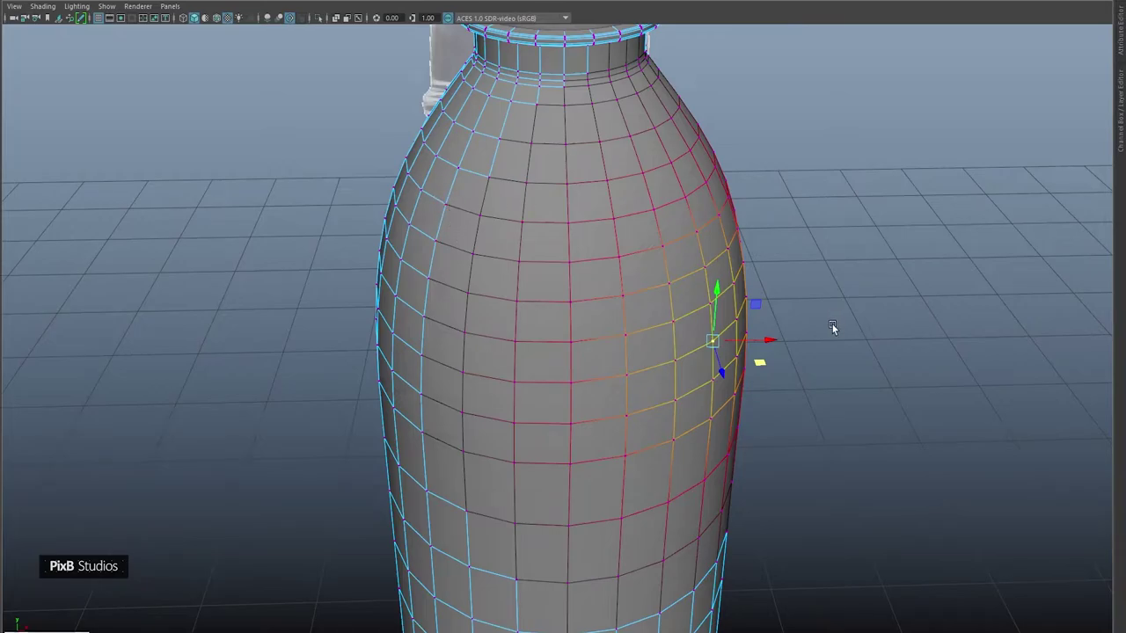
Step: In the front view, select the centre and outermost side vertices of the loop above the wavy ribs, without soft selection
{"action": "middle_click_drag", "start_coordinate": [695, 398], "coordinate": [710, 340], "text": "alt"}
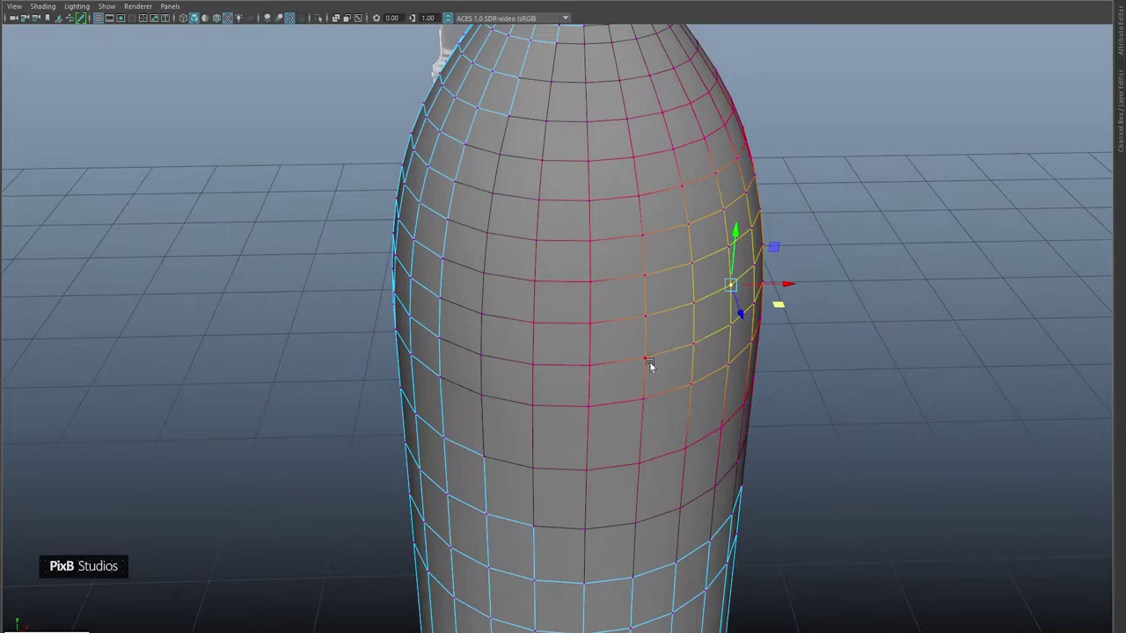
{"action": "middle_click_drag", "start_coordinate": [648, 362], "coordinate": [638, 308], "text": "alt"}
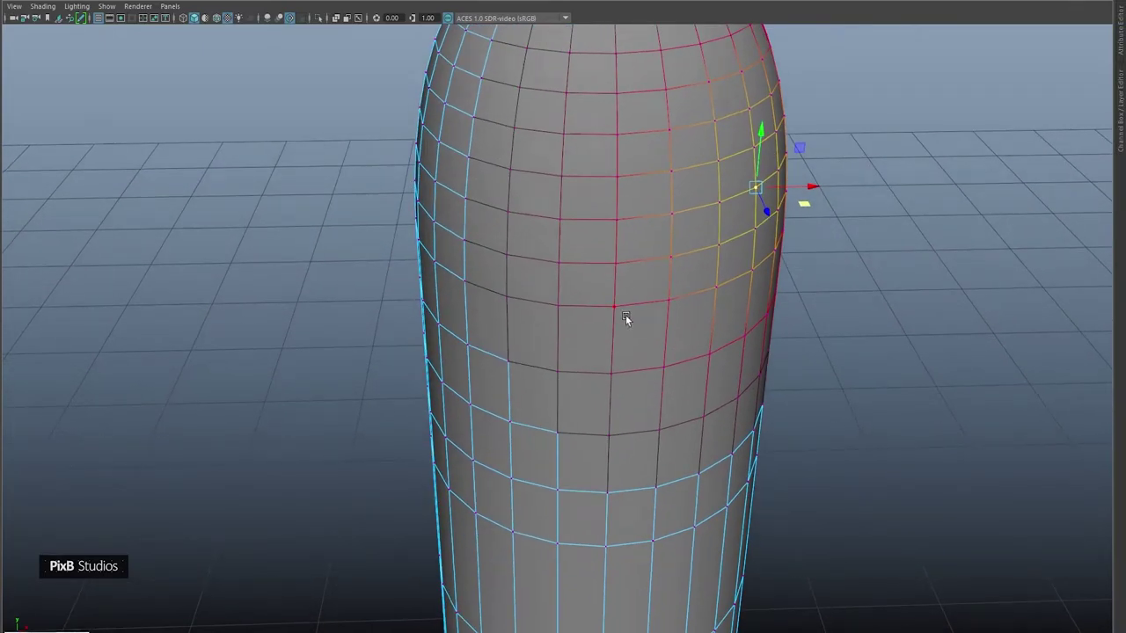
{"action": "key", "text": "space"}
{"action": "key", "text": "space"}
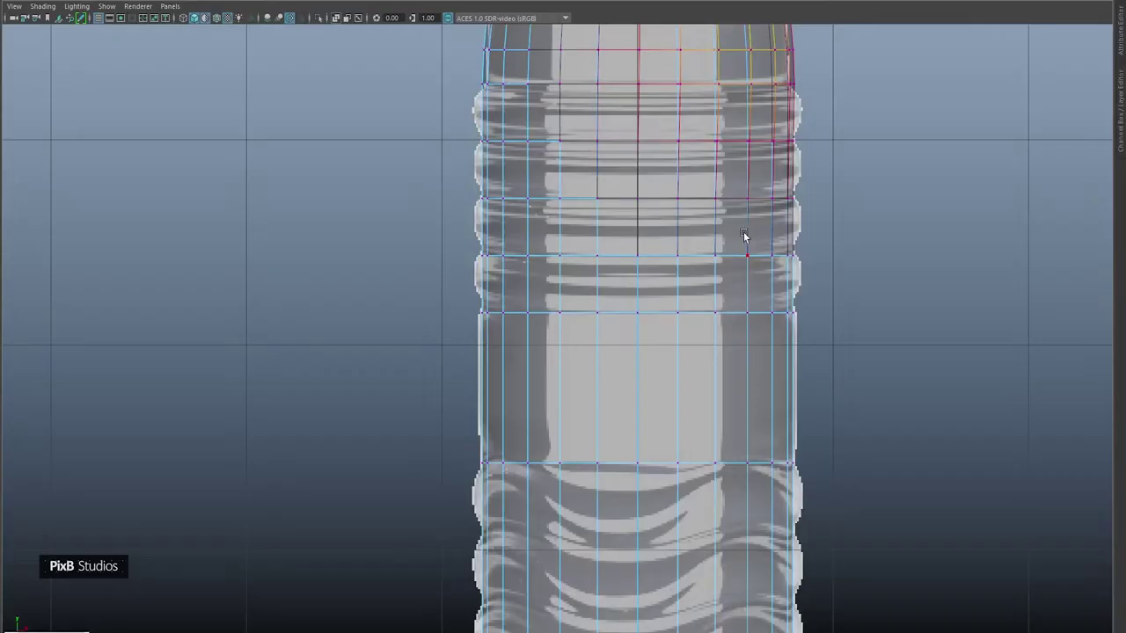
{"action": "key", "text": "space"}
{"action": "left_click_drag", "start_coordinate": [743, 233], "coordinate": [741, 262]}
{"action": "middle_click_drag", "start_coordinate": [617, 416], "coordinate": [580, 269], "text": "alt"}
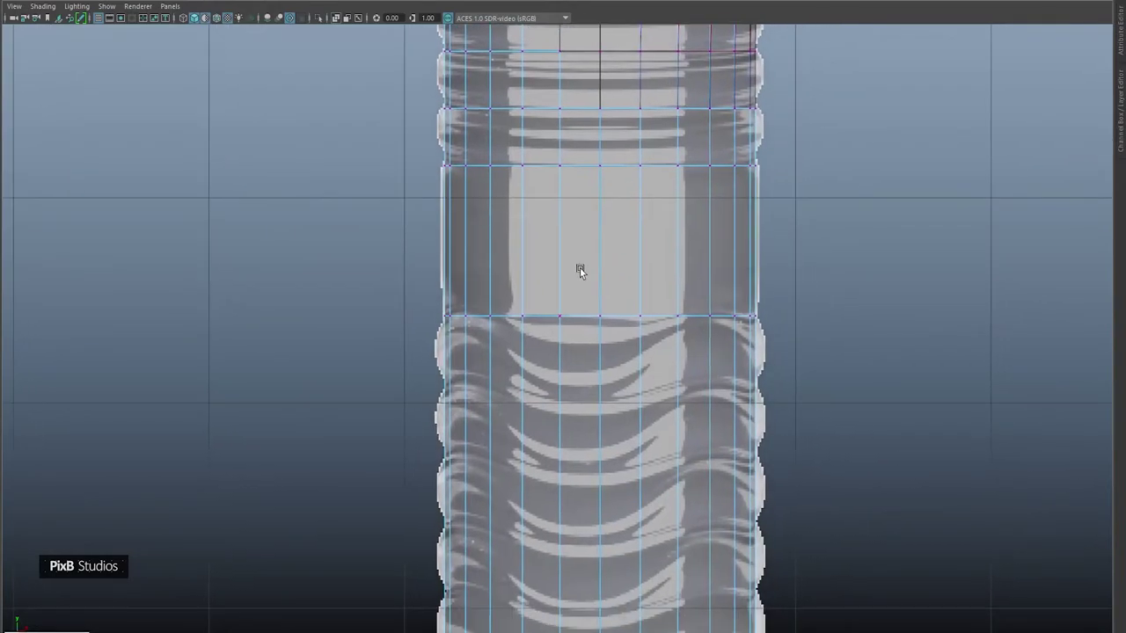
{"action": "right_click_drag", "start_coordinate": [628, 311], "coordinate": [684, 346], "text": "alt"}
{"action": "middle_click_drag", "start_coordinate": [683, 347], "coordinate": [681, 360], "text": "alt"}
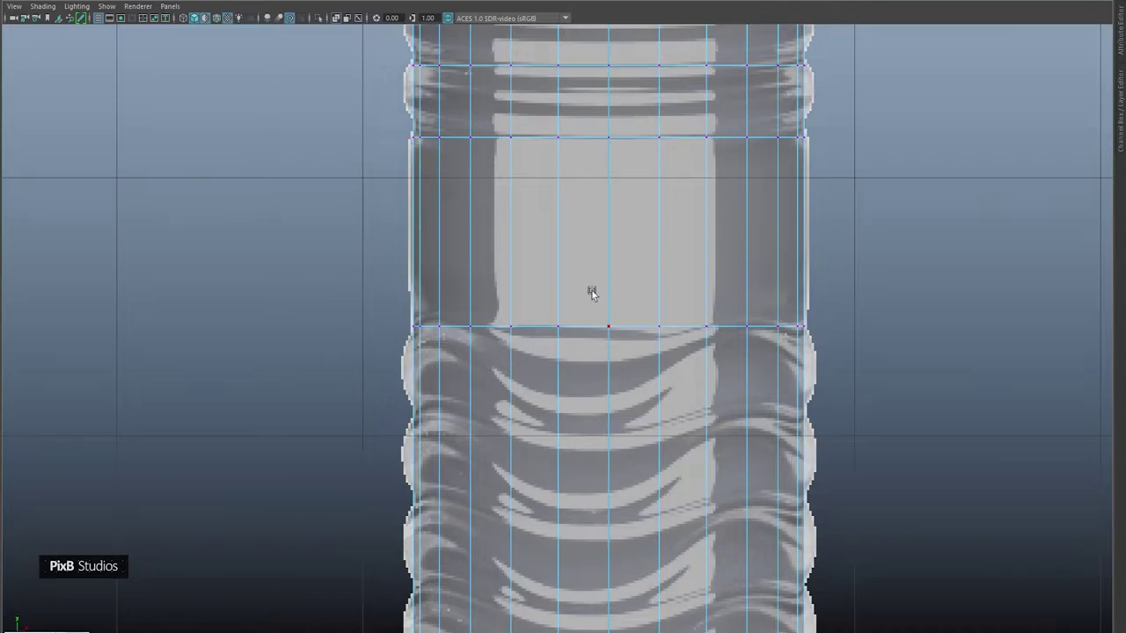
{"action": "left_click_drag", "start_coordinate": [588, 280], "coordinate": [626, 386]}
{"action": "left_click_drag", "start_coordinate": [383, 291], "coordinate": [417, 362]}
{"action": "left_click_drag", "start_coordinate": [911, 412], "coordinate": [804, 304], "text": "shift"}
Step: Inspect the selected loop vertices around the body in the perspective view with X-ray display off
{"action": "key", "text": "space"}
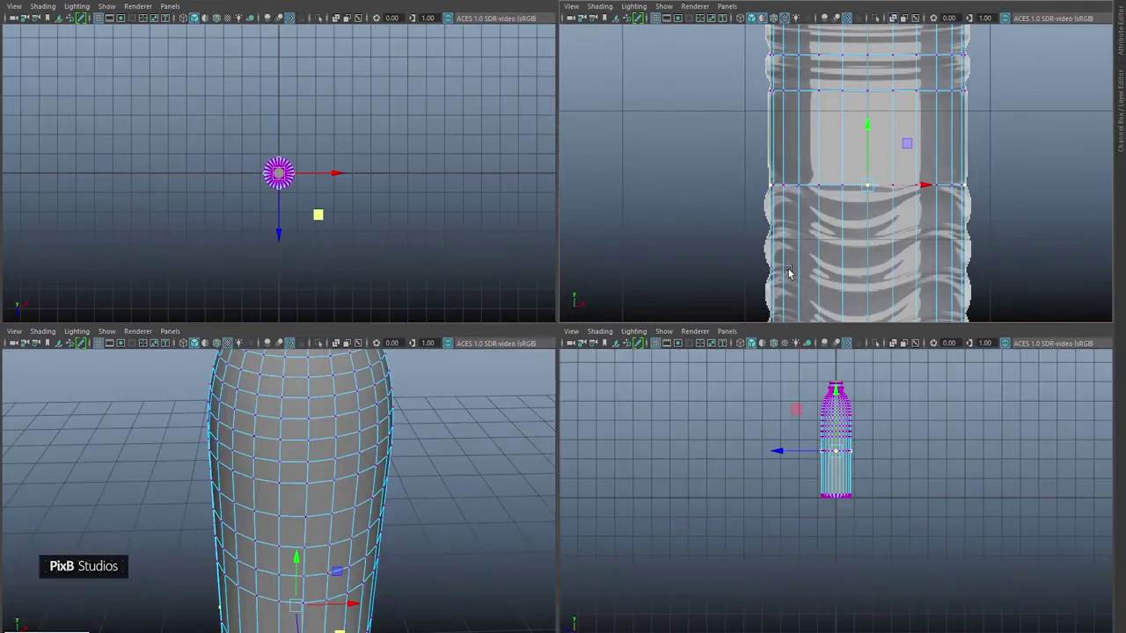
{"action": "key", "text": "space"}
{"action": "left_click_drag", "start_coordinate": [787, 213], "coordinate": [747, 82]}
{"action": "key", "text": "space"}
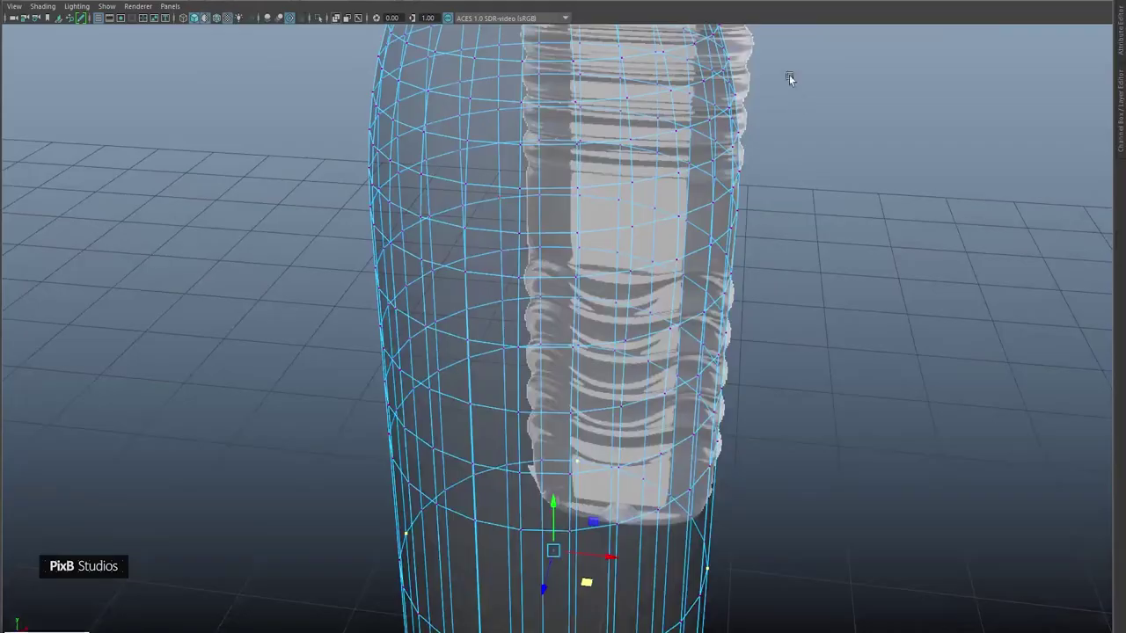
{"action": "left_click", "coordinate": [338, 19]}
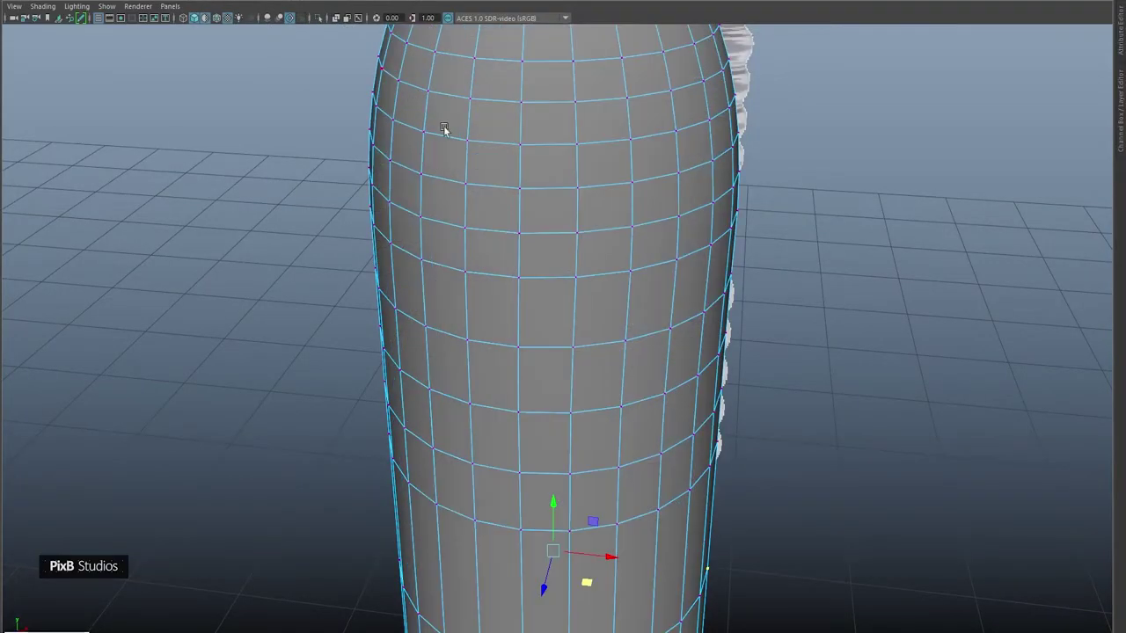
{"action": "left_click_drag", "start_coordinate": [615, 303], "coordinate": [607, 254], "text": "alt"}
{"action": "scroll", "coordinate": [608, 254], "scroll_direction": "down", "scroll_amount": 2}
{"action": "middle_click_drag", "start_coordinate": [598, 341], "coordinate": [607, 205], "text": "alt"}
{"action": "scroll", "coordinate": [607, 206], "scroll_direction": "up", "scroll_amount": 1}
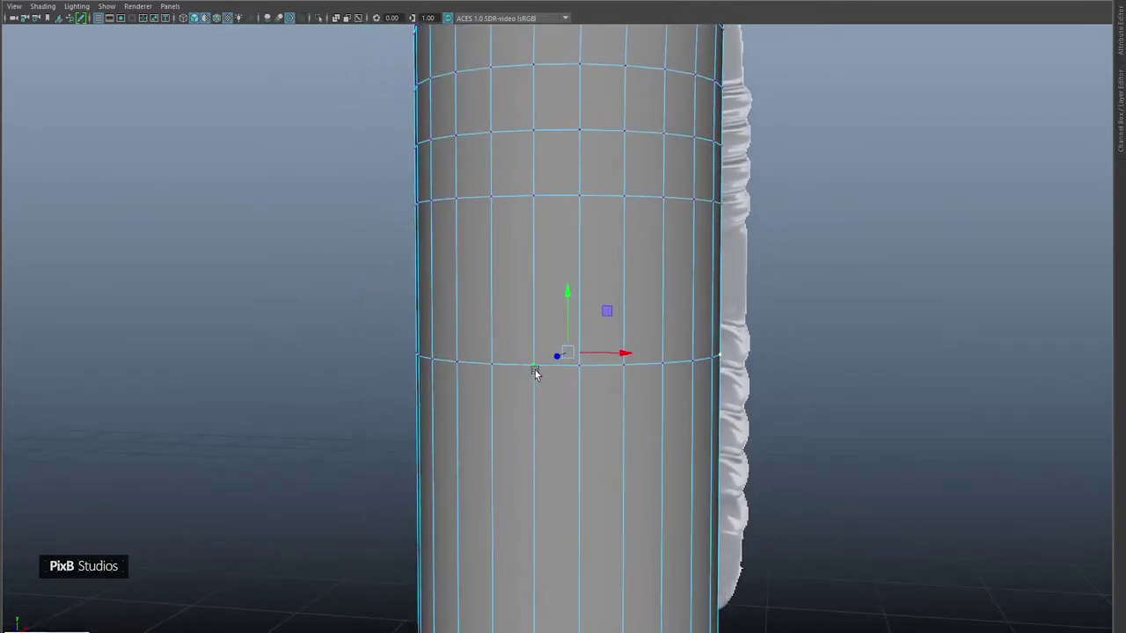
{"action": "left_click_drag", "start_coordinate": [722, 384], "coordinate": [586, 326], "text": "alt"}
{"action": "left_click_drag", "start_coordinate": [934, 344], "coordinate": [821, 349], "text": "alt"}
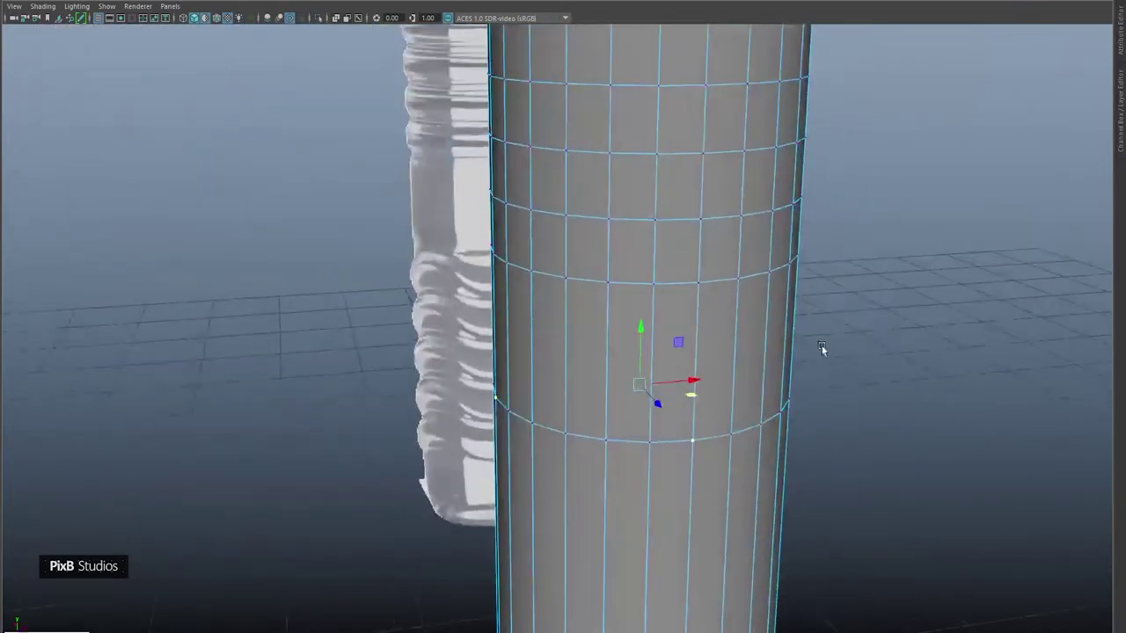
{"action": "middle_click_drag", "start_coordinate": [821, 349], "coordinate": [683, 247], "text": "alt"}
{"action": "right_click", "coordinate": [683, 246]}
Step: Return to the front view and turn X-ray display back on to see the wavy ribs behind the selected vertices
{"action": "key", "text": "space"}
{"action": "left_click_drag", "start_coordinate": [679, 221], "coordinate": [678, 243]}
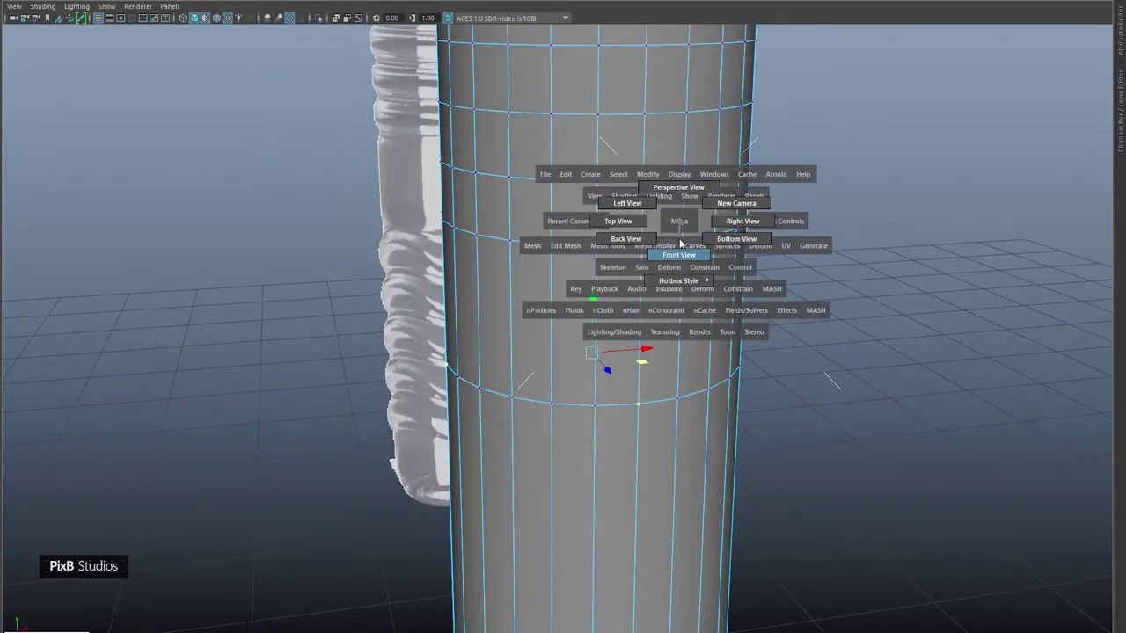
{"action": "left_click", "coordinate": [679, 252]}
{"action": "left_click", "coordinate": [337, 18]}
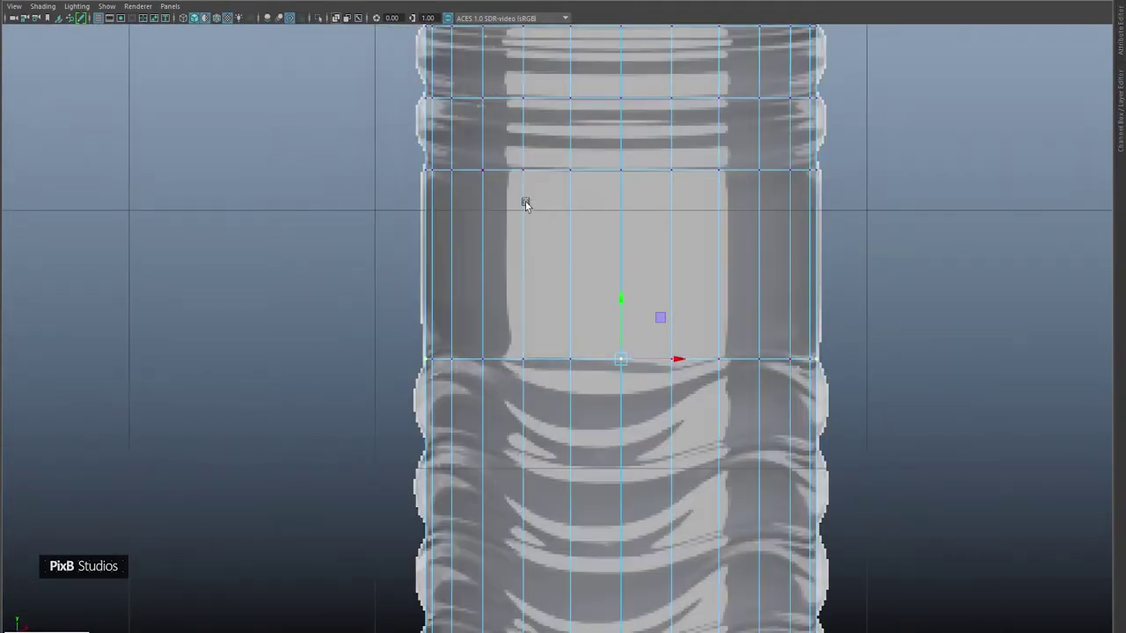
{"action": "right_click_drag", "start_coordinate": [528, 205], "coordinate": [604, 293], "text": "alt"}
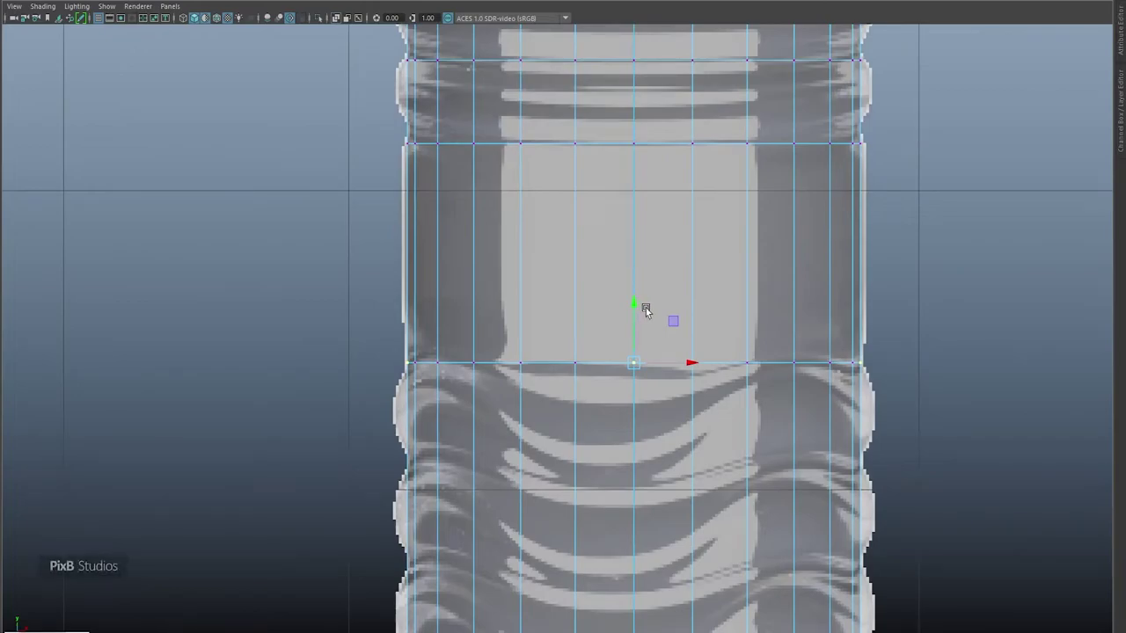
Step: Enable soft selection, adjust its falloff radius, and lower the selected loop vertices to curve the loop along the topmost wavy rib
{"action": "key", "text": "b"}
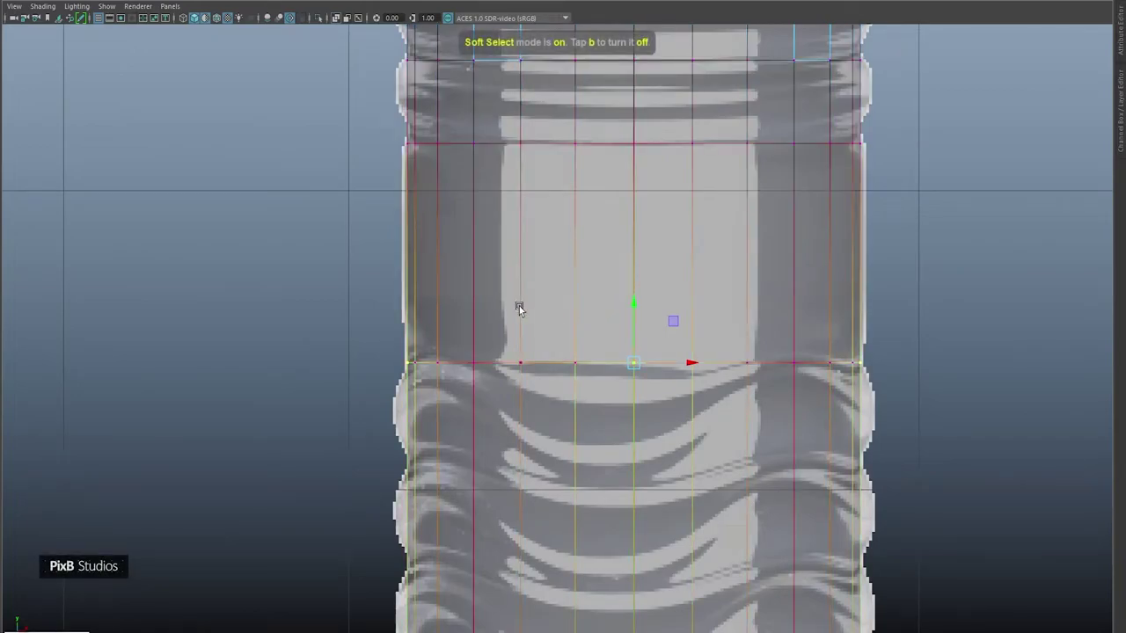
{"action": "left_click_drag", "start_coordinate": [545, 313], "coordinate": [551, 316]}
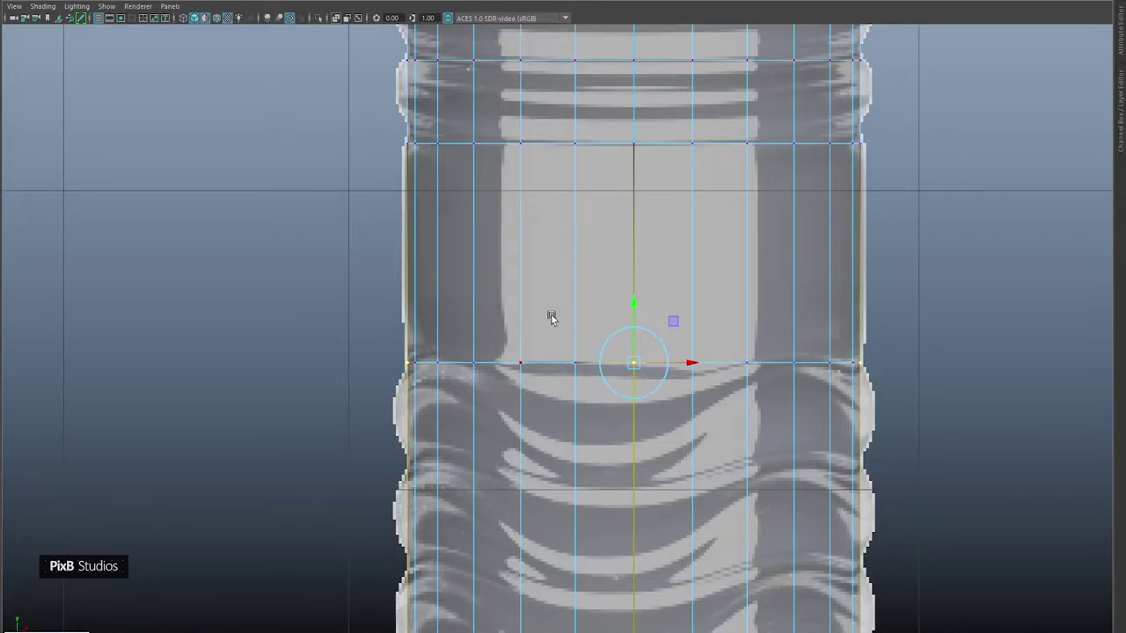
{"action": "middle_click_drag", "start_coordinate": [552, 319], "coordinate": [727, 351]}
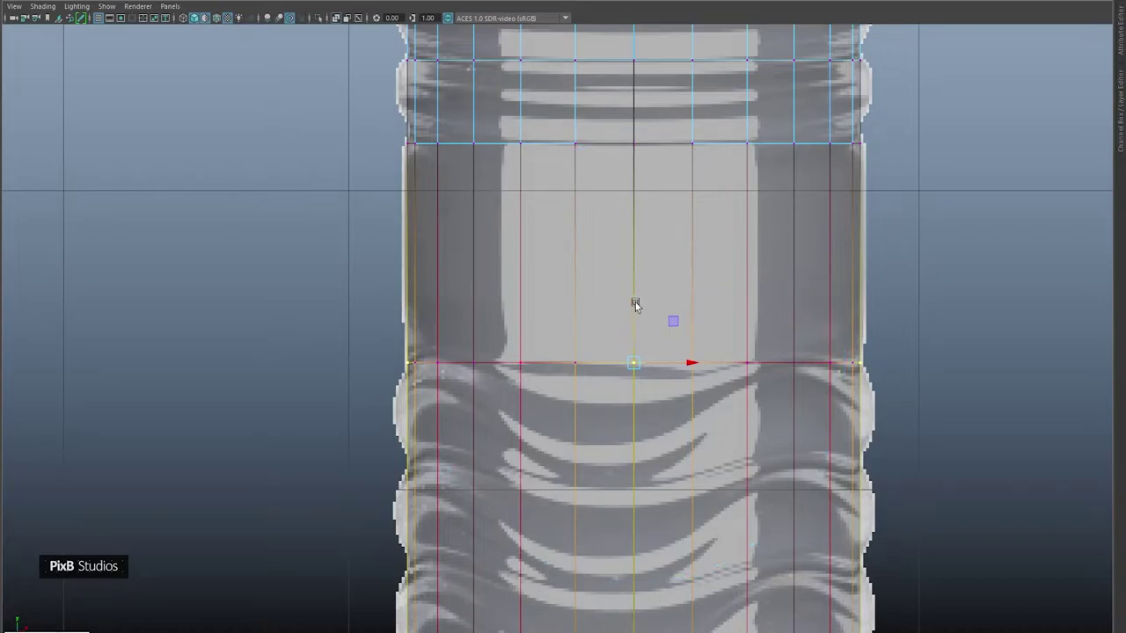
{"action": "middle_click_drag", "start_coordinate": [633, 301], "coordinate": [632, 351]}
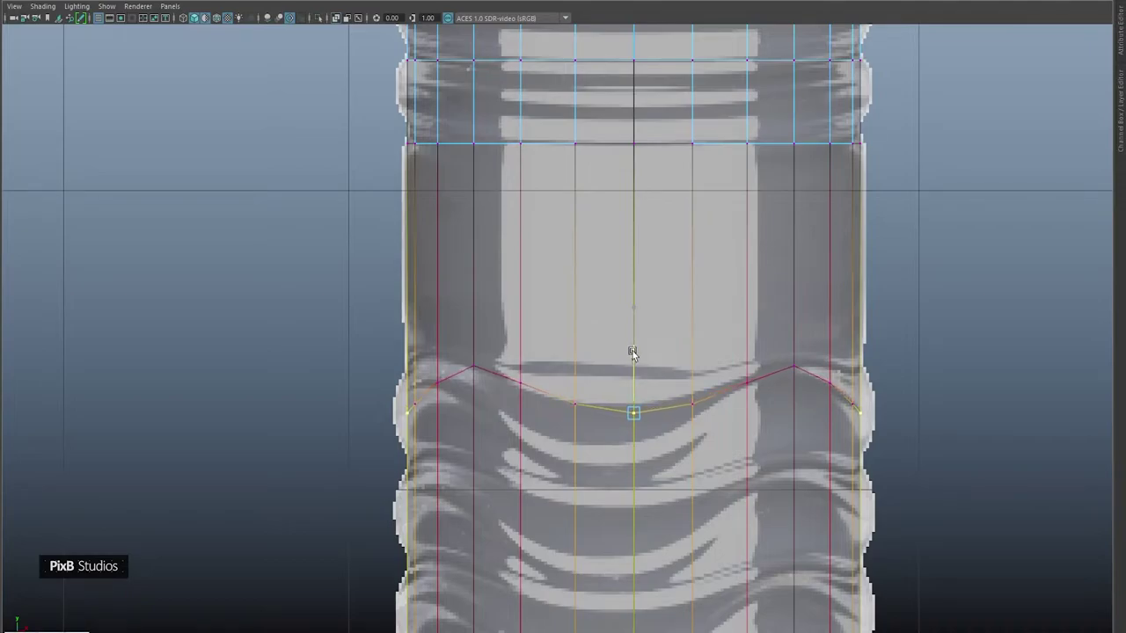
{"action": "middle_click_drag", "start_coordinate": [631, 351], "coordinate": [631, 352]}
Step: Switch to object mode and turn off X-ray display to check the curved loop on the shaded bottle body
{"action": "middle_click_drag", "start_coordinate": [555, 555], "coordinate": [545, 392], "text": "alt"}
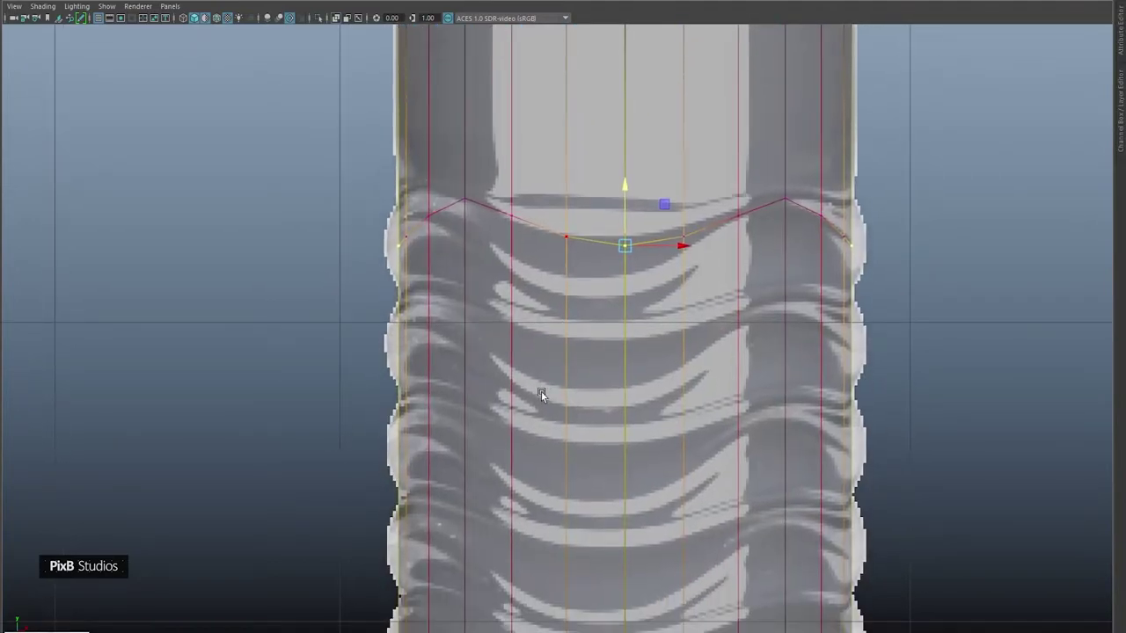
{"action": "scroll", "coordinate": [579, 460], "scroll_direction": "down", "scroll_amount": 1}
{"action": "scroll", "coordinate": [580, 461], "scroll_direction": "down", "scroll_amount": 2}
{"action": "right_click_drag", "start_coordinate": [546, 263], "coordinate": [608, 243]}
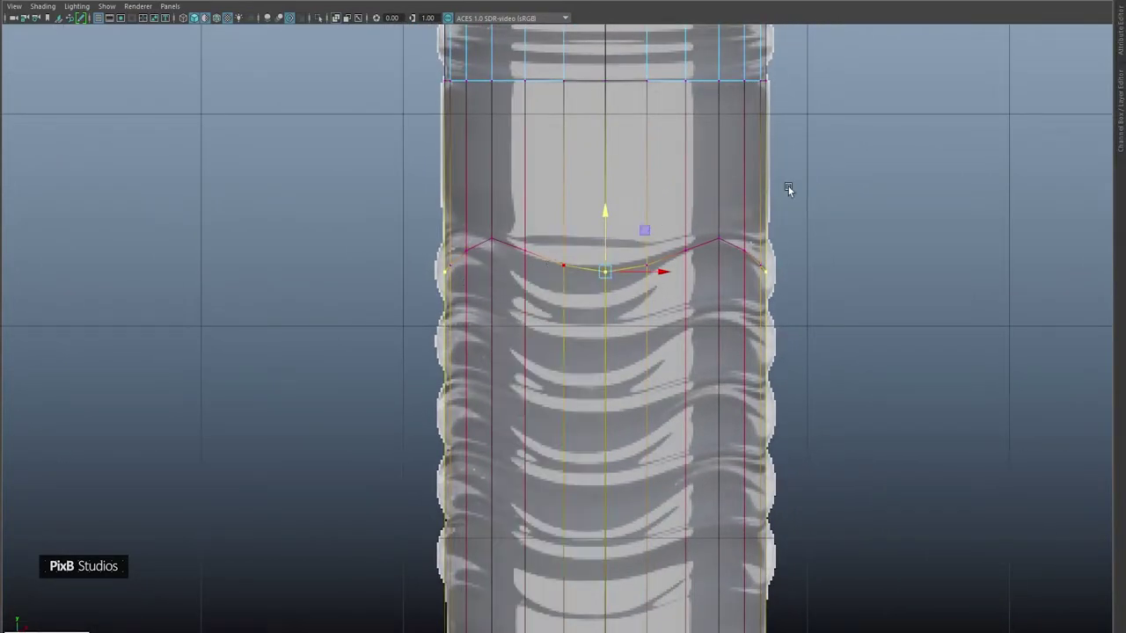
{"action": "middle_click_drag", "start_coordinate": [670, 234], "coordinate": [684, 251], "text": "alt"}
{"action": "left_click", "coordinate": [336, 18]}
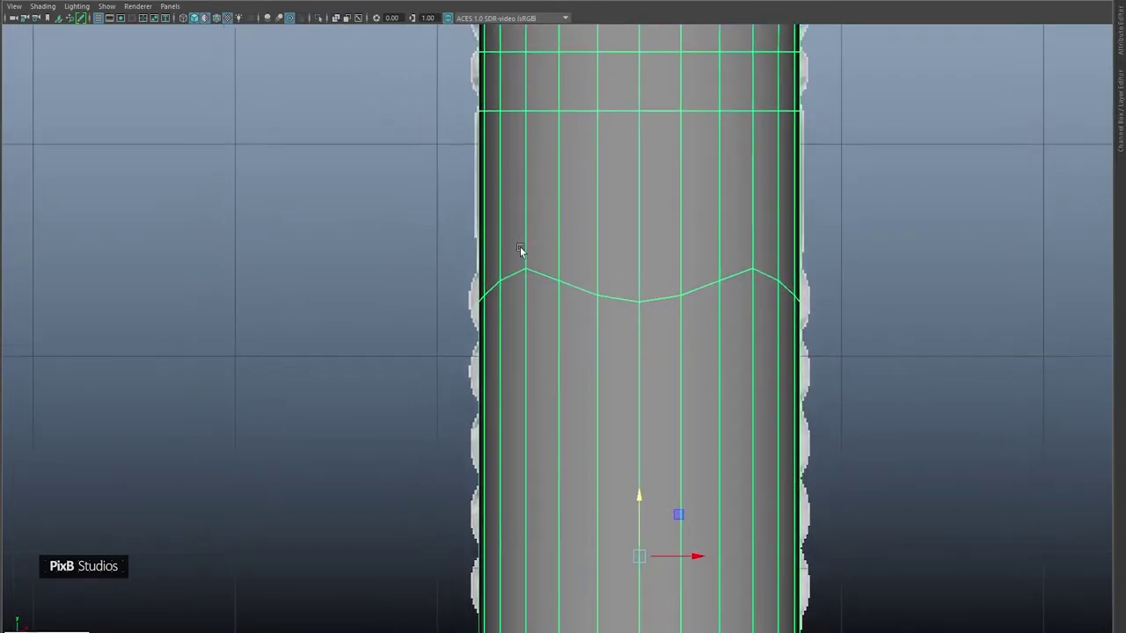
Step: Return to vertex mode and select both peak vertices of the wavy loop, with soft selection turned off
{"action": "right_click_drag", "start_coordinate": [574, 241], "coordinate": [518, 241]}
{"action": "left_click", "coordinate": [531, 275]}
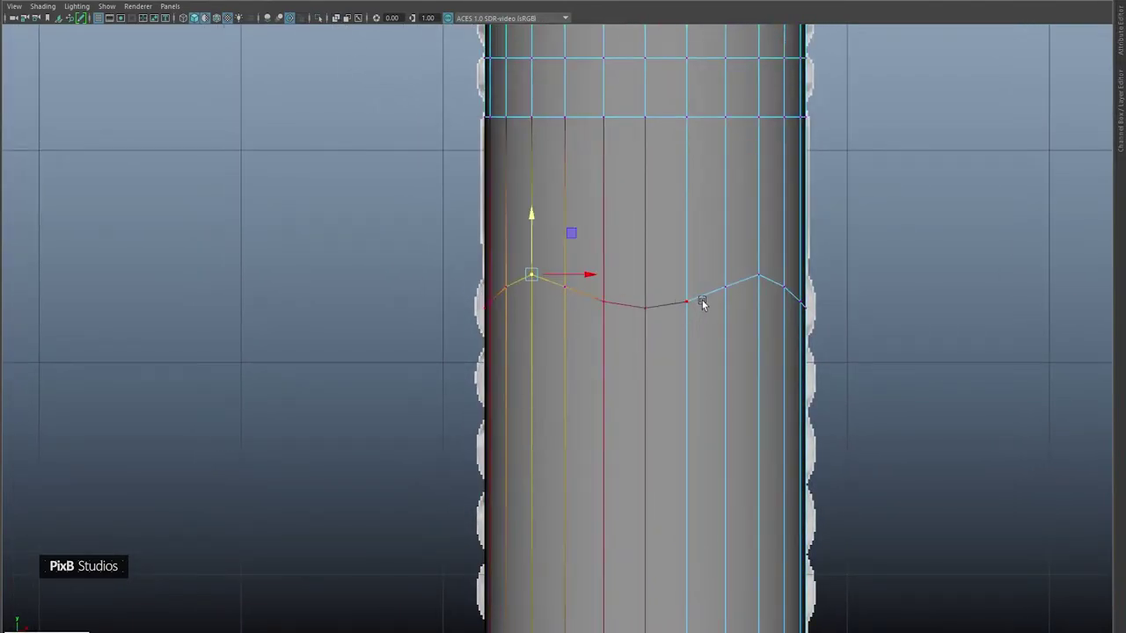
{"action": "key", "text": "b"}
{"action": "left_click", "coordinate": [758, 276], "text": "shift"}
{"action": "scroll", "coordinate": [554, 238], "scroll_direction": "up", "scroll_amount": 3}
{"action": "middle_click_drag", "start_coordinate": [618, 286], "coordinate": [632, 333], "text": "alt"}
{"action": "scroll", "coordinate": [637, 334], "scroll_direction": "up", "scroll_amount": 2}
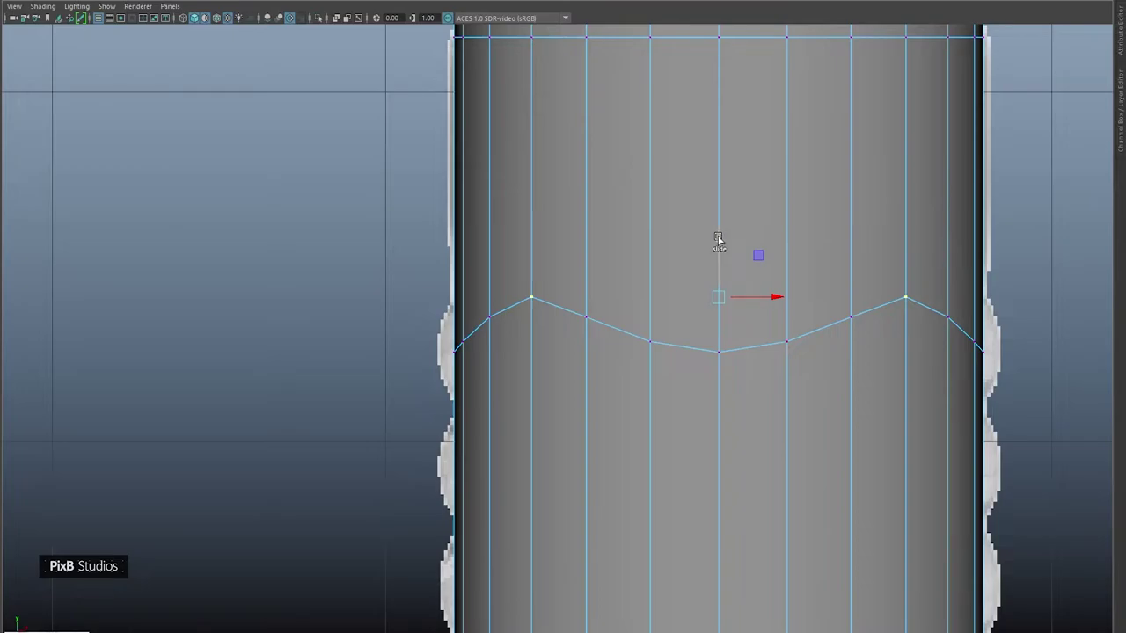
Step: Lower the two peak vertices of the wavy edge loop slightly and isolate the bottle body in object mode
{"action": "left_click_drag", "start_coordinate": [717, 238], "coordinate": [718, 246]}
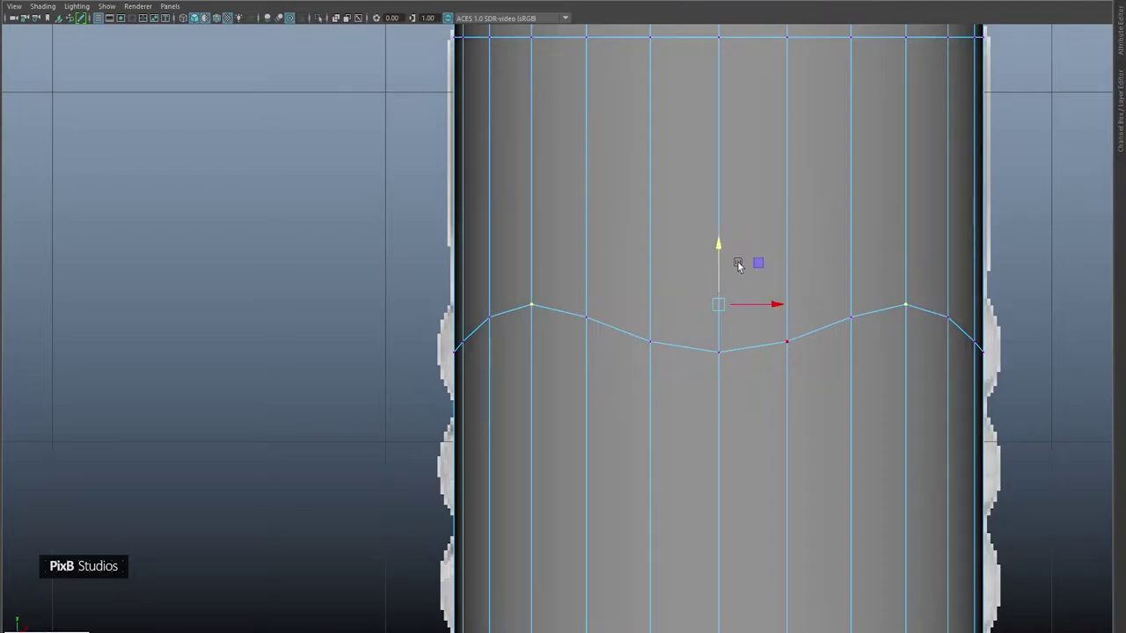
{"action": "middle_click_drag", "start_coordinate": [737, 262], "coordinate": [726, 243], "text": "alt"}
{"action": "key", "text": "space"}
{"action": "left_click_drag", "start_coordinate": [726, 242], "coordinate": [699, 237]}
{"action": "right_click_drag", "start_coordinate": [699, 237], "coordinate": [773, 195]}
{"action": "key", "text": "ctrl+1"}
{"action": "left_click", "coordinate": [873, 167]}
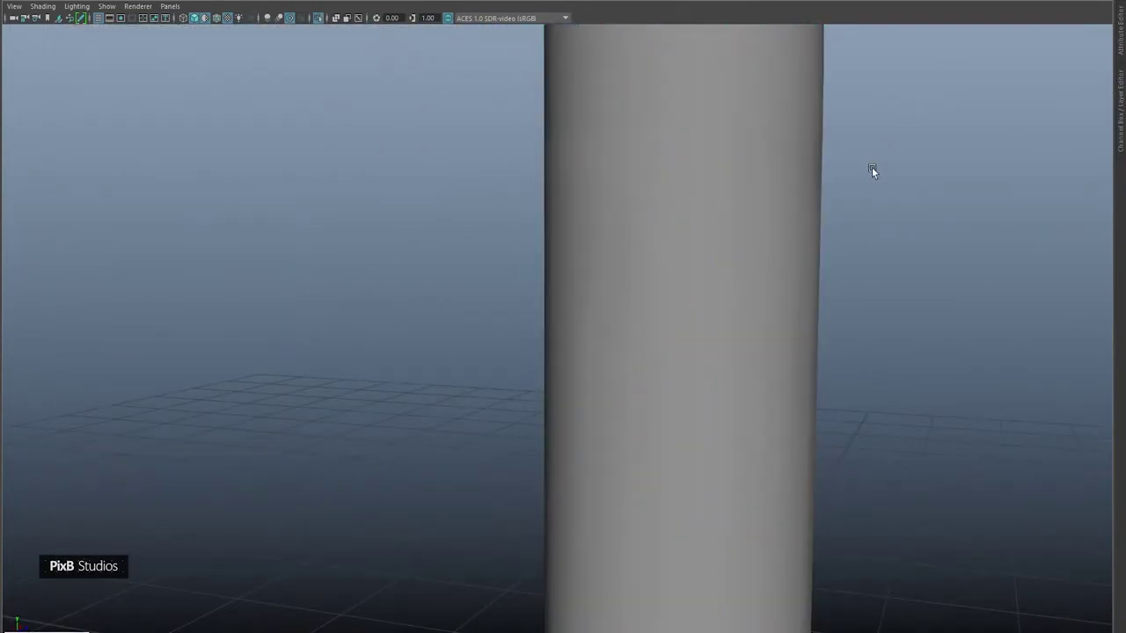
{"action": "left_click_drag", "start_coordinate": [871, 167], "coordinate": [598, 302], "text": "alt"}
{"action": "left_click", "coordinate": [753, 267]}
Step: Turn on X-ray display in the front view and end the isolation to overlay the bottle on the reference image
{"action": "key", "text": "space"}
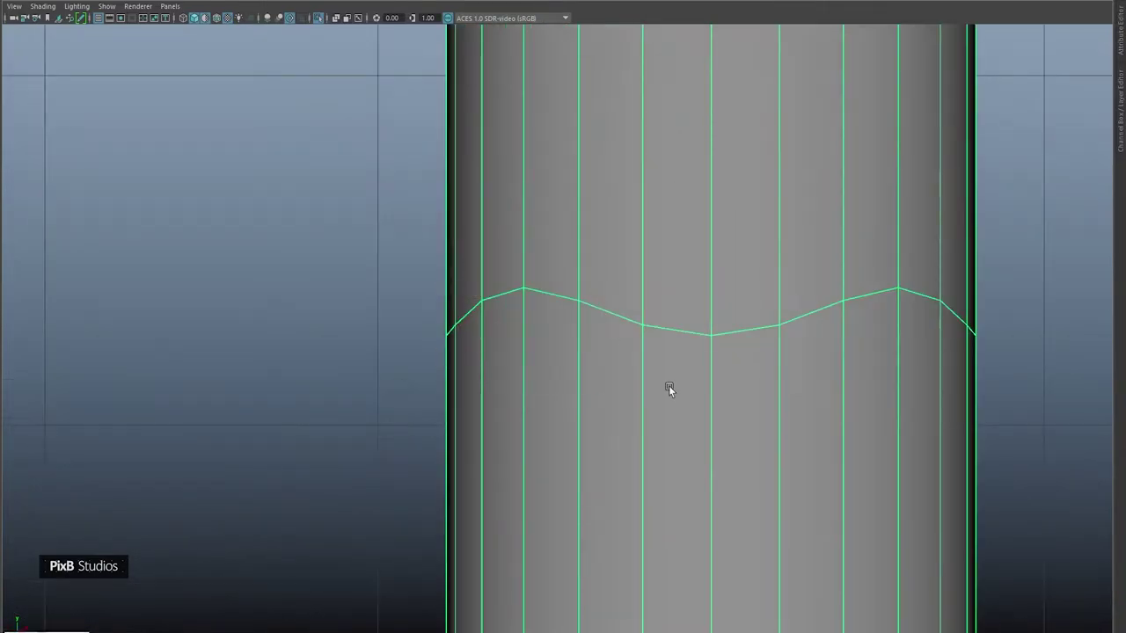
{"action": "right_click_drag", "start_coordinate": [669, 385], "coordinate": [609, 287], "text": "alt"}
{"action": "middle_click_drag", "start_coordinate": [629, 343], "coordinate": [620, 304], "text": "alt"}
{"action": "scroll", "coordinate": [620, 303], "scroll_direction": "up", "scroll_amount": 2}
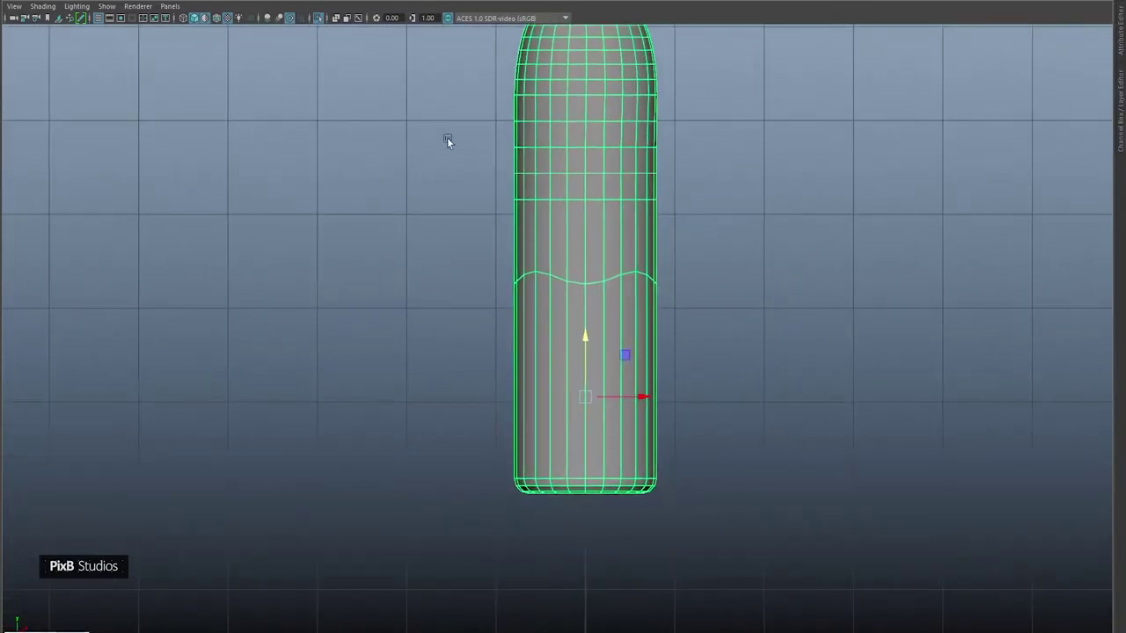
{"action": "left_click", "coordinate": [335, 19]}
{"action": "scroll", "coordinate": [375, 163], "scroll_direction": "up", "scroll_amount": 2}
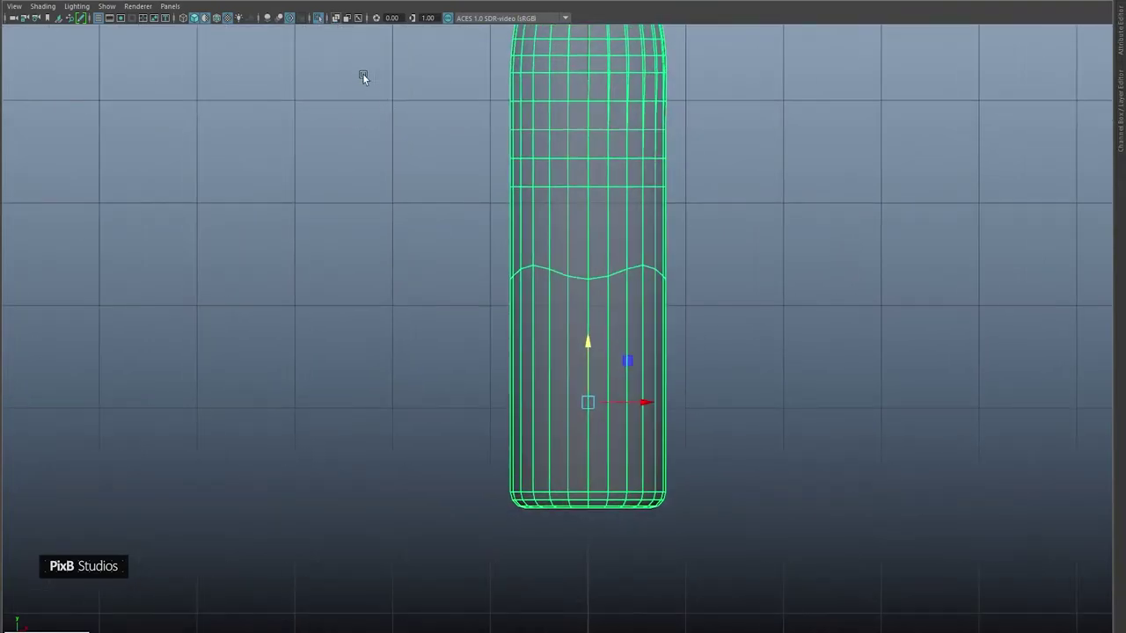
{"action": "left_click", "coordinate": [317, 18]}
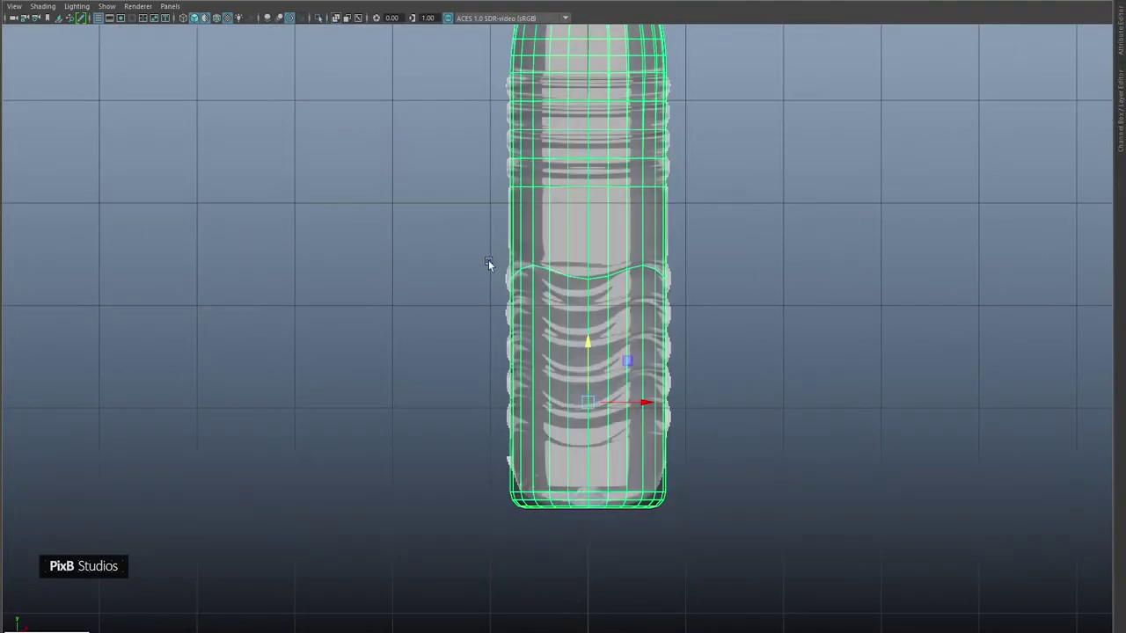
{"action": "scroll", "coordinate": [427, 202], "scroll_direction": "up", "scroll_amount": 2}
{"action": "middle_click_drag", "start_coordinate": [848, 281], "coordinate": [801, 219], "text": "alt"}
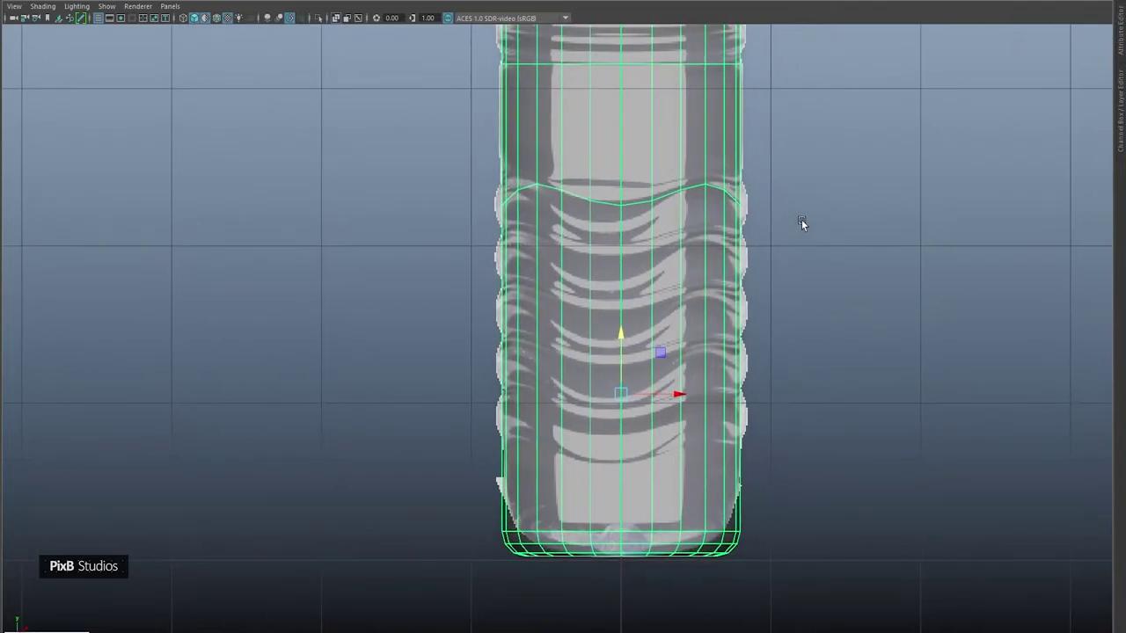
{"action": "middle_click_drag", "start_coordinate": [801, 291], "coordinate": [809, 247], "text": "alt"}
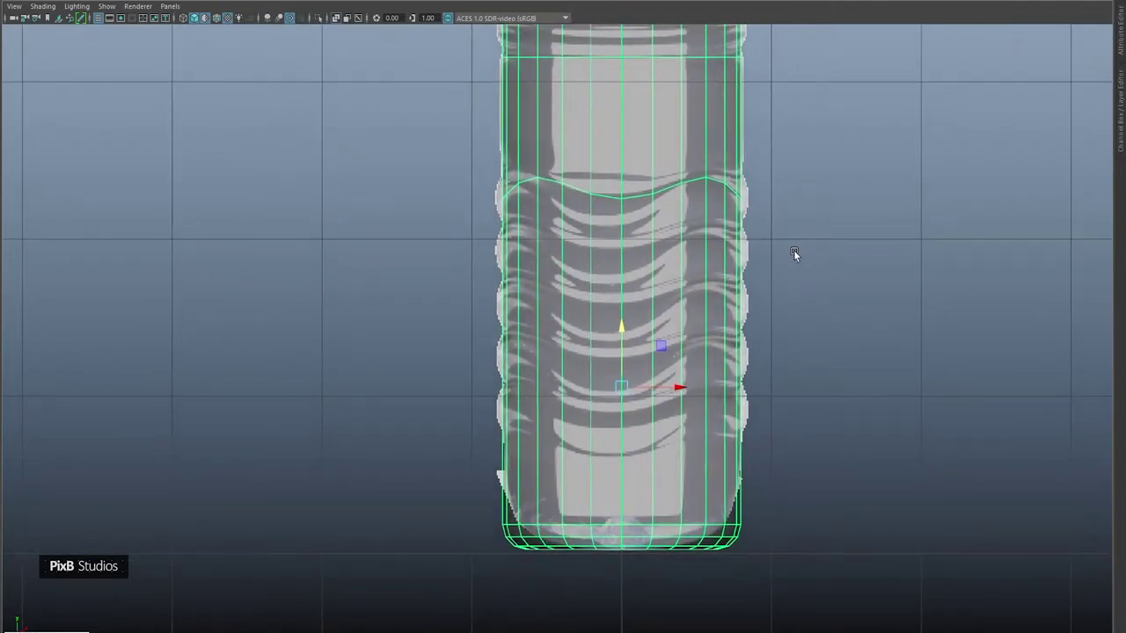
Step: Insert an edge loop just above the bottle's base and delete the faces between it and the wavy loop
{"action": "key", "text": "ctrl+shift+x"}
{"action": "right_click", "coordinate": [794, 229], "text": "shift"}
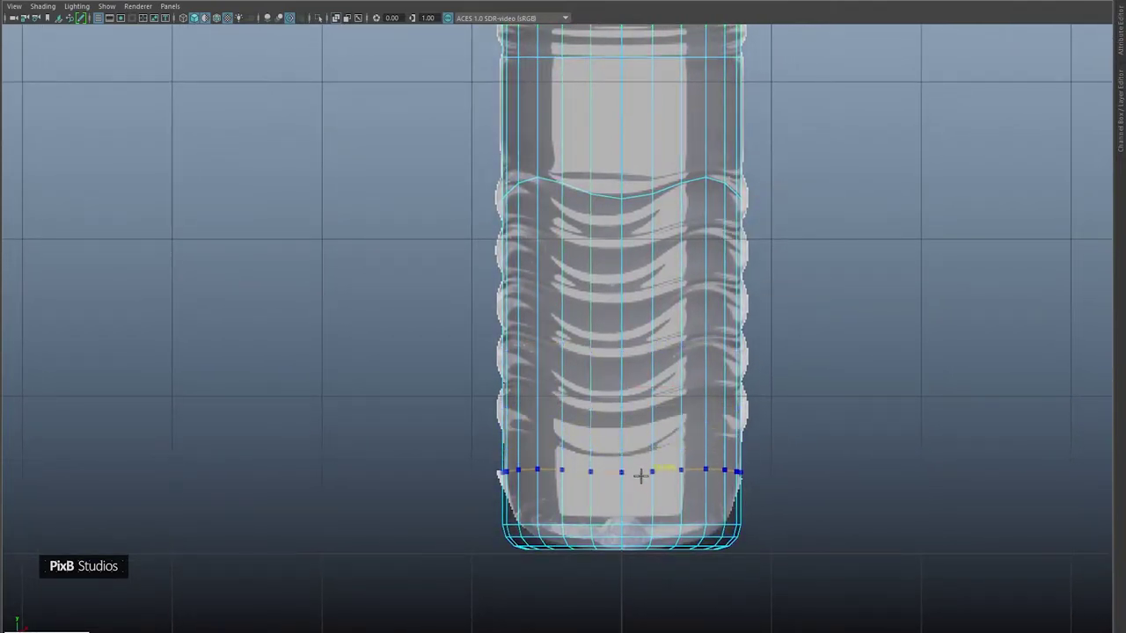
{"action": "right_click", "coordinate": [728, 400]}
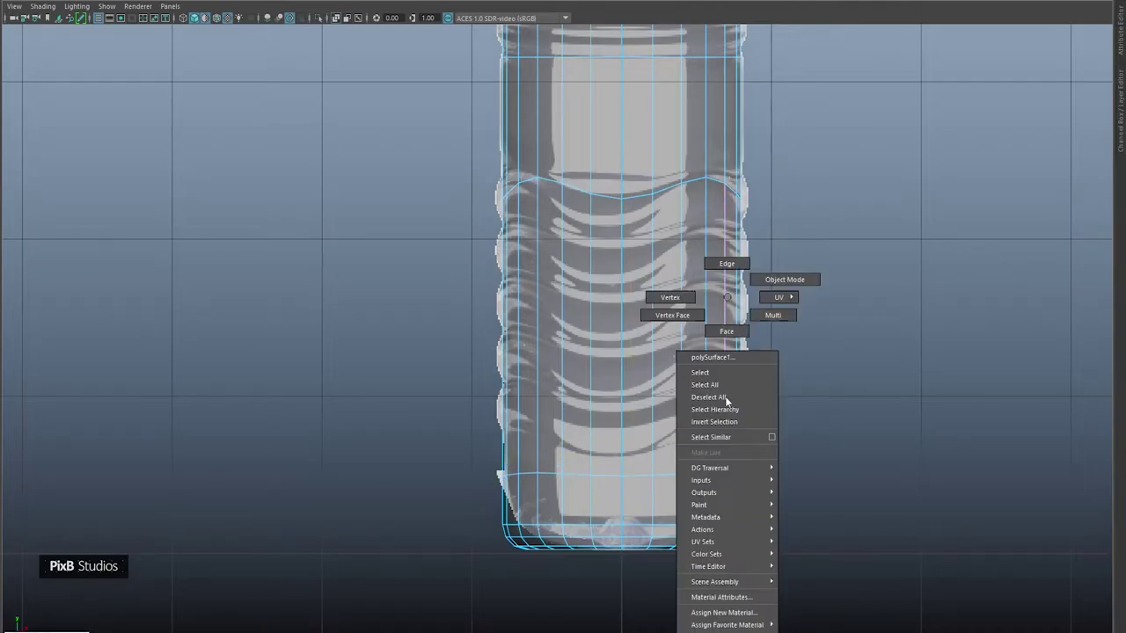
{"action": "left_click", "coordinate": [726, 331]}
{"action": "left_click_drag", "start_coordinate": [408, 321], "coordinate": [900, 349]}
{"action": "key", "text": "Delete"}
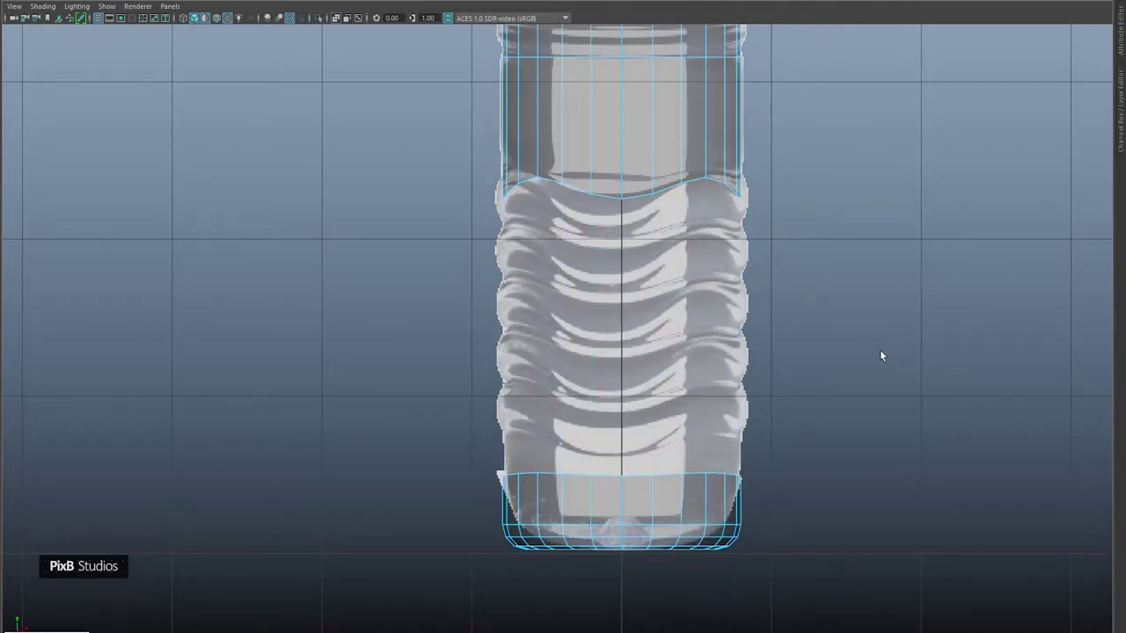
Step: Scale the vertices along the base section's open border into a level line and move them slightly down
{"action": "right_click_drag", "start_coordinate": [422, 331], "coordinate": [321, 299]}
{"action": "right_click_drag", "start_coordinate": [527, 297], "coordinate": [334, 276]}
{"action": "left_click_drag", "start_coordinate": [354, 393], "coordinate": [832, 503]}
{"action": "scroll", "coordinate": [622, 457], "scroll_direction": "up", "scroll_amount": 3}
{"action": "scroll", "coordinate": [623, 461], "scroll_direction": "up", "scroll_amount": 2}
{"action": "key", "text": "w"}
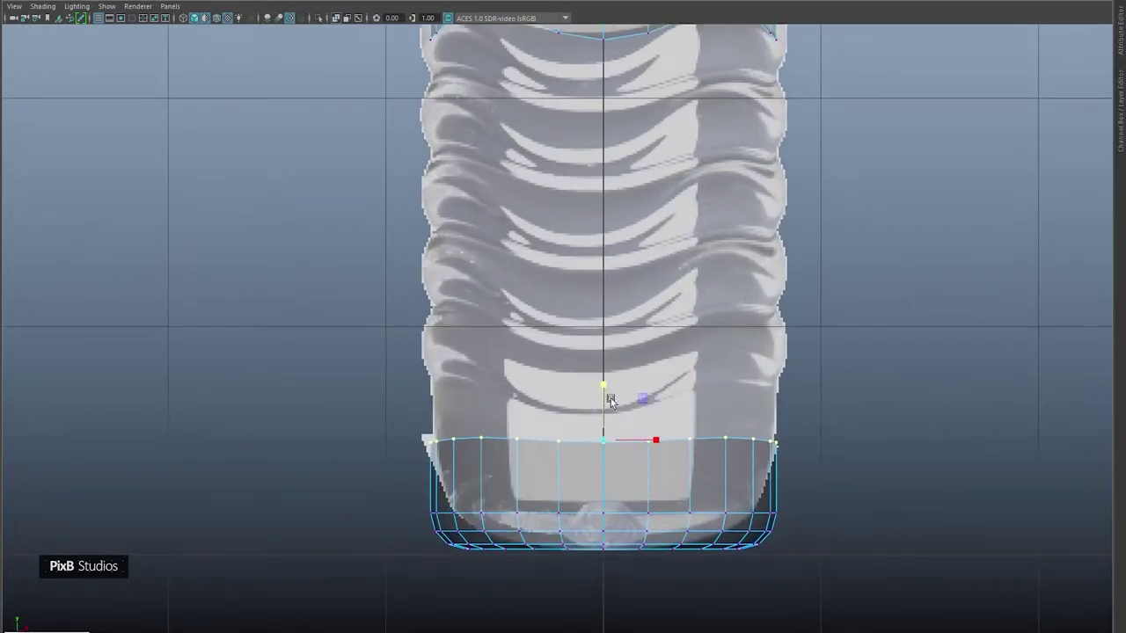
{"action": "left_click_drag", "start_coordinate": [601, 388], "coordinate": [603, 529]}
{"action": "left_click_drag", "start_coordinate": [602, 393], "coordinate": [600, 440]}
{"action": "left_click_drag", "start_coordinate": [603, 394], "coordinate": [599, 420]}
{"action": "right_click_drag", "start_coordinate": [602, 498], "coordinate": [852, 292]}
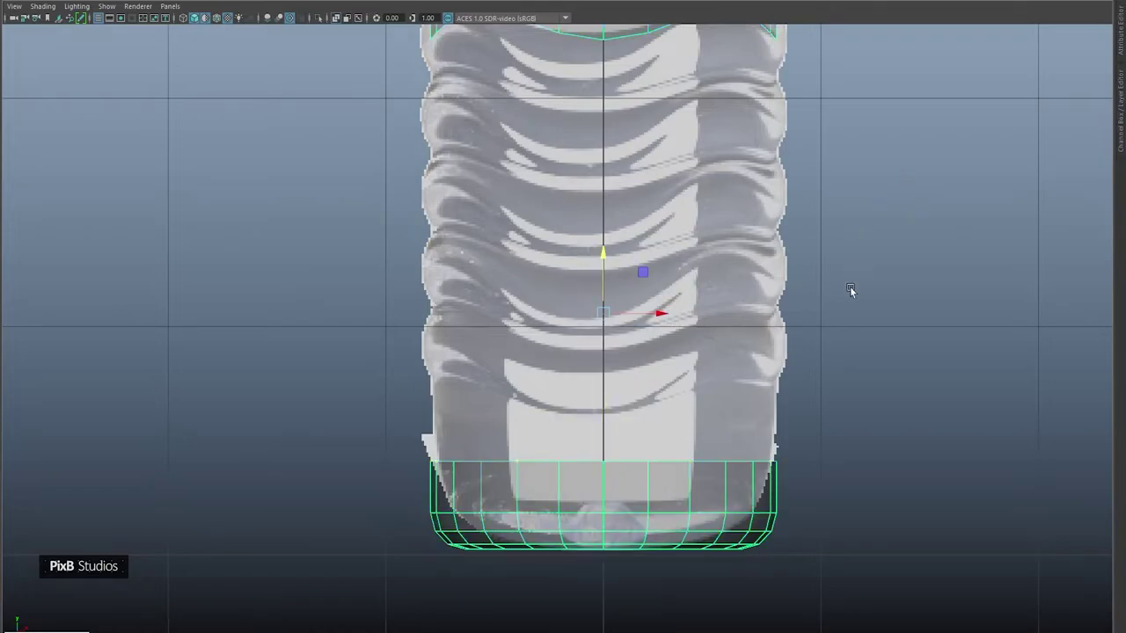
Step: Select the upper section's wavy border loop and extrude it down to the lowest rib of the reference
{"action": "left_click", "coordinate": [805, 281]}
{"action": "middle_click_drag", "start_coordinate": [803, 279], "coordinate": [798, 303], "text": "alt"}
{"action": "left_click", "coordinate": [764, 507]}
{"action": "middle_click_drag", "start_coordinate": [746, 432], "coordinate": [734, 527], "text": "alt"}
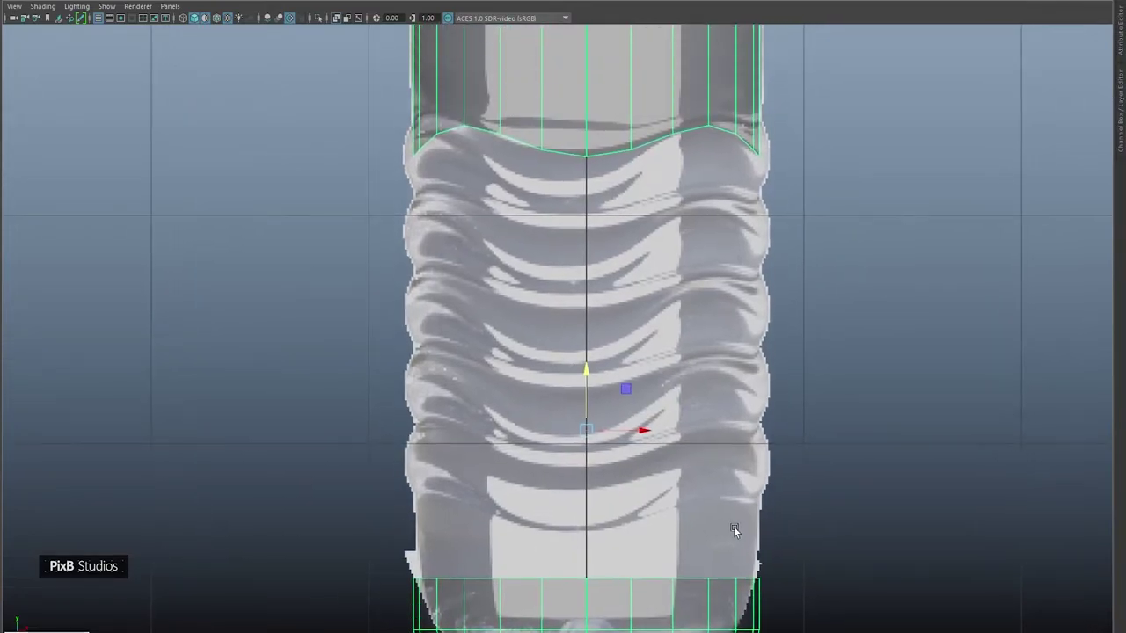
{"action": "right_click_drag", "start_coordinate": [733, 527], "coordinate": [719, 496], "text": "alt"}
{"action": "middle_click_drag", "start_coordinate": [719, 496], "coordinate": [728, 473], "text": "alt"}
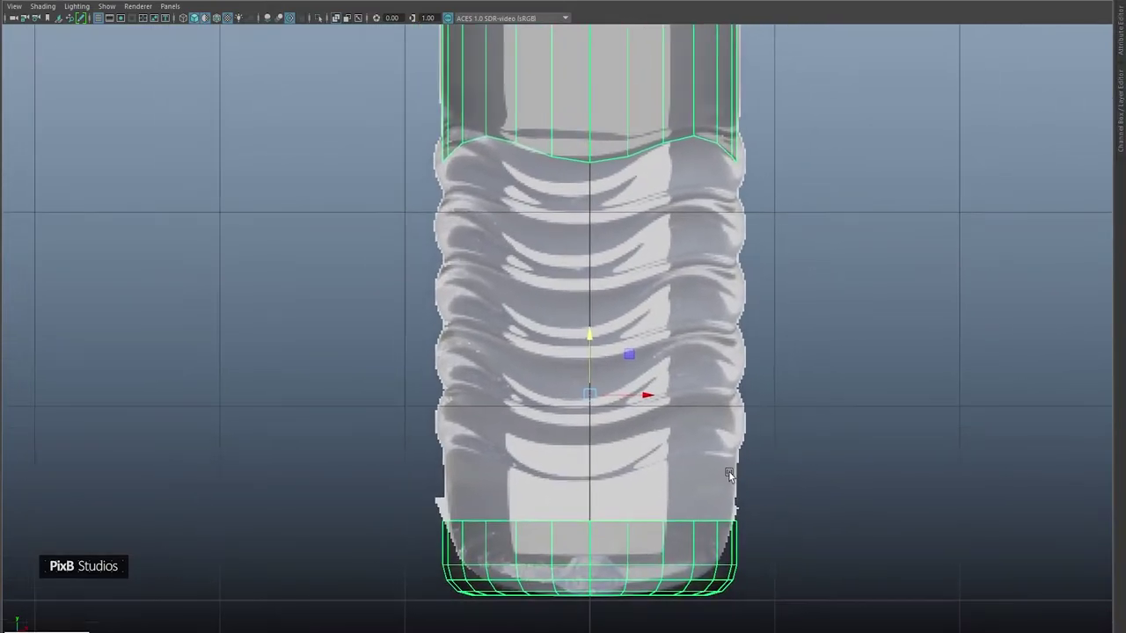
{"action": "right_click_drag", "start_coordinate": [605, 138], "coordinate": [598, 141]}
{"action": "double_click", "coordinate": [605, 153]}
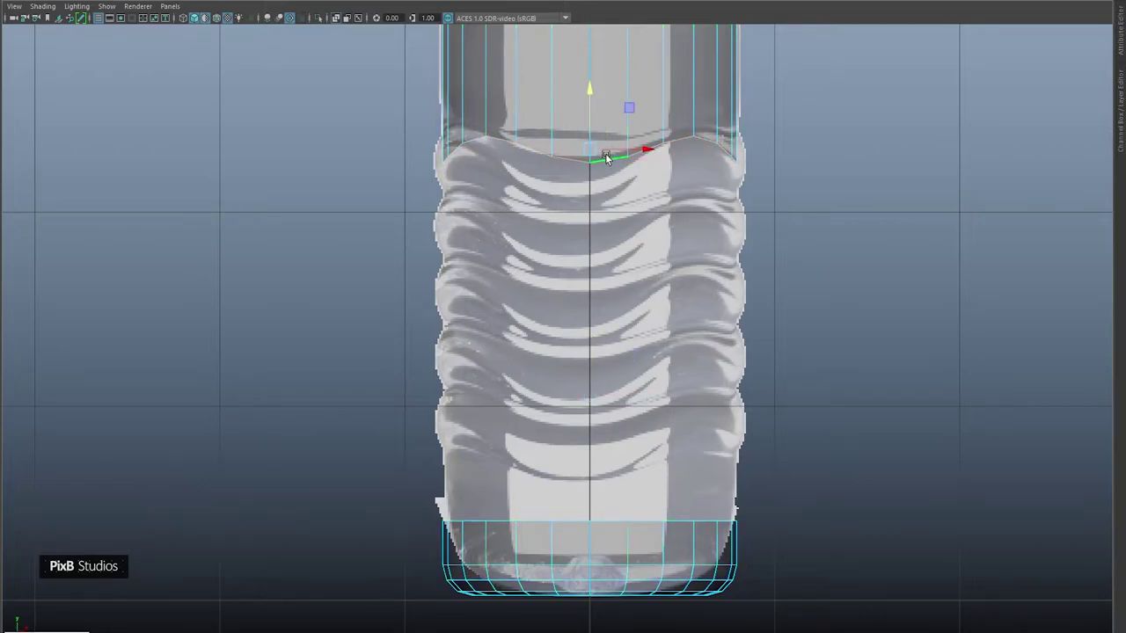
{"action": "left_click_drag", "start_coordinate": [589, 108], "coordinate": [568, 390]}
{"action": "middle_click_drag", "start_coordinate": [542, 339], "coordinate": [540, 378], "text": "alt"}
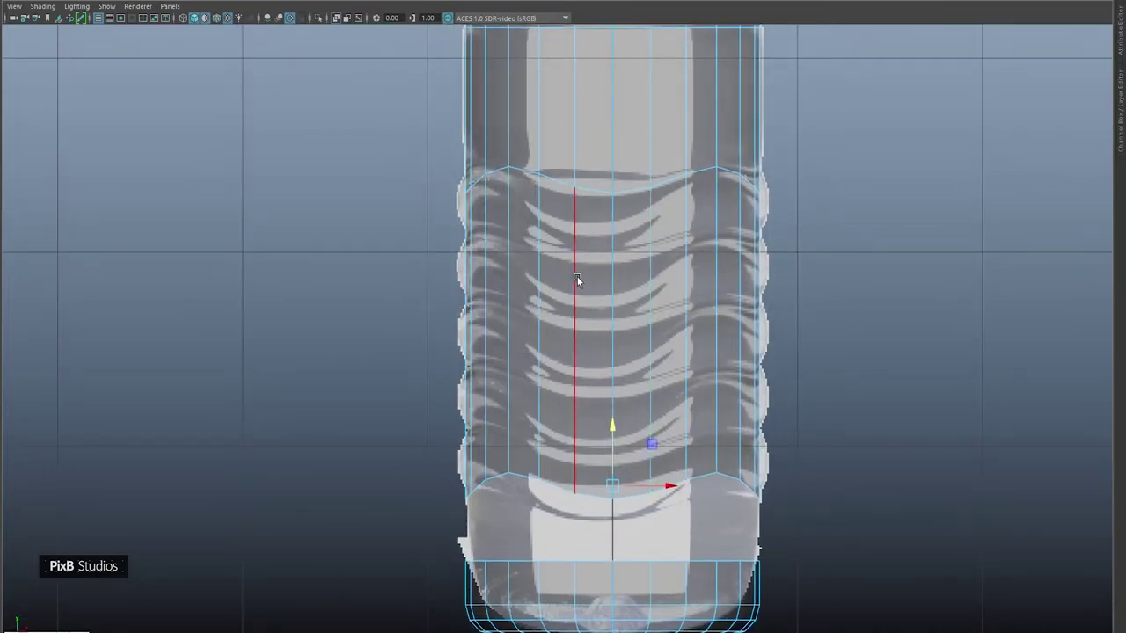
Step: Insert 4 evenly spaced edge loops across the extruded wavy section using the Multiple edge loops option
{"action": "right_click_drag", "start_coordinate": [551, 187], "coordinate": [577, 133]}
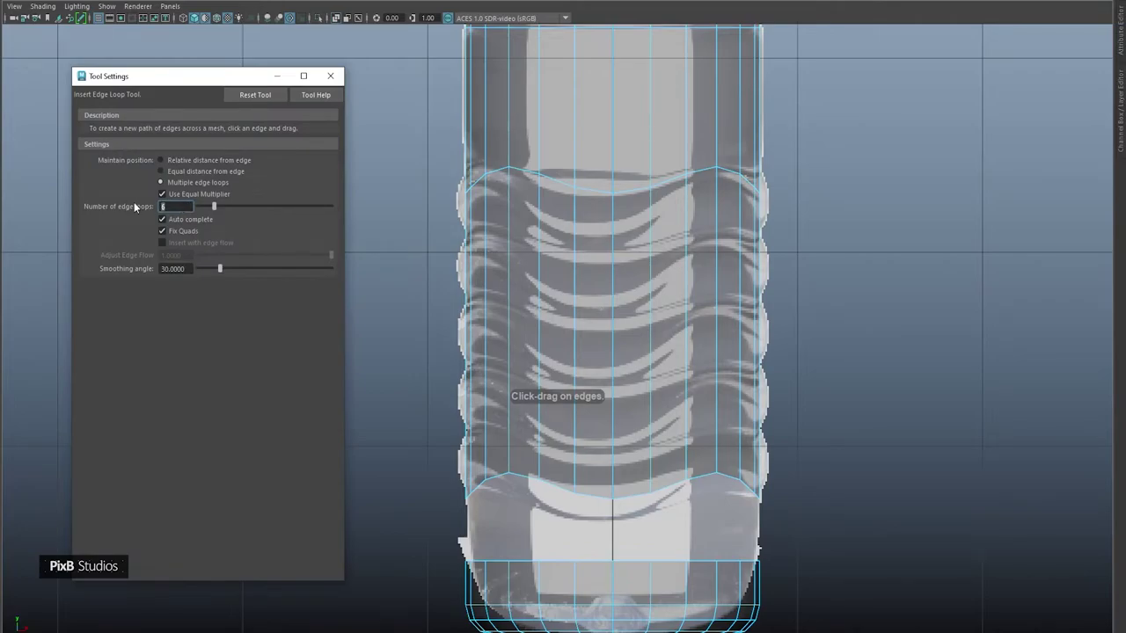
{"action": "type", "text": "4"}
{"action": "key", "text": "Return"}
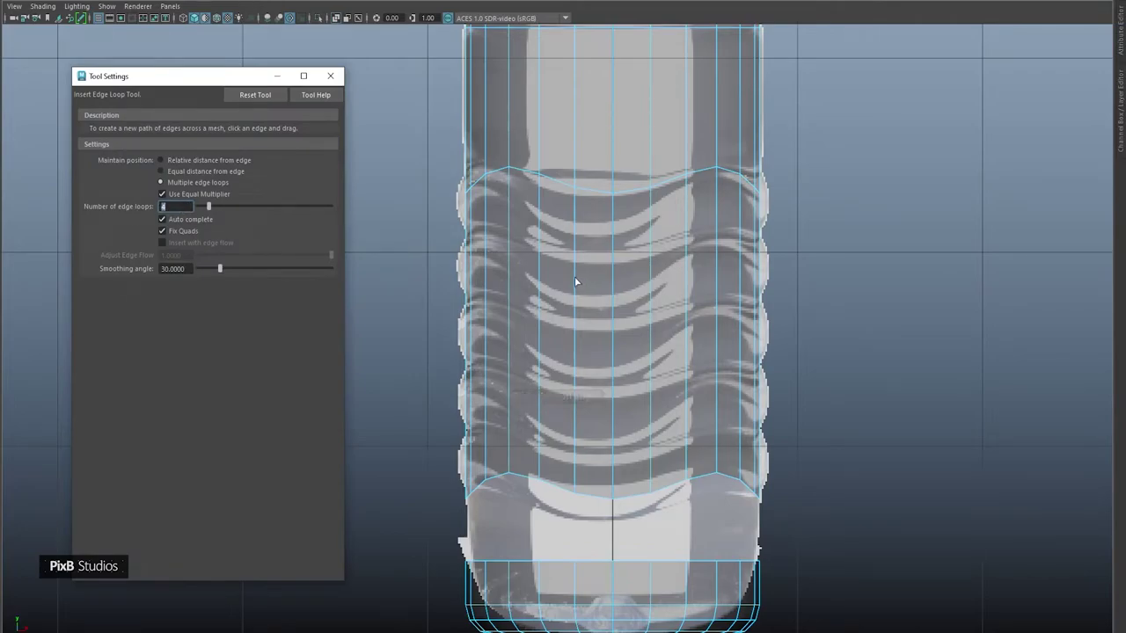
{"action": "left_click", "coordinate": [573, 292]}
{"action": "left_click", "coordinate": [278, 78]}
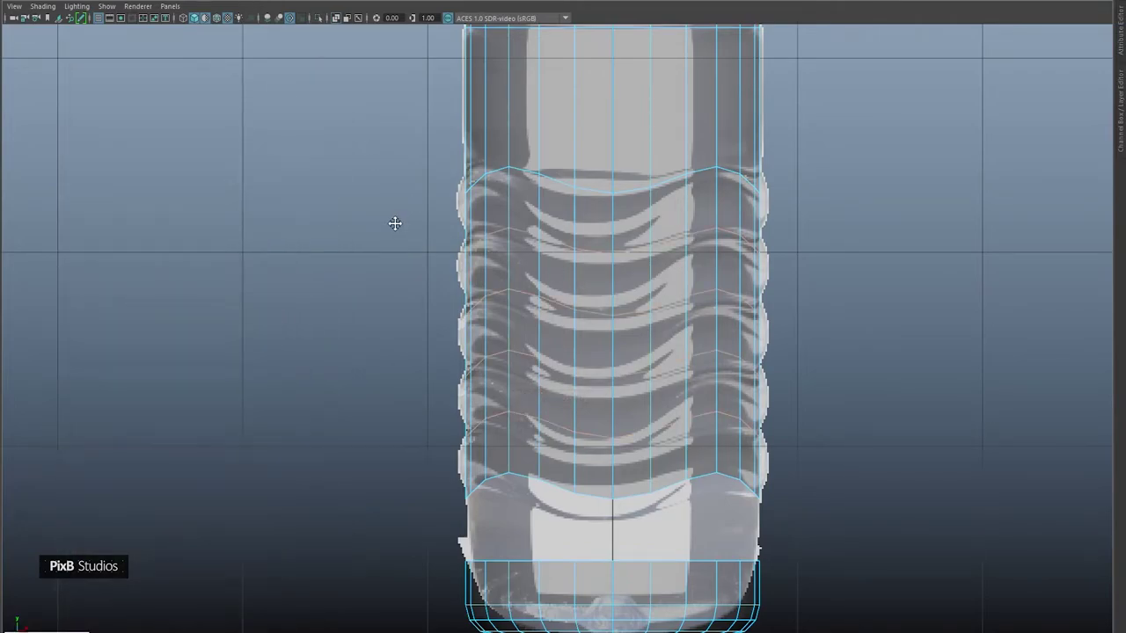
Step: Bridge the gap between the lowest wavy border and the base section's open border
{"action": "scroll", "coordinate": [400, 303], "scroll_direction": "down", "scroll_amount": 4}
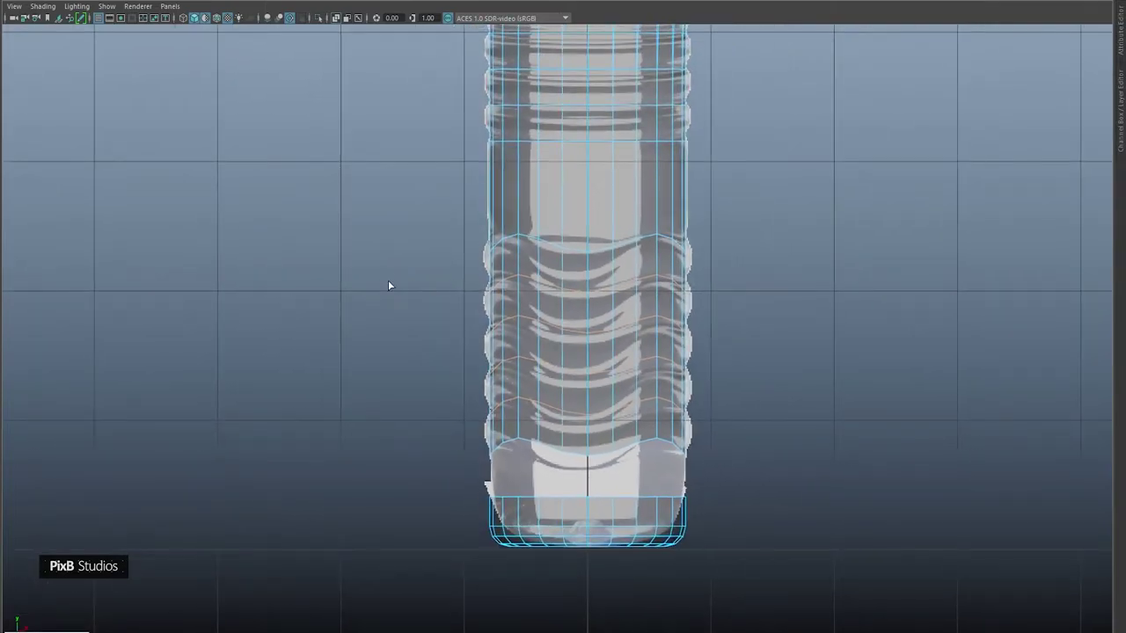
{"action": "middle_click_drag", "start_coordinate": [421, 408], "coordinate": [458, 292], "text": "alt"}
{"action": "scroll", "coordinate": [451, 299], "scroll_direction": "up", "scroll_amount": 2}
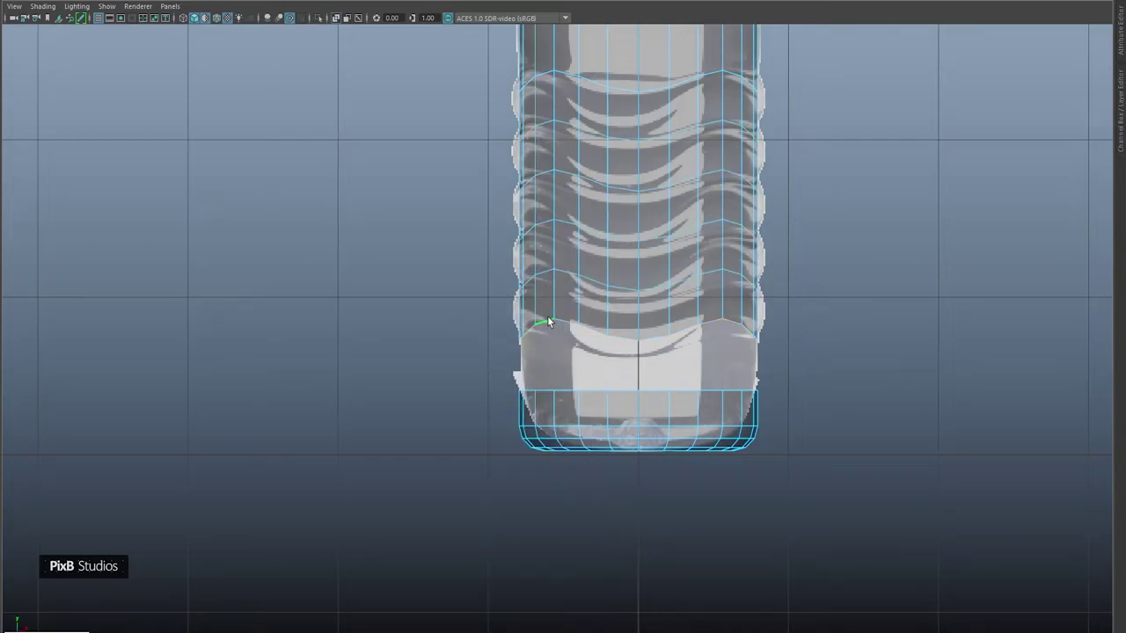
{"action": "right_click_drag", "start_coordinate": [546, 389], "coordinate": [536, 539], "text": "shift"}
Step: Scale the bottom vertex rows of the base inward to taper it towards the reference outline
{"action": "middle_click_drag", "start_coordinate": [588, 418], "coordinate": [568, 384], "text": "alt"}
{"action": "right_click_drag", "start_coordinate": [568, 387], "coordinate": [681, 451], "text": "alt"}
{"action": "middle_click_drag", "start_coordinate": [681, 452], "coordinate": [615, 370], "text": "alt"}
{"action": "right_click_drag", "start_coordinate": [615, 368], "coordinate": [539, 297]}
{"action": "left_click_drag", "start_coordinate": [821, 479], "coordinate": [744, 448]}
{"action": "left_click_drag", "start_coordinate": [393, 356], "coordinate": [393, 356]}
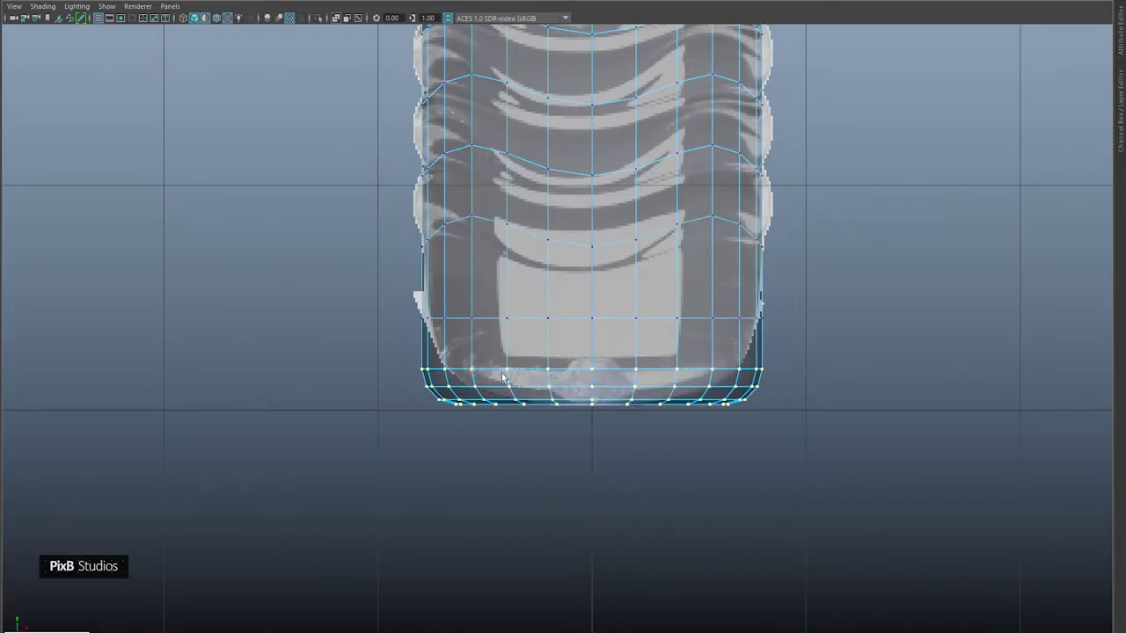
{"action": "key", "text": "w"}
{"action": "left_click_drag", "start_coordinate": [592, 390], "coordinate": [580, 388]}
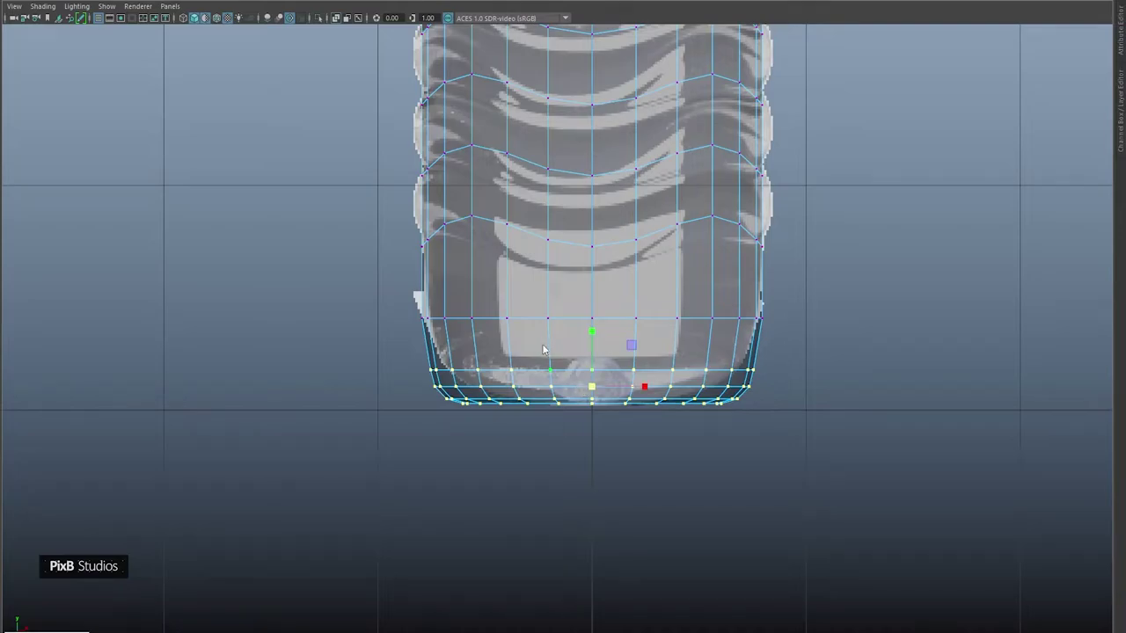
Step: Bevel the straight edge loop above the base with a fraction of 0.5 and 1 segment, and return to object mode
{"action": "right_click_drag", "start_coordinate": [543, 312], "coordinate": [539, 279]}
{"action": "double_click", "coordinate": [527, 316]}
{"action": "key", "text": "ctrl+b"}
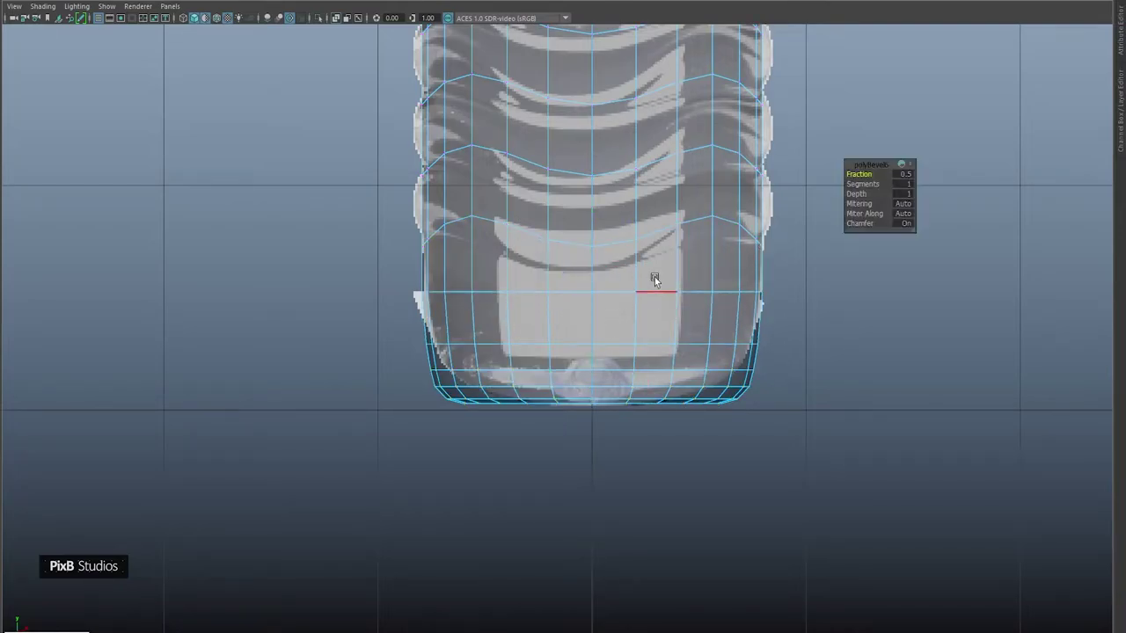
{"action": "key", "text": "F8"}
{"action": "middle_click_drag", "start_coordinate": [627, 255], "coordinate": [633, 295], "text": "alt"}
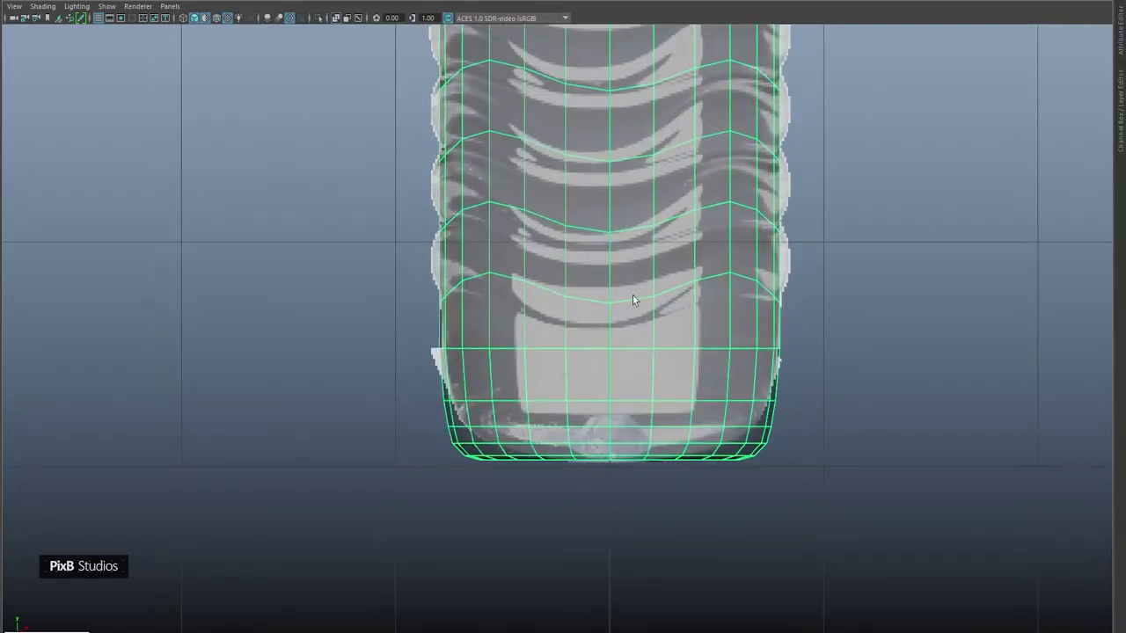
Step: Switch to the perspective view with shaded display and turn off X-ray
{"action": "key", "text": "space"}
{"action": "left_click_drag", "start_coordinate": [633, 295], "coordinate": [624, 172]}
{"action": "key", "text": "5"}
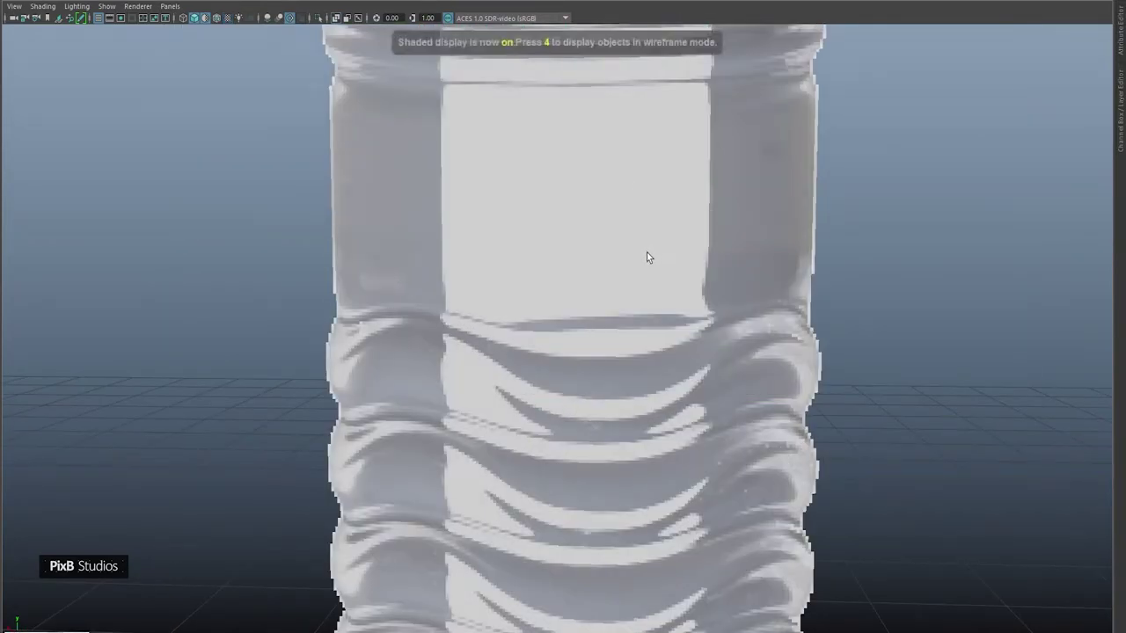
{"action": "right_click_drag", "start_coordinate": [679, 354], "coordinate": [619, 178], "text": "alt"}
{"action": "left_click_drag", "start_coordinate": [747, 200], "coordinate": [464, 280], "text": "alt"}
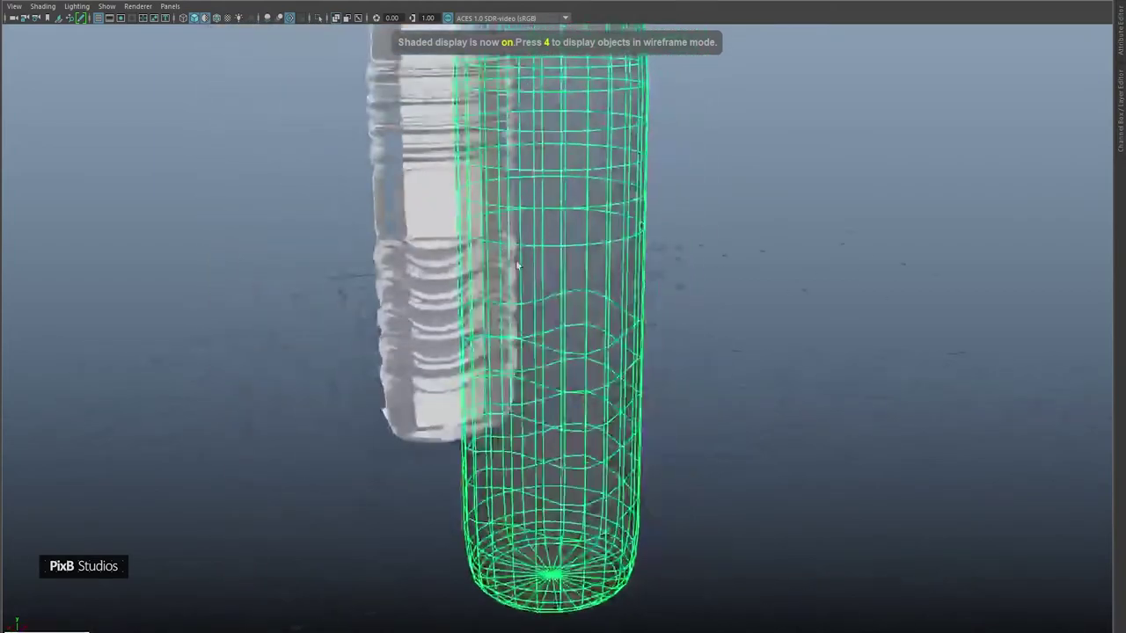
{"action": "left_click", "coordinate": [336, 18]}
{"action": "scroll", "coordinate": [575, 308], "scroll_direction": "down", "scroll_amount": 4}
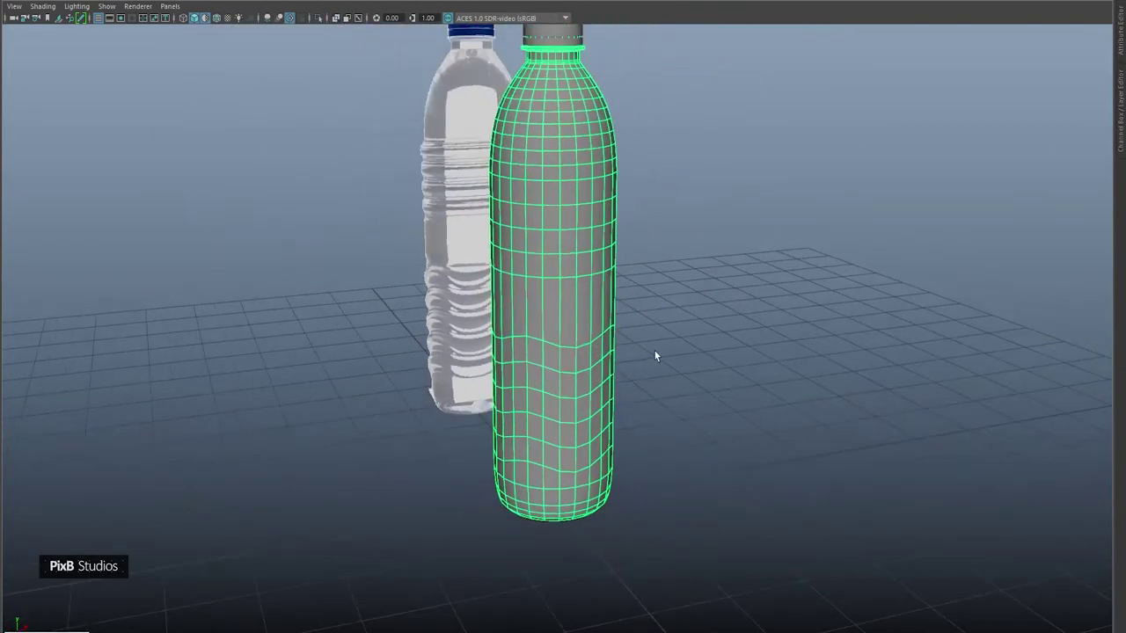
Step: Examine the bottle's wavy edge loops and tapered base from several angles
{"action": "left_click_drag", "start_coordinate": [654, 352], "coordinate": [517, 327], "text": "alt"}
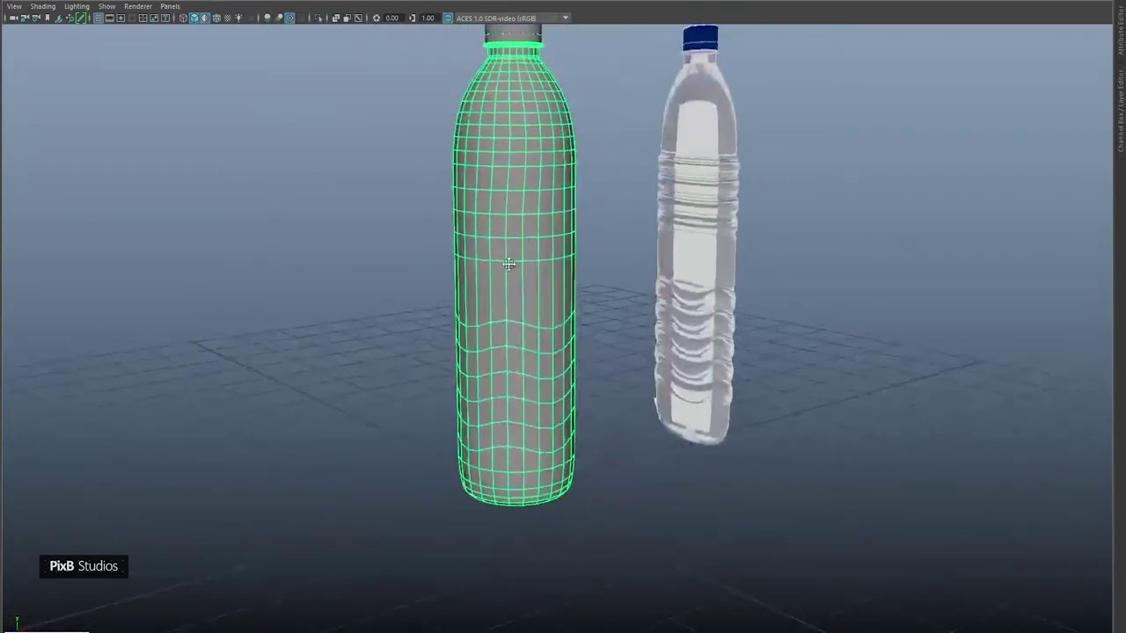
{"action": "middle_click_drag", "start_coordinate": [507, 262], "coordinate": [577, 334], "text": "alt"}
{"action": "right_click_drag", "start_coordinate": [564, 299], "coordinate": [675, 349], "text": "alt"}
{"action": "mouse_move", "coordinate": [676, 350]}
{"action": "left_mouse_down", "text": "alt"}
{"action": "mouse_move", "coordinate": [612, 346]}
{"action": "mouse_move", "coordinate": [686, 359]}
{"action": "left_mouse_up", "text": "alt"}
{"action": "right_click_drag", "start_coordinate": [680, 363], "coordinate": [608, 328], "text": "alt"}
{"action": "left_click_drag", "start_coordinate": [607, 328], "coordinate": [674, 307], "text": "alt"}
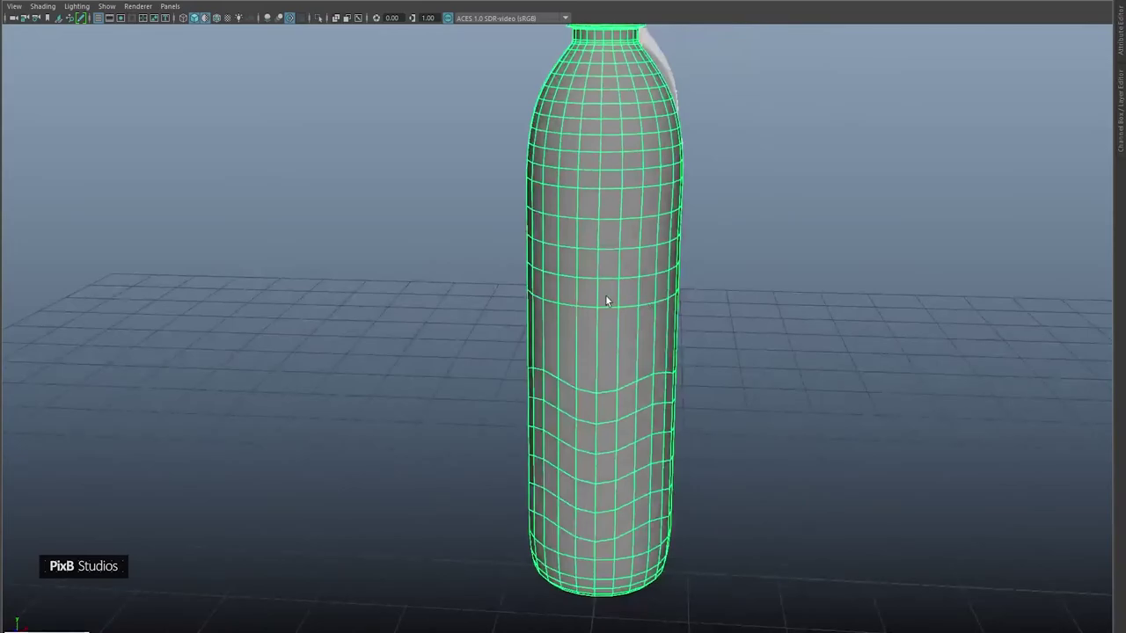
{"action": "left_click_drag", "start_coordinate": [607, 296], "coordinate": [648, 322], "text": "alt"}
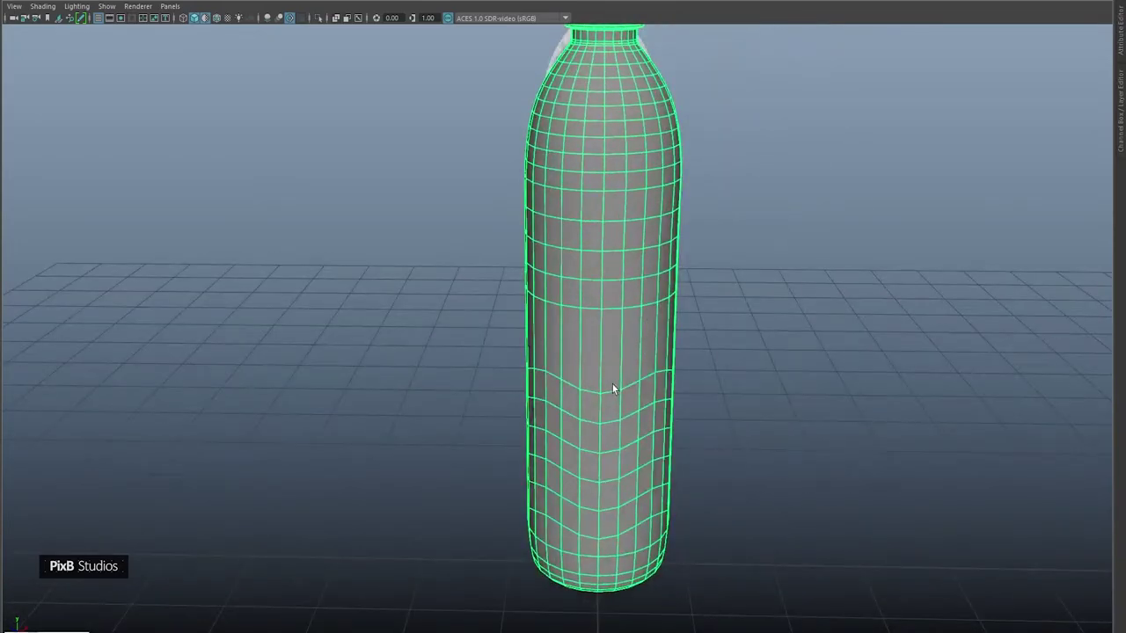
{"action": "left_click_drag", "start_coordinate": [610, 390], "coordinate": [627, 311], "text": "alt"}
Step: Select the wavy edge loops around the bottle's lower section in the front view
{"action": "key", "text": "space"}
{"action": "middle_click_drag", "start_coordinate": [627, 317], "coordinate": [633, 375], "text": "alt"}
{"action": "right_click_drag", "start_coordinate": [620, 299], "coordinate": [617, 264]}
{"action": "double_click", "coordinate": [594, 296], "text": "shift"}
{"action": "double_click", "coordinate": [589, 222], "text": "shift"}
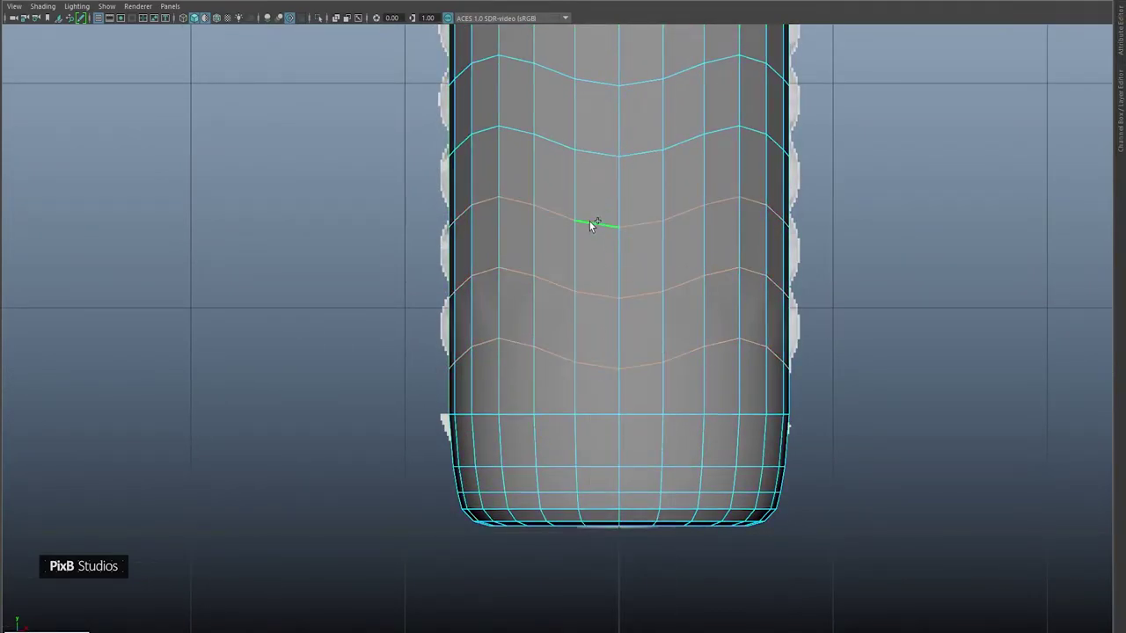
{"action": "double_click", "coordinate": [589, 147], "text": "shift"}
{"action": "right_click_drag", "start_coordinate": [627, 224], "coordinate": [608, 132], "text": "alt"}
{"action": "middle_click_drag", "start_coordinate": [609, 132], "coordinate": [630, 294], "text": "alt"}
{"action": "right_click_drag", "start_coordinate": [542, 217], "coordinate": [633, 342], "text": "alt"}
{"action": "middle_click_drag", "start_coordinate": [633, 342], "coordinate": [632, 398], "text": "alt"}
{"action": "scroll", "coordinate": [632, 398], "scroll_direction": "up", "scroll_amount": 2}
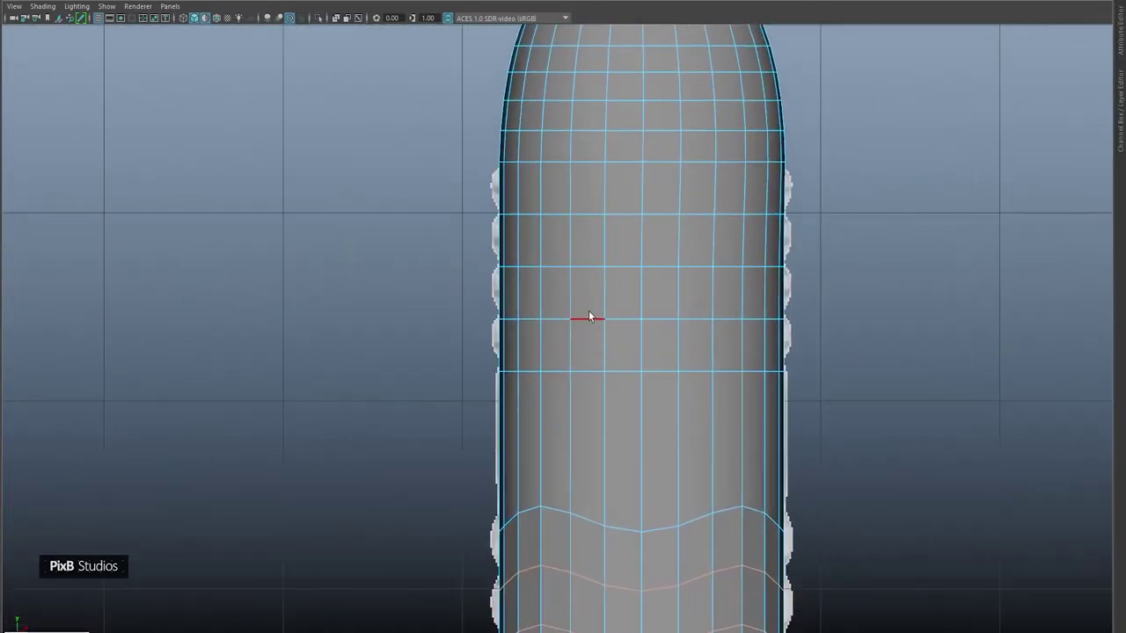
Step: Add the five straight edge loops of the upper rib area to the selection and bevel all loops with a fraction of 0.25
{"action": "double_click", "coordinate": [590, 318], "text": "shift"}
{"action": "double_click", "coordinate": [593, 371], "text": "shift"}
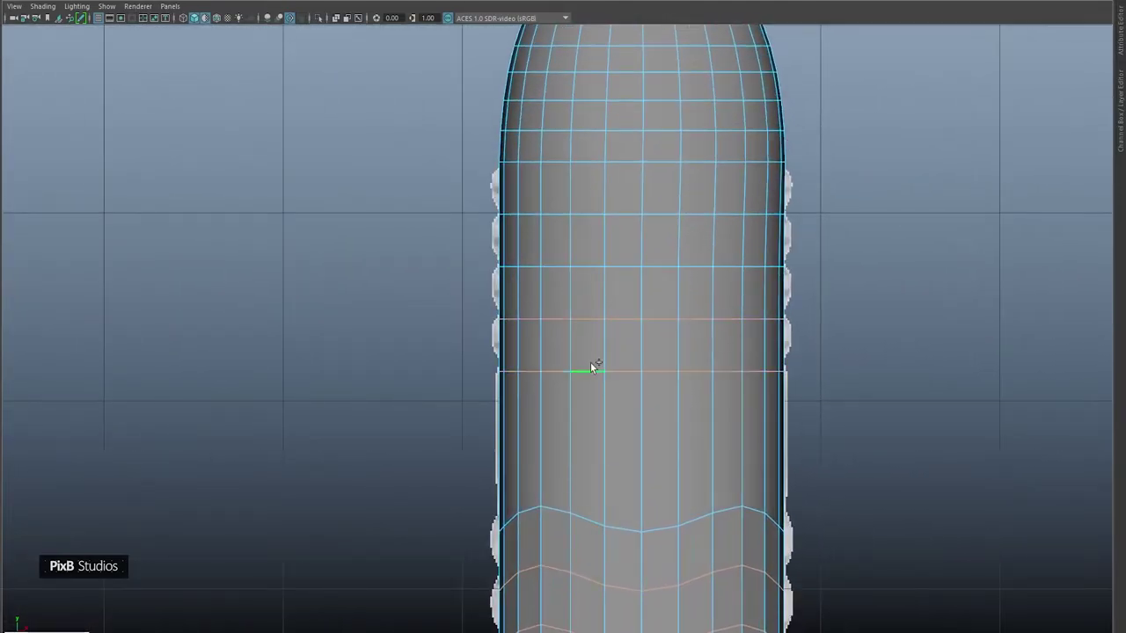
{"action": "double_click", "coordinate": [580, 265], "text": "shift"}
{"action": "double_click", "coordinate": [586, 166], "text": "shift"}
{"action": "middle_click_drag", "start_coordinate": [608, 364], "coordinate": [608, 284], "text": "alt"}
{"action": "scroll", "coordinate": [615, 445], "scroll_direction": "down", "scroll_amount": 4}
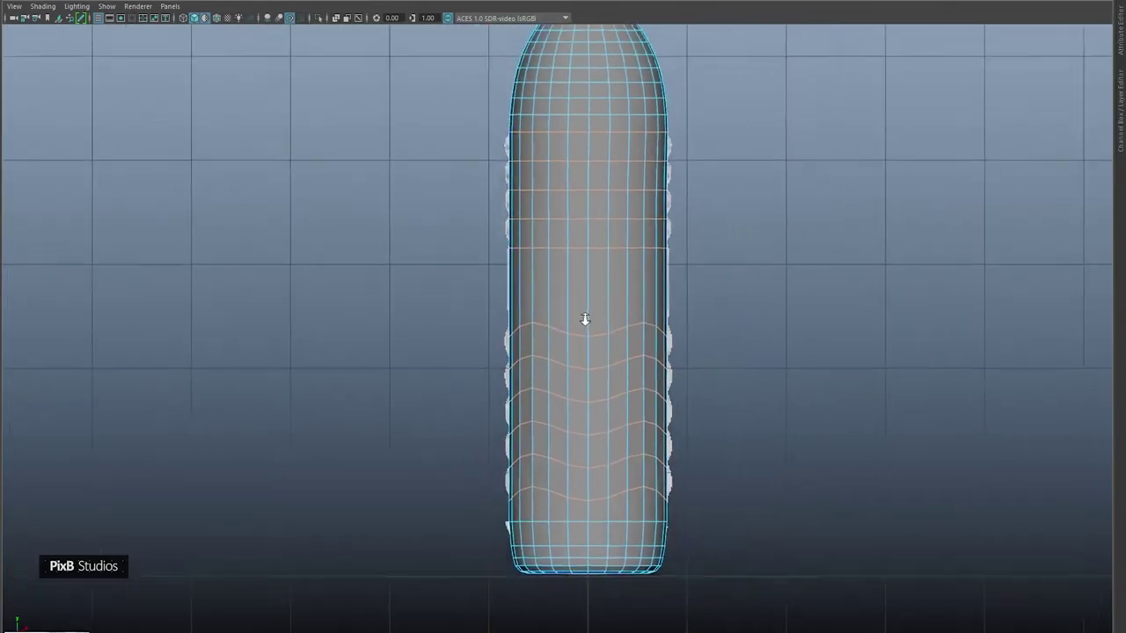
{"action": "key", "text": "ctrl+b"}
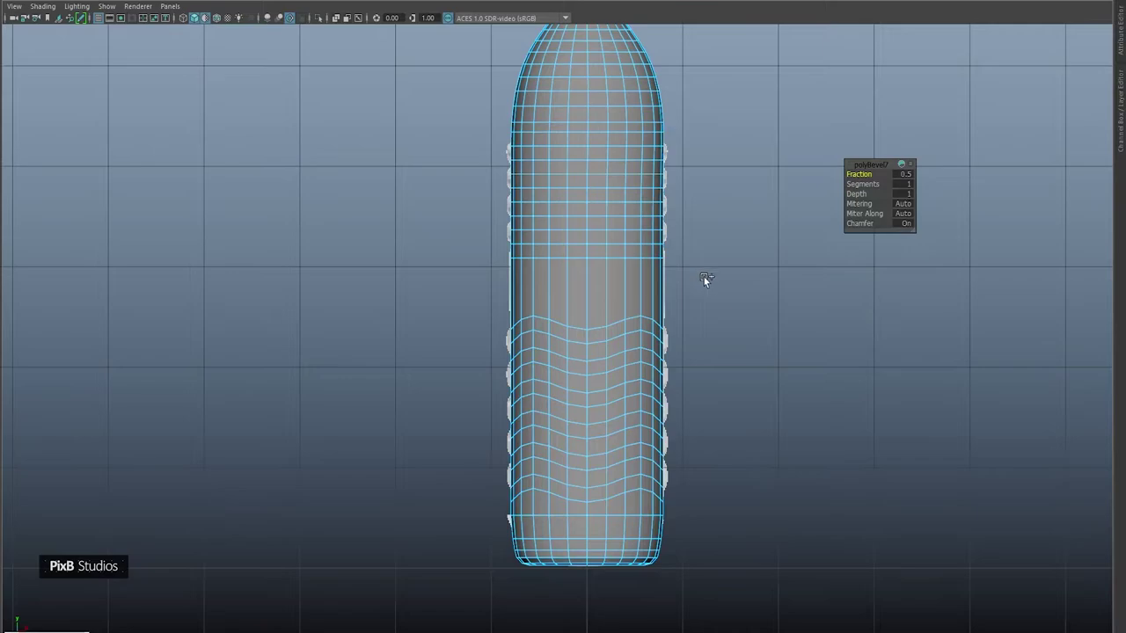
{"action": "middle_click_drag", "start_coordinate": [725, 270], "coordinate": [602, 270]}
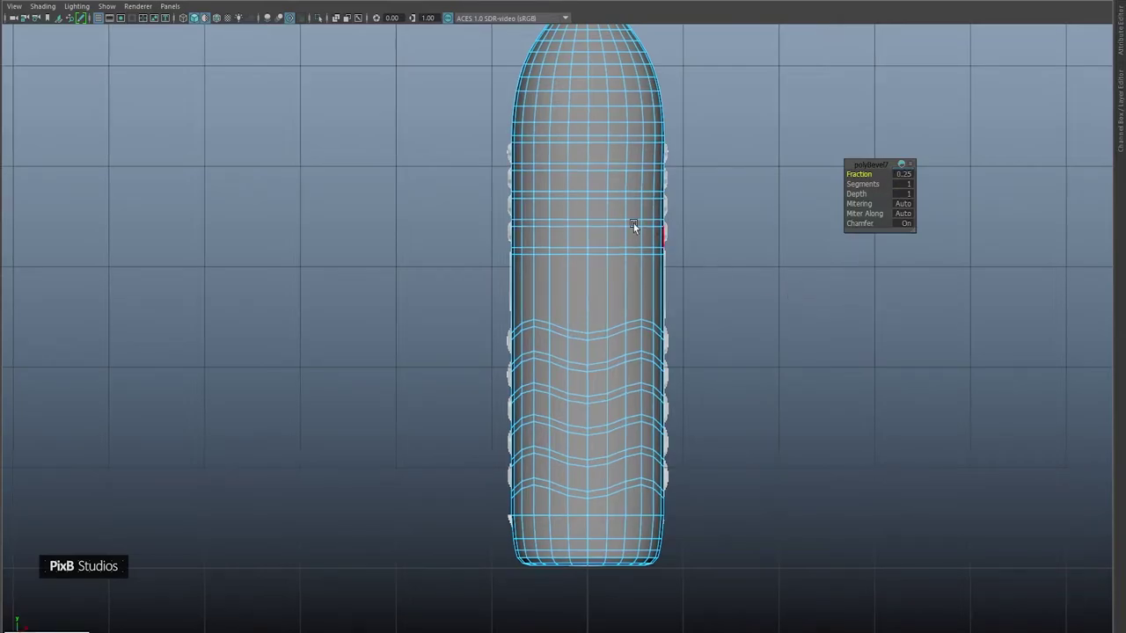
{"action": "scroll", "coordinate": [641, 231], "scroll_direction": "up", "scroll_amount": 1}
Step: Select the four wide horizontal face bands between the bevelled loops on the bottle's upper body
{"action": "right_click_drag", "start_coordinate": [621, 195], "coordinate": [548, 147]}
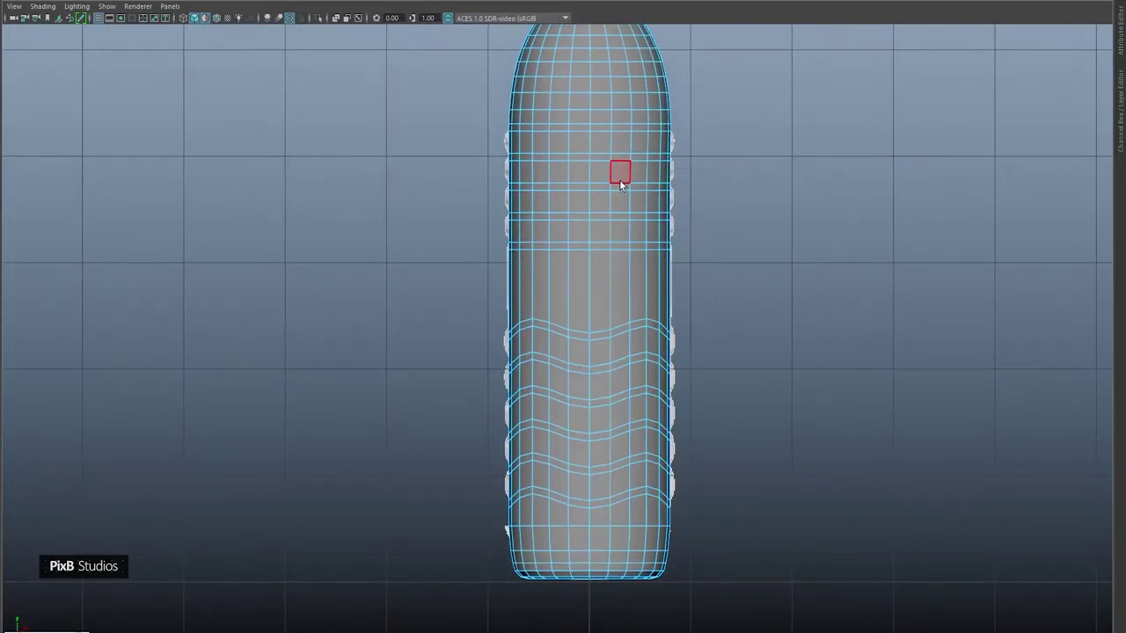
{"action": "left_click_drag", "start_coordinate": [620, 182], "coordinate": [612, 226], "text": "alt"}
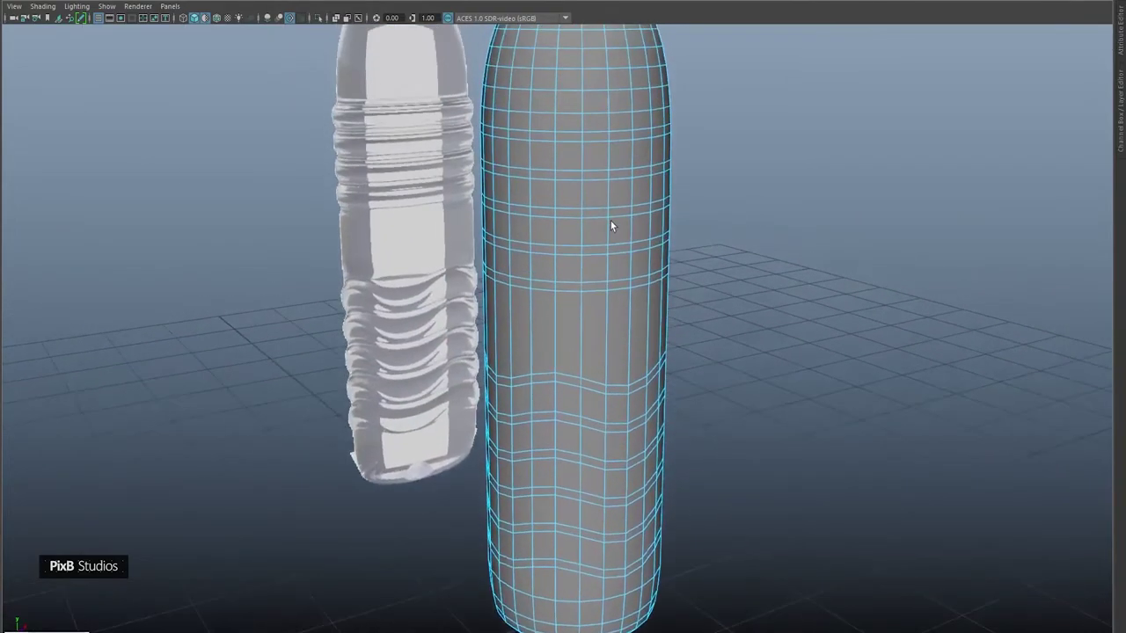
{"action": "double_click", "coordinate": [574, 157], "text": "shift"}
{"action": "double_click", "coordinate": [542, 192], "text": "shift"}
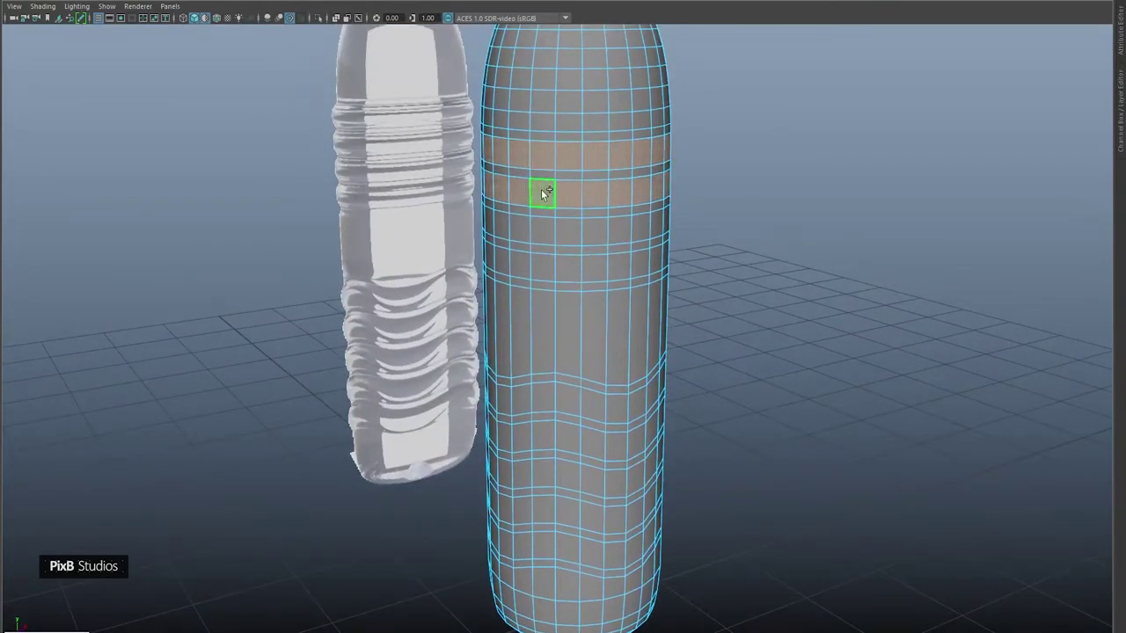
{"action": "double_click", "coordinate": [570, 238], "text": "shift"}
{"action": "double_click", "coordinate": [575, 269], "text": "shift"}
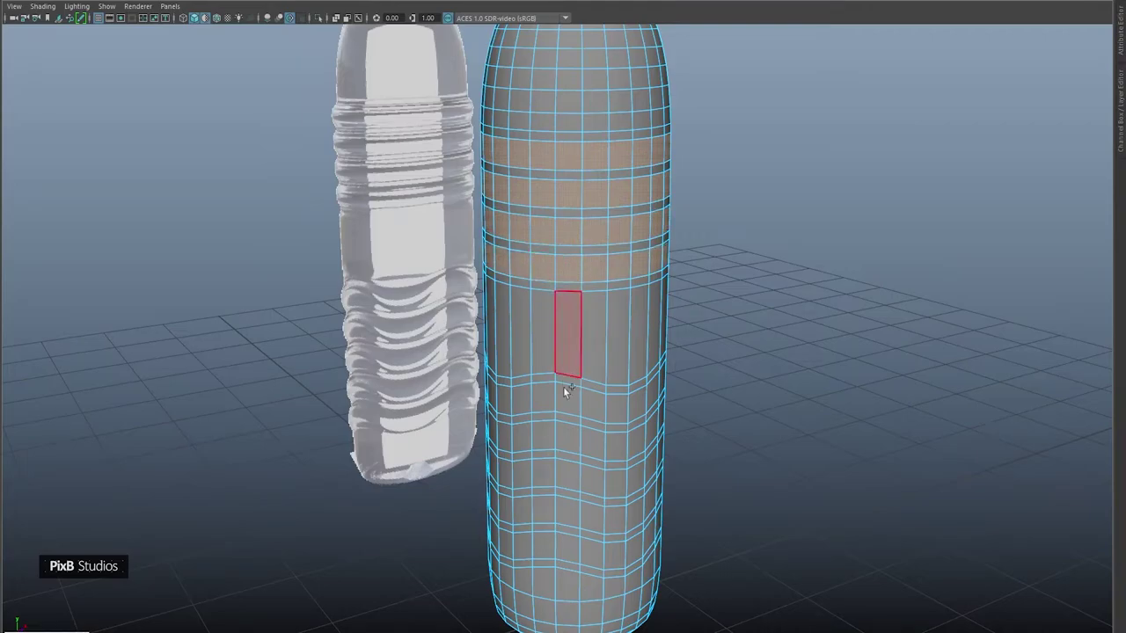
Step: Add the five wide wavy face bands and extrude all selected bands with thickness 0.038 and offset 0.036
{"action": "double_click", "coordinate": [561, 406], "text": "shift"}
{"action": "double_click", "coordinate": [563, 439], "text": "shift"}
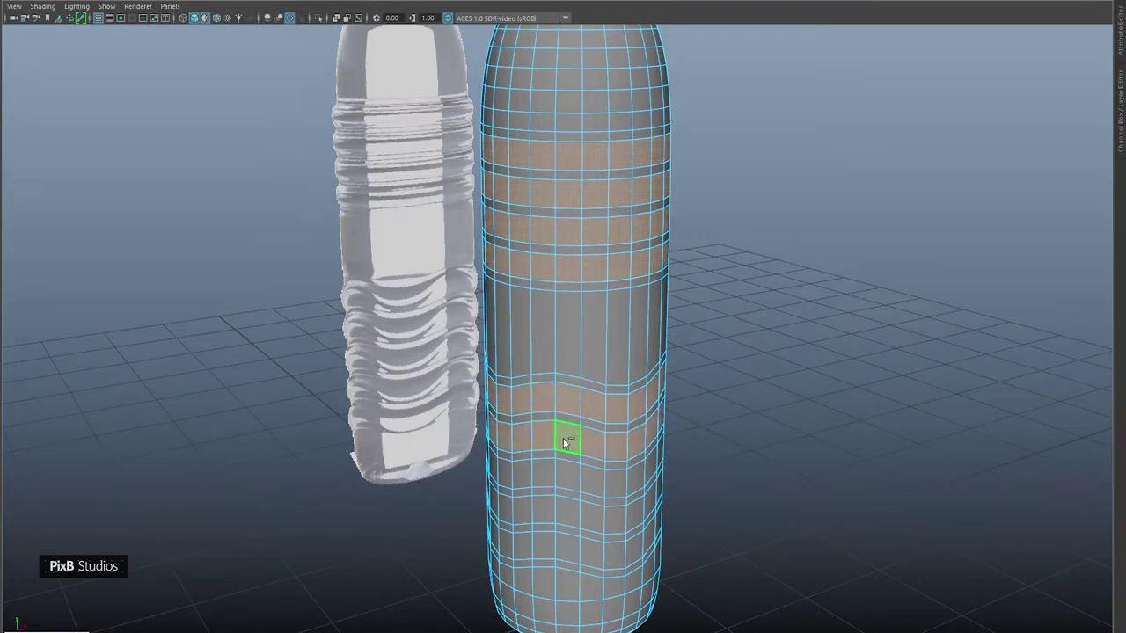
{"action": "double_click", "coordinate": [552, 477], "text": "shift"}
{"action": "double_click", "coordinate": [566, 512], "text": "shift"}
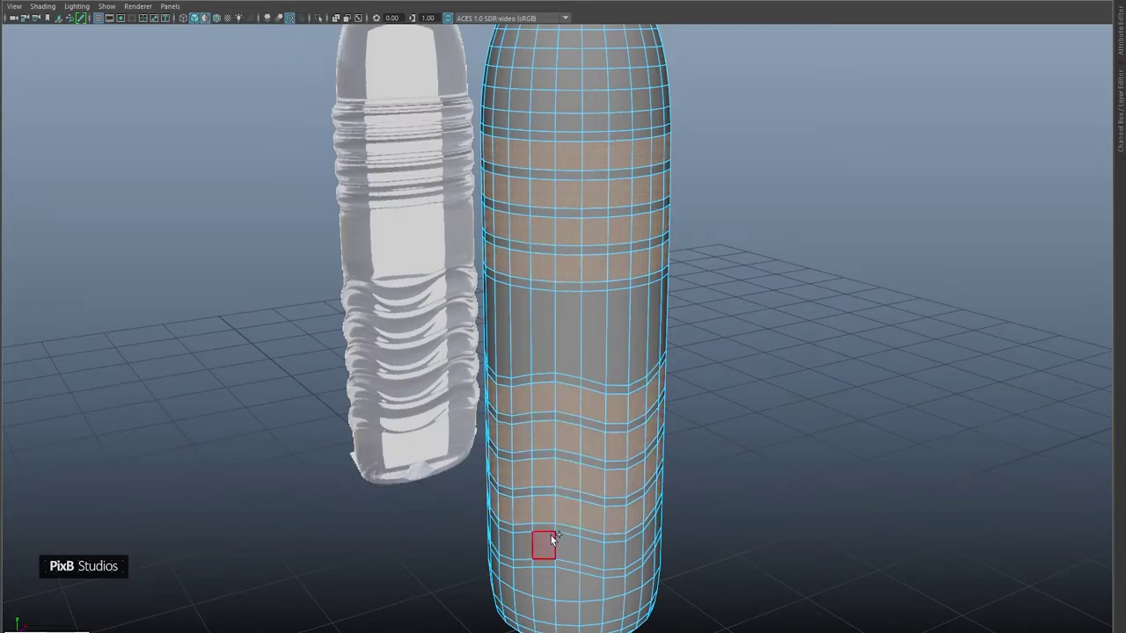
{"action": "double_click", "coordinate": [567, 546], "text": "shift"}
{"action": "left_click_drag", "start_coordinate": [614, 462], "coordinate": [595, 314], "text": "alt"}
{"action": "key", "text": "ctrl+e"}
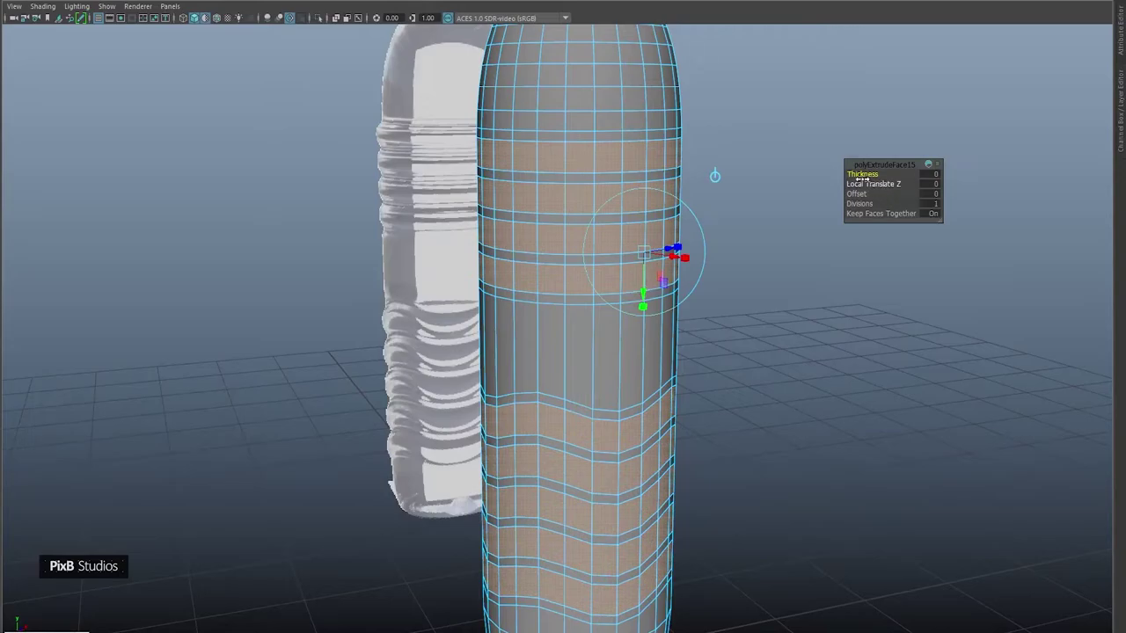
{"action": "mouse_move", "coordinate": [859, 174]}
{"action": "left_mouse_down"}
{"action": "mouse_move", "coordinate": [875, 174]}
{"action": "mouse_move", "coordinate": [860, 194]}
{"action": "left_mouse_up"}
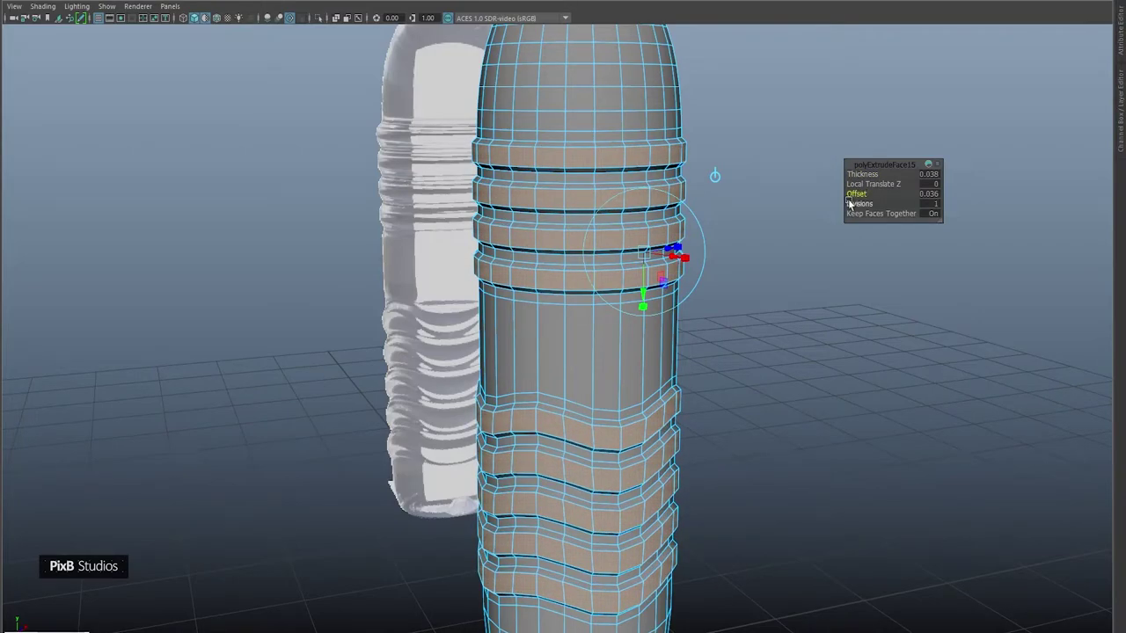
Step: Preview the extruded ribs with smoothing and examine the bottle in object mode beside the reference
{"action": "key", "text": "3"}
{"action": "right_click_drag", "start_coordinate": [663, 146], "coordinate": [681, 305]}
{"action": "left_click", "coordinate": [753, 152]}
{"action": "left_click_drag", "start_coordinate": [682, 305], "coordinate": [622, 156], "text": "alt"}
{"action": "right_click_drag", "start_coordinate": [621, 157], "coordinate": [625, 188], "text": "alt"}
{"action": "left_click", "coordinate": [597, 192]}
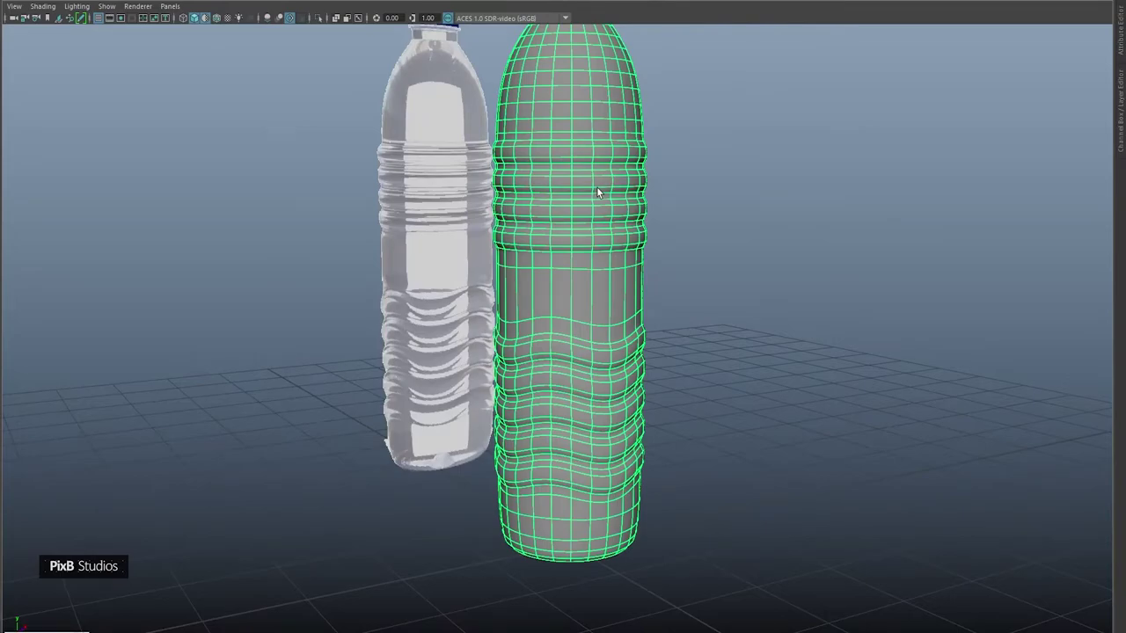
Step: Turn off the smooth preview and insert an edge loop in each narrow band between and below the upper ribs
{"action": "key", "text": "1"}
{"action": "right_click_drag", "start_coordinate": [596, 192], "coordinate": [585, 191], "text": "alt"}
{"action": "middle_click_drag", "start_coordinate": [586, 191], "coordinate": [586, 289], "text": "alt"}
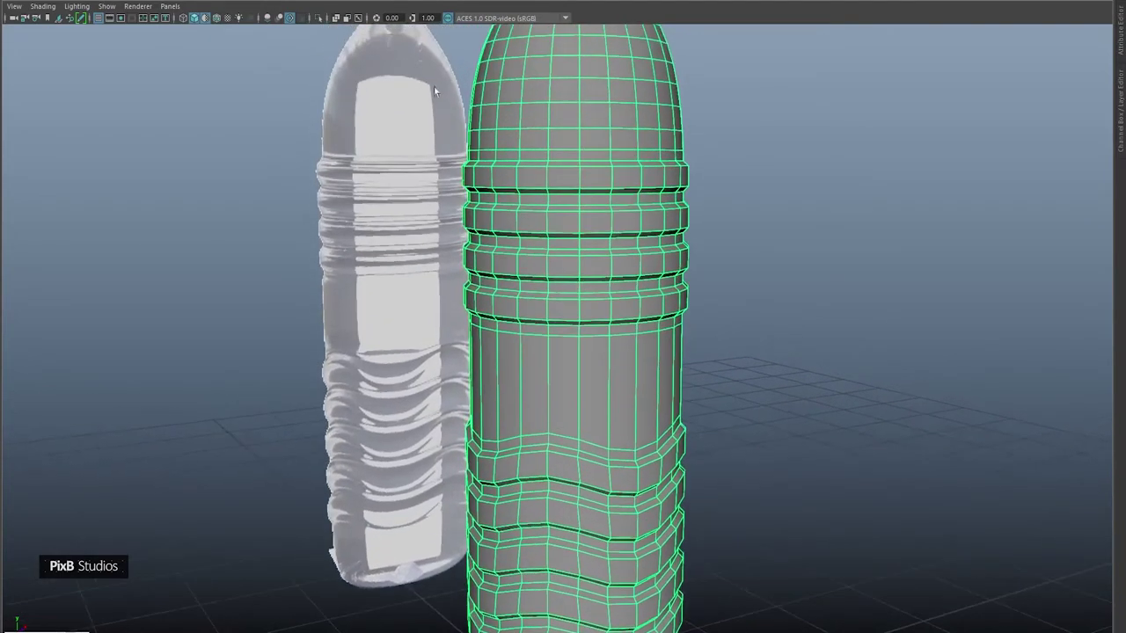
{"action": "right_click_drag", "start_coordinate": [434, 89], "coordinate": [541, 145], "text": "alt"}
{"action": "middle_click_drag", "start_coordinate": [541, 145], "coordinate": [554, 202], "text": "alt"}
{"action": "right_click_drag", "start_coordinate": [554, 201], "coordinate": [609, 216], "text": "alt"}
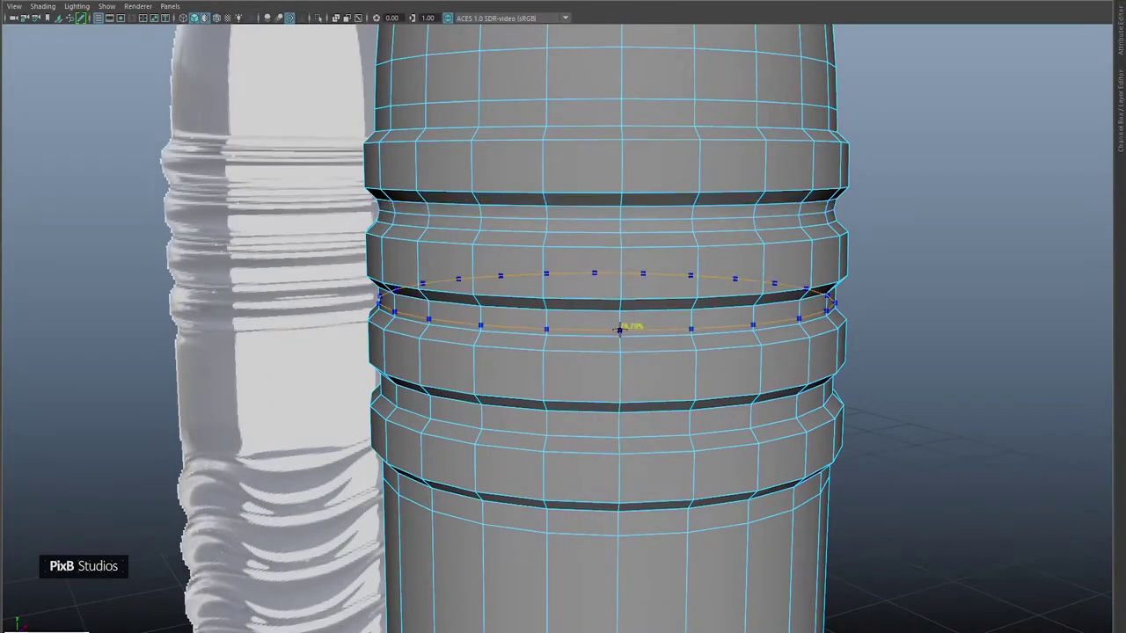
{"action": "middle_click_drag", "start_coordinate": [631, 461], "coordinate": [617, 288], "text": "alt"}
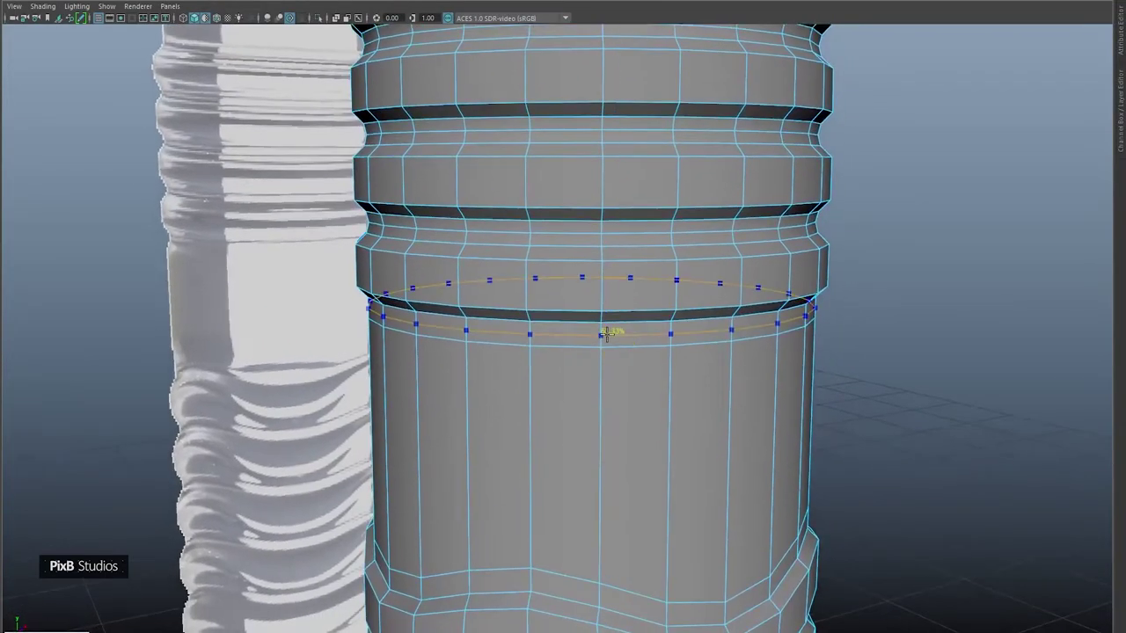
{"action": "left_click", "coordinate": [607, 330]}
Step: Insert edge loops along the narrow wavy bands above, between and below the lower ribs
{"action": "middle_click_drag", "start_coordinate": [604, 404], "coordinate": [589, 171], "text": "alt"}
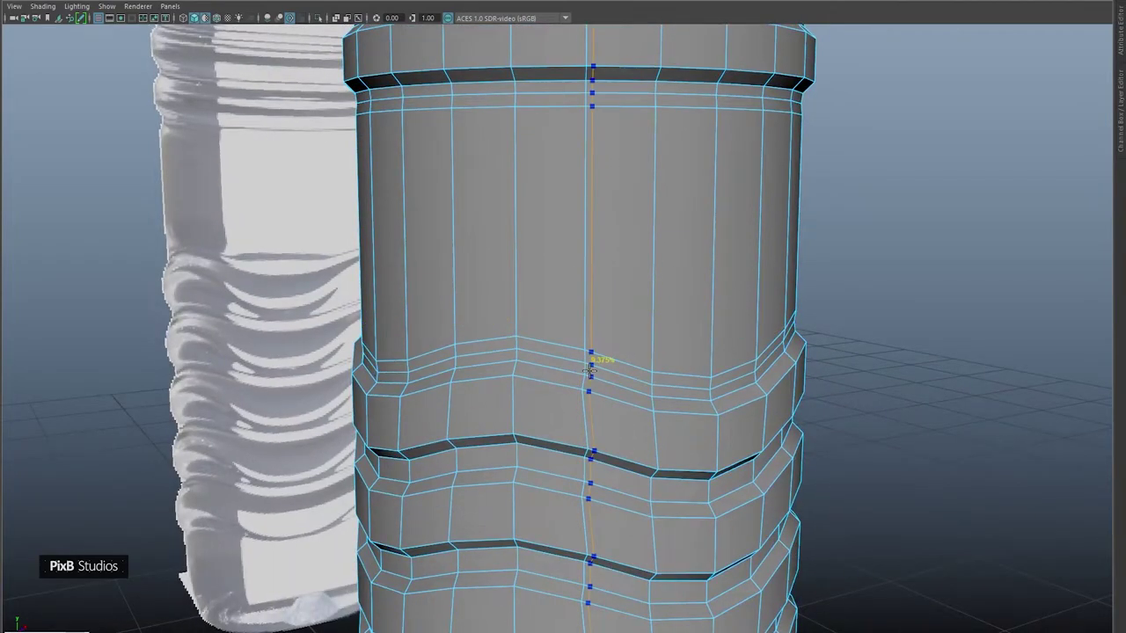
{"action": "right_click", "coordinate": [593, 305], "text": "ctrl+shift"}
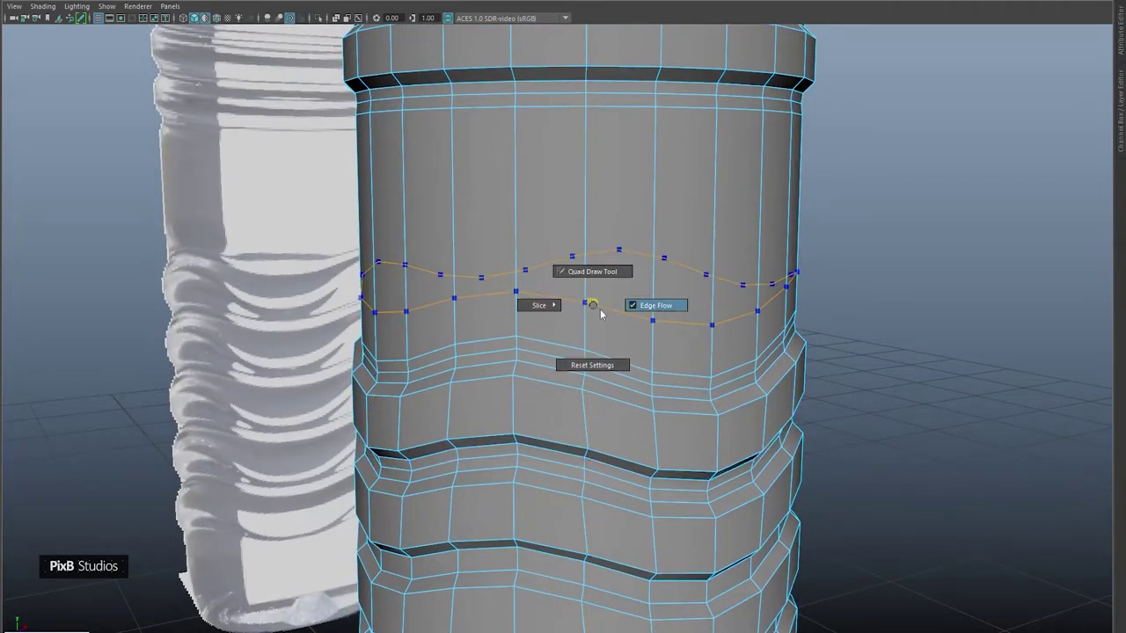
{"action": "middle_click_drag", "start_coordinate": [576, 391], "coordinate": [584, 146], "text": "alt"}
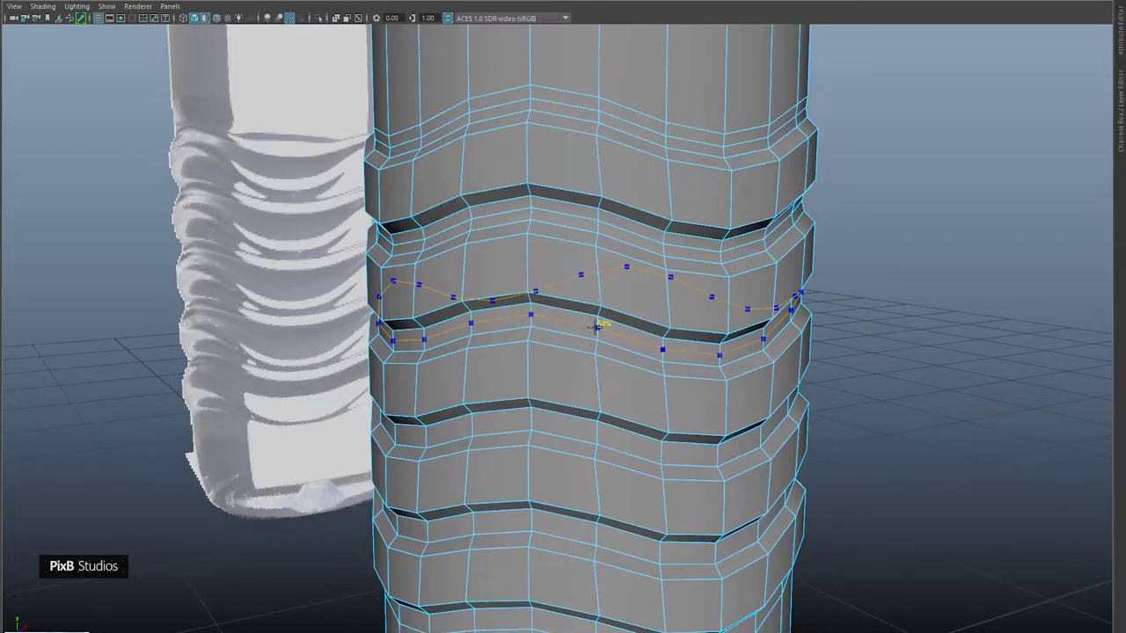
{"action": "left_click", "coordinate": [602, 324], "text": "ctrl"}
{"action": "middle_click_drag", "start_coordinate": [602, 326], "coordinate": [582, 165], "text": "alt"}
{"action": "left_click", "coordinate": [589, 251], "text": "ctrl"}
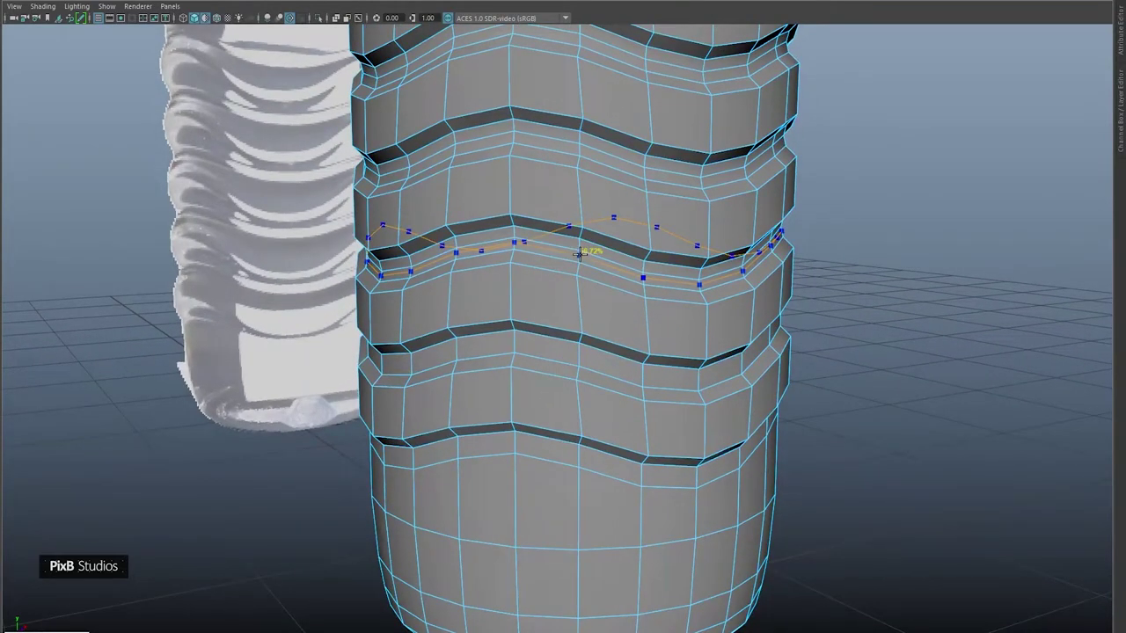
{"action": "middle_click_drag", "start_coordinate": [560, 341], "coordinate": [557, 220], "text": "alt"}
{"action": "left_click_drag", "start_coordinate": [557, 221], "coordinate": [538, 210], "text": "alt"}
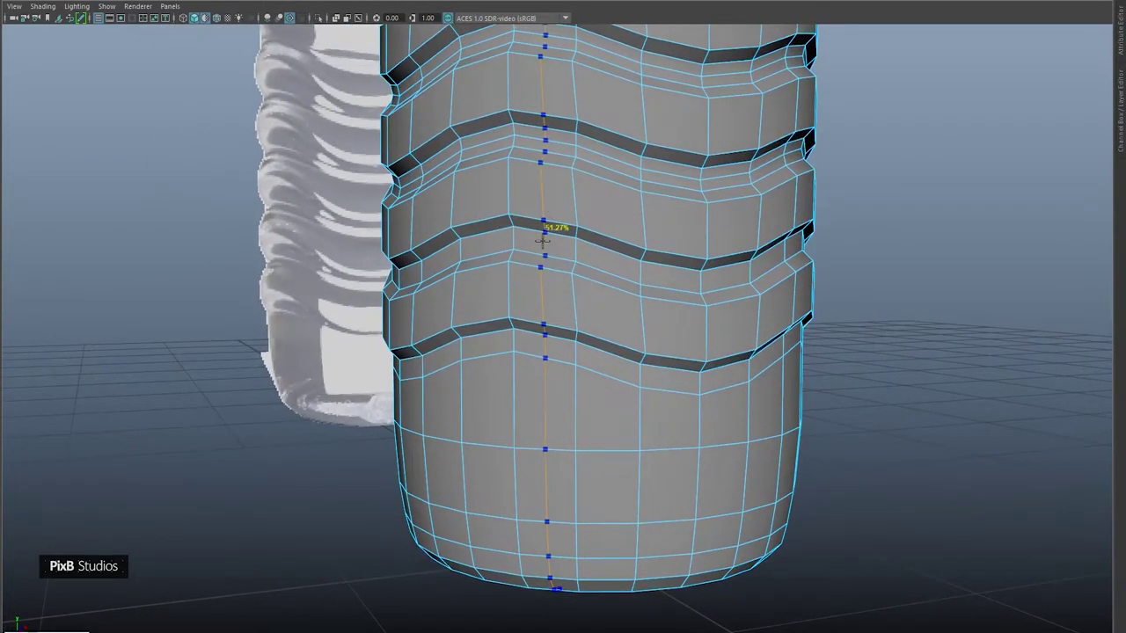
{"action": "left_click", "coordinate": [513, 238], "text": "ctrl"}
{"action": "left_click", "coordinate": [514, 340], "text": "ctrl"}
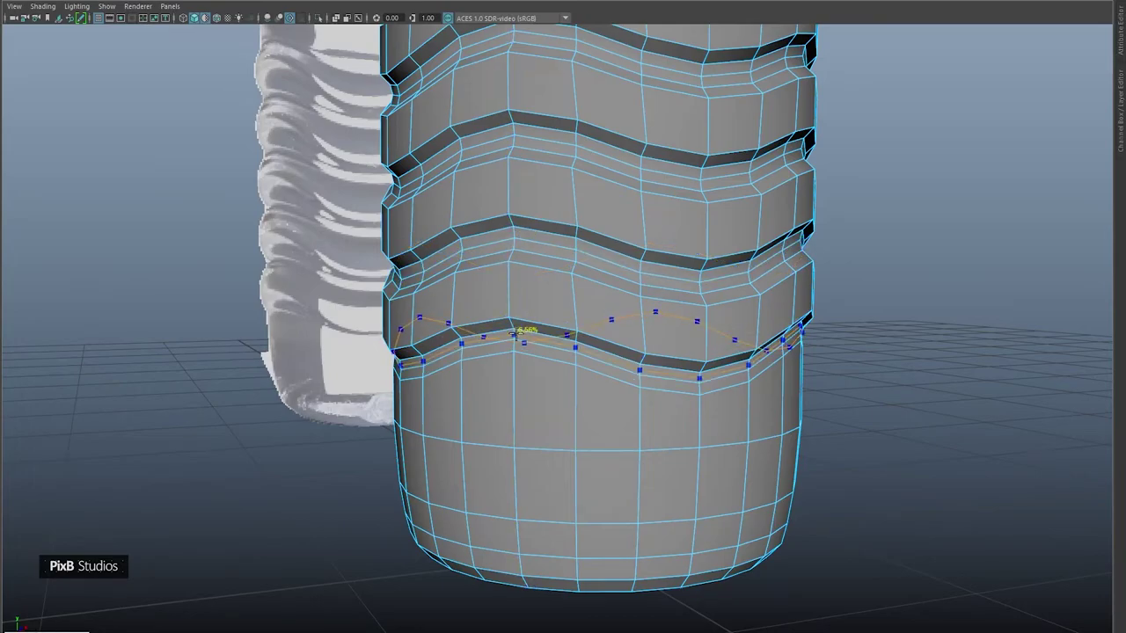
Step: Preview the bottle with smoothing and compare its ribs and grooves with the reference from several angles
{"action": "key", "text": "3"}
{"action": "key", "text": "q"}
{"action": "left_click", "coordinate": [942, 193]}
{"action": "right_click_drag", "start_coordinate": [941, 193], "coordinate": [770, 145], "text": "alt"}
{"action": "middle_click_drag", "start_coordinate": [771, 145], "coordinate": [779, 255], "text": "alt"}
{"action": "left_click_drag", "start_coordinate": [779, 255], "coordinate": [693, 173], "text": "alt"}
{"action": "right_click_drag", "start_coordinate": [584, 198], "coordinate": [663, 212], "text": "alt"}
{"action": "middle_click_drag", "start_coordinate": [662, 211], "coordinate": [675, 317], "text": "alt"}
{"action": "right_click_drag", "start_coordinate": [675, 320], "coordinate": [615, 206], "text": "alt"}
{"action": "left_click", "coordinate": [615, 206]}
{"action": "middle_click_drag", "start_coordinate": [615, 206], "coordinate": [614, 266], "text": "alt"}
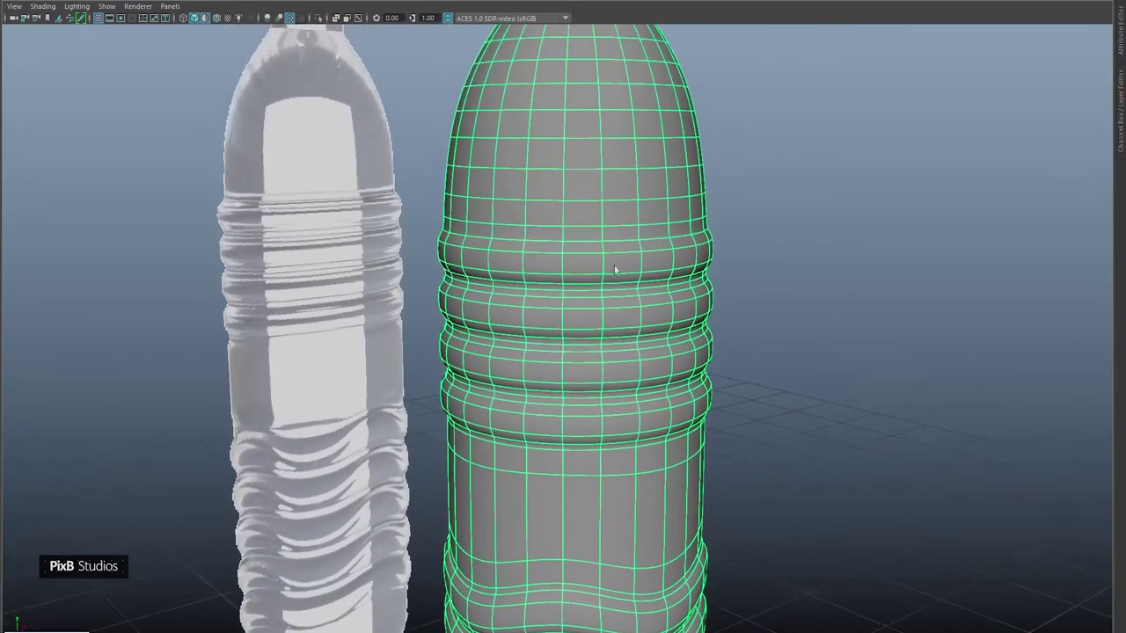
{"action": "right_click_drag", "start_coordinate": [614, 265], "coordinate": [639, 188], "text": "alt"}
Step: Bevel the centre edge loops of the straight and wavy grooves with a fraction of 0.483 and 1 segment on the unsmoothed mesh
{"action": "key", "text": "1"}
{"action": "double_click", "coordinate": [603, 253]}
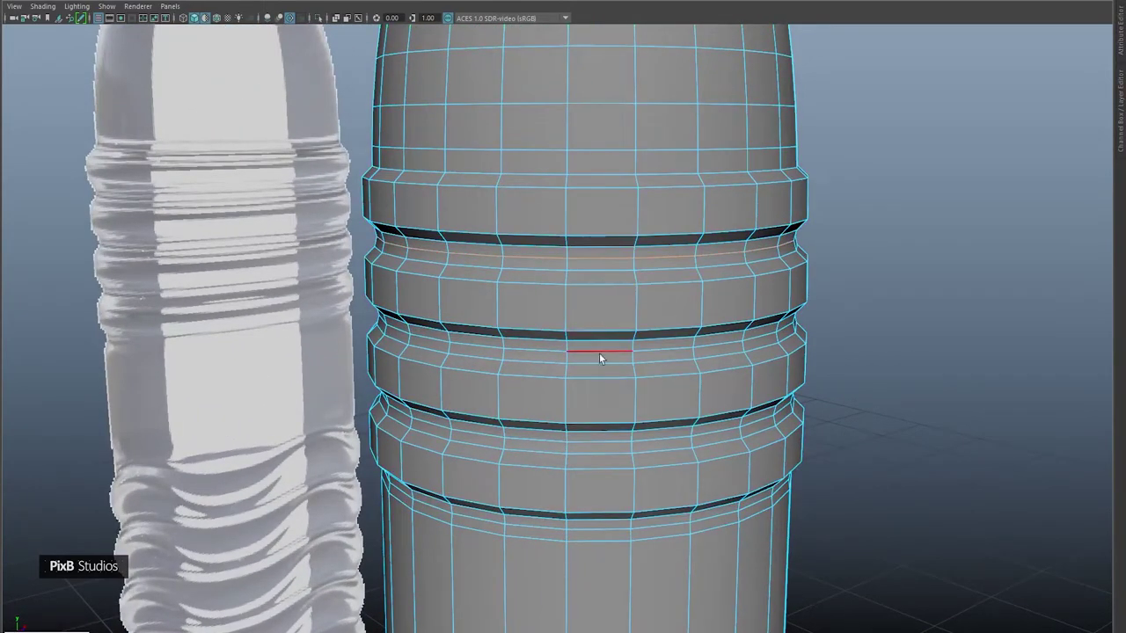
{"action": "double_click", "coordinate": [597, 440], "text": "shift"}
{"action": "left_click_drag", "start_coordinate": [604, 462], "coordinate": [591, 286], "text": "alt"}
{"action": "double_click", "coordinate": [591, 308], "text": "shift"}
{"action": "middle_click_drag", "start_coordinate": [587, 426], "coordinate": [567, 168], "text": "alt"}
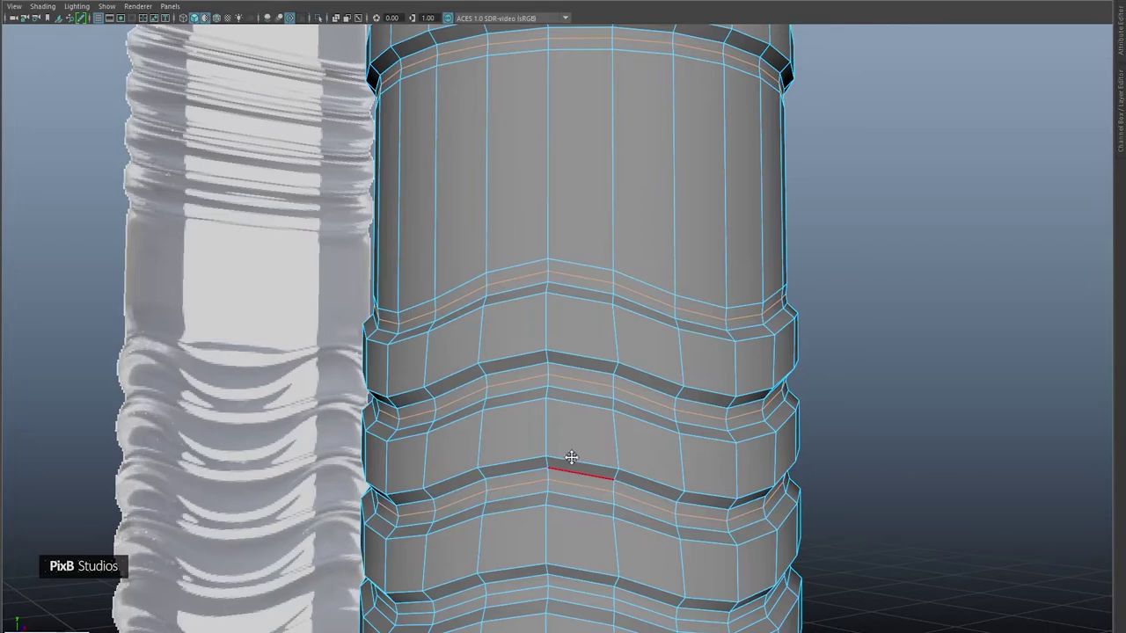
{"action": "middle_click_drag", "start_coordinate": [570, 458], "coordinate": [547, 356], "text": "alt"}
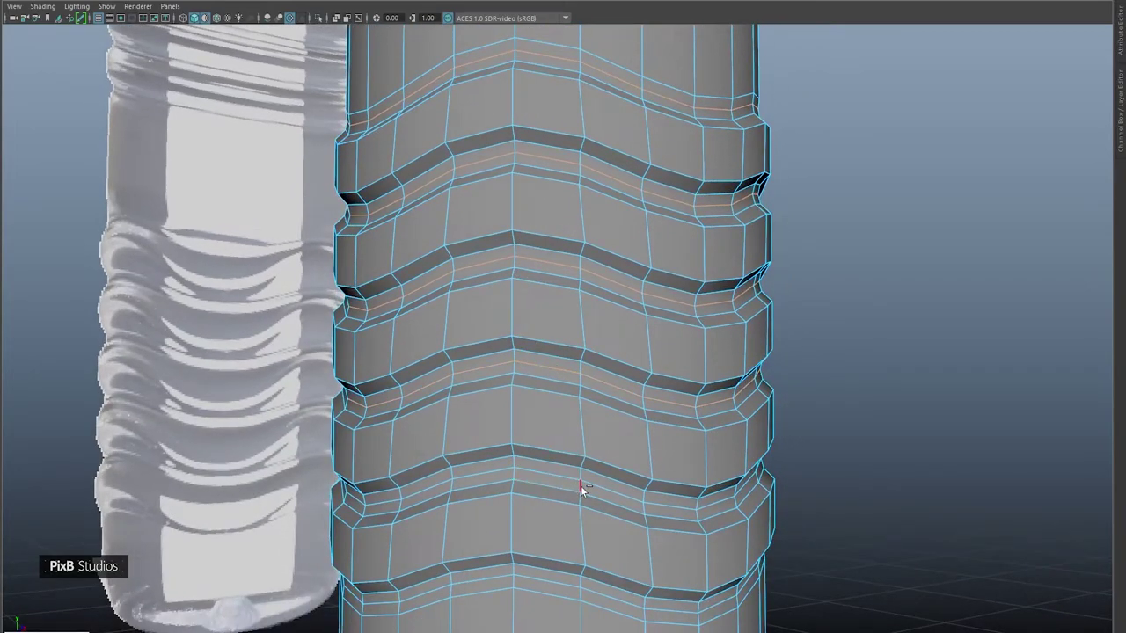
{"action": "middle_click_drag", "start_coordinate": [560, 463], "coordinate": [502, 310], "text": "alt"}
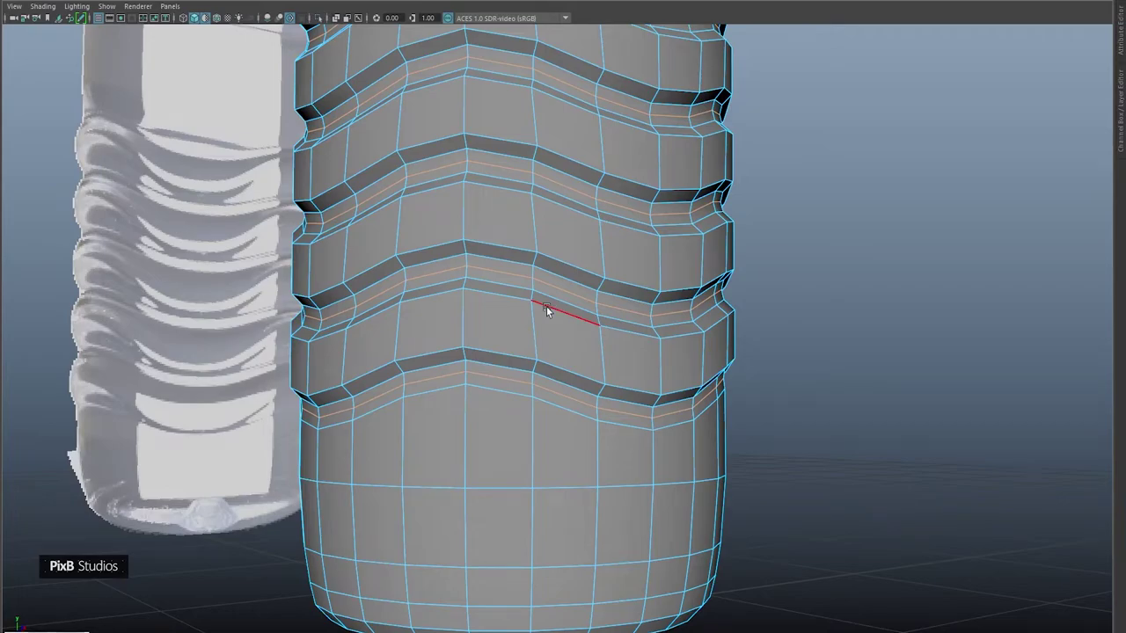
{"action": "key", "text": "ctrl+b"}
{"action": "middle_click_drag", "start_coordinate": [624, 314], "coordinate": [614, 314]}
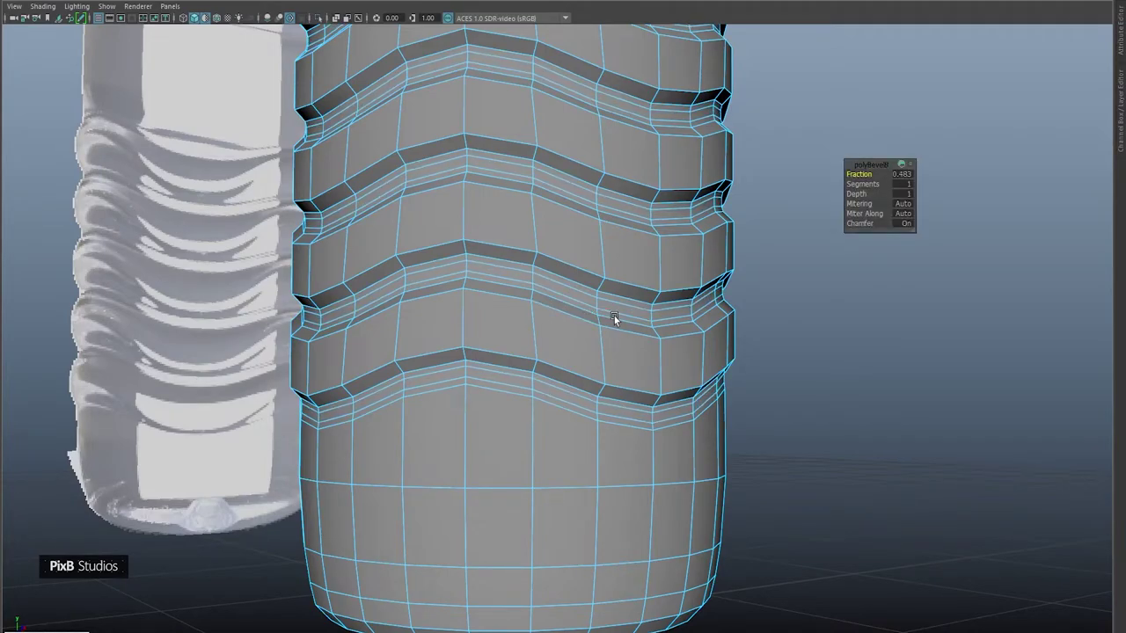
Step: Preview the bevelled grooves with smoothing, deselect the bottle and examine the whole body
{"action": "key", "text": "3"}
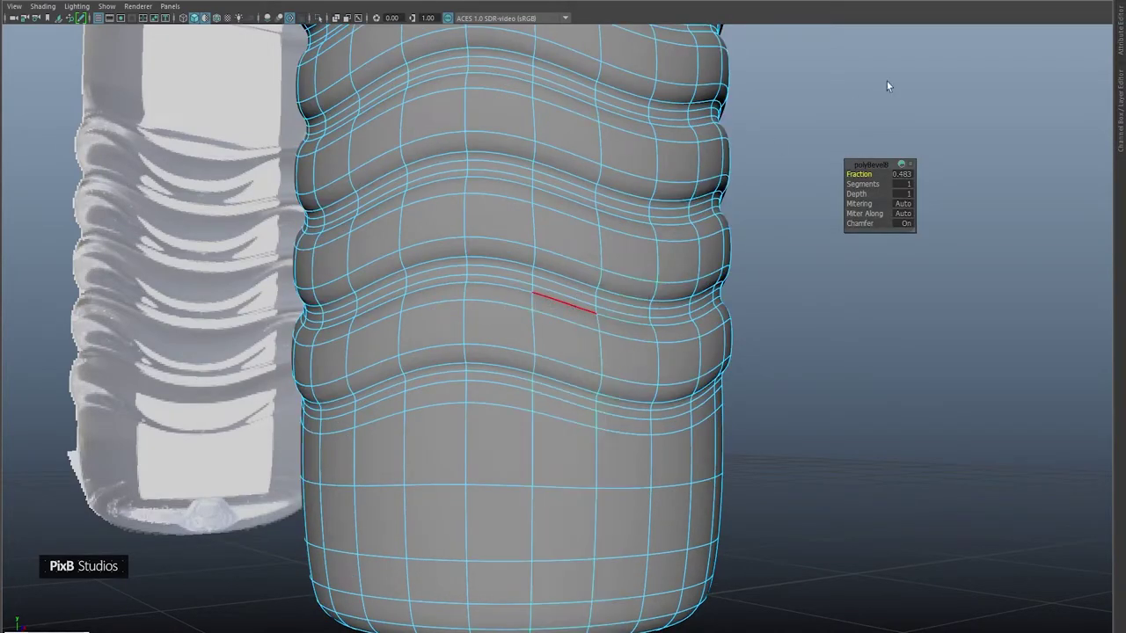
{"action": "left_click", "coordinate": [879, 88]}
{"action": "scroll", "coordinate": [774, 172], "scroll_direction": "down", "scroll_amount": 5}
{"action": "left_click_drag", "start_coordinate": [767, 168], "coordinate": [706, 146], "text": "alt"}
{"action": "middle_click_drag", "start_coordinate": [706, 146], "coordinate": [695, 206], "text": "alt"}
{"action": "left_click_drag", "start_coordinate": [694, 207], "coordinate": [660, 214], "text": "alt"}
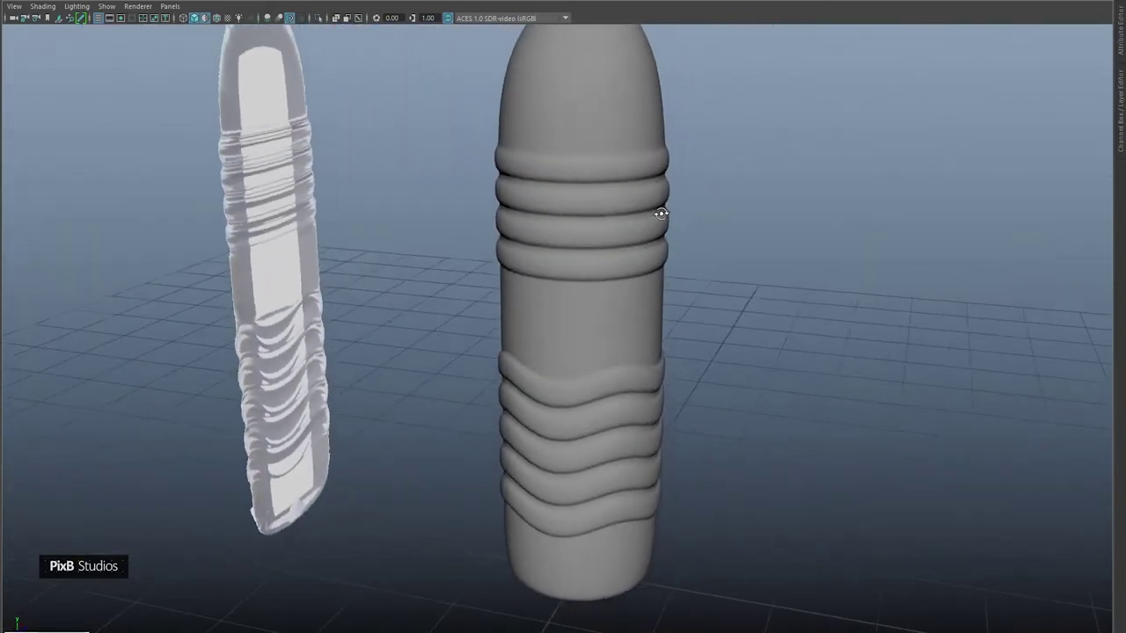
Step: Insert an edge loop around the middle of each of the four horizontal ribs on the unsmoothed bottle
{"action": "left_click", "coordinate": [629, 186]}
{"action": "key", "text": "1"}
{"action": "scroll", "coordinate": [629, 185], "scroll_direction": "up", "scroll_amount": 3}
{"action": "middle_click_drag", "start_coordinate": [630, 186], "coordinate": [598, 242], "text": "alt"}
{"action": "left_click_drag", "start_coordinate": [598, 242], "coordinate": [607, 226], "text": "alt"}
{"action": "right_click_drag", "start_coordinate": [608, 226], "coordinate": [635, 216], "text": "alt"}
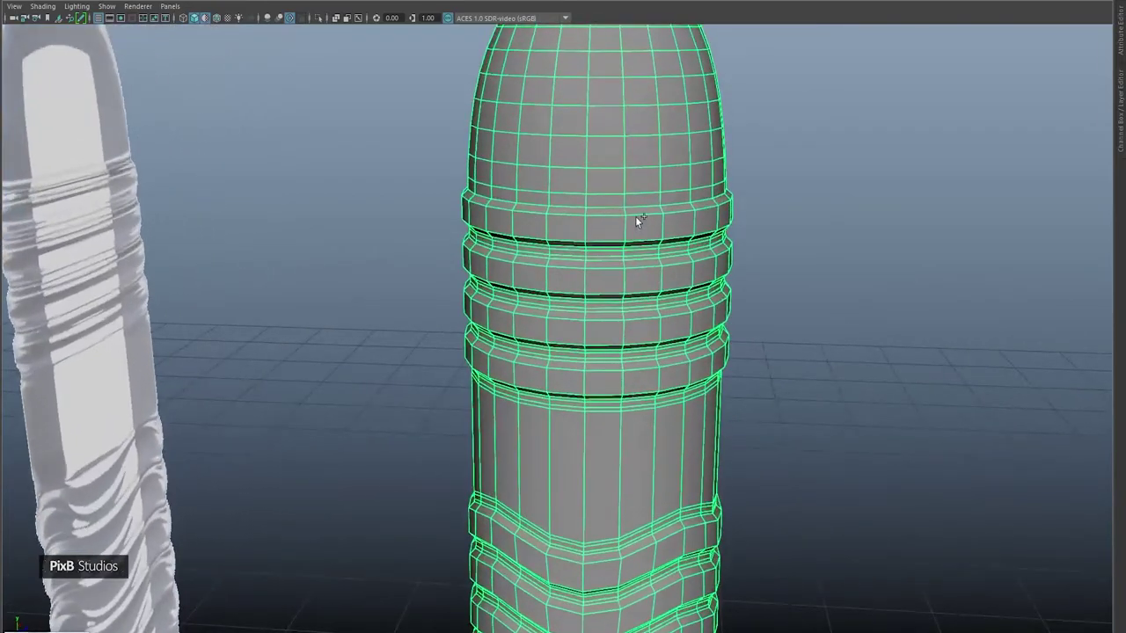
{"action": "key", "text": "ctrl+shift+x"}
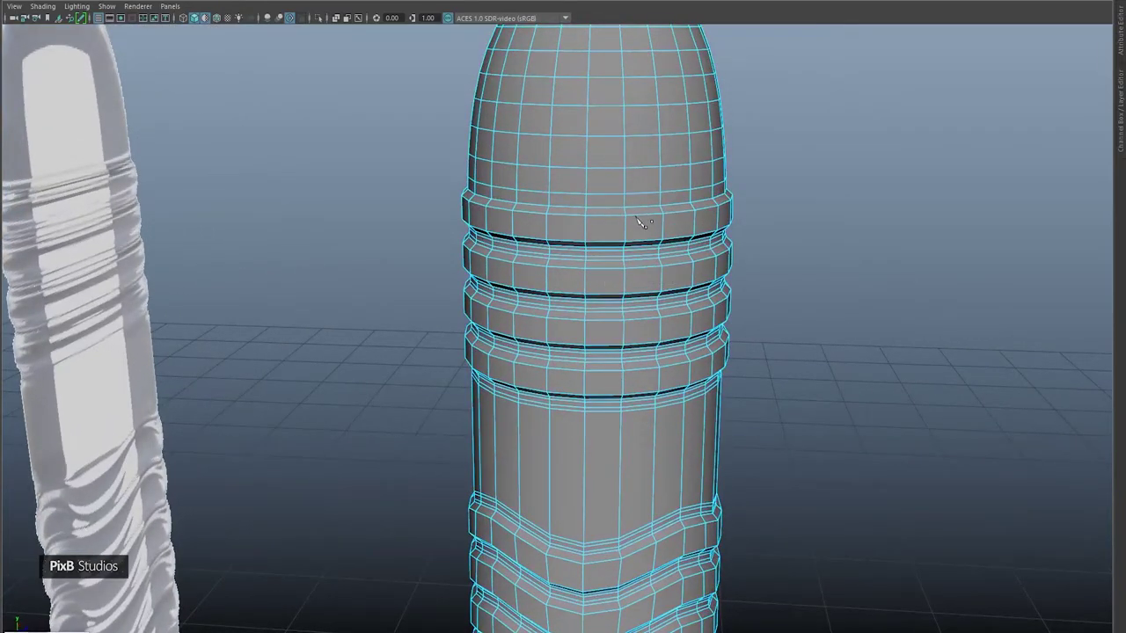
{"action": "left_click_drag", "start_coordinate": [635, 217], "coordinate": [623, 208], "text": "alt"}
{"action": "scroll", "coordinate": [621, 204], "scroll_direction": "up", "scroll_amount": 1}
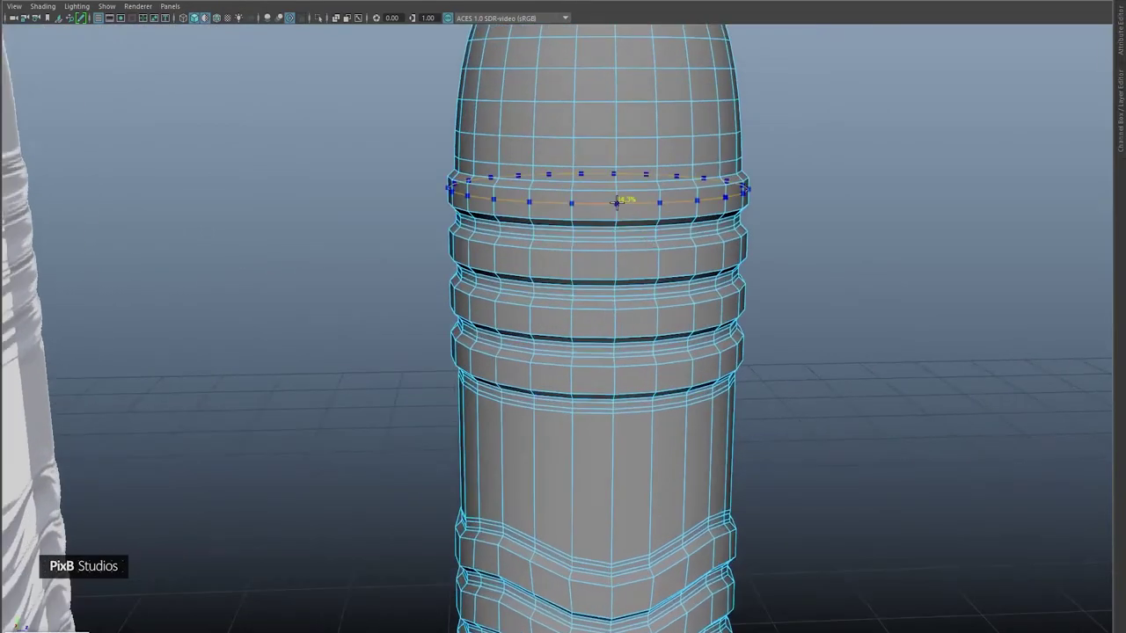
{"action": "left_click", "coordinate": [617, 203], "text": "ctrl"}
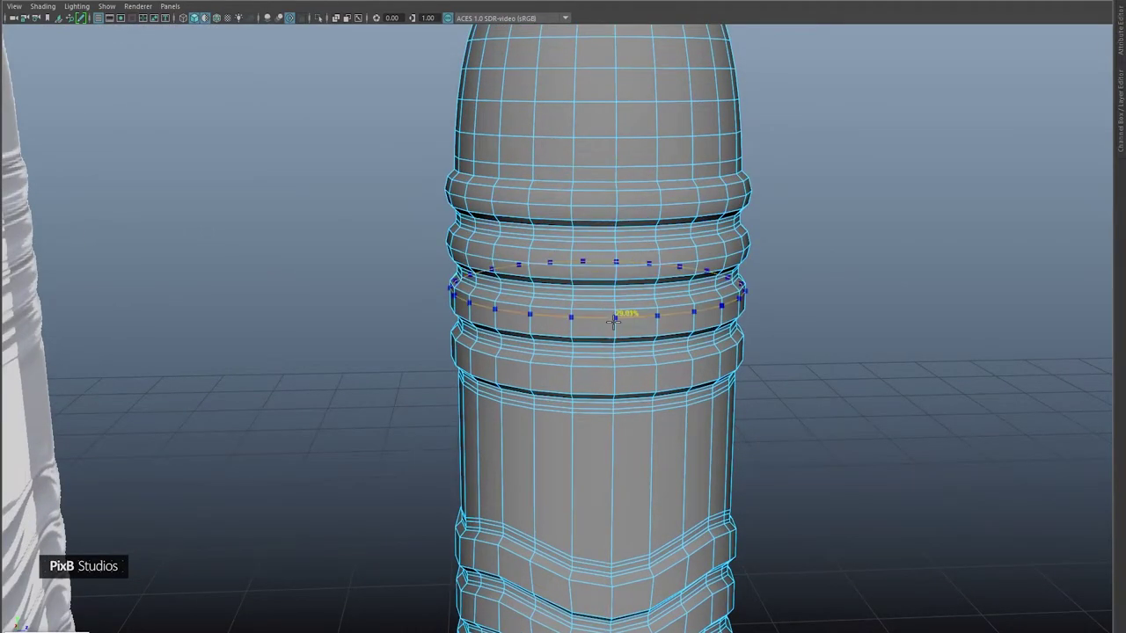
{"action": "middle_click_drag", "start_coordinate": [632, 349], "coordinate": [625, 238], "text": "alt"}
{"action": "left_click_drag", "start_coordinate": [625, 237], "coordinate": [646, 241], "text": "alt"}
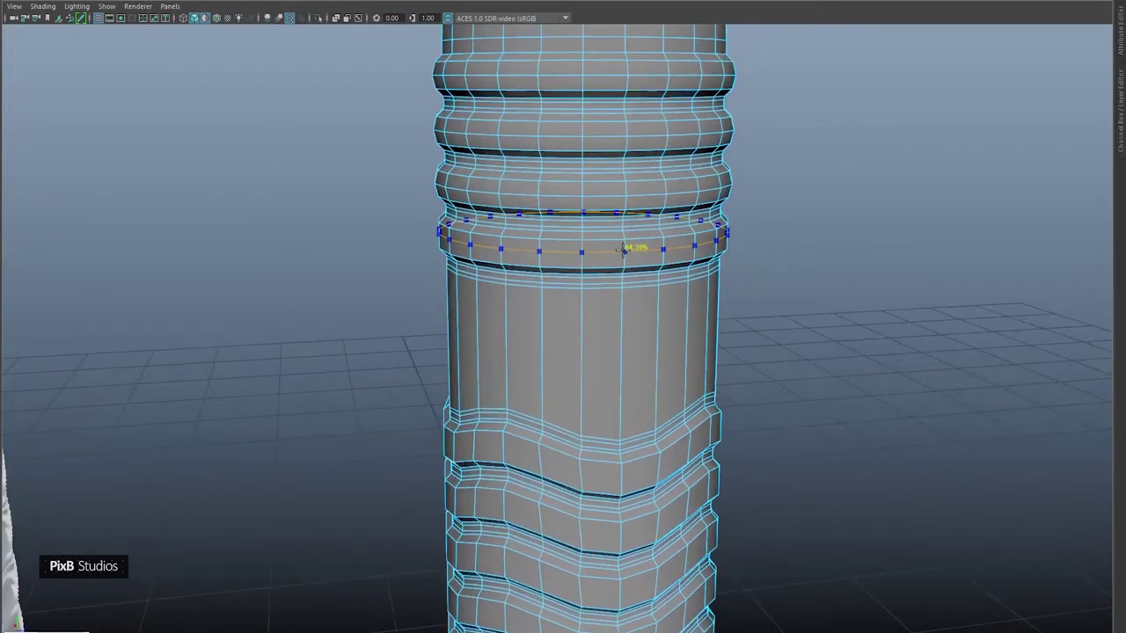
{"action": "left_click", "coordinate": [627, 248], "text": "ctrl"}
Step: Insert an edge loop along the middle of each of the five wavy ribs and preview them with smoothing
{"action": "middle_click_drag", "start_coordinate": [630, 344], "coordinate": [605, 177], "text": "alt"}
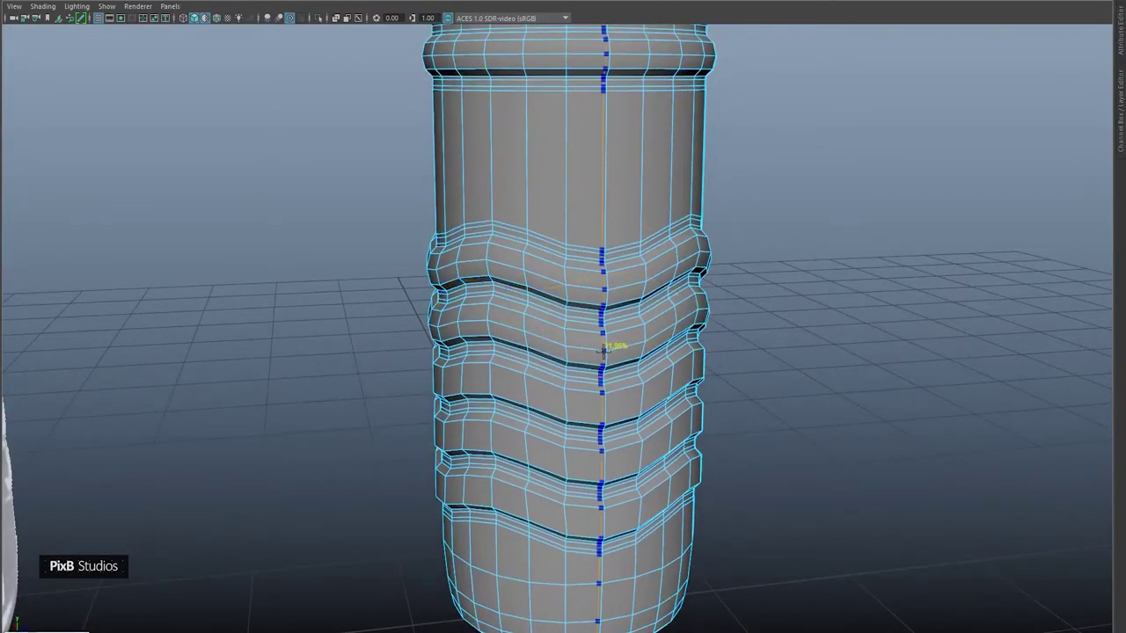
{"action": "middle_click_drag", "start_coordinate": [616, 397], "coordinate": [631, 248], "text": "alt"}
{"action": "left_click_drag", "start_coordinate": [625, 242], "coordinate": [633, 226], "text": "alt"}
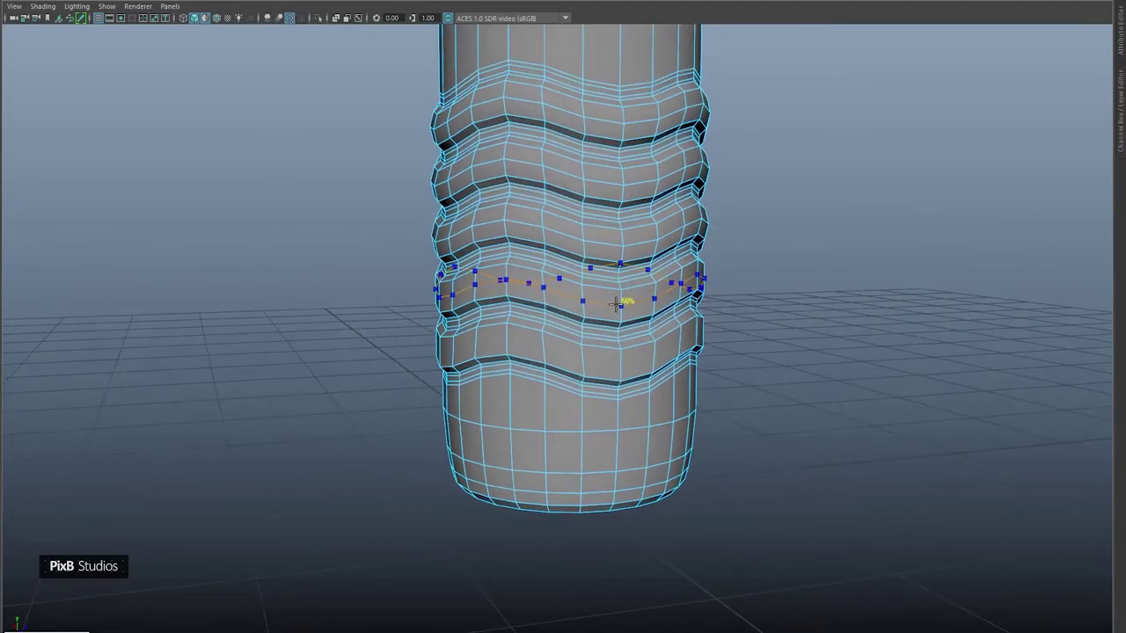
{"action": "left_click", "coordinate": [621, 304], "text": "ctrl"}
{"action": "left_click", "coordinate": [624, 359], "text": "ctrl"}
{"action": "key", "text": "3"}
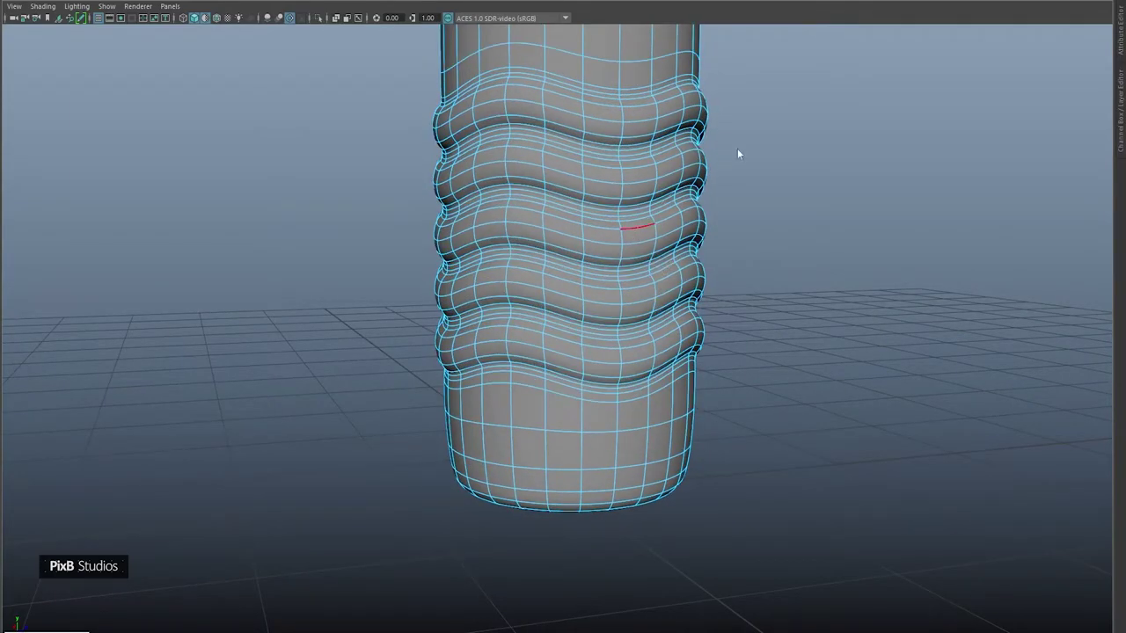
{"action": "left_click", "coordinate": [812, 165]}
{"action": "left_click_drag", "start_coordinate": [812, 164], "coordinate": [677, 191], "text": "alt"}
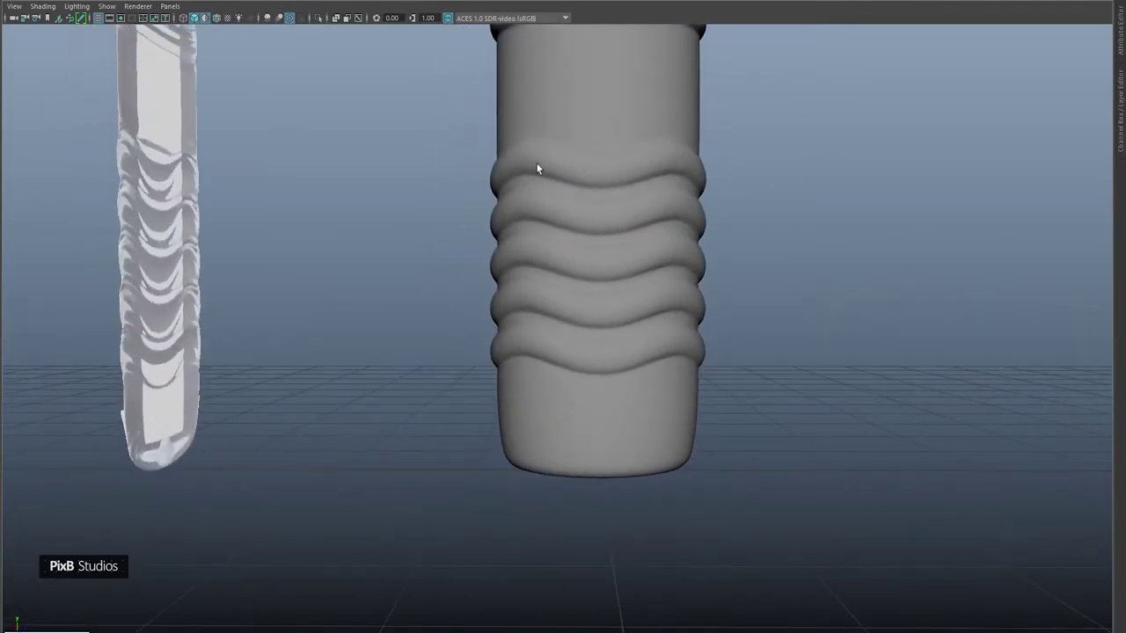
{"action": "left_click_drag", "start_coordinate": [538, 168], "coordinate": [574, 137], "text": "alt"}
Step: Insert three edge loops around the plain band between the horizontal and wavy ribs on the unsmoothed mesh
{"action": "left_click", "coordinate": [530, 156]}
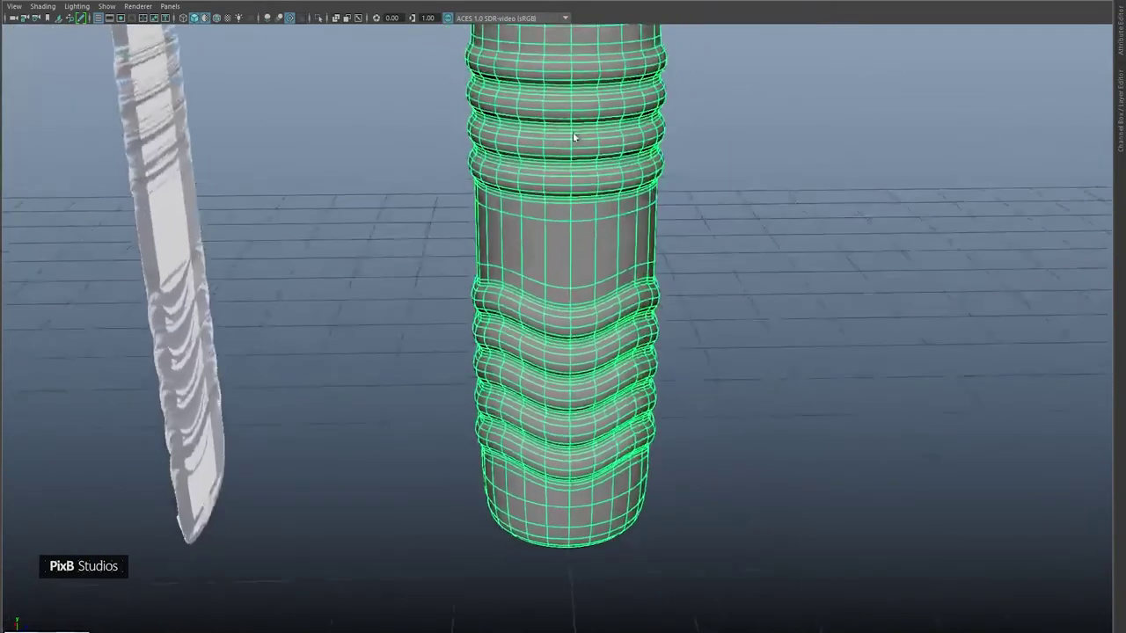
{"action": "middle_click_drag", "start_coordinate": [574, 137], "coordinate": [581, 317], "text": "alt"}
{"action": "left_click_drag", "start_coordinate": [580, 317], "coordinate": [588, 326], "text": "alt"}
{"action": "right_click_drag", "start_coordinate": [588, 326], "coordinate": [627, 313], "text": "alt"}
{"action": "left_click_drag", "start_coordinate": [627, 312], "coordinate": [607, 228], "text": "alt"}
{"action": "key", "text": "1"}
{"action": "key", "text": "F10"}
{"action": "right_click_drag", "start_coordinate": [607, 227], "coordinate": [650, 225], "text": "shift"}
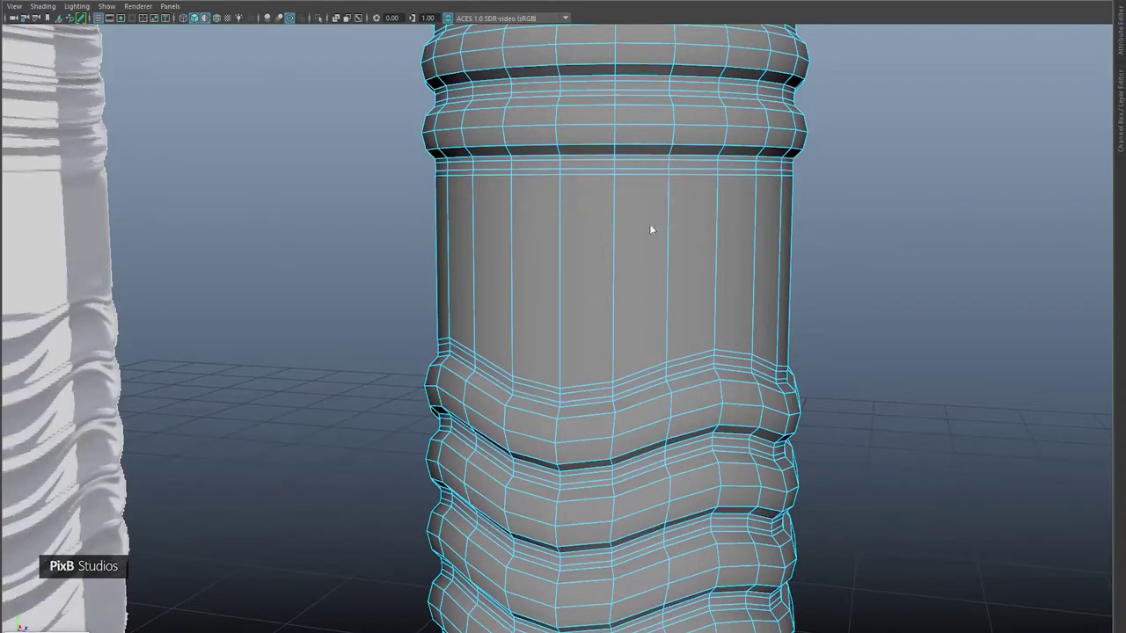
{"action": "middle_click", "coordinate": [625, 227], "text": "ctrl"}
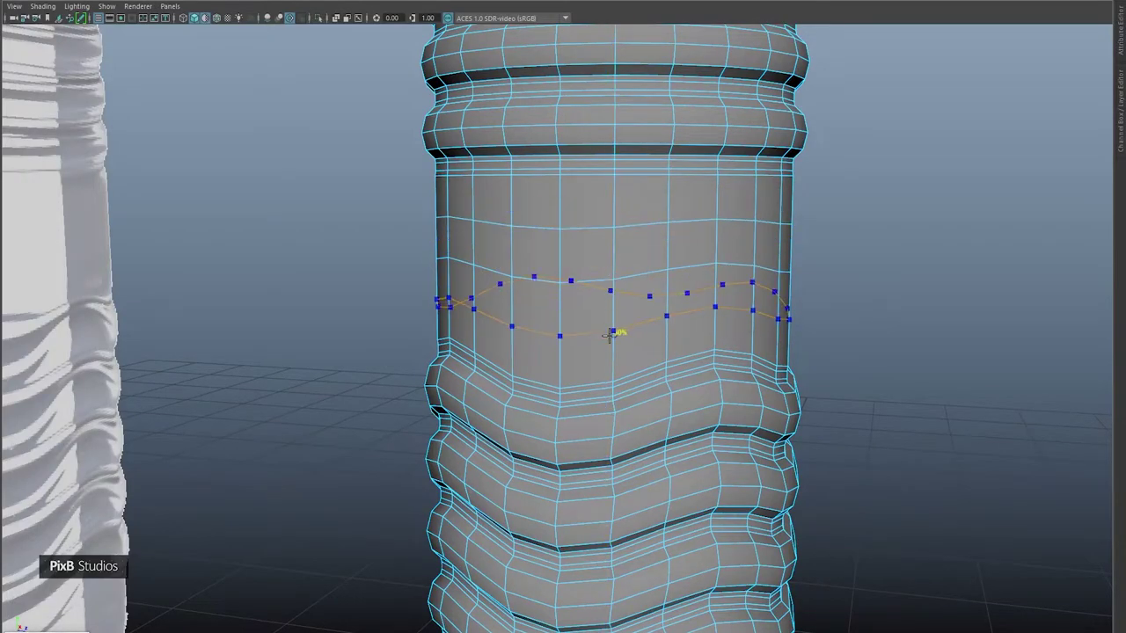
{"action": "left_click", "coordinate": [610, 334], "text": "ctrl"}
Step: Preview the whole bottle with smoothing, deselect it and compare its shape with the reference image
{"action": "scroll", "coordinate": [610, 334], "scroll_direction": "down", "scroll_amount": 3}
{"action": "key", "text": "3"}
{"action": "middle_click_drag", "start_coordinate": [717, 582], "coordinate": [685, 352], "text": "alt"}
{"action": "scroll", "coordinate": [682, 353], "scroll_direction": "down", "scroll_amount": 2}
{"action": "left_click_drag", "start_coordinate": [620, 360], "coordinate": [602, 400], "text": "alt"}
{"action": "key", "text": "1"}
{"action": "key", "text": "q"}
{"action": "left_click", "coordinate": [738, 188]}
{"action": "scroll", "coordinate": [668, 197], "scroll_direction": "down", "scroll_amount": 4}
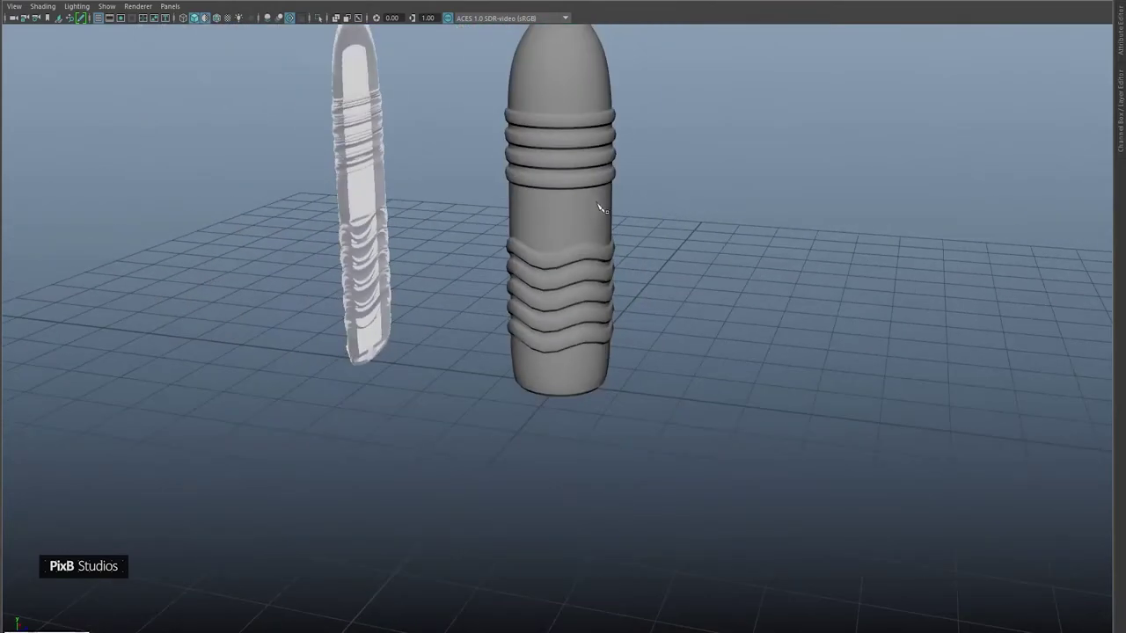
{"action": "left_click", "coordinate": [598, 206]}
{"action": "left_click", "coordinate": [745, 66]}
{"action": "middle_click_drag", "start_coordinate": [741, 69], "coordinate": [740, 203], "text": "alt"}
{"action": "mouse_move", "coordinate": [741, 203]}
{"action": "left_mouse_down", "text": "alt"}
{"action": "mouse_move", "coordinate": [731, 213]}
{"action": "mouse_move", "coordinate": [569, 205]}
{"action": "mouse_move", "coordinate": [723, 212]}
{"action": "left_mouse_up", "text": "alt"}
{"action": "scroll", "coordinate": [552, 283], "scroll_direction": "up", "scroll_amount": 2}
{"action": "middle_click_drag", "start_coordinate": [550, 283], "coordinate": [558, 238], "text": "alt"}
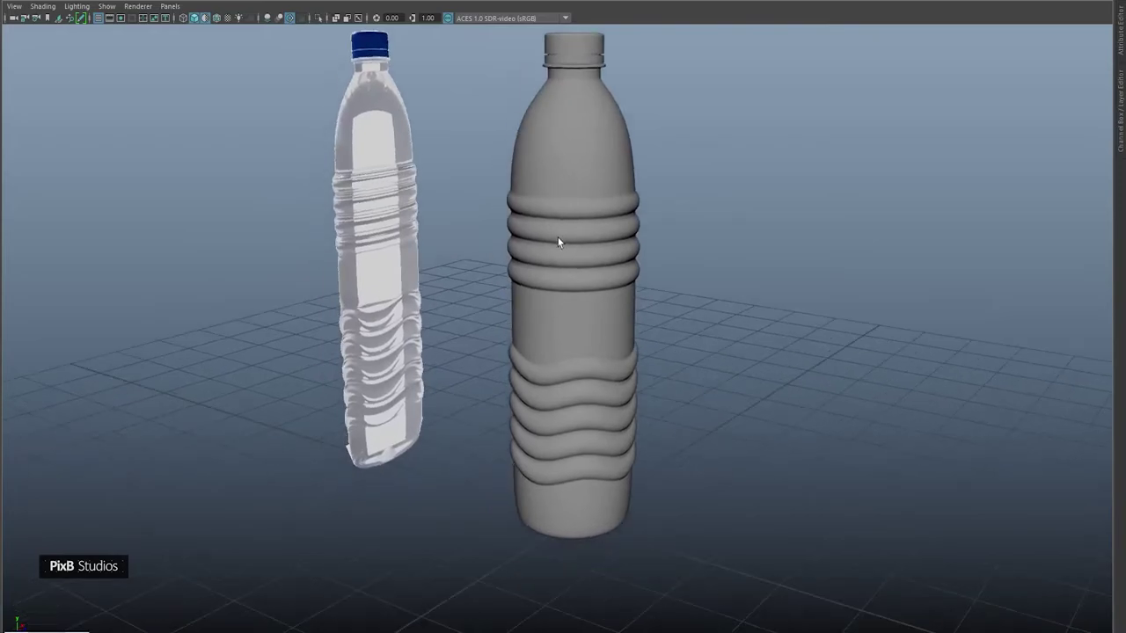
{"action": "left_click_drag", "start_coordinate": [557, 238], "coordinate": [573, 235], "text": "alt"}
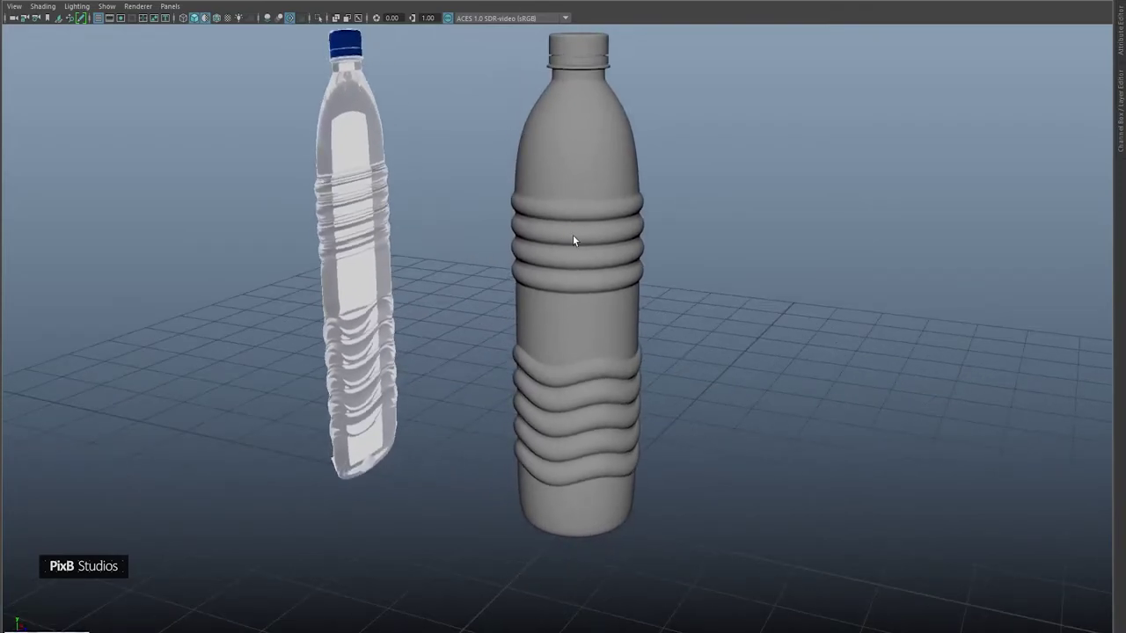
Step: Select the bottle and hide the viewport grid to work on its underside
{"action": "scroll", "coordinate": [568, 461], "scroll_direction": "up", "scroll_amount": 3}
{"action": "left_click_drag", "start_coordinate": [568, 461], "coordinate": [572, 409], "text": "alt"}
{"action": "middle_click_drag", "start_coordinate": [572, 409], "coordinate": [568, 315], "text": "alt"}
{"action": "right_click_drag", "start_coordinate": [568, 319], "coordinate": [588, 355], "text": "alt"}
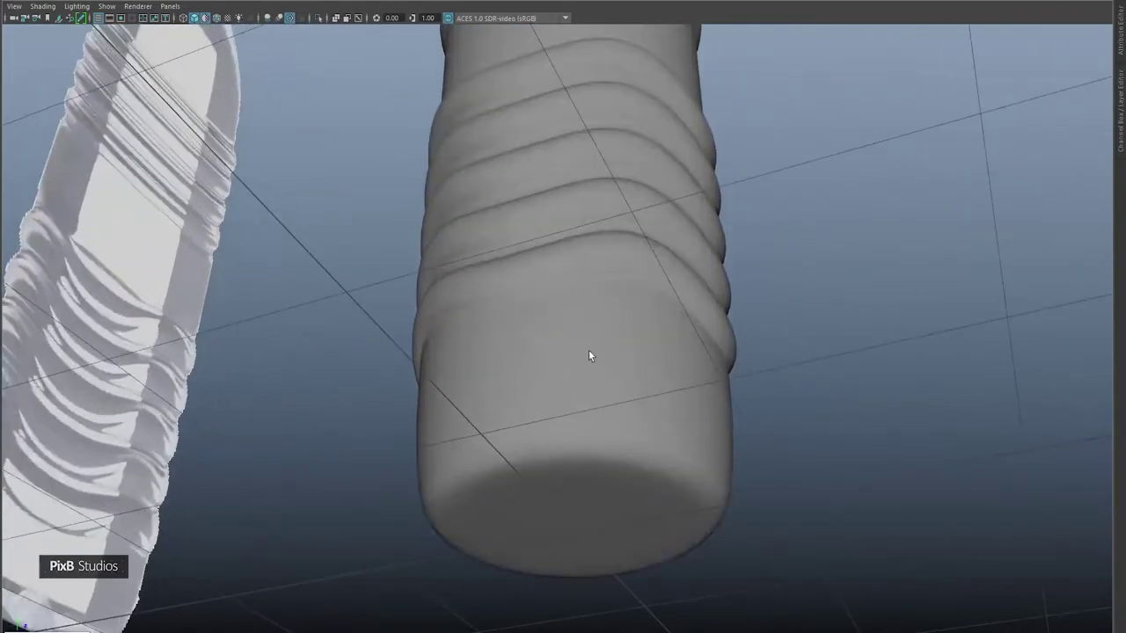
{"action": "left_click", "coordinate": [580, 355]}
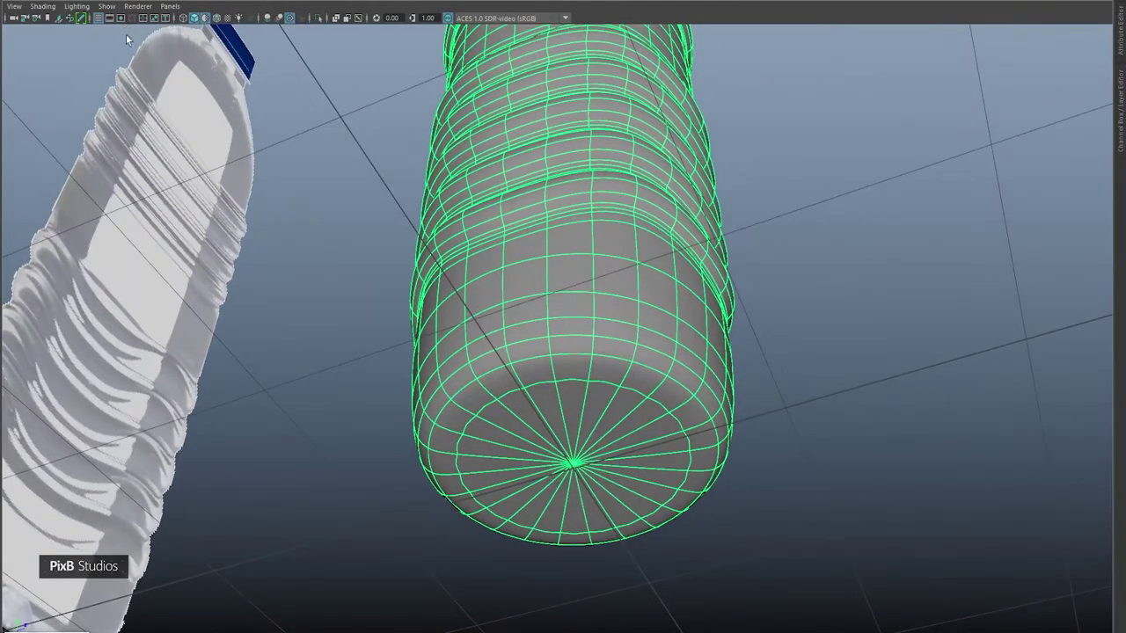
{"action": "left_click", "coordinate": [99, 19]}
{"action": "left_click_drag", "start_coordinate": [490, 324], "coordinate": [510, 266], "text": "alt"}
{"action": "middle_click_drag", "start_coordinate": [510, 267], "coordinate": [516, 322], "text": "alt"}
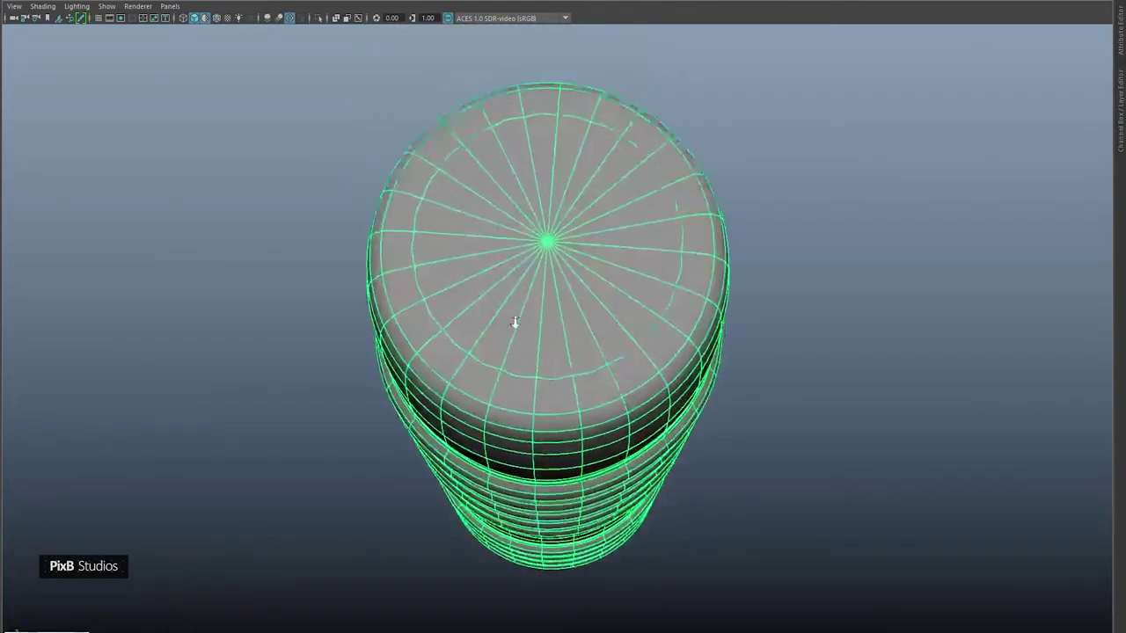
Step: Select the central fan of faces on the unsmoothed bottle base, extrude them and scale them in to a smaller circle
{"action": "scroll", "coordinate": [516, 322], "scroll_direction": "up", "scroll_amount": 1}
{"action": "key", "text": "1"}
{"action": "right_click_drag", "start_coordinate": [547, 240], "coordinate": [462, 203]}
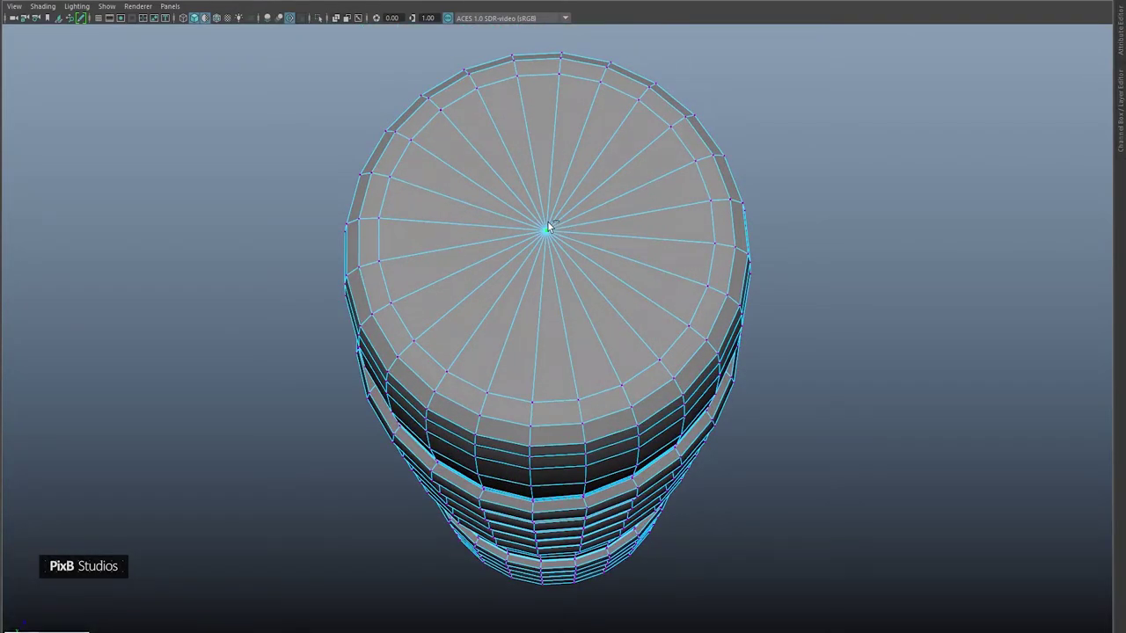
{"action": "key", "text": "ctrl+F11"}
{"action": "key", "text": "w"}
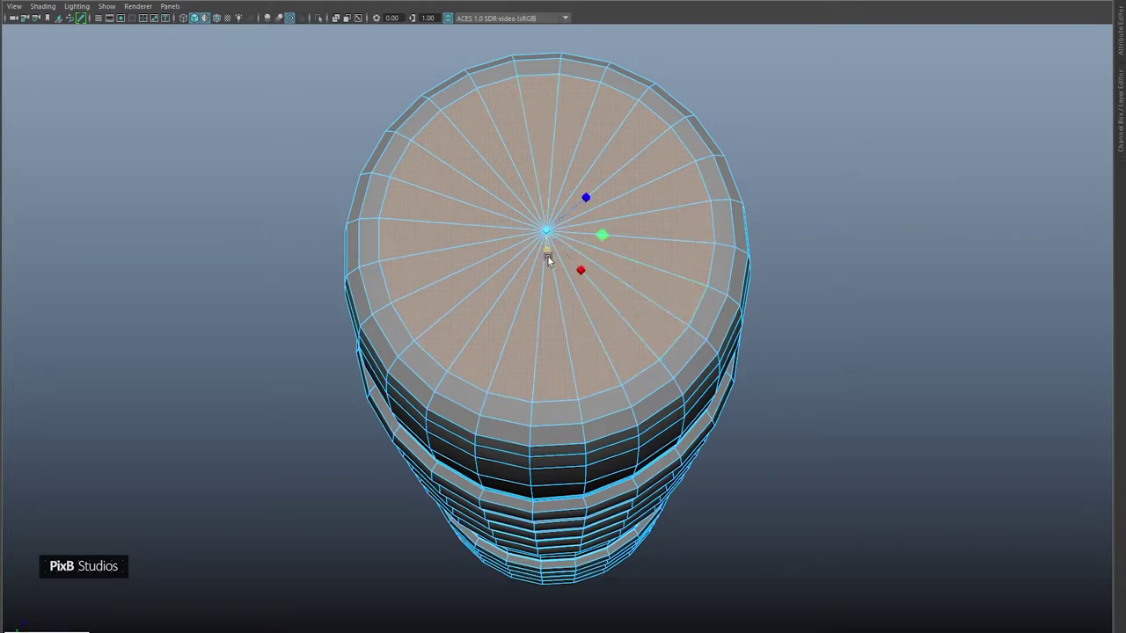
{"action": "left_click_drag", "start_coordinate": [549, 229], "coordinate": [520, 165]}
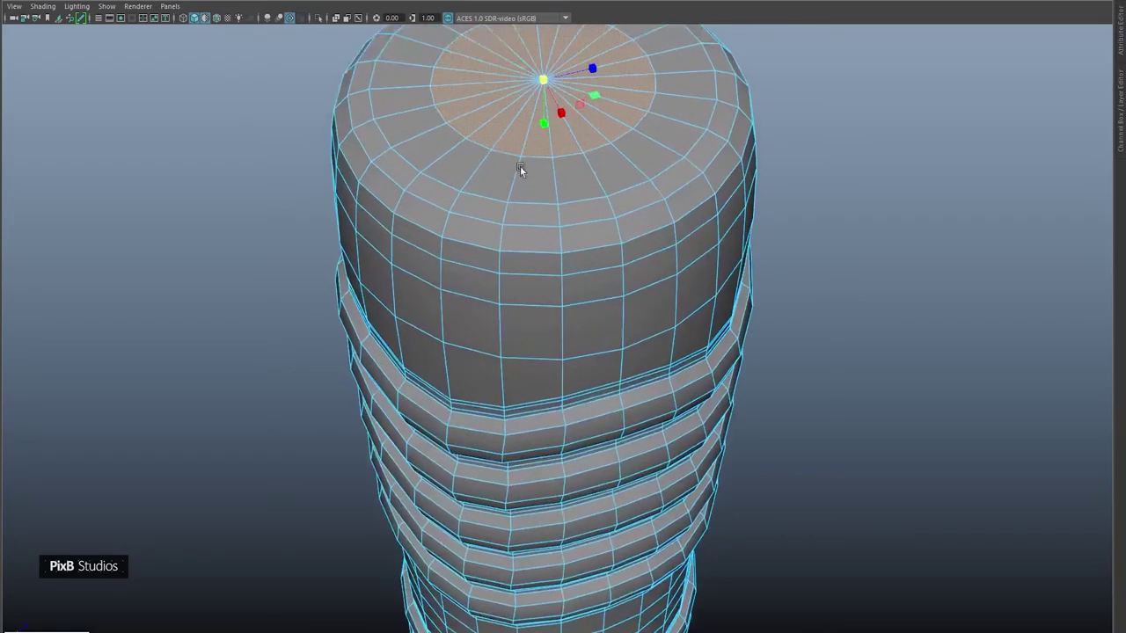
Step: Extrude the base's central faces again, scale them to about half their size and push them slightly into the bottle
{"action": "middle_click_drag", "start_coordinate": [520, 166], "coordinate": [535, 339], "text": "alt"}
{"action": "right_click_drag", "start_coordinate": [536, 338], "coordinate": [597, 324], "text": "alt"}
{"action": "left_click_drag", "start_coordinate": [597, 326], "coordinate": [578, 280], "text": "alt"}
{"action": "key", "text": "ctrl+e"}
{"action": "key", "text": "r"}
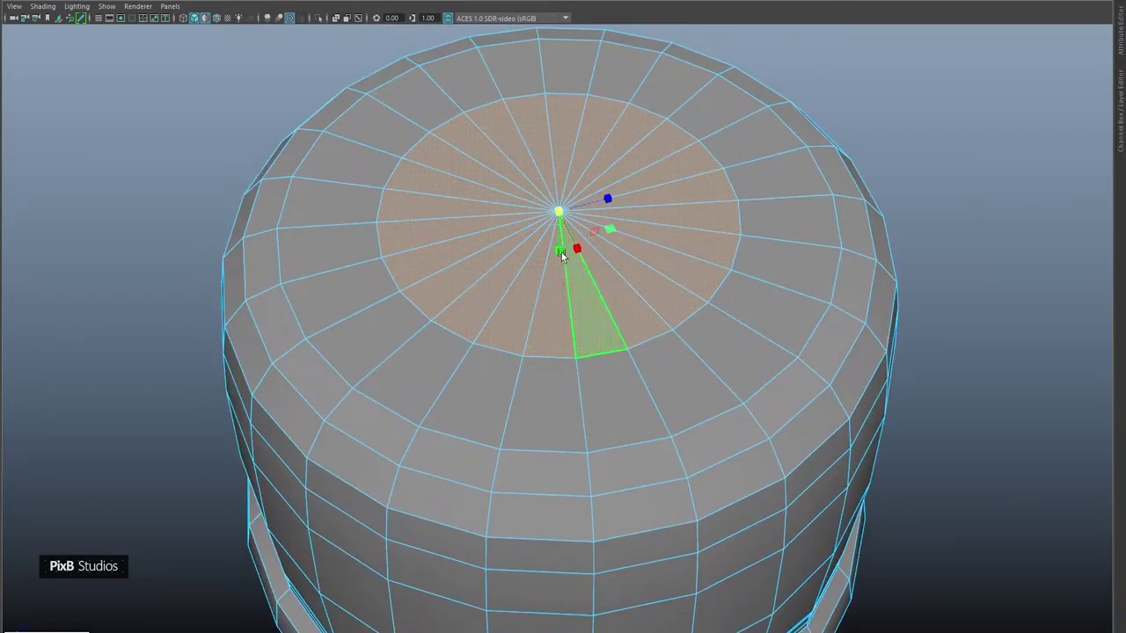
{"action": "left_click_drag", "start_coordinate": [555, 211], "coordinate": [435, 176]}
{"action": "key", "text": "w"}
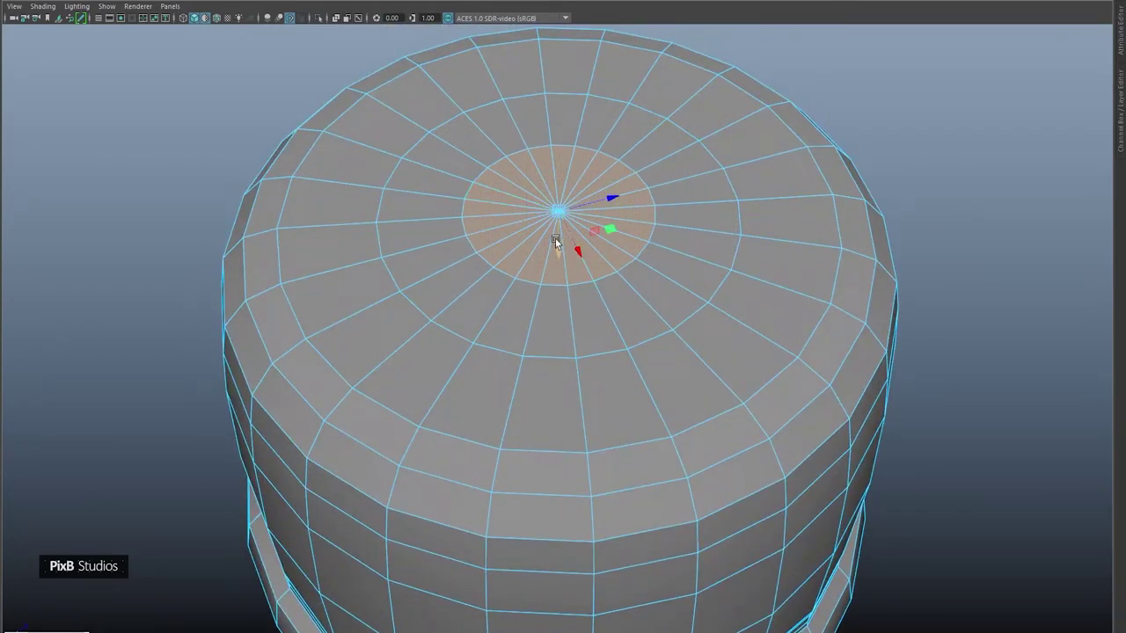
{"action": "left_click_drag", "start_coordinate": [555, 237], "coordinate": [497, 212]}
Step: Extrude the innermost base faces once more, shrink them and push them deeper to form a central recess
{"action": "key", "text": "ctrl+e"}
{"action": "key", "text": "r"}
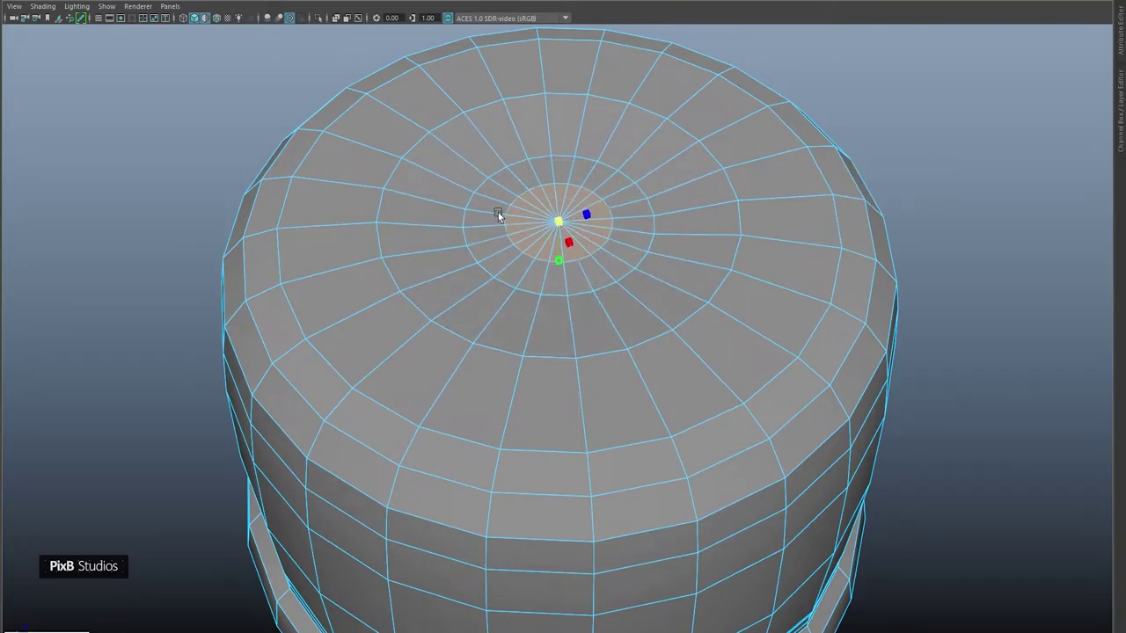
{"action": "left_click_drag", "start_coordinate": [546, 245], "coordinate": [551, 274]}
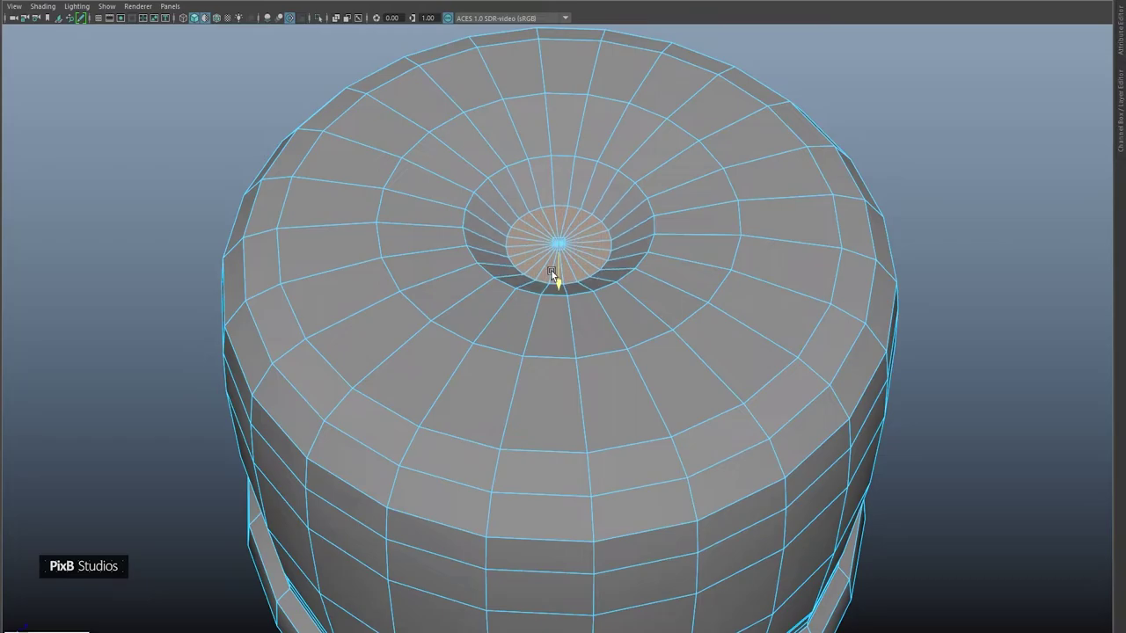
Step: Bevel the edge loops around the rim and the floor of the central base recess
{"action": "right_click_drag", "start_coordinate": [557, 206], "coordinate": [538, 157]}
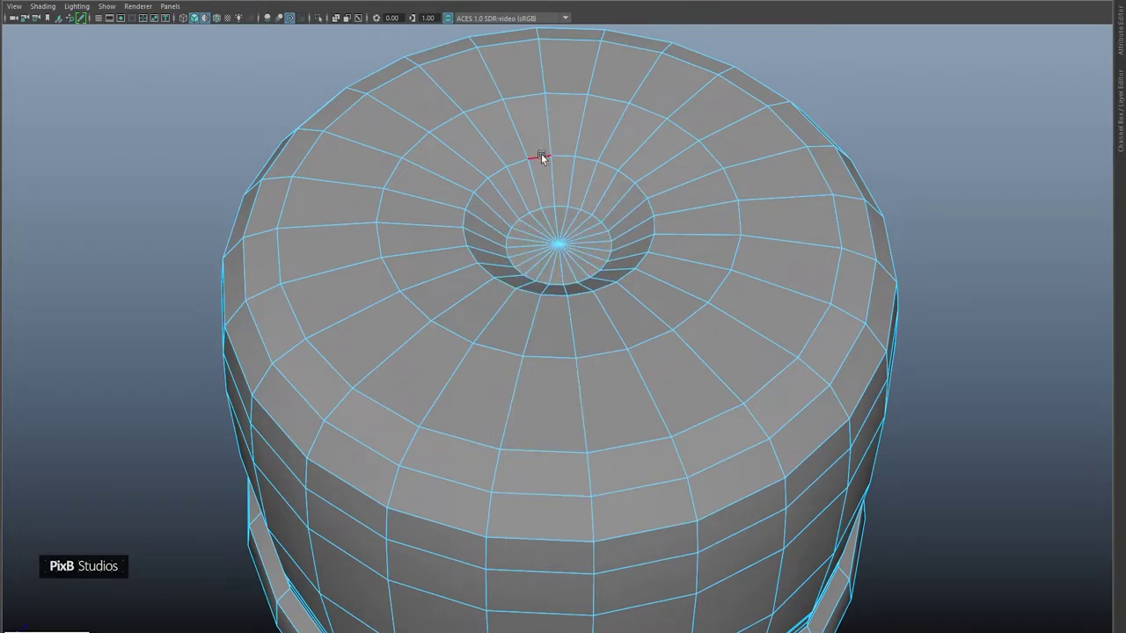
{"action": "double_click", "coordinate": [545, 204], "text": "shift"}
{"action": "key", "text": "ctrl+b"}
{"action": "middle_click_drag", "start_coordinate": [598, 204], "coordinate": [464, 208]}
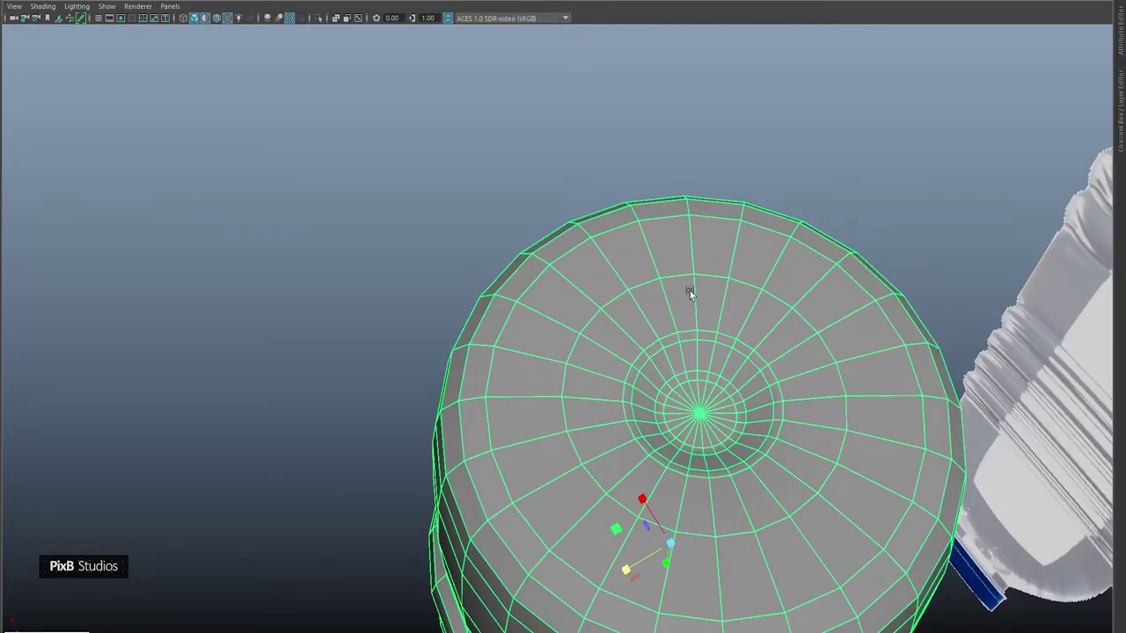
Step: Apply Smooth to the bottle mesh and frame its base in the bottom view
{"action": "left_click_drag", "start_coordinate": [690, 290], "coordinate": [560, 177], "text": "alt"}
{"action": "right_click", "coordinate": [560, 176], "text": "shift"}
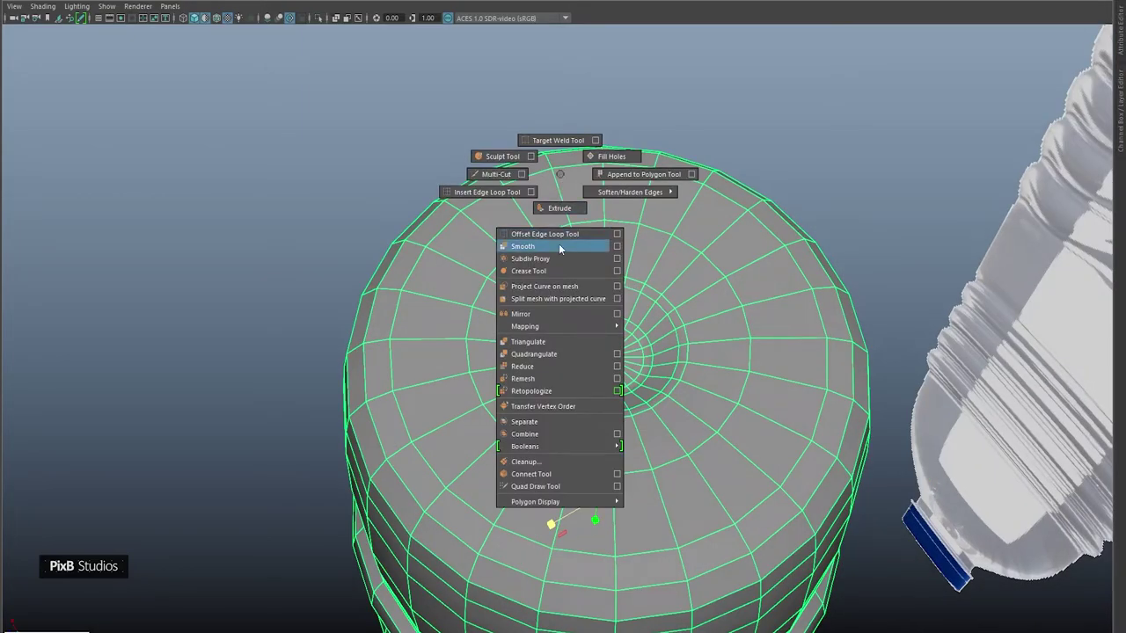
{"action": "right_click_drag", "start_coordinate": [559, 249], "coordinate": [615, 196], "text": "shift"}
{"action": "left_click", "coordinate": [652, 181]}
{"action": "key", "text": "space"}
{"action": "left_click_drag", "start_coordinate": [636, 171], "coordinate": [677, 192]}
{"action": "key", "text": "f"}
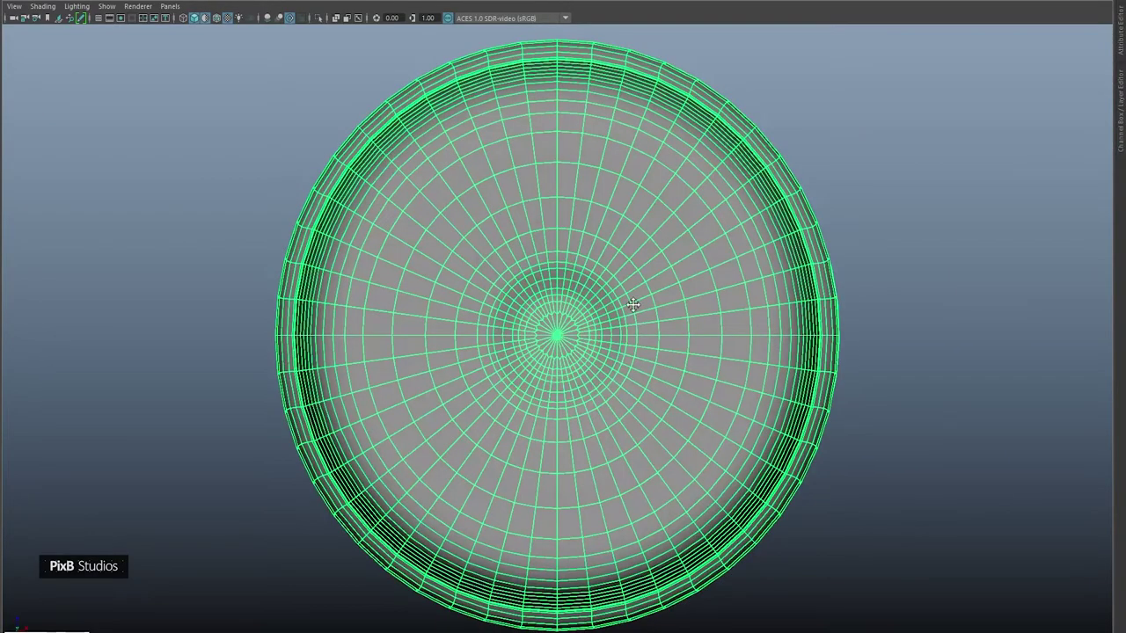
{"action": "middle_click_drag", "start_coordinate": [635, 306], "coordinate": [582, 289], "text": "alt"}
{"action": "right_click_drag", "start_coordinate": [525, 235], "coordinate": [718, 334], "text": "alt"}
{"action": "middle_click_drag", "start_coordinate": [608, 270], "coordinate": [543, 308], "text": "alt"}
{"action": "right_click_drag", "start_coordinate": [542, 308], "coordinate": [587, 323], "text": "alt"}
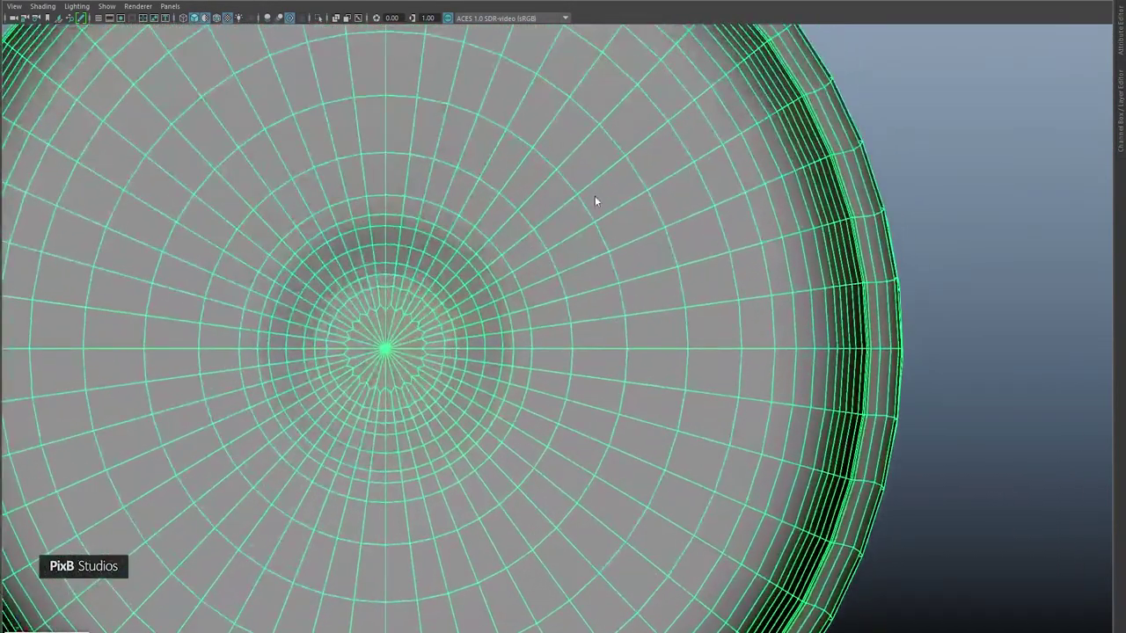
{"action": "right_click_drag", "start_coordinate": [596, 196], "coordinate": [595, 229]}
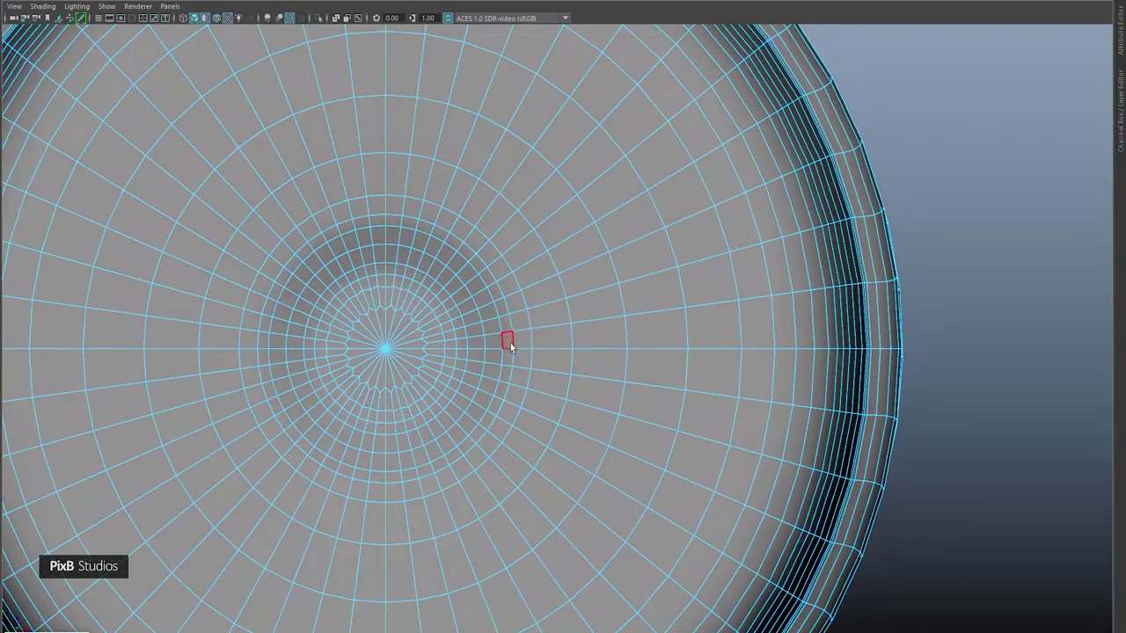
{"action": "right_click_drag", "start_coordinate": [510, 343], "coordinate": [496, 221]}
{"action": "double_click", "coordinate": [544, 353]}
{"action": "middle_click_drag", "start_coordinate": [447, 360], "coordinate": [529, 350], "text": "alt"}
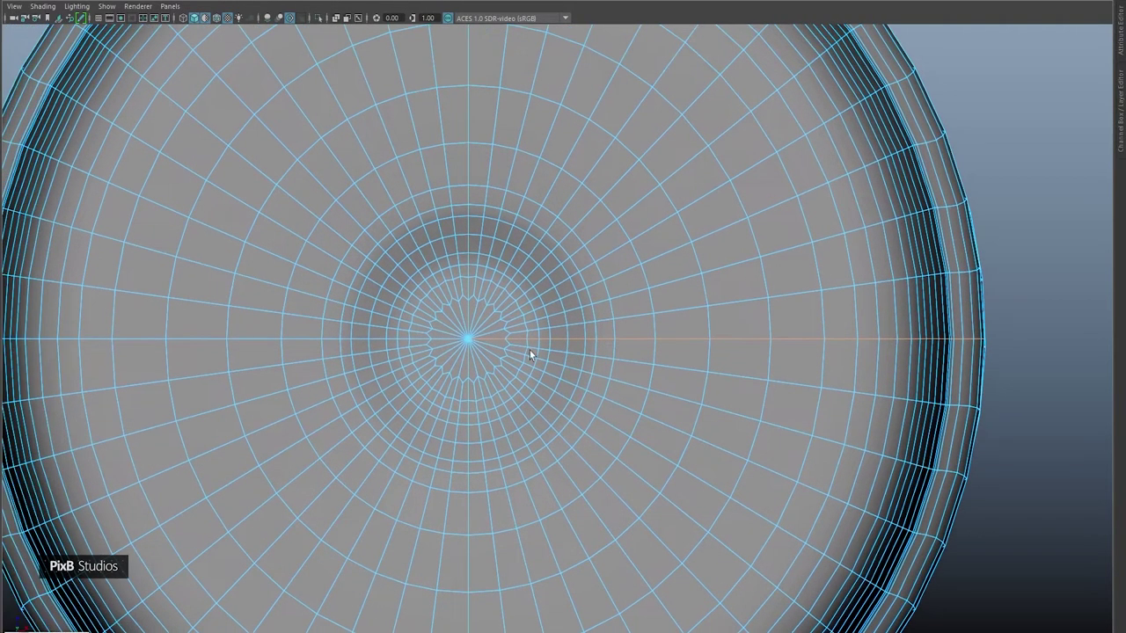
{"action": "double_click", "coordinate": [330, 339], "text": "shift"}
{"action": "middle_click_drag", "start_coordinate": [603, 302], "coordinate": [489, 333], "text": "alt"}
Step: Select a wedge of base faces running from the central recess towards the outer rim and return to the perspective view
{"action": "right_click_drag", "start_coordinate": [569, 237], "coordinate": [570, 272]}
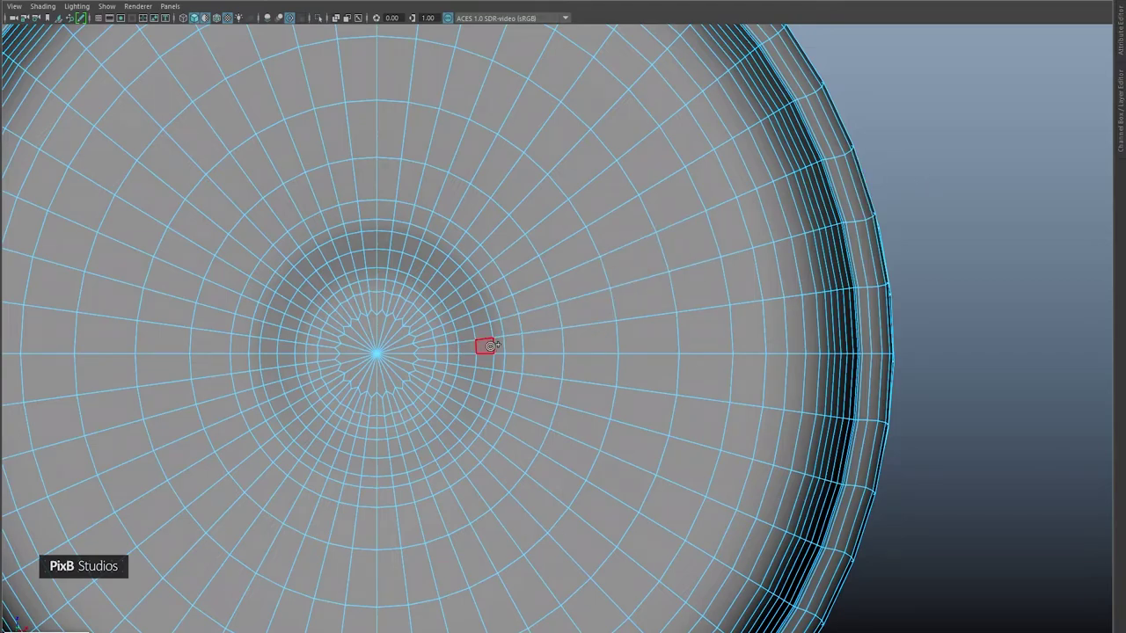
{"action": "mouse_move", "coordinate": [489, 345]}
{"action": "left_mouse_down"}
{"action": "mouse_move", "coordinate": [753, 320]}
{"action": "mouse_move", "coordinate": [776, 330]}
{"action": "mouse_move", "coordinate": [747, 376]}
{"action": "mouse_move", "coordinate": [537, 369]}
{"action": "mouse_move", "coordinate": [480, 387]}
{"action": "left_mouse_up"}
{"action": "middle_click_drag", "start_coordinate": [646, 372], "coordinate": [534, 356], "text": "alt"}
{"action": "key", "text": "space"}
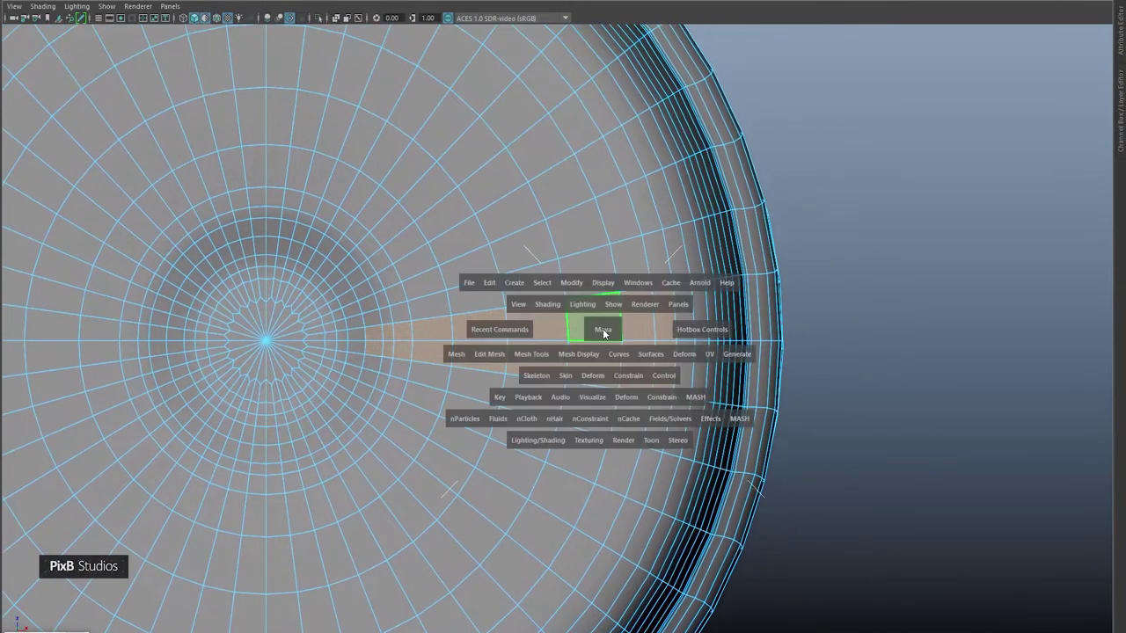
{"action": "left_click_drag", "start_coordinate": [603, 331], "coordinate": [587, 255]}
{"action": "left_click_drag", "start_coordinate": [675, 242], "coordinate": [605, 345], "text": "alt"}
{"action": "mouse_move", "coordinate": [605, 345]}
{"action": "right_mouse_down", "text": "alt"}
{"action": "mouse_move", "coordinate": [535, 307]}
{"action": "mouse_move", "coordinate": [606, 335]}
{"action": "right_mouse_up", "text": "alt"}
{"action": "left_click_drag", "start_coordinate": [606, 335], "coordinate": [607, 374], "text": "alt"}
{"action": "left_click_drag", "start_coordinate": [613, 296], "coordinate": [547, 304], "text": "alt"}
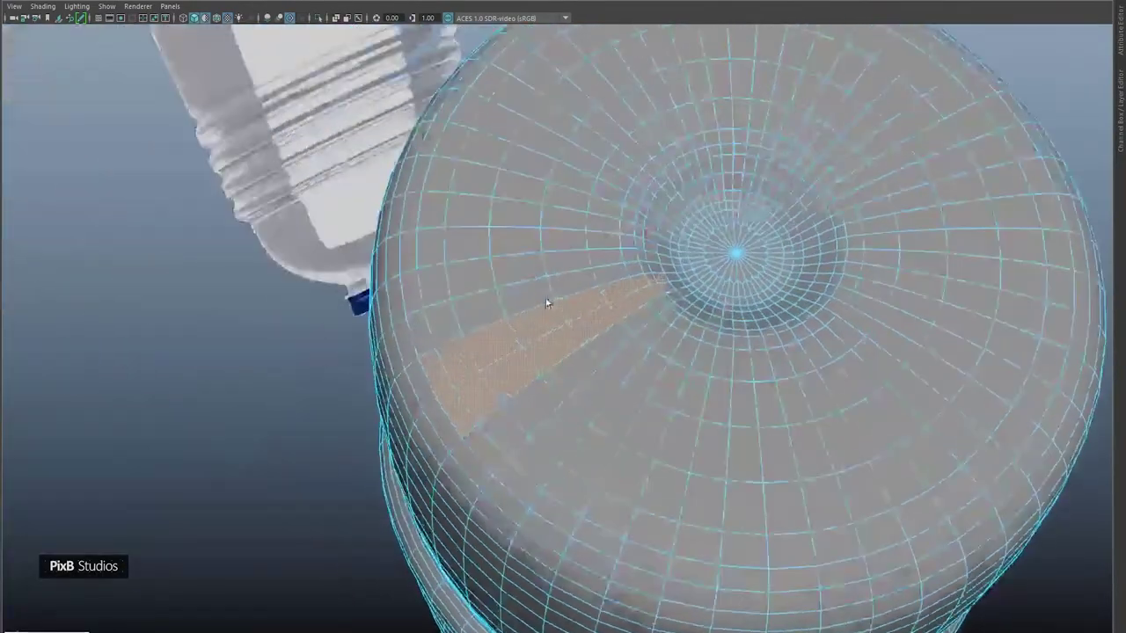
Step: Extrude the selected wedge of base faces with a small offset to inset a narrow border around it
{"action": "right_click_drag", "start_coordinate": [547, 304], "coordinate": [612, 336], "text": "alt"}
{"action": "middle_click_drag", "start_coordinate": [571, 310], "coordinate": [577, 325], "text": "alt"}
{"action": "key", "text": "ctrl+e"}
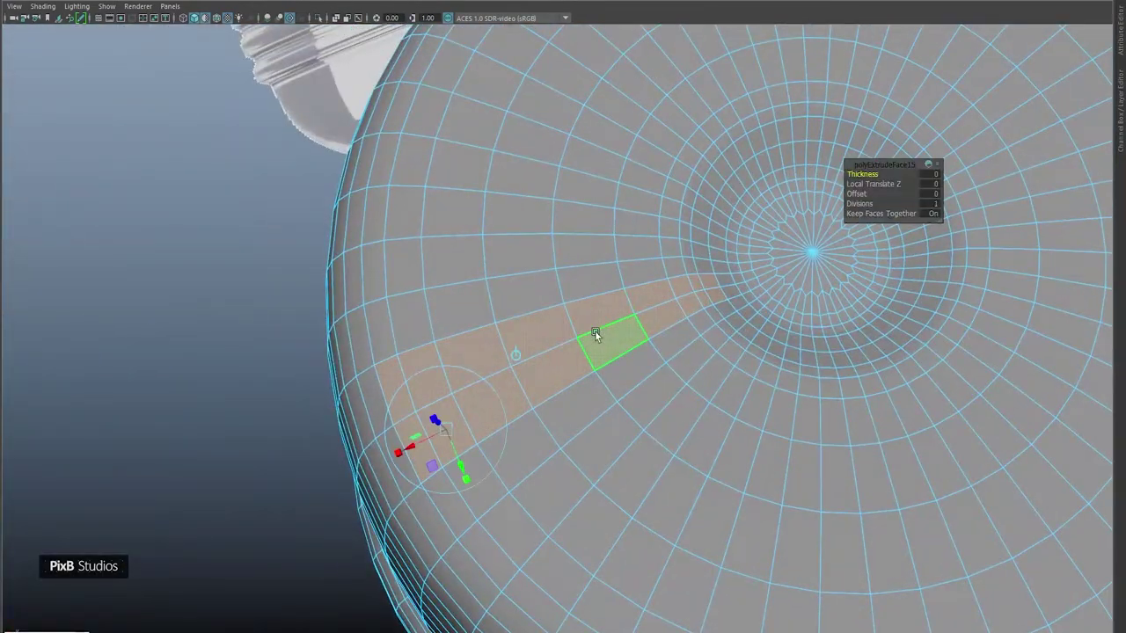
{"action": "left_click_drag", "start_coordinate": [855, 193], "coordinate": [857, 194]}
{"action": "right_click_drag", "start_coordinate": [683, 303], "coordinate": [677, 187]}
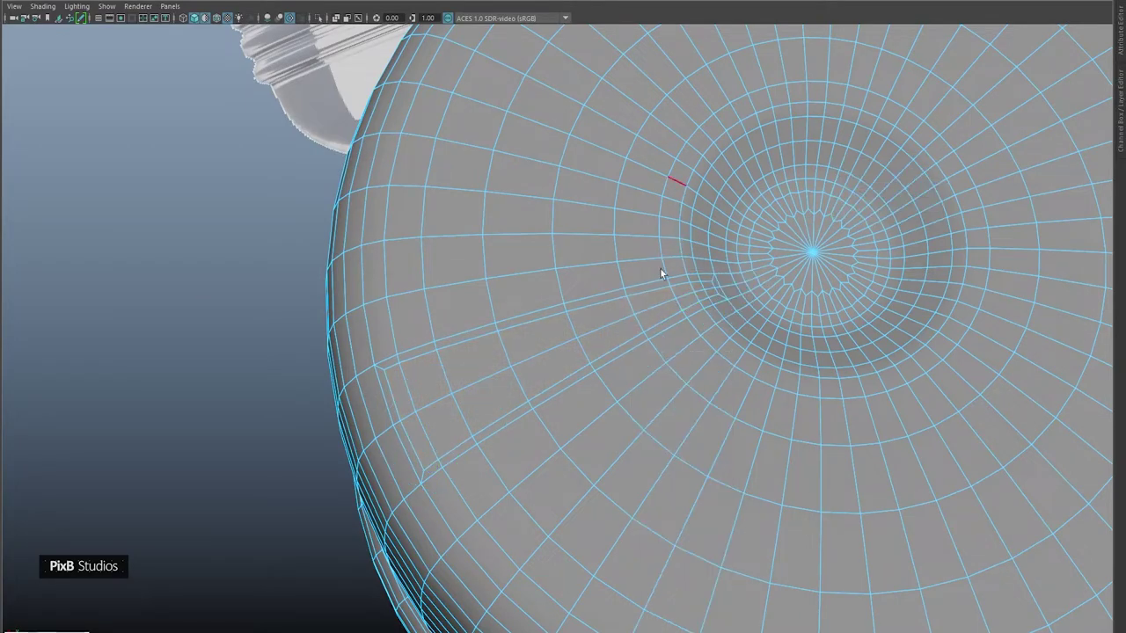
Step: Select the two long inner edge runs of the inset wedge and scale them closer together
{"action": "left_click_drag", "start_coordinate": [759, 301], "coordinate": [600, 303], "text": "alt"}
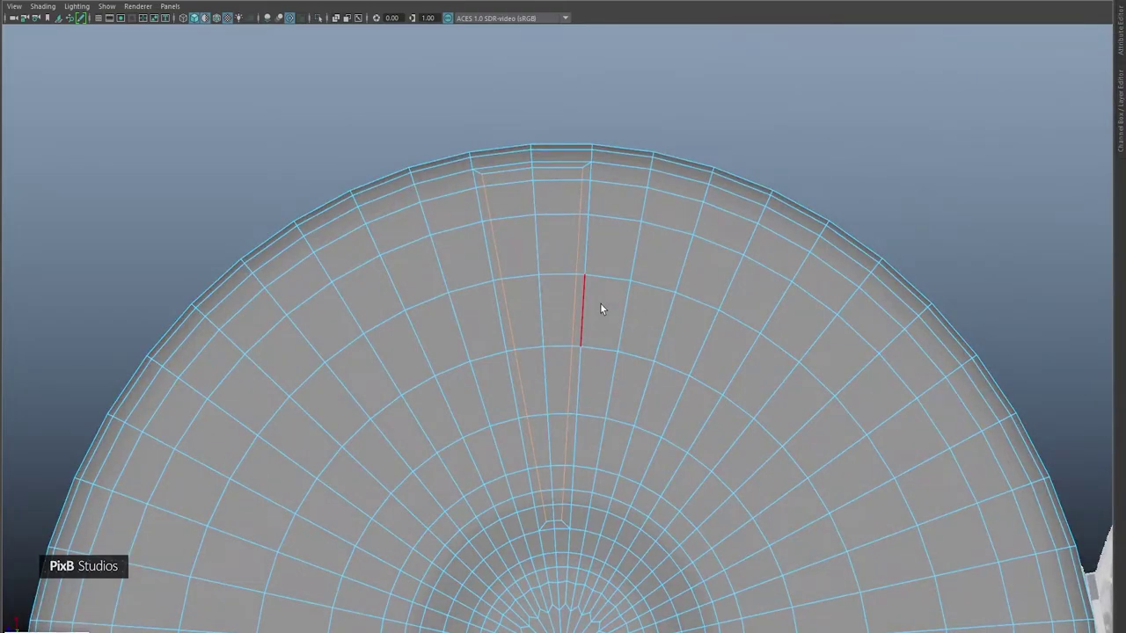
{"action": "left_click", "coordinate": [571, 317]}
{"action": "left_click_drag", "start_coordinate": [491, 343], "coordinate": [502, 343], "text": "ctrl+shift"}
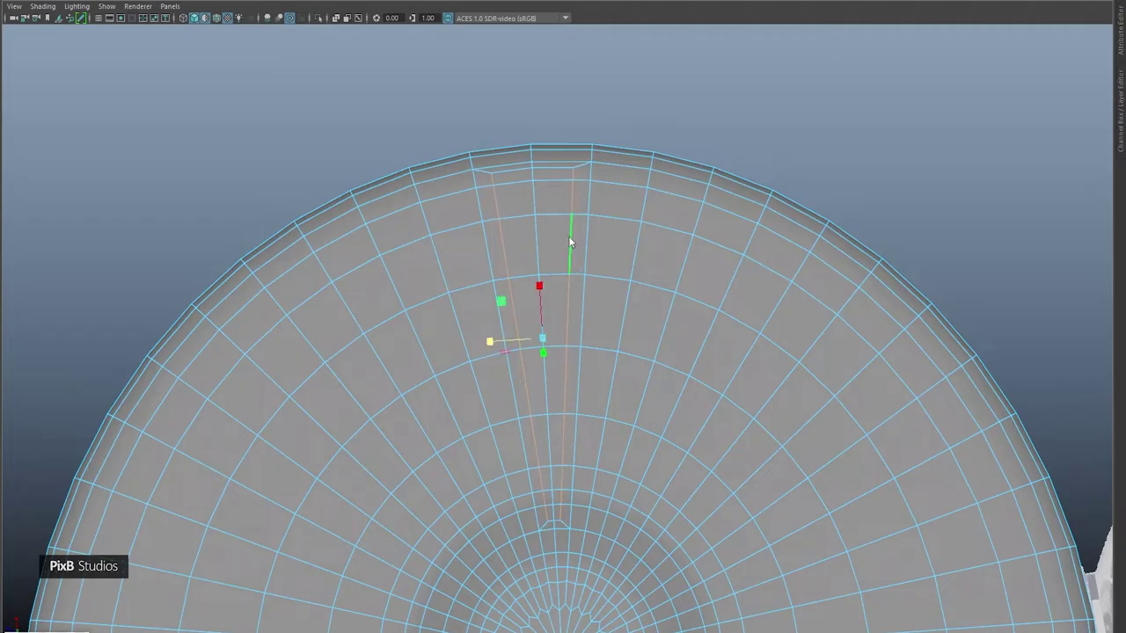
Step: Move the inner vertices at the wedge's outer end towards the base centre to widen the border there
{"action": "left_click_drag", "start_coordinate": [492, 183], "coordinate": [517, 191], "text": "alt"}
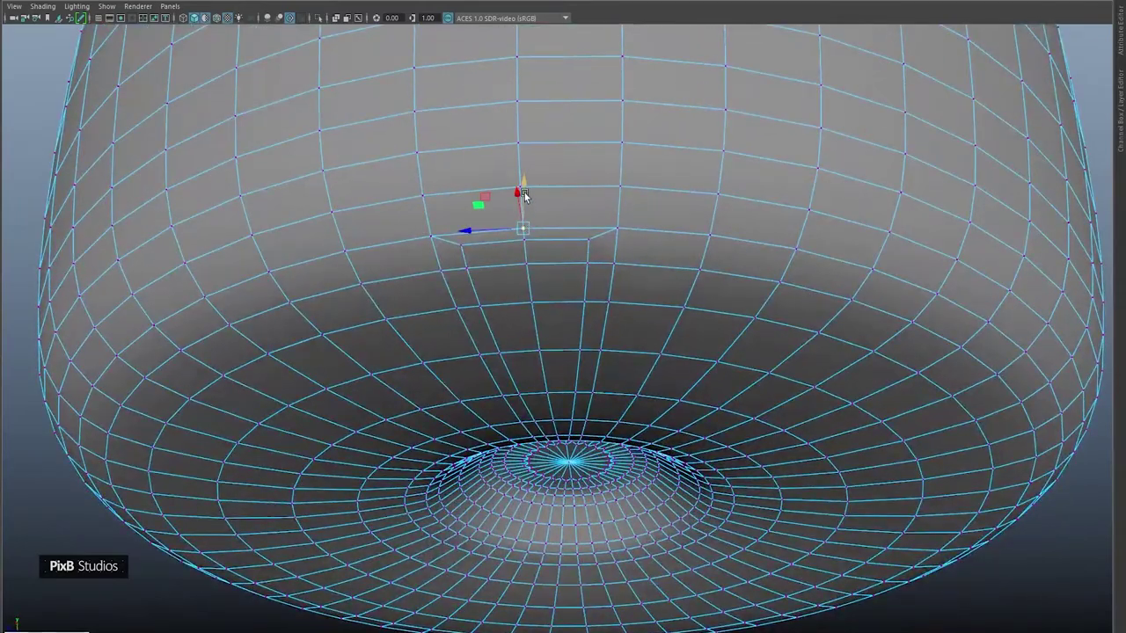
{"action": "left_click", "coordinate": [470, 247]}
{"action": "left_click", "coordinate": [582, 244], "text": "shift"}
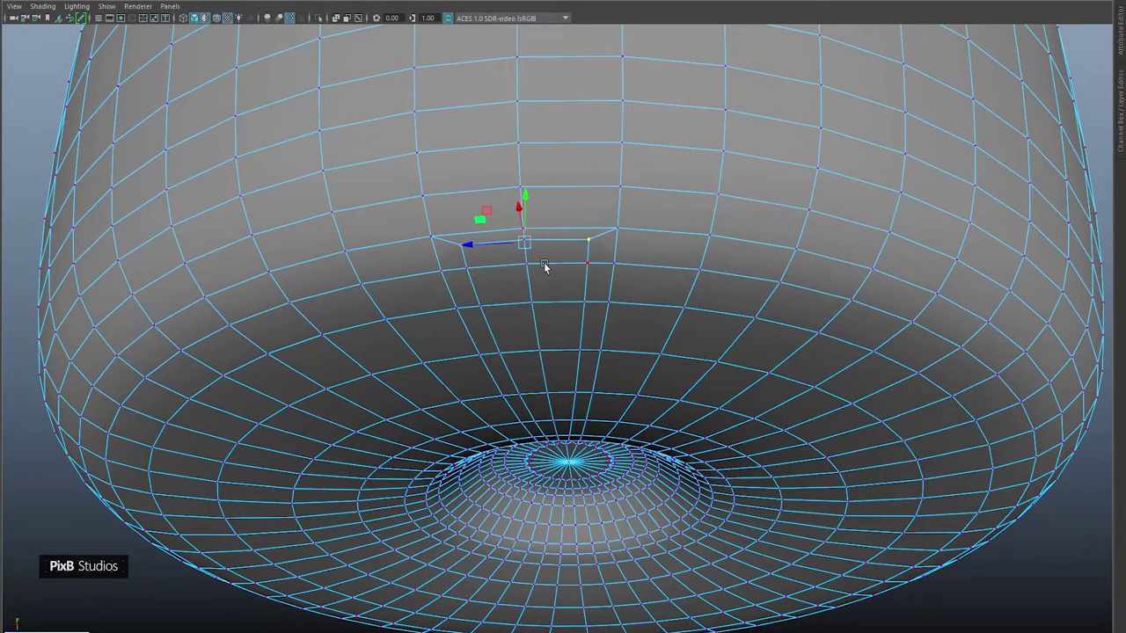
{"action": "left_click_drag", "start_coordinate": [545, 266], "coordinate": [543, 145], "text": "alt"}
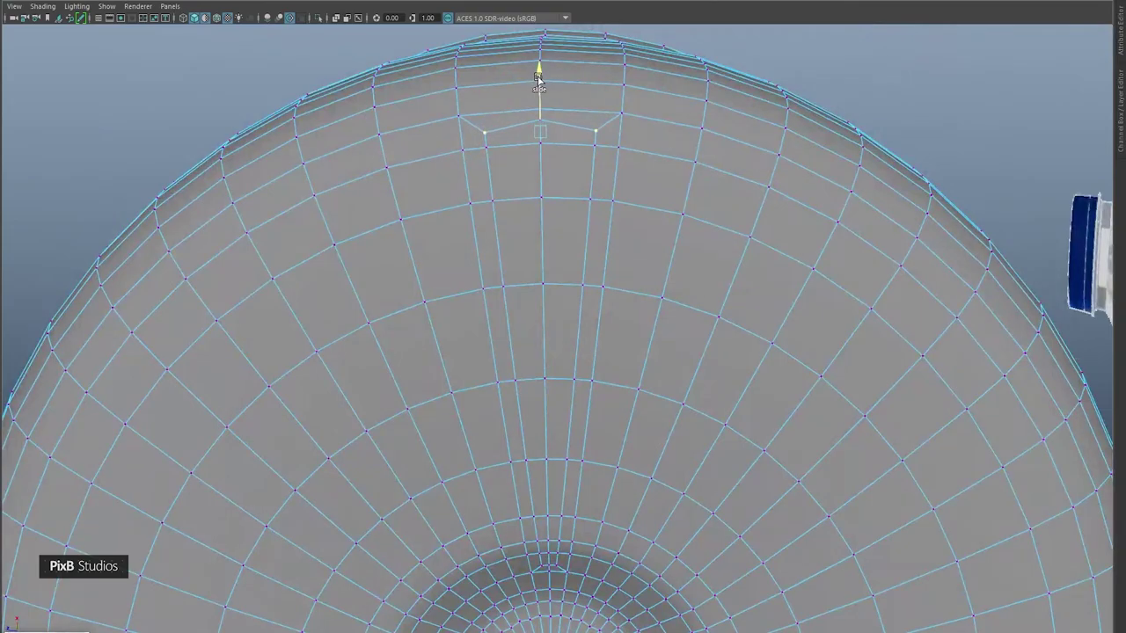
{"action": "left_click_drag", "start_coordinate": [538, 79], "coordinate": [539, 106]}
{"action": "left_click", "coordinate": [555, 140]}
{"action": "middle_click_drag", "start_coordinate": [554, 145], "coordinate": [559, 155], "text": "alt"}
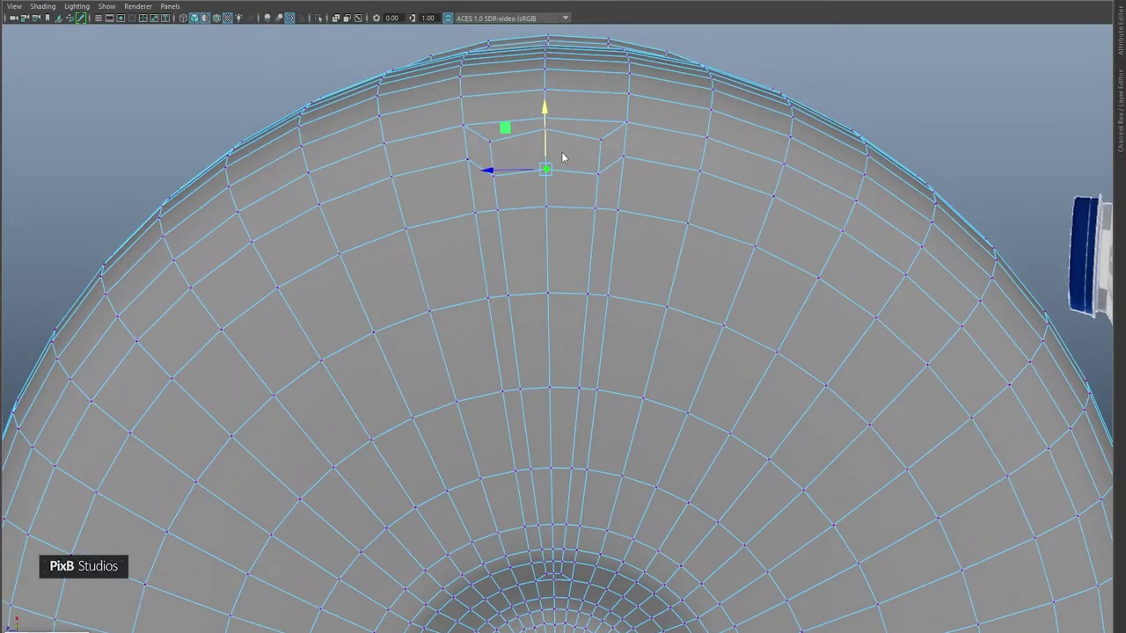
Step: Extrude the inner wedge faces with offset 0.006 and thickness -0.013 to sink a groove into the base
{"action": "right_click_drag", "start_coordinate": [562, 157], "coordinate": [533, 197]}
{"action": "left_click_drag", "start_coordinate": [575, 243], "coordinate": [640, 335], "text": "alt"}
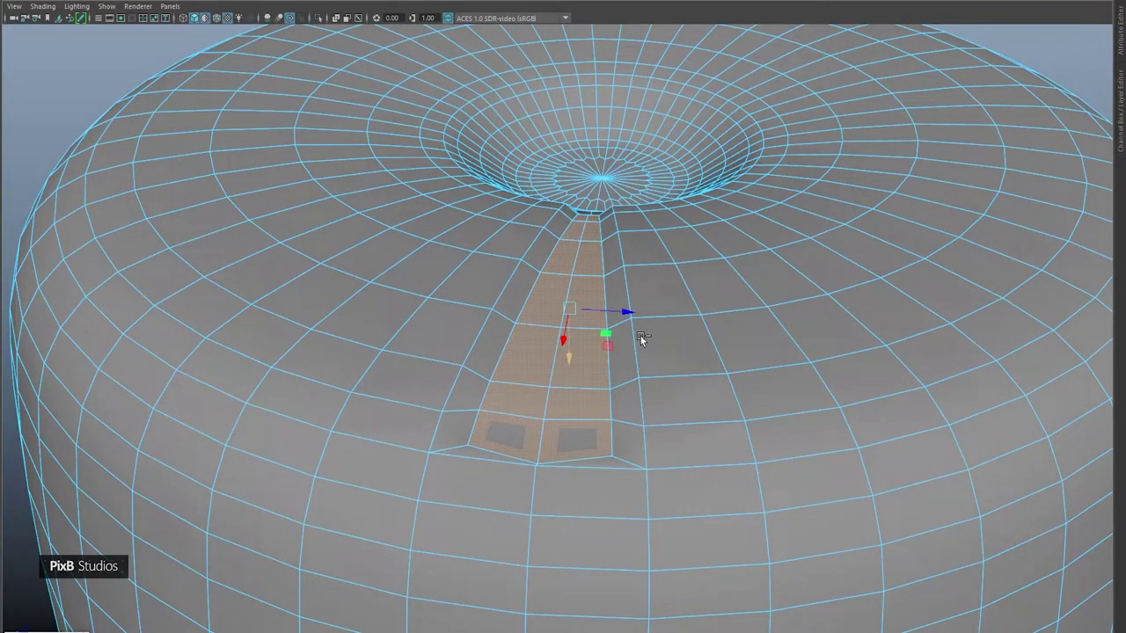
{"action": "key", "text": "ctrl+e"}
{"action": "left_click_drag", "start_coordinate": [856, 195], "coordinate": [861, 193]}
{"action": "middle_click_drag", "start_coordinate": [858, 173], "coordinate": [851, 173]}
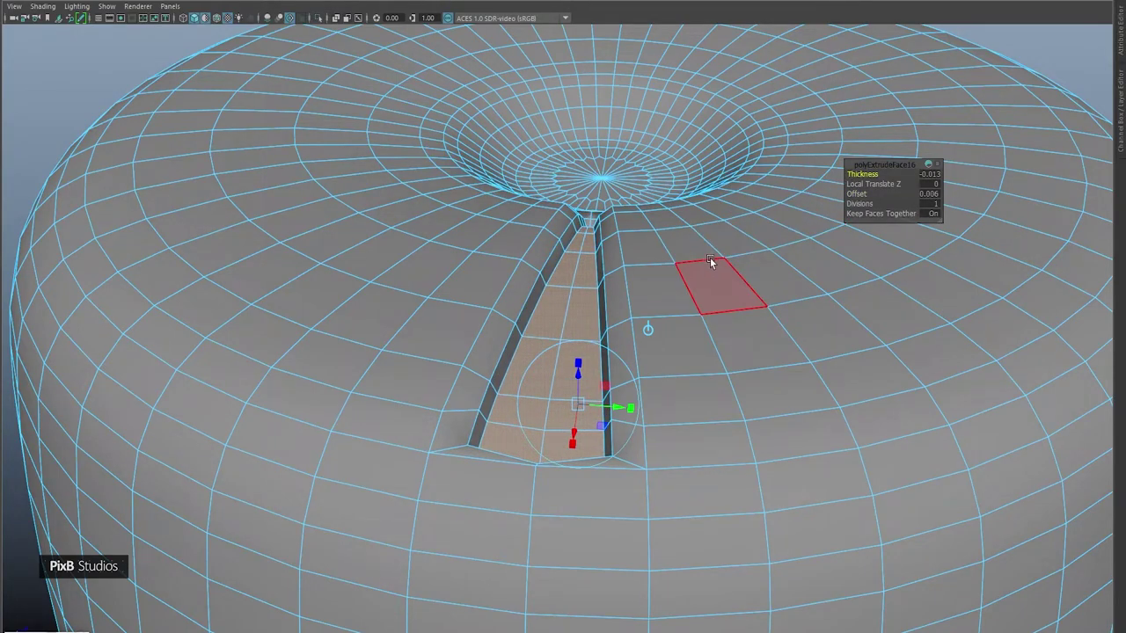
Step: Preview the smoothed mesh and examine the new groove's shape from several angles
{"action": "key", "text": "3"}
{"action": "right_click_drag", "start_coordinate": [703, 268], "coordinate": [826, 146]}
{"action": "scroll", "coordinate": [974, 81], "scroll_direction": "down", "scroll_amount": 5}
{"action": "left_click", "coordinate": [972, 79]}
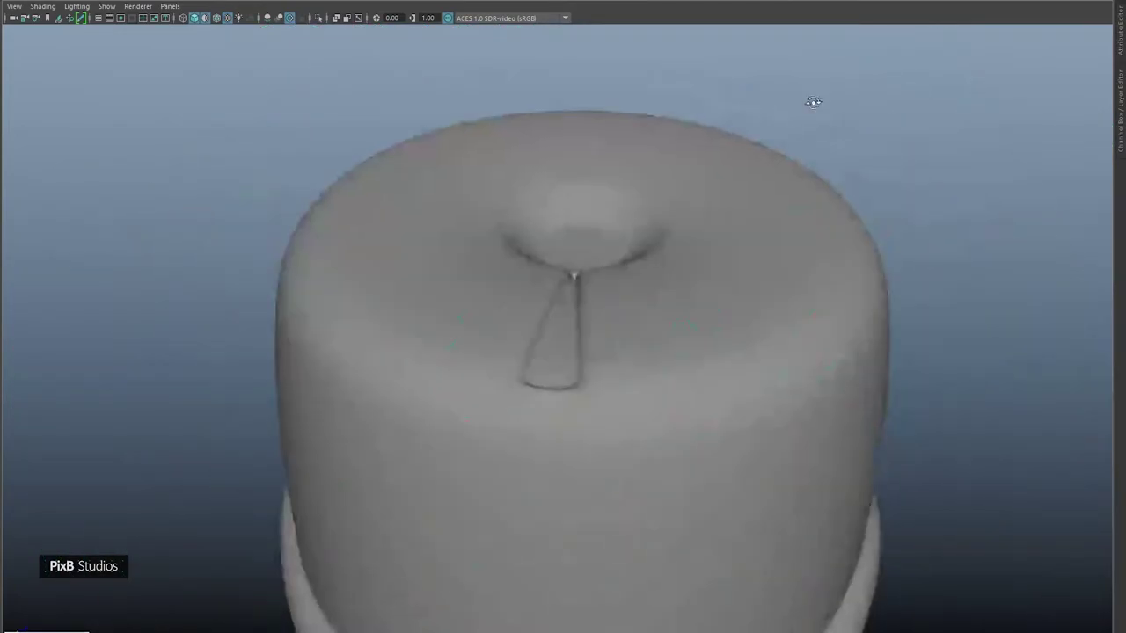
{"action": "left_click_drag", "start_coordinate": [812, 100], "coordinate": [520, 146], "text": "alt"}
{"action": "right_click_drag", "start_coordinate": [519, 146], "coordinate": [636, 284], "text": "alt"}
{"action": "left_click_drag", "start_coordinate": [636, 284], "coordinate": [628, 309], "text": "alt"}
{"action": "left_click", "coordinate": [594, 323]}
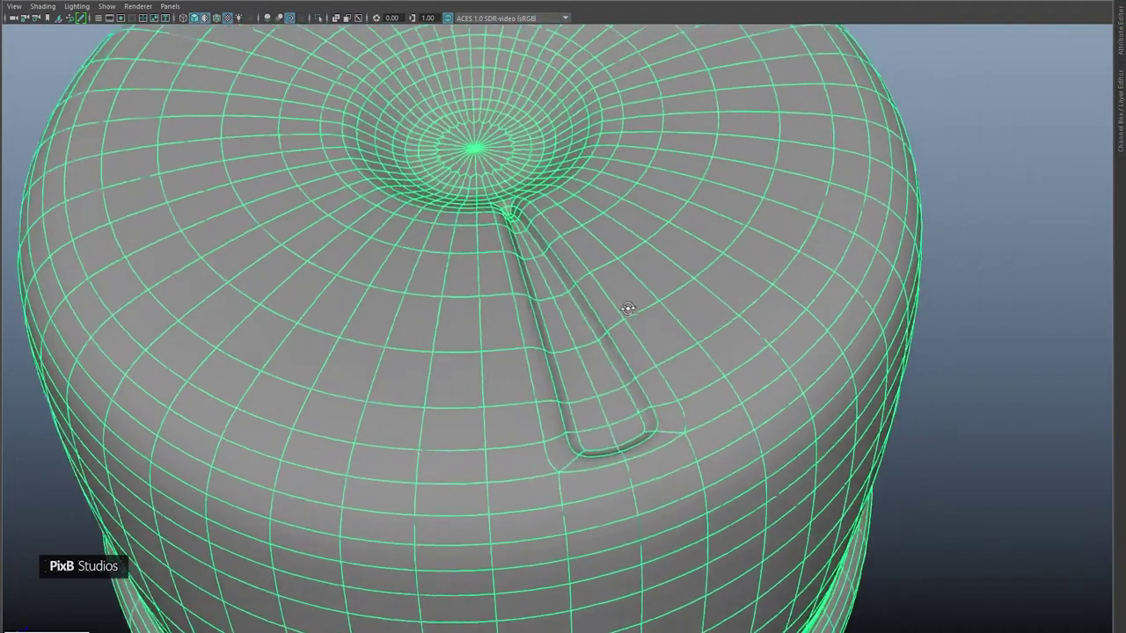
Step: Select the edge loop around the base rim at the groove's outer end and apply Circularize Components
{"action": "key", "text": "1"}
{"action": "right_click_drag", "start_coordinate": [679, 317], "coordinate": [719, 374], "text": "alt"}
{"action": "middle_click_drag", "start_coordinate": [718, 375], "coordinate": [728, 321], "text": "alt"}
{"action": "right_click_drag", "start_coordinate": [728, 321], "coordinate": [742, 226]}
{"action": "left_click", "coordinate": [680, 397]}
{"action": "left_click_drag", "start_coordinate": [692, 374], "coordinate": [752, 337], "text": "alt"}
{"action": "left_click_drag", "start_coordinate": [668, 317], "coordinate": [749, 254], "text": "alt"}
{"action": "right_click_drag", "start_coordinate": [749, 254], "coordinate": [752, 364], "text": "shift"}
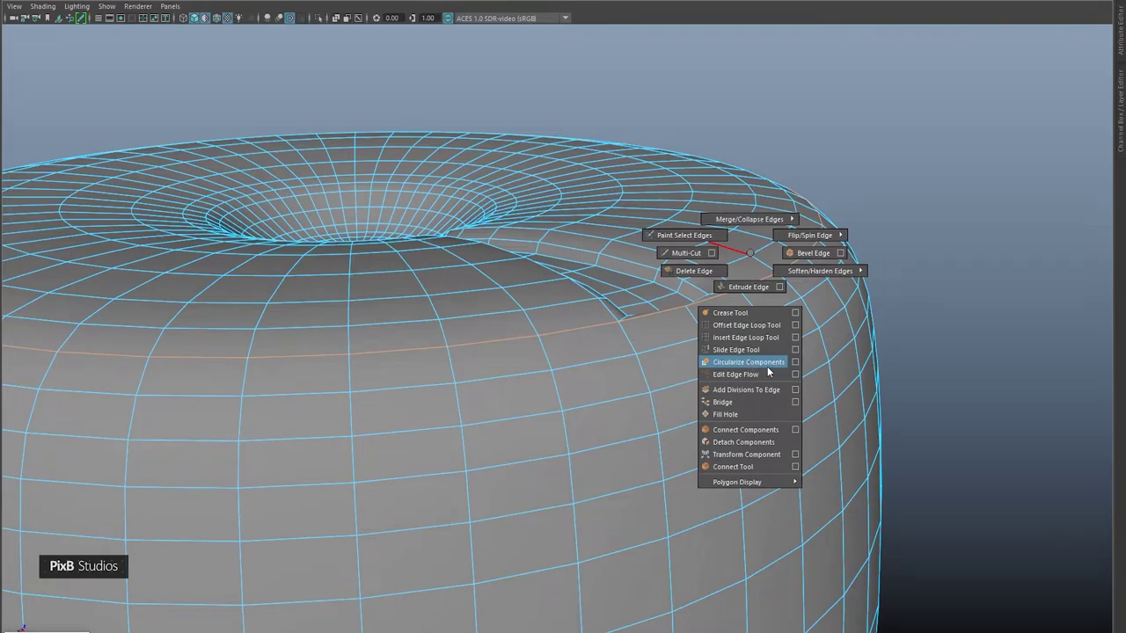
{"action": "right_click_drag", "start_coordinate": [767, 366], "coordinate": [767, 365], "text": "shift"}
{"action": "left_click_drag", "start_coordinate": [766, 366], "coordinate": [767, 408], "text": "alt"}
Step: Check the rim and groove in smooth preview, ending with a straight view onto the base
{"action": "right_click_drag", "start_coordinate": [764, 296], "coordinate": [821, 278]}
{"action": "key", "text": "3"}
{"action": "left_click", "coordinate": [963, 206]}
{"action": "left_click_drag", "start_coordinate": [942, 196], "coordinate": [896, 194], "text": "alt"}
{"action": "left_click", "coordinate": [898, 257]}
{"action": "left_click_drag", "start_coordinate": [899, 247], "coordinate": [862, 229], "text": "alt"}
{"action": "middle_click_drag", "start_coordinate": [830, 204], "coordinate": [829, 295], "text": "alt"}
{"action": "right_click_drag", "start_coordinate": [829, 295], "coordinate": [778, 220], "text": "alt"}
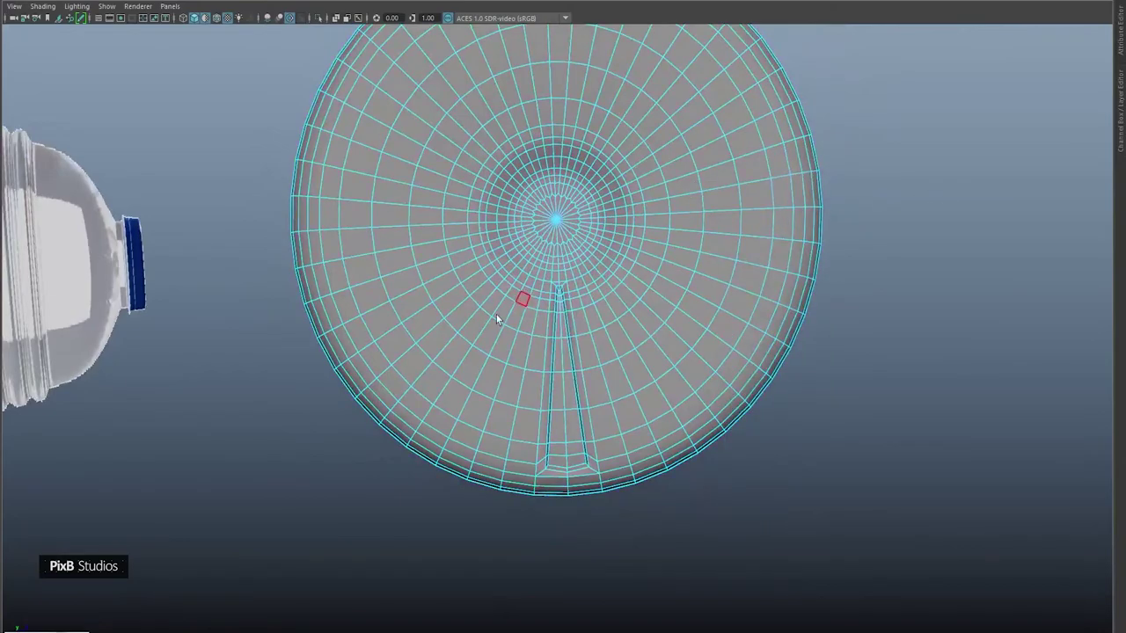
{"action": "double_click", "coordinate": [552, 291], "text": "shift"}
{"action": "middle_click_drag", "start_coordinate": [571, 306], "coordinate": [565, 344], "text": "alt"}
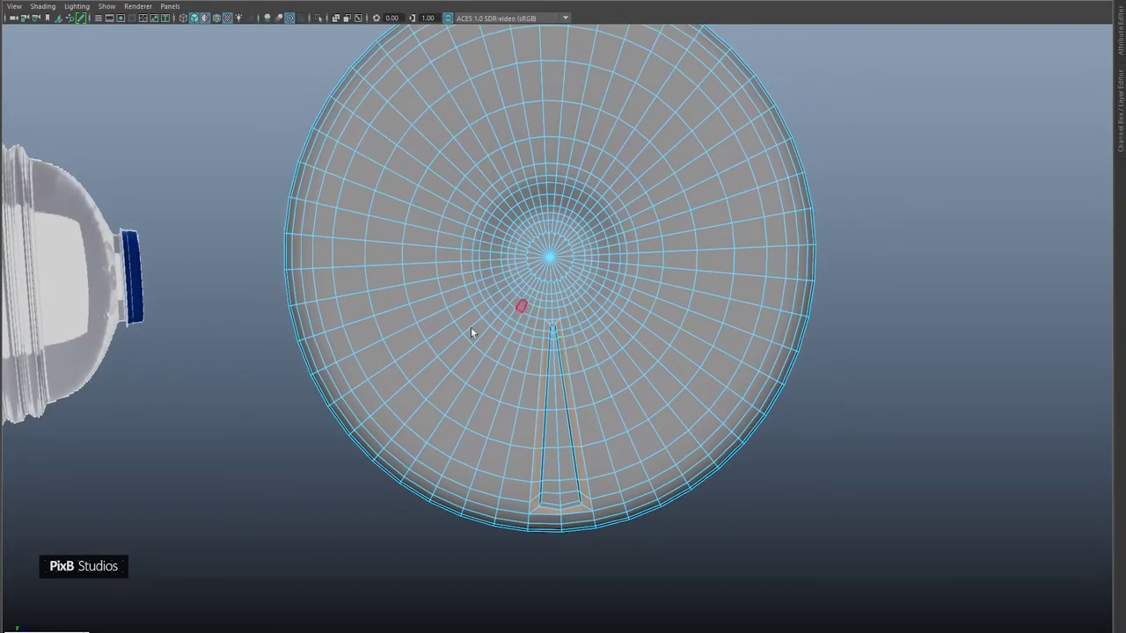
{"action": "right_click_drag", "start_coordinate": [736, 289], "coordinate": [712, 314], "text": "alt"}
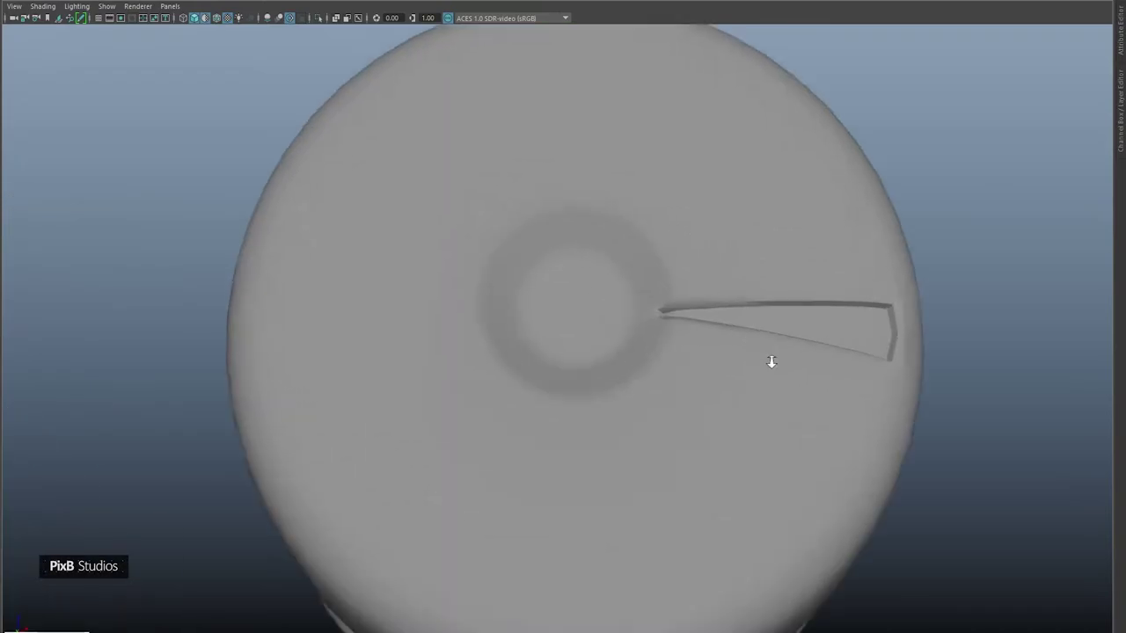
{"action": "scroll", "coordinate": [742, 311], "scroll_direction": "up", "scroll_amount": 2}
{"action": "left_click", "coordinate": [740, 292]}
{"action": "right_click_drag", "start_coordinate": [737, 281], "coordinate": [738, 311]}
{"action": "middle_click_drag", "start_coordinate": [738, 306], "coordinate": [635, 295], "text": "alt"}
{"action": "right_click_drag", "start_coordinate": [635, 295], "coordinate": [776, 331], "text": "alt"}
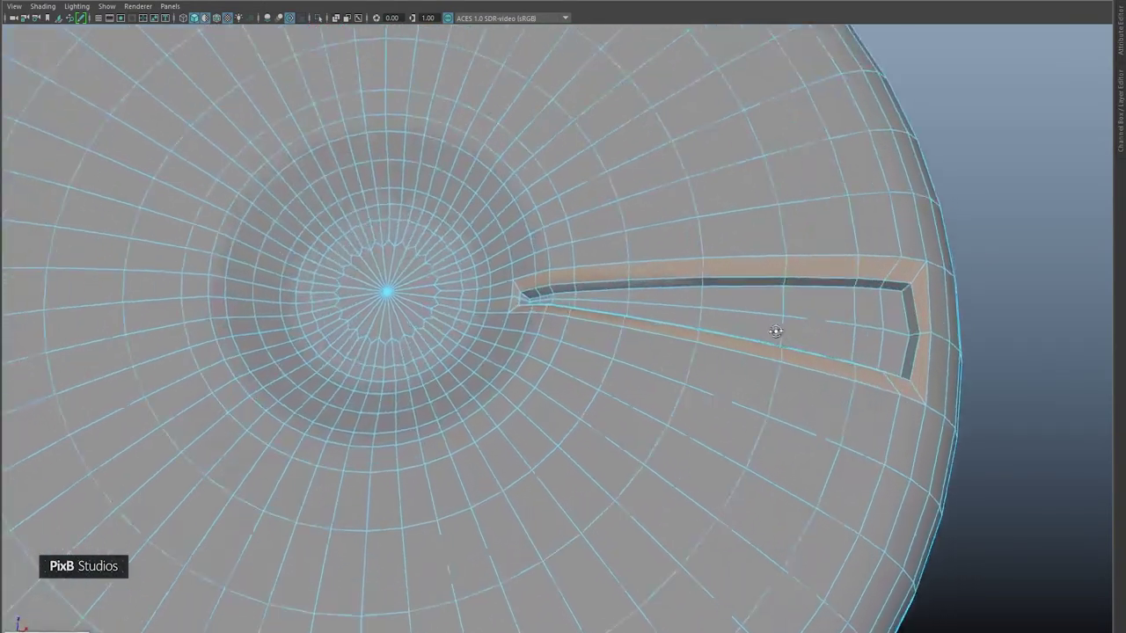
Step: Select both rows of floor faces along the full length of the groove
{"action": "left_click_drag", "start_coordinate": [776, 331], "coordinate": [789, 422], "text": "alt"}
{"action": "middle_click_drag", "start_coordinate": [789, 422], "coordinate": [667, 280], "text": "alt"}
{"action": "left_click", "coordinate": [709, 479]}
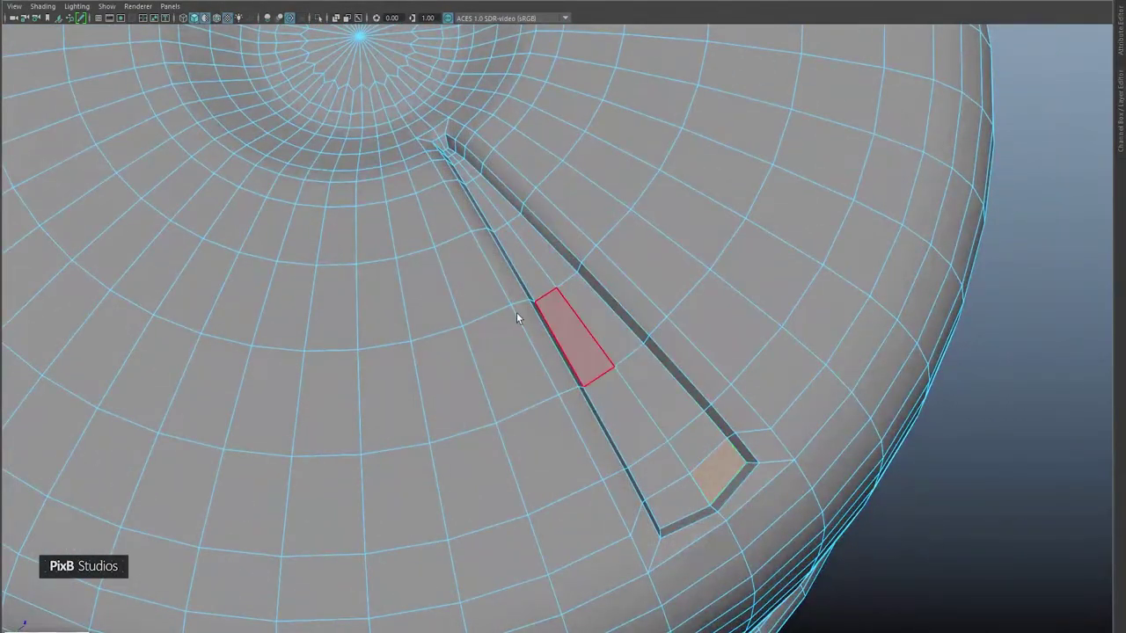
{"action": "left_click_drag", "start_coordinate": [369, 294], "coordinate": [570, 326], "text": "alt"}
{"action": "middle_click_drag", "start_coordinate": [569, 326], "coordinate": [557, 304], "text": "alt"}
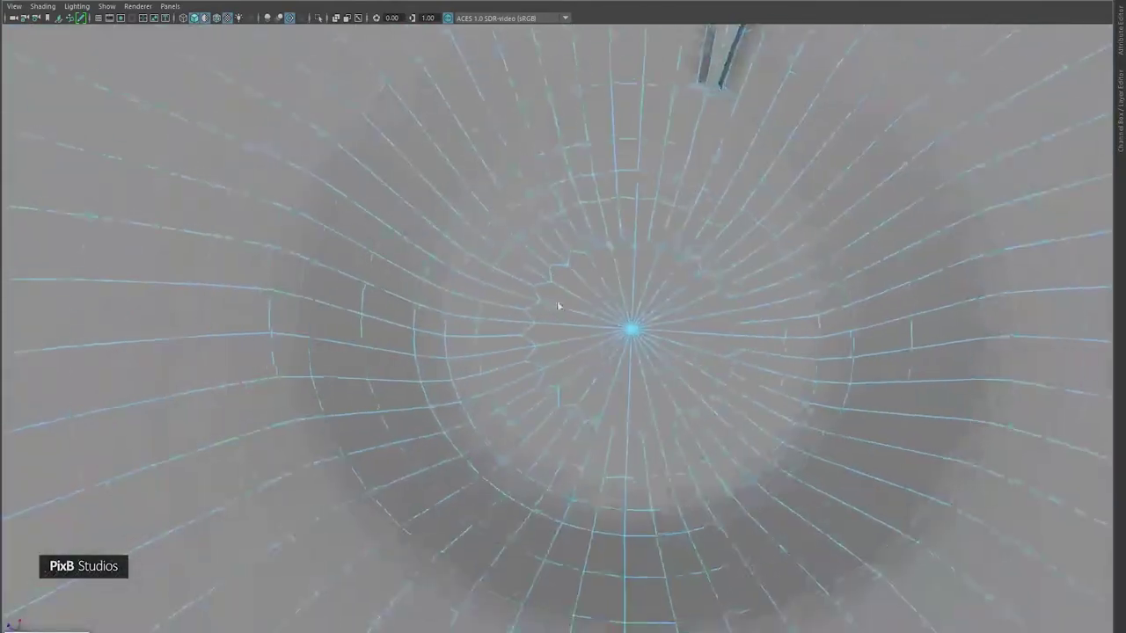
{"action": "left_click_drag", "start_coordinate": [558, 304], "coordinate": [580, 312], "text": "alt"}
{"action": "middle_click_drag", "start_coordinate": [693, 171], "coordinate": [563, 311], "text": "alt"}
{"action": "double_click", "coordinate": [562, 313], "text": "shift"}
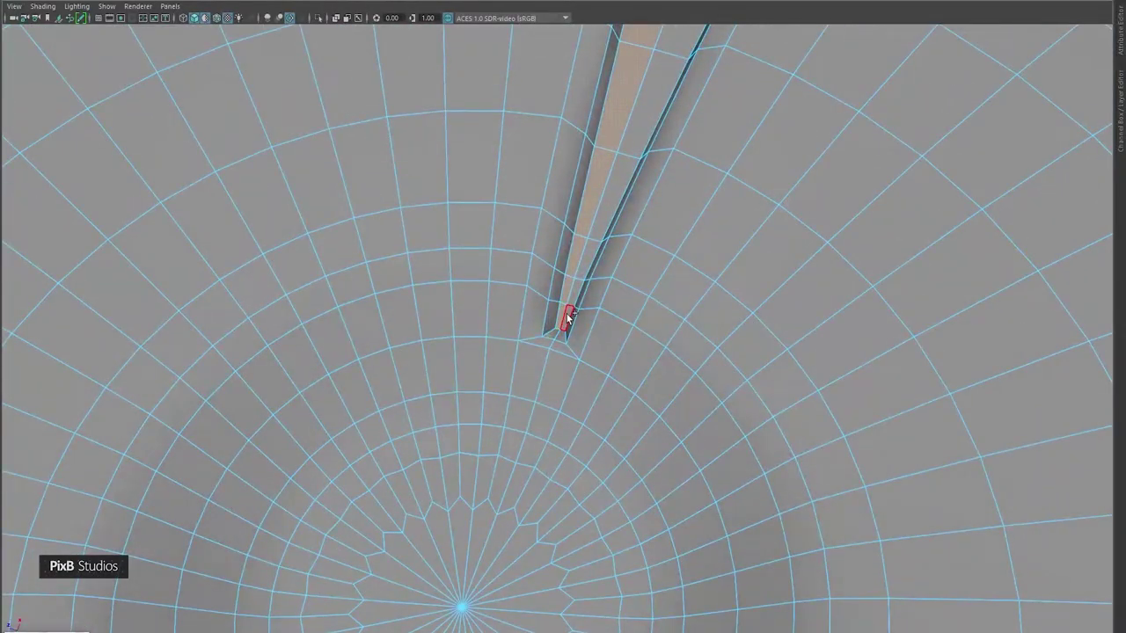
{"action": "middle_click_drag", "start_coordinate": [637, 225], "coordinate": [582, 307], "text": "alt"}
{"action": "scroll", "coordinate": [577, 309], "scroll_direction": "down", "scroll_amount": 4}
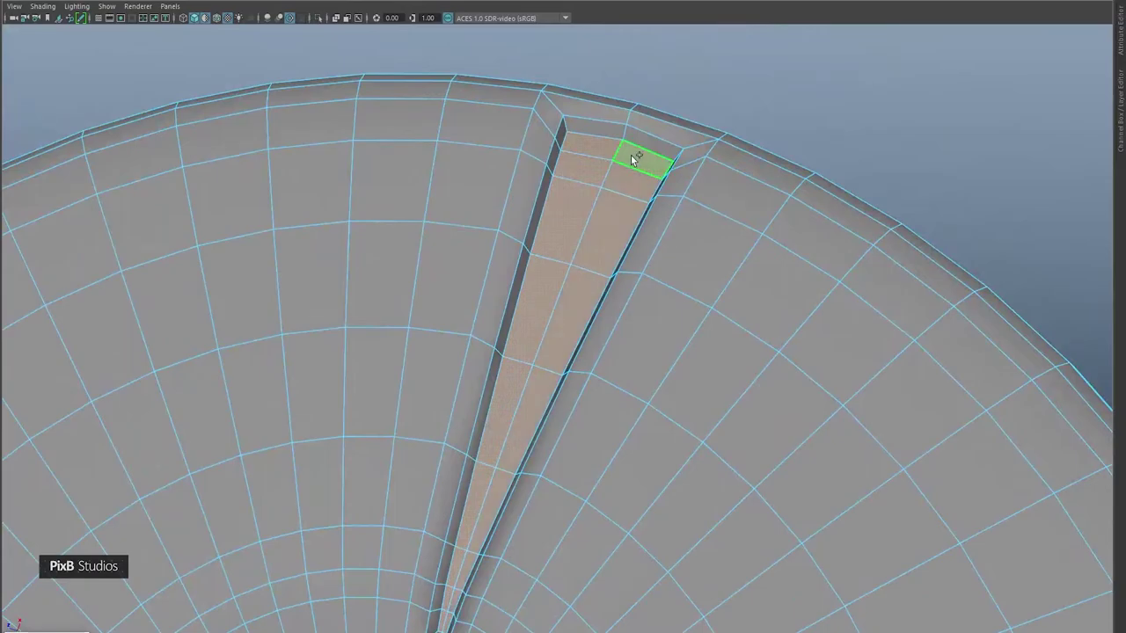
Step: Add the groove's walls and surrounding border faces to the selection and extract all the selected faces
{"action": "double_click", "coordinate": [604, 131], "text": "shift"}
{"action": "double_click", "coordinate": [560, 134], "text": "shift"}
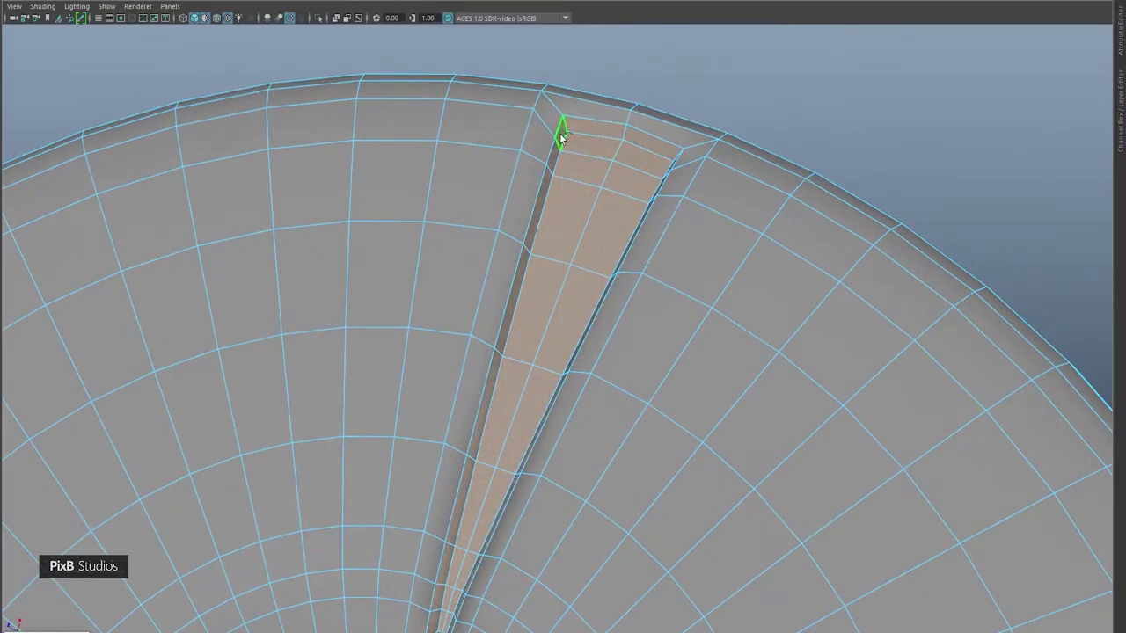
{"action": "double_click", "coordinate": [561, 136], "text": "shift"}
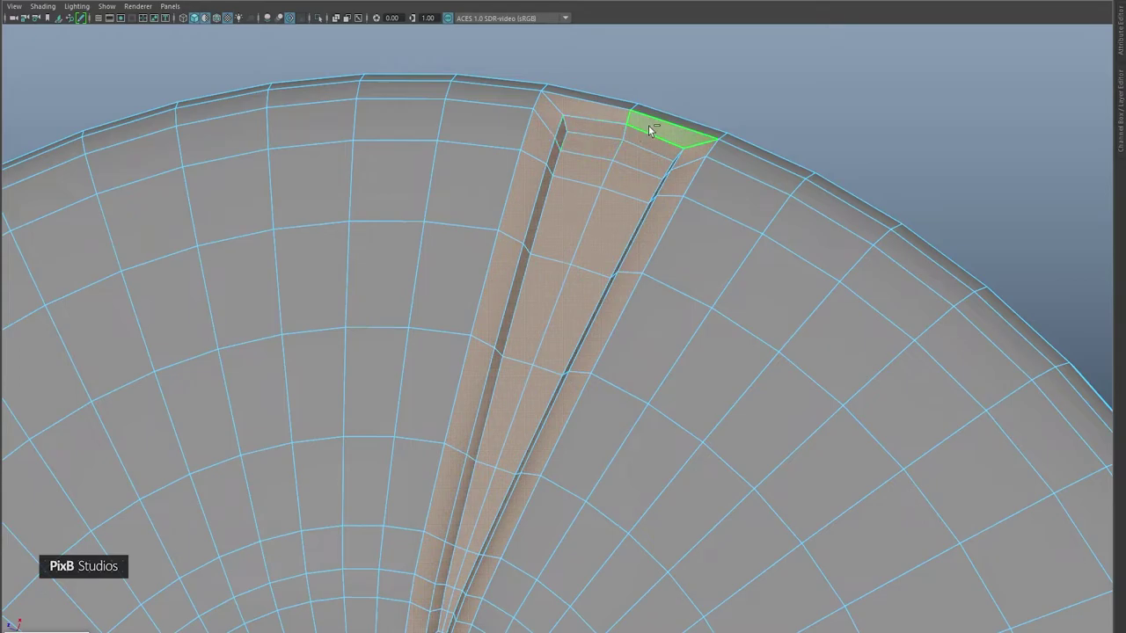
{"action": "right_click_drag", "start_coordinate": [648, 124], "coordinate": [643, 349], "text": "shift"}
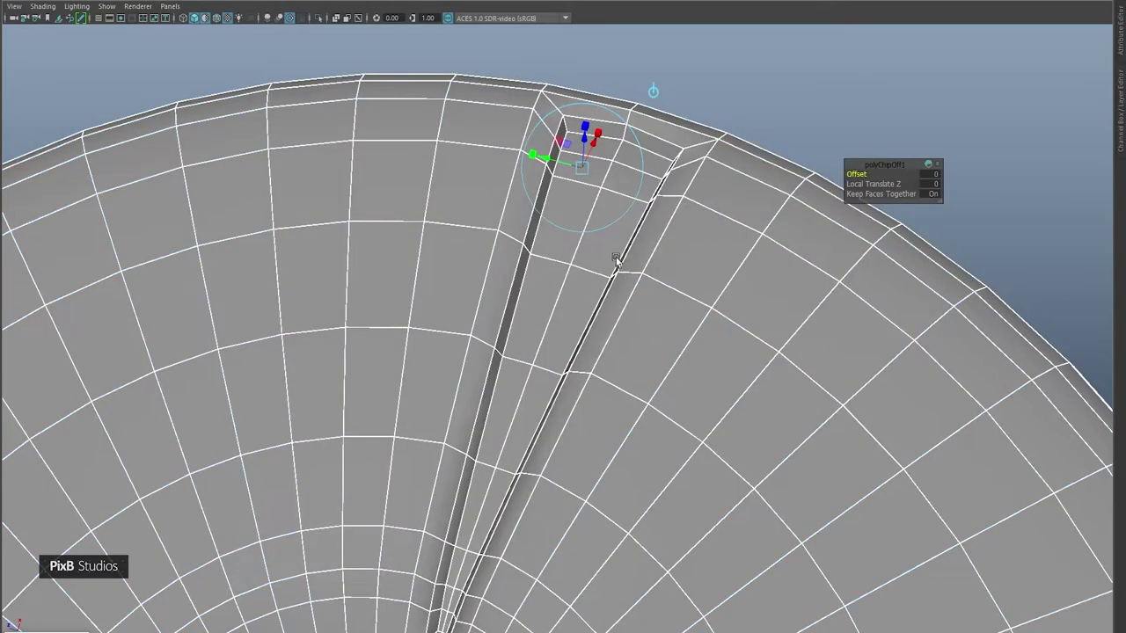
Step: Return to object mode and select only the separated groove piece
{"action": "right_click_drag", "start_coordinate": [614, 256], "coordinate": [845, 106]}
{"action": "right_click_drag", "start_coordinate": [751, 264], "coordinate": [727, 275], "text": "alt"}
{"action": "left_click", "coordinate": [819, 384], "text": "shift"}
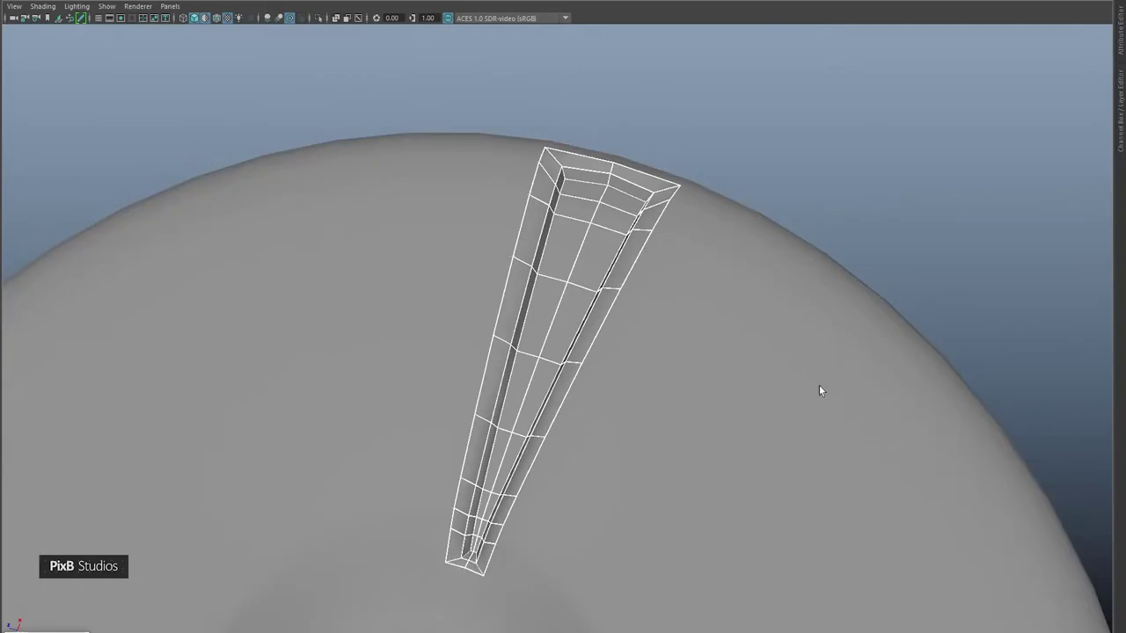
{"action": "right_click_drag", "start_coordinate": [819, 384], "coordinate": [737, 184], "text": "alt"}
{"action": "scroll", "coordinate": [847, 344], "scroll_direction": "down", "scroll_amount": 5}
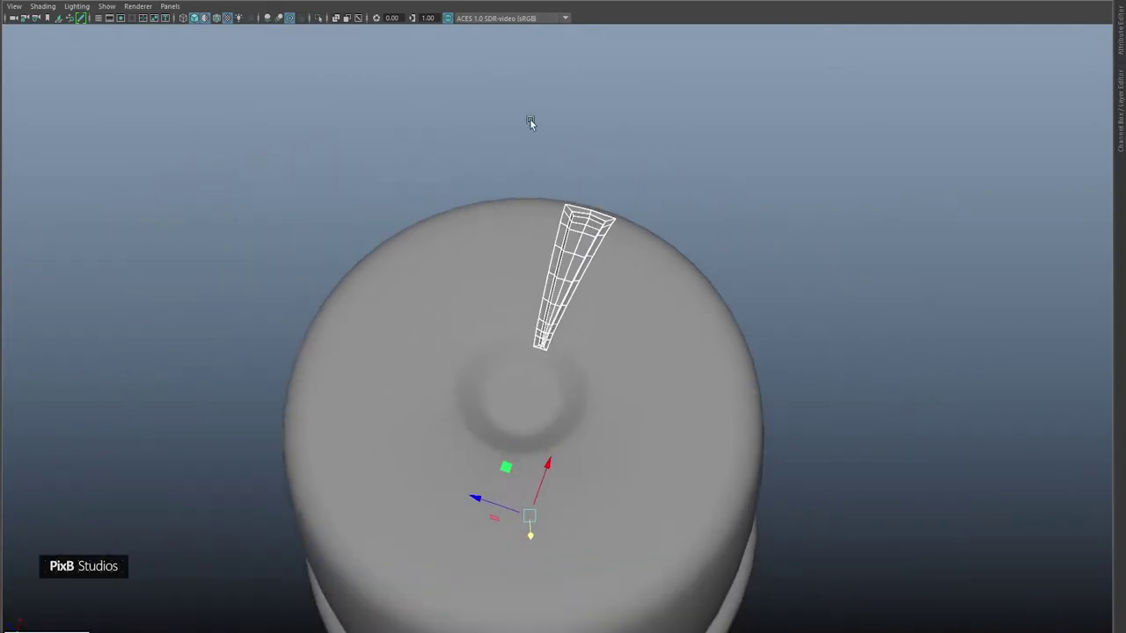
Step: Show the wireframe on the shaded meshes and snap the groove piece's pivot to the base's centre vertex
{"action": "left_click", "coordinate": [203, 21]}
{"action": "scroll", "coordinate": [490, 327], "scroll_direction": "up", "scroll_amount": 6}
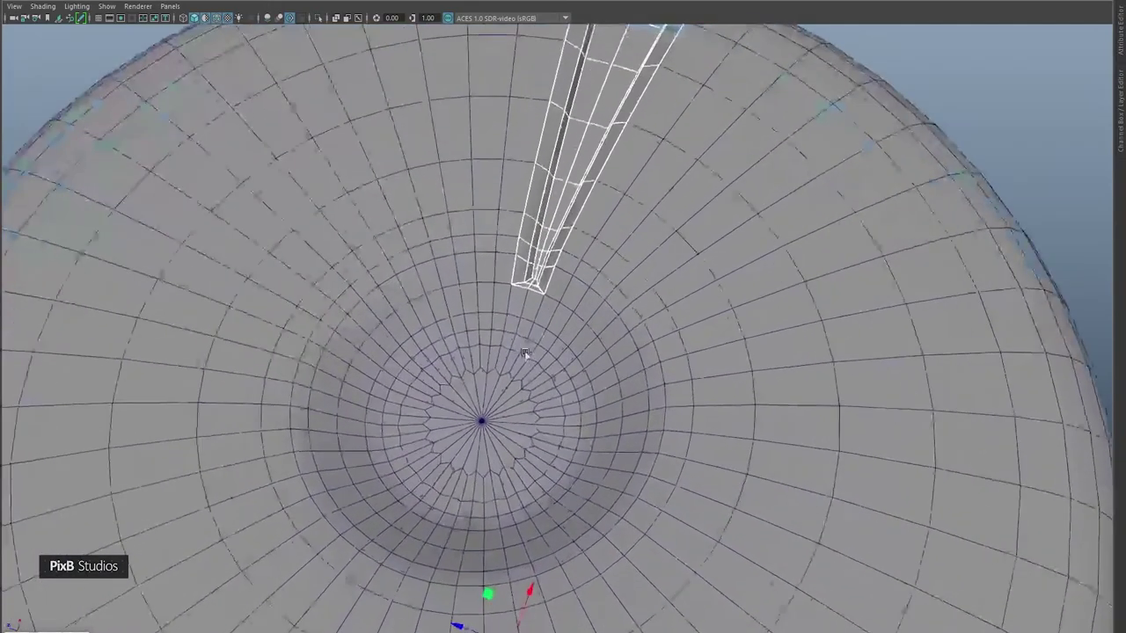
{"action": "left_click_drag", "start_coordinate": [482, 423], "coordinate": [486, 419], "text": "alt"}
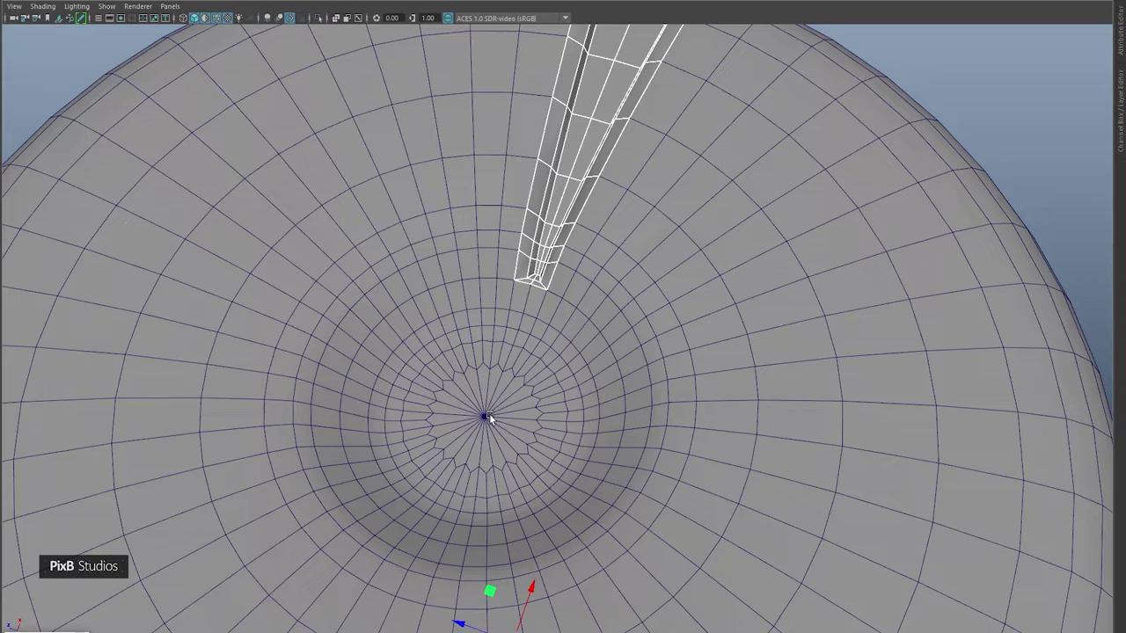
{"action": "key", "text": "d"}
{"action": "left_click", "coordinate": [486, 416]}
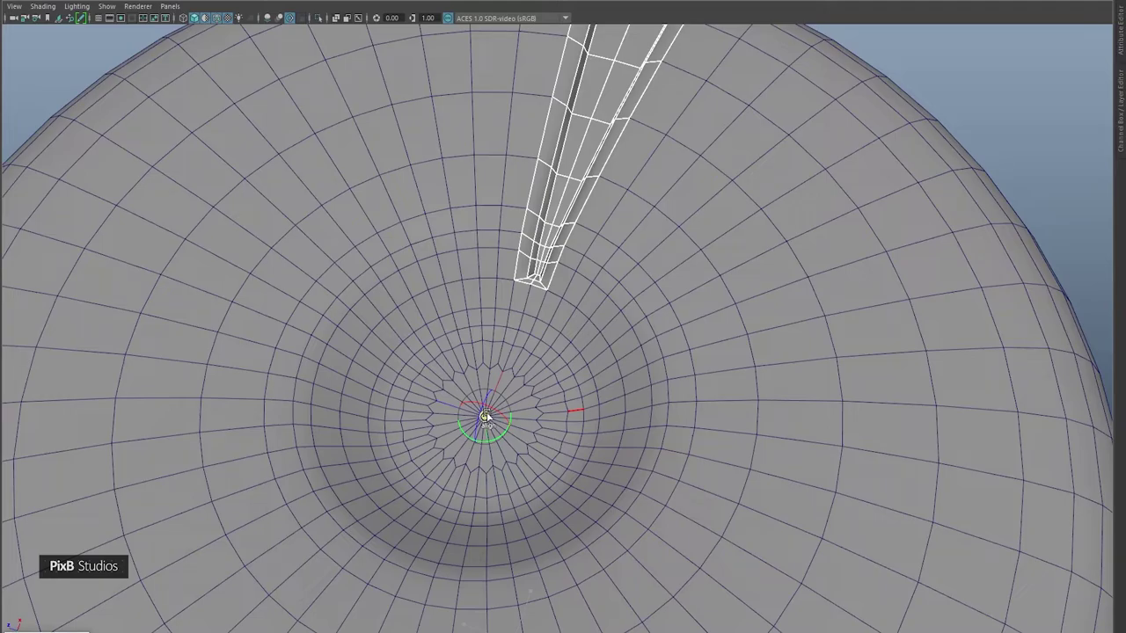
{"action": "key", "text": "d"}
Step: Frame the whole base, switch to the Calculator to divide 360 by 6, and minimize it again
{"action": "scroll", "coordinate": [485, 415], "scroll_direction": "down", "scroll_amount": 8}
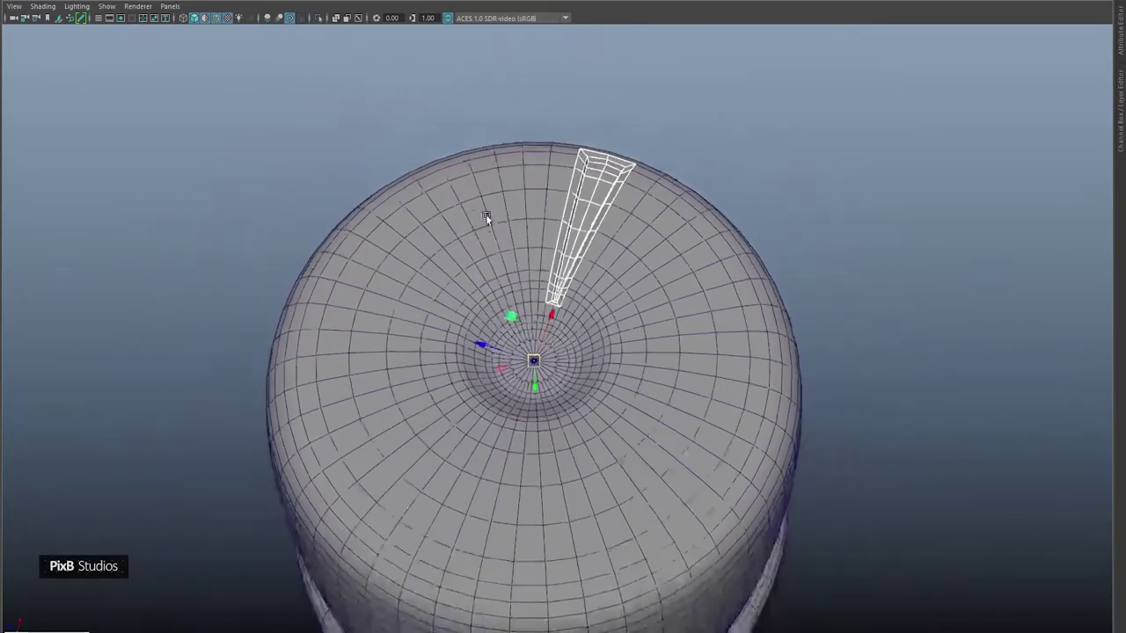
{"action": "left_click_drag", "start_coordinate": [485, 216], "coordinate": [485, 244], "text": "alt"}
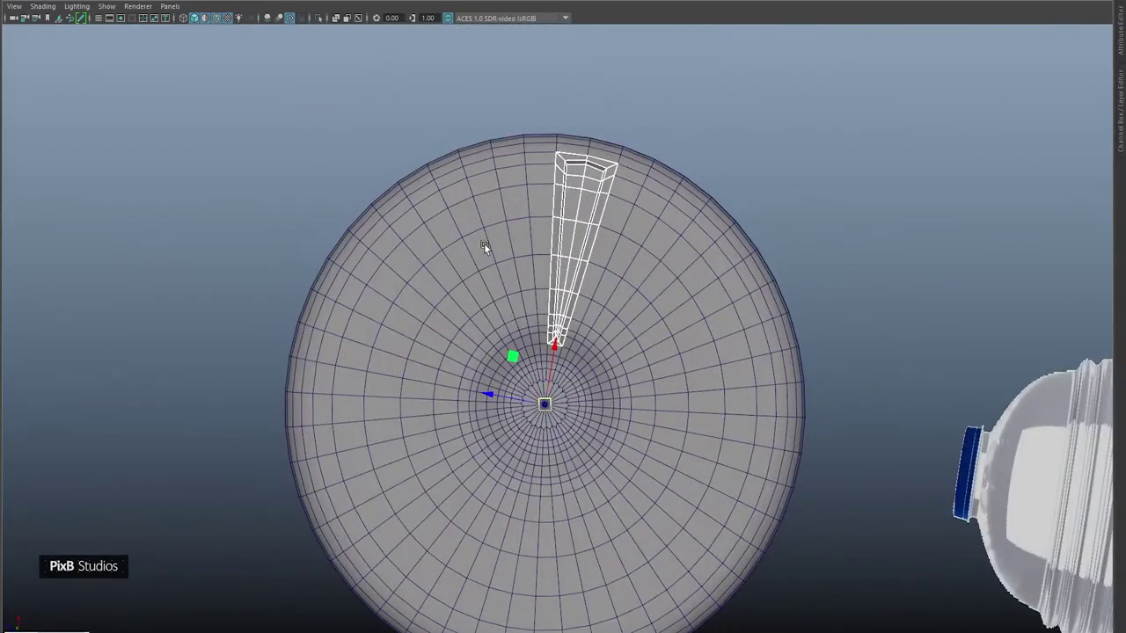
{"action": "middle_click_drag", "start_coordinate": [481, 246], "coordinate": [484, 226], "text": "alt"}
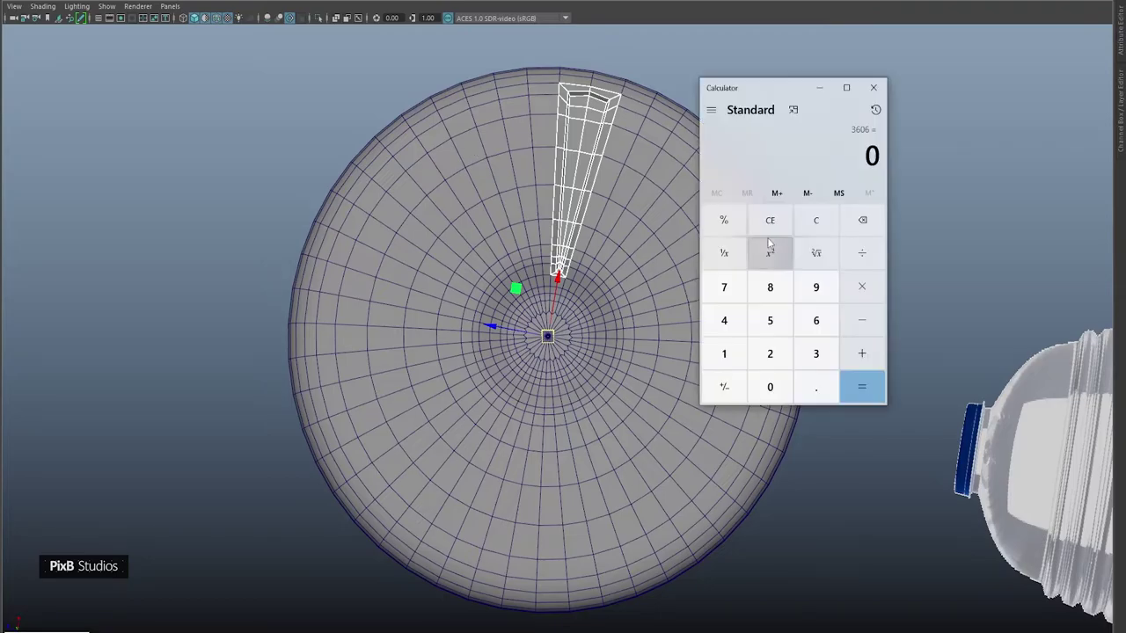
{"action": "type", "text": "360/"}
{"action": "key", "text": "BackSpace"}
{"action": "key", "text": "6"}
{"action": "key", "text": "Return"}
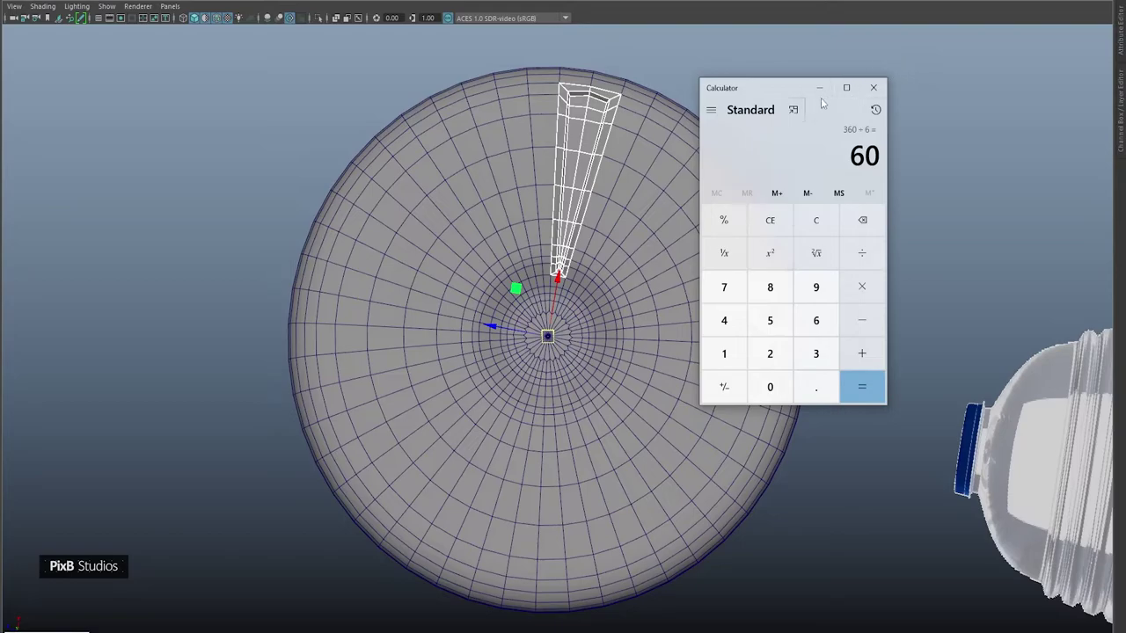
{"action": "left_click", "coordinate": [818, 88]}
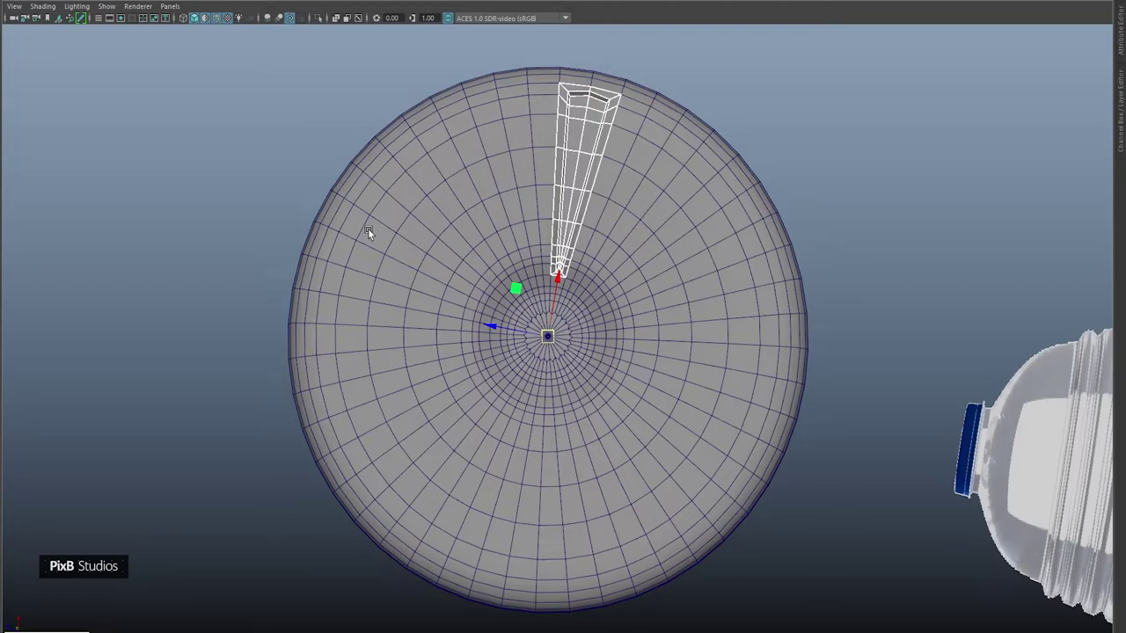
Step: Duplicate the groove piece and rotate the copy to 60° in Y around the base's centre
{"action": "left_click", "coordinate": [1121, 117]}
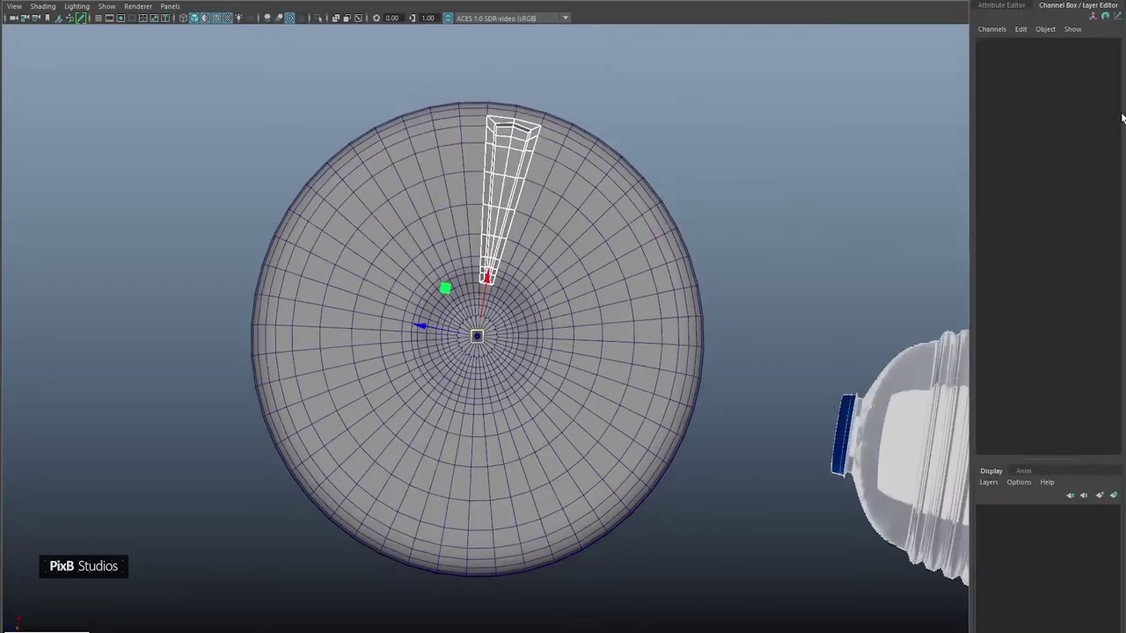
{"action": "middle_click_drag", "start_coordinate": [638, 240], "coordinate": [664, 239], "text": "alt"}
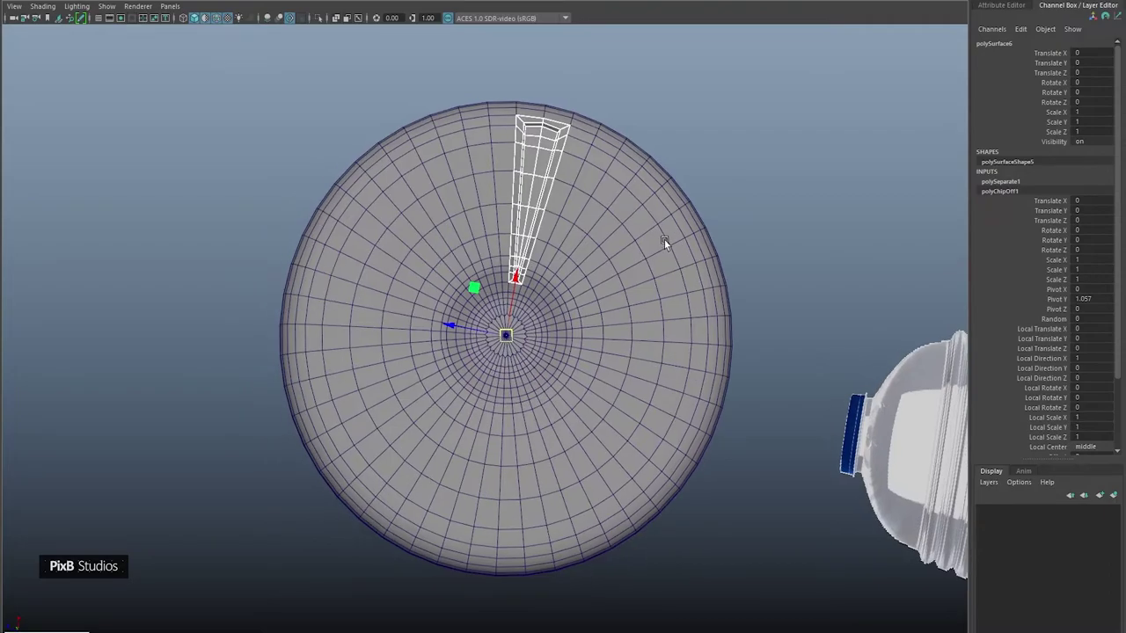
{"action": "key", "text": "e"}
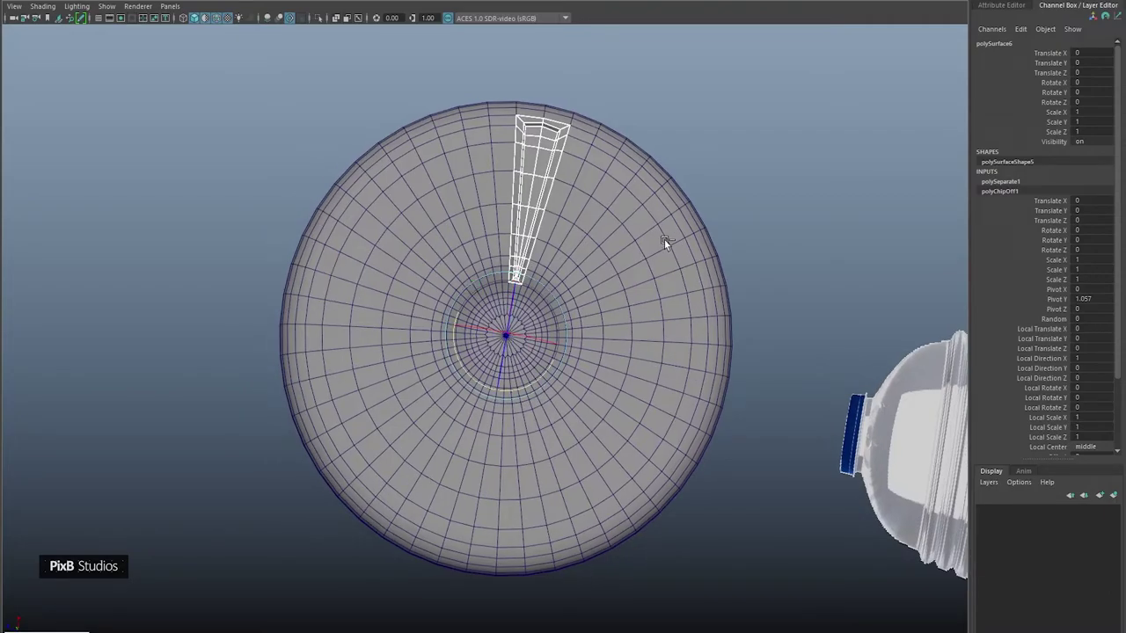
{"action": "key", "text": "ctrl+d"}
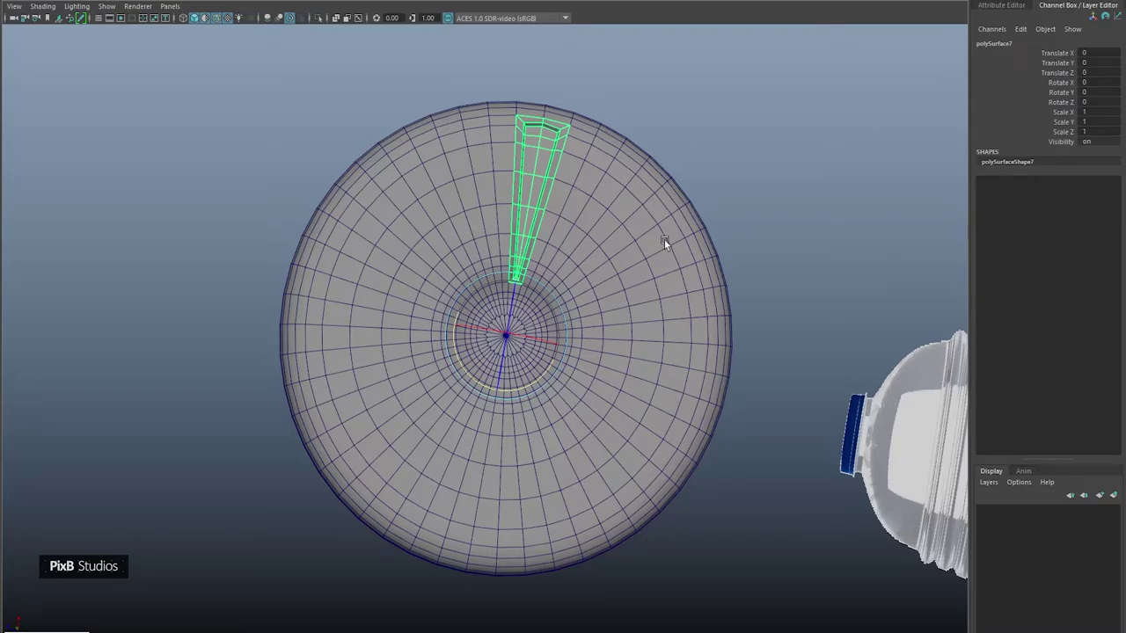
{"action": "left_click_drag", "start_coordinate": [545, 375], "coordinate": [518, 371]}
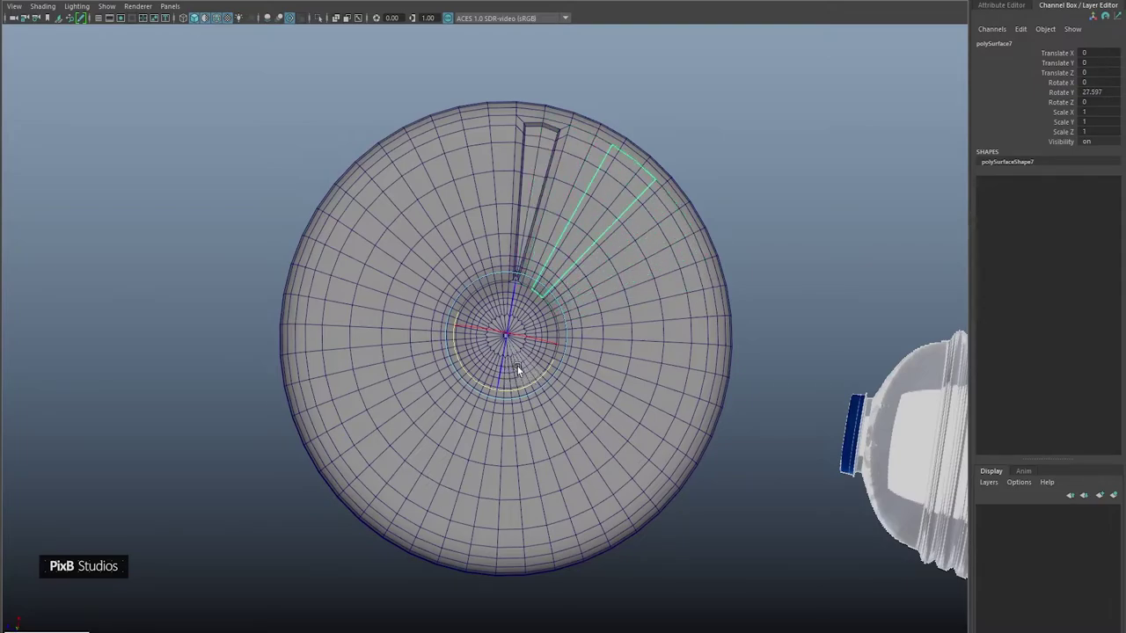
{"action": "key", "text": "ctrl+z"}
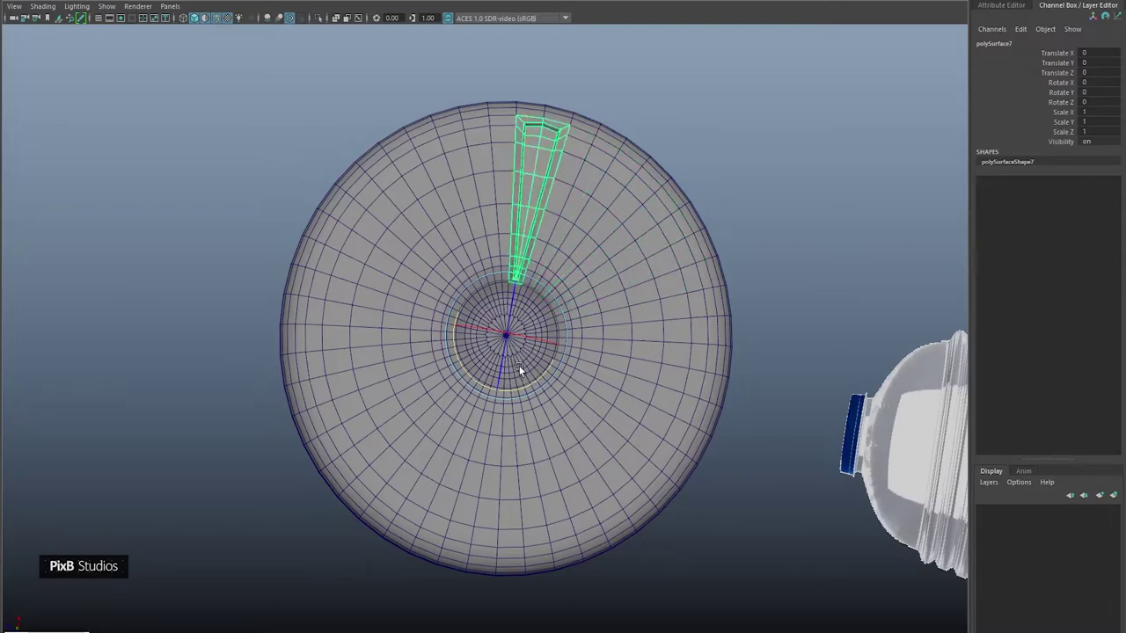
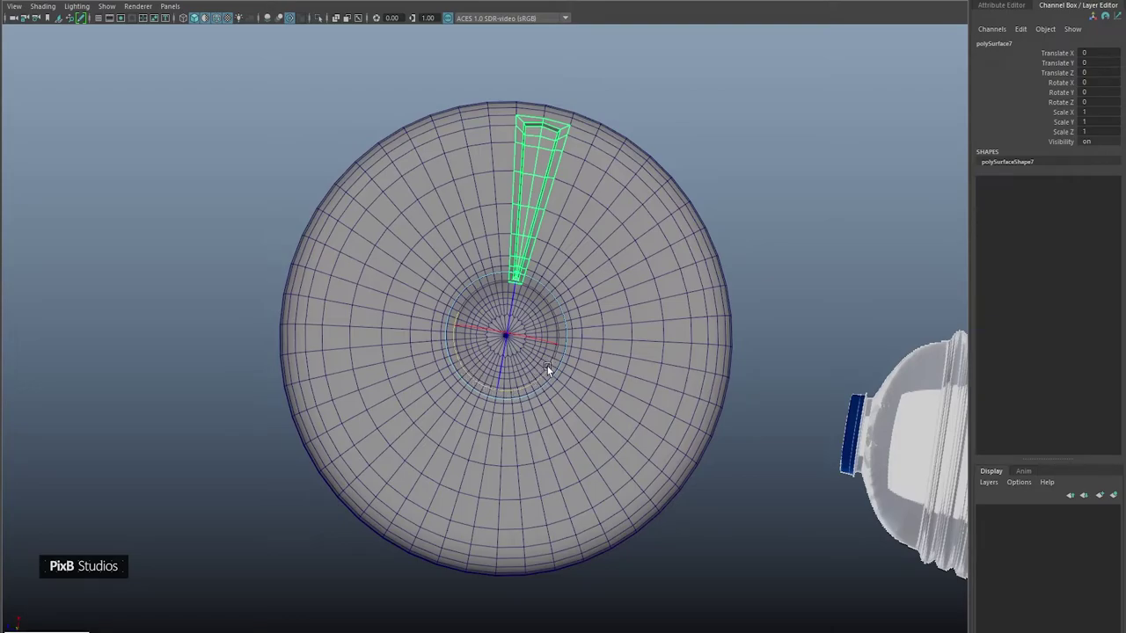
{"action": "left_click_drag", "start_coordinate": [547, 366], "coordinate": [539, 372]}
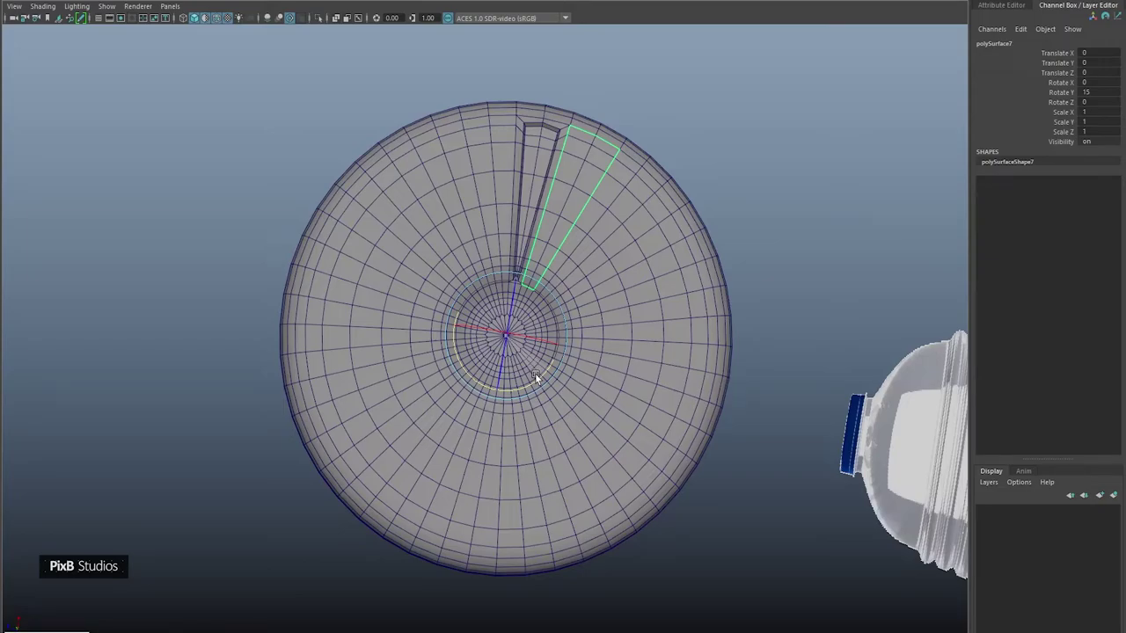
{"action": "left_click_drag", "start_coordinate": [534, 373], "coordinate": [495, 310]}
{"action": "left_click_drag", "start_coordinate": [652, 386], "coordinate": [463, 376]}
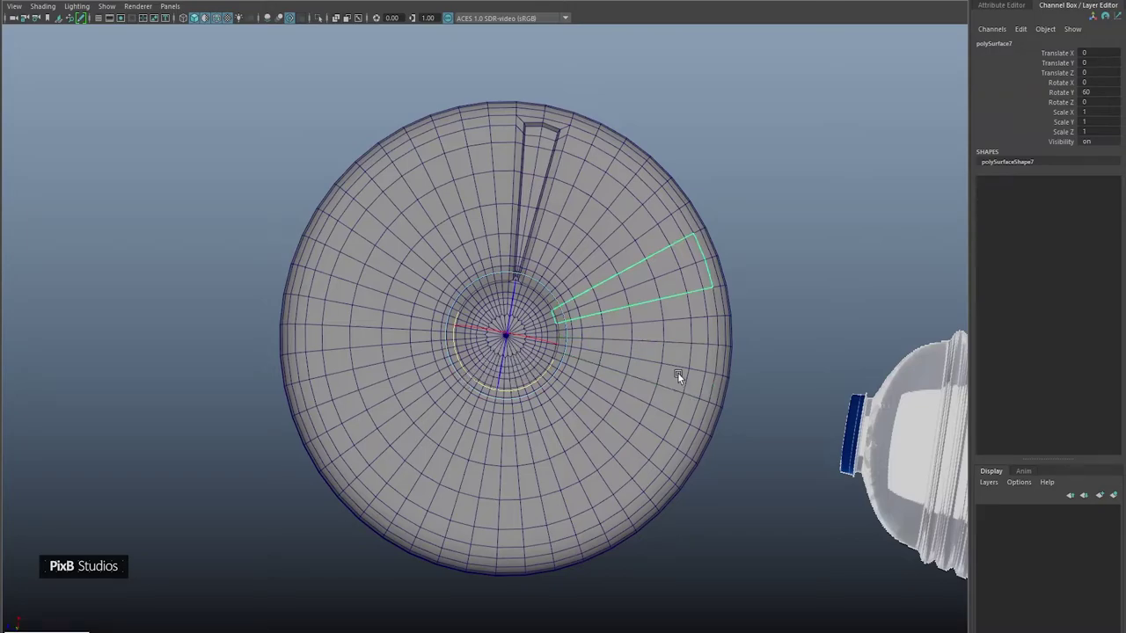
Step: Repeat the duplicate with its 60° rotation four more times to complete the ring of grooves
{"action": "mouse_move", "coordinate": [676, 378]}
{"action": "left_mouse_down", "text": "alt"}
{"action": "mouse_move", "coordinate": [674, 389]}
{"action": "mouse_move", "coordinate": [688, 376]}
{"action": "left_mouse_up", "text": "alt"}
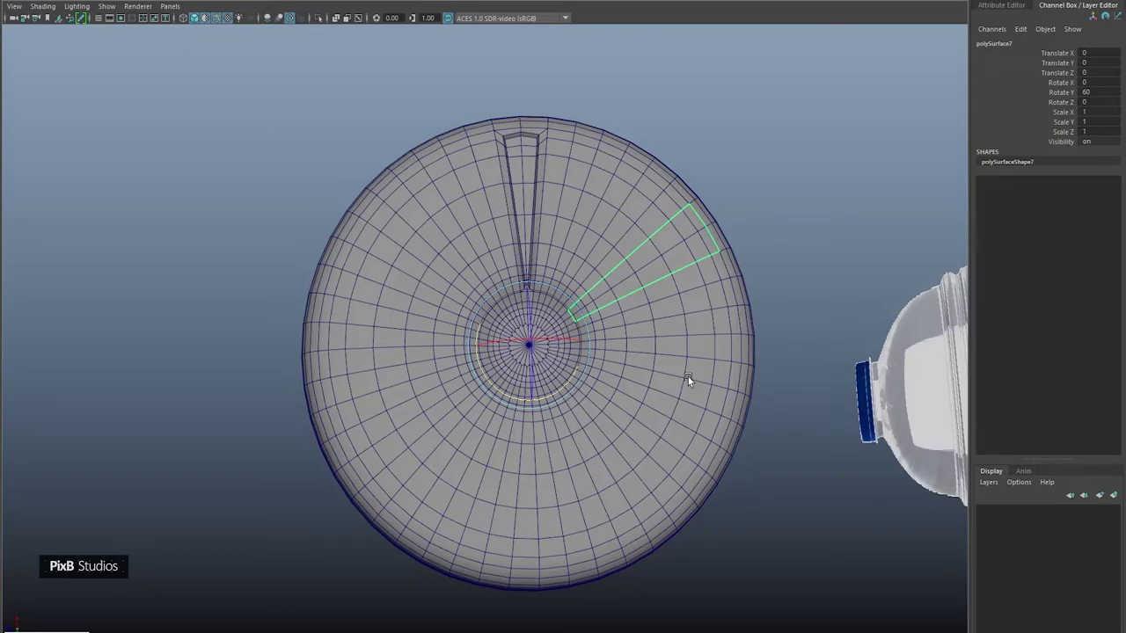
{"action": "key", "text": "shift+d"}
{"action": "key", "text": "shift+d"}
{"action": "key", "text": "shift+d"}
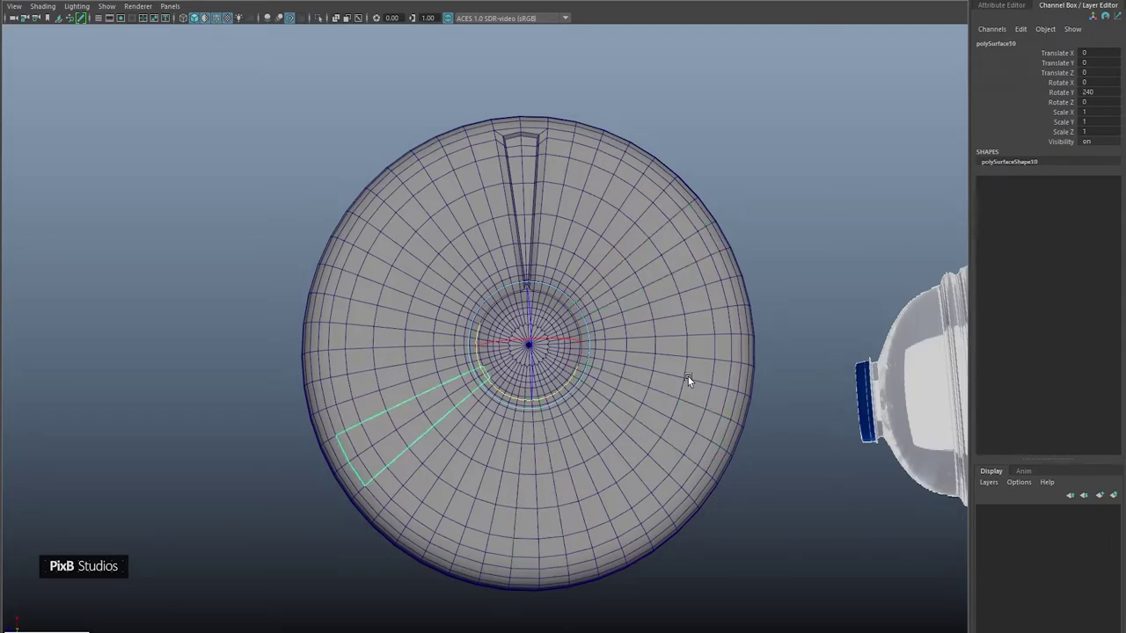
{"action": "key", "text": "shift+d"}
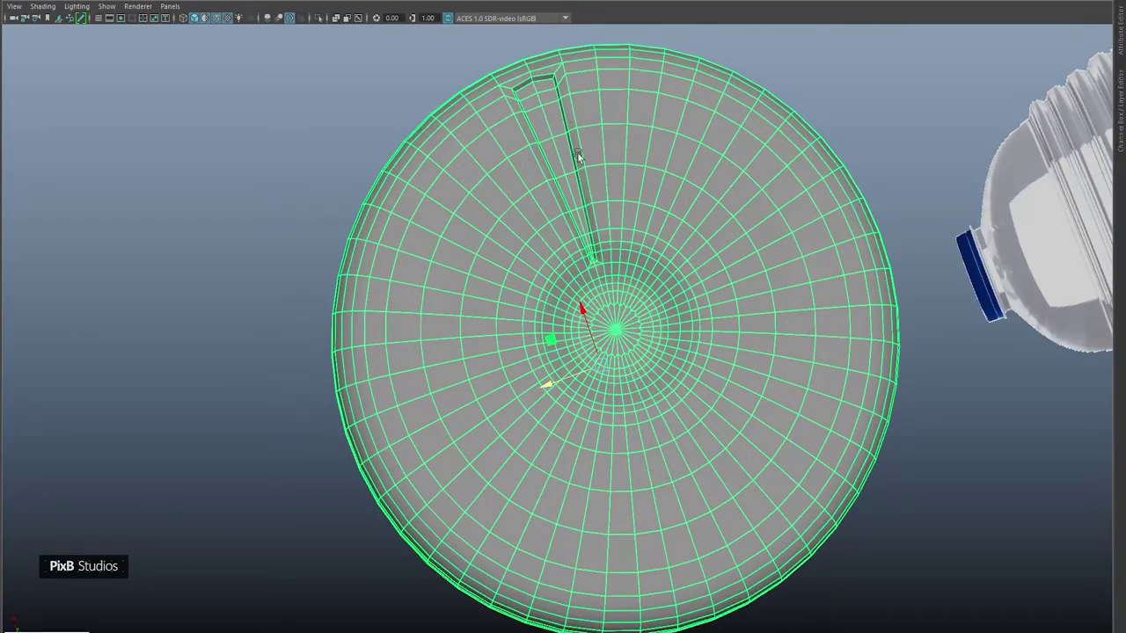
Step: Hide the bottle body so that only the five copied groove pieces remain around the base
{"action": "key", "text": "ctrl+h"}
{"action": "left_click", "coordinate": [551, 140]}
{"action": "right_click_drag", "start_coordinate": [550, 134], "coordinate": [605, 87]}
{"action": "key", "text": "ctrl+h"}
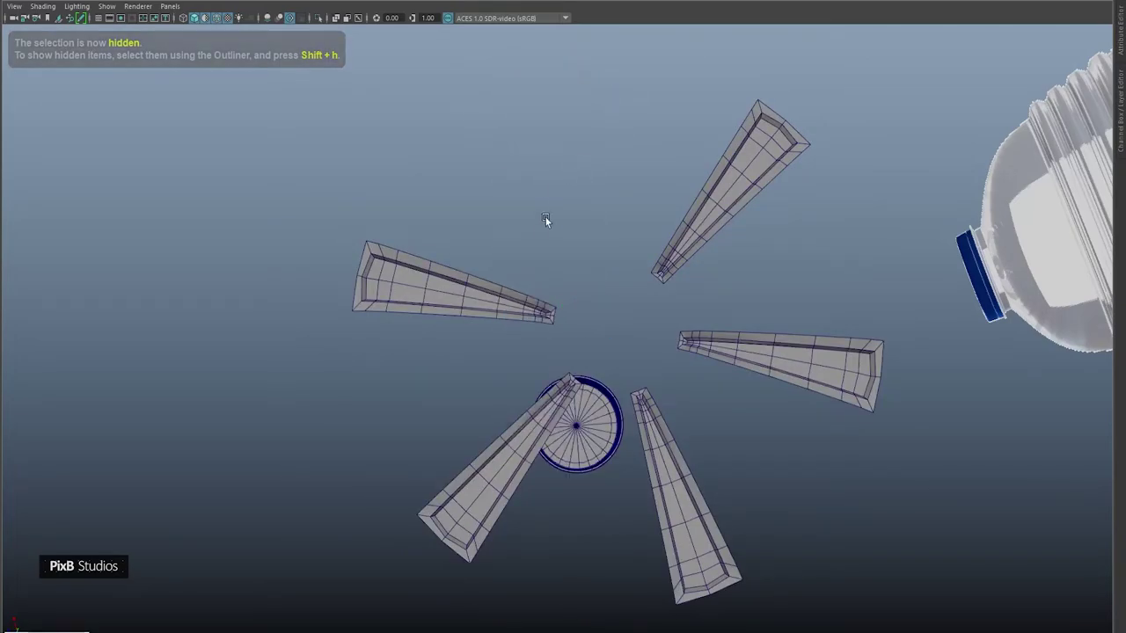
Step: Select all five copied groove pieces and bring the hidden bottle body back
{"action": "left_click", "coordinate": [502, 304]}
{"action": "left_click", "coordinate": [508, 454]}
{"action": "left_click", "coordinate": [710, 515]}
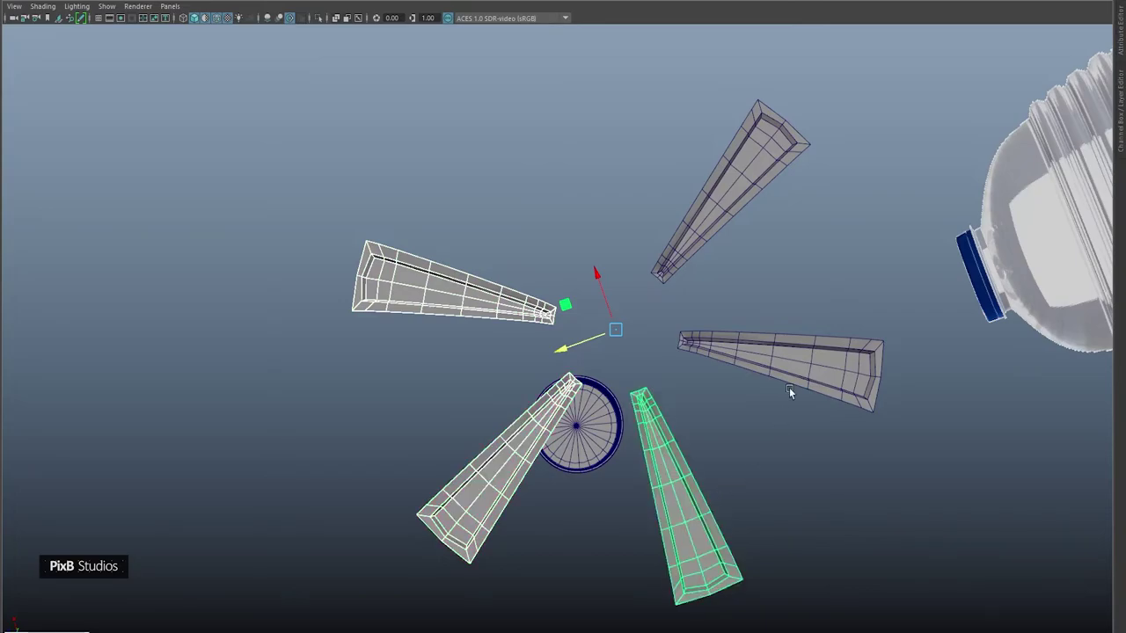
{"action": "left_click", "coordinate": [787, 383]}
{"action": "left_click", "coordinate": [721, 202]}
{"action": "right_click_drag", "start_coordinate": [721, 202], "coordinate": [709, 461]}
{"action": "left_click_drag", "start_coordinate": [464, 196], "coordinate": [525, 125], "text": "alt"}
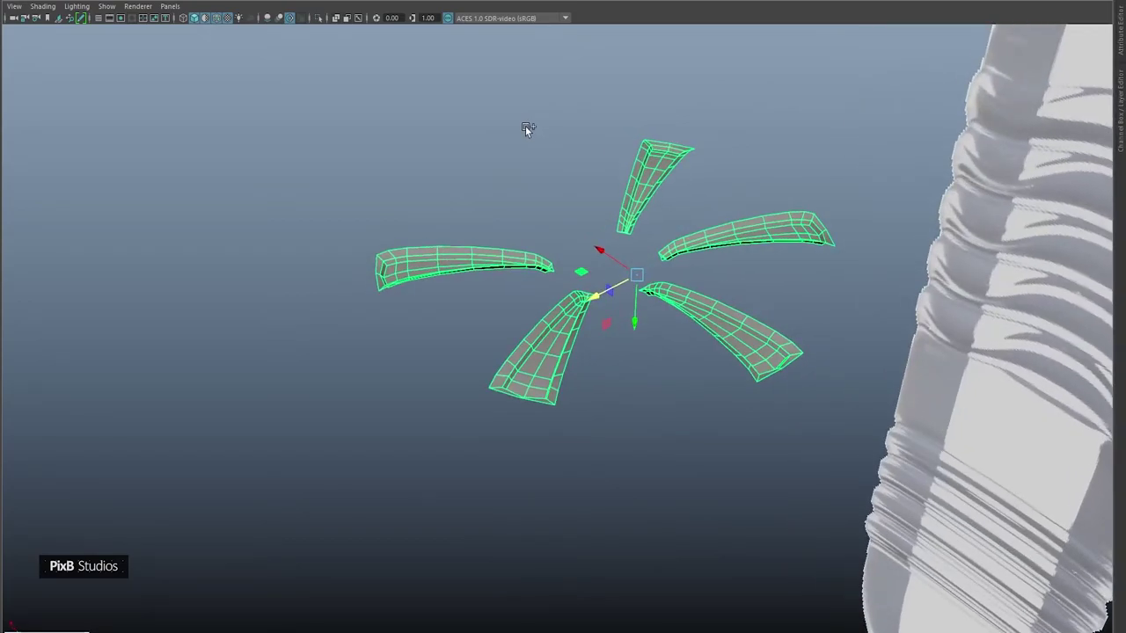
{"action": "key", "text": "ctrl+shift+h"}
{"action": "left_click_drag", "start_coordinate": [565, 152], "coordinate": [565, 188], "text": "alt"}
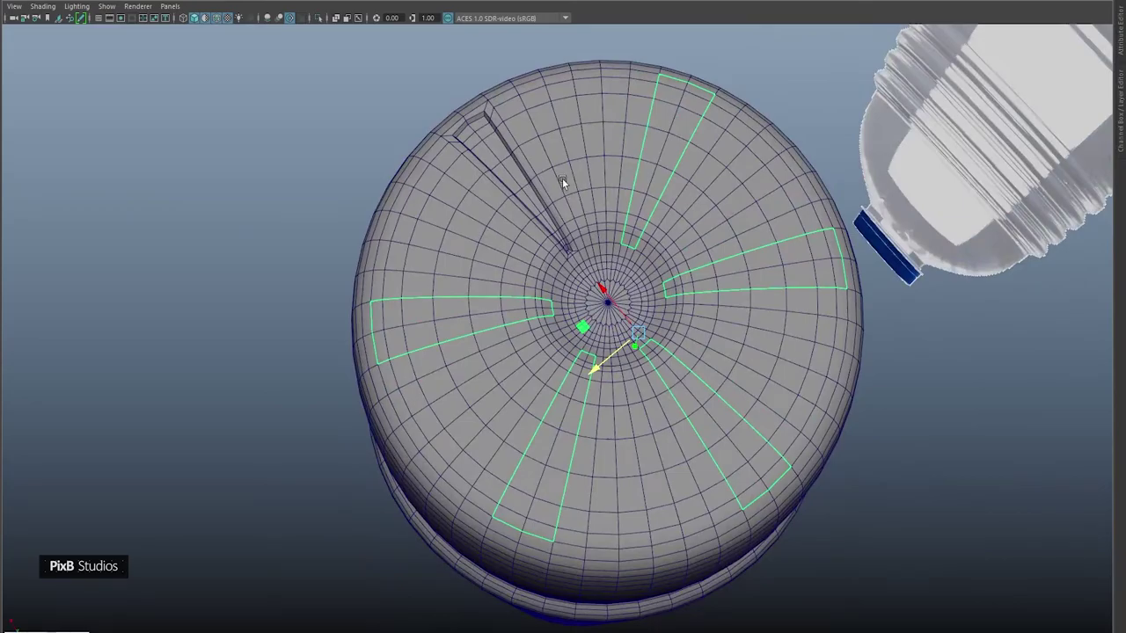
Step: Switch the bottle body to face selection with X-ray display on and select the faces over a groove copy's outer end
{"action": "left_click", "coordinate": [561, 176]}
{"action": "right_click_drag", "start_coordinate": [561, 161], "coordinate": [562, 190]}
{"action": "left_click", "coordinate": [336, 19]}
{"action": "left_click_drag", "start_coordinate": [549, 86], "coordinate": [570, 99], "text": "alt"}
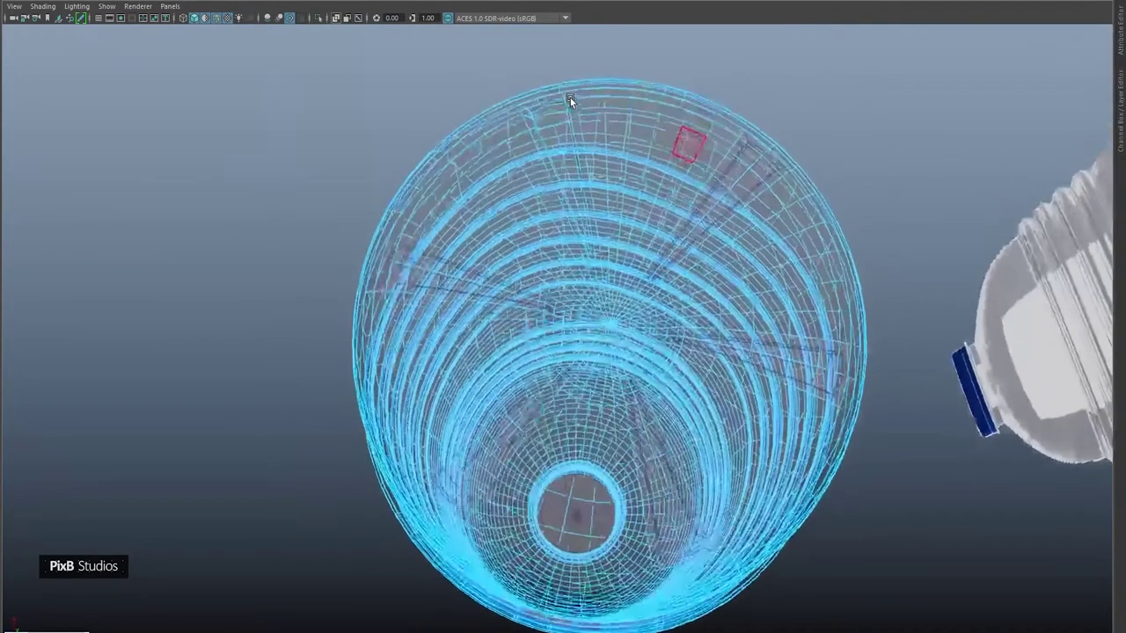
{"action": "right_click_drag", "start_coordinate": [570, 99], "coordinate": [613, 178], "text": "alt"}
{"action": "left_click_drag", "start_coordinate": [613, 177], "coordinate": [502, 151], "text": "alt"}
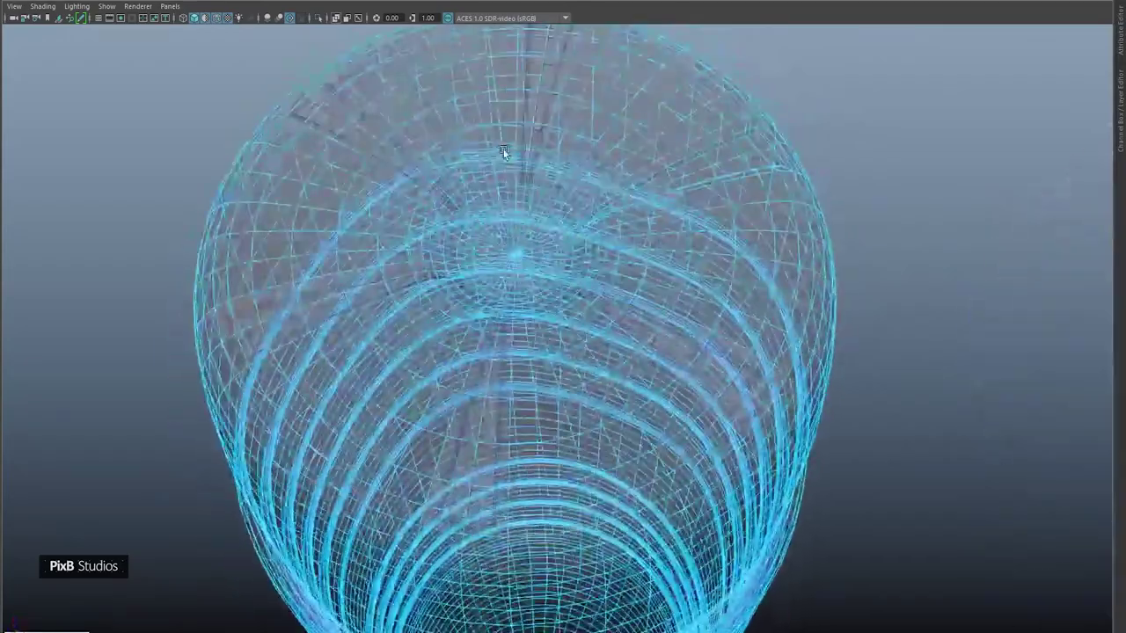
{"action": "right_click_drag", "start_coordinate": [502, 151], "coordinate": [637, 238], "text": "alt"}
{"action": "left_click_drag", "start_coordinate": [637, 238], "coordinate": [553, 193], "text": "alt"}
{"action": "left_click", "coordinate": [573, 319]}
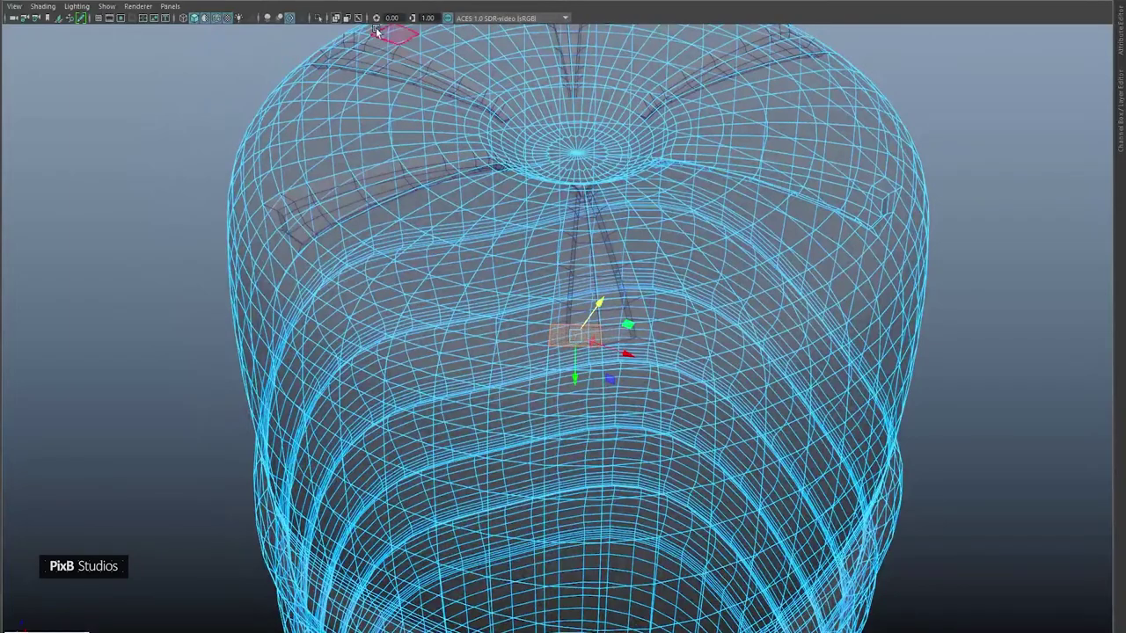
Step: Turn X-ray off and delete the strips of base faces covering the first groove copy beside the original
{"action": "left_click", "coordinate": [337, 19]}
{"action": "mouse_move", "coordinate": [461, 132]}
{"action": "left_mouse_down", "text": "alt"}
{"action": "mouse_move", "coordinate": [513, 158]}
{"action": "mouse_move", "coordinate": [490, 151]}
{"action": "left_mouse_up", "text": "alt"}
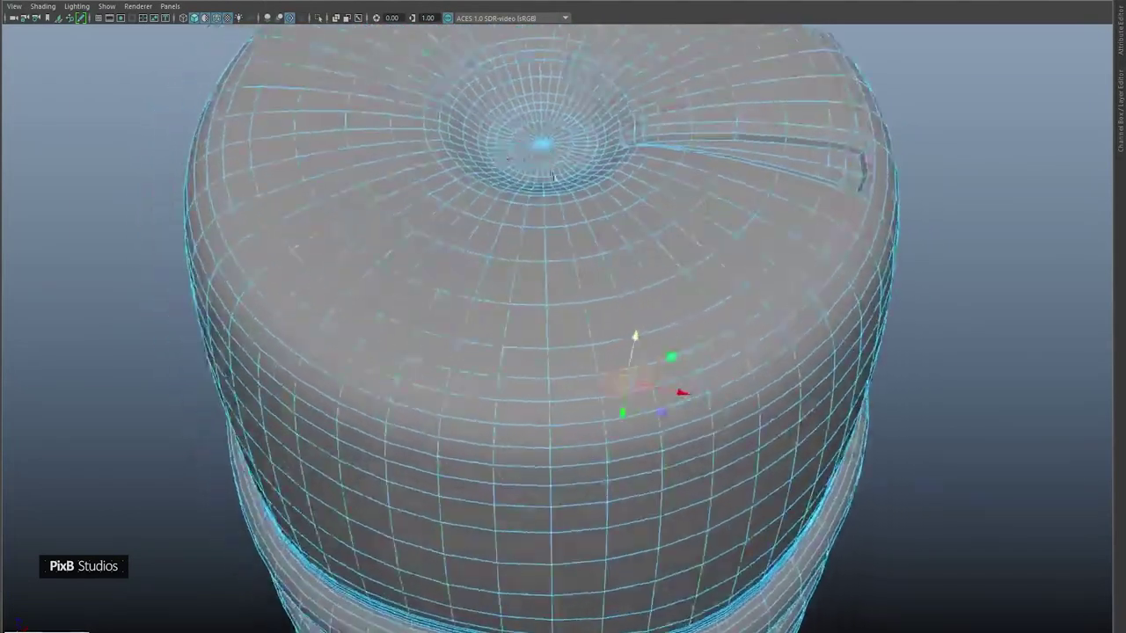
{"action": "key", "text": "q"}
{"action": "left_click_drag", "start_coordinate": [681, 361], "coordinate": [686, 167], "text": "alt"}
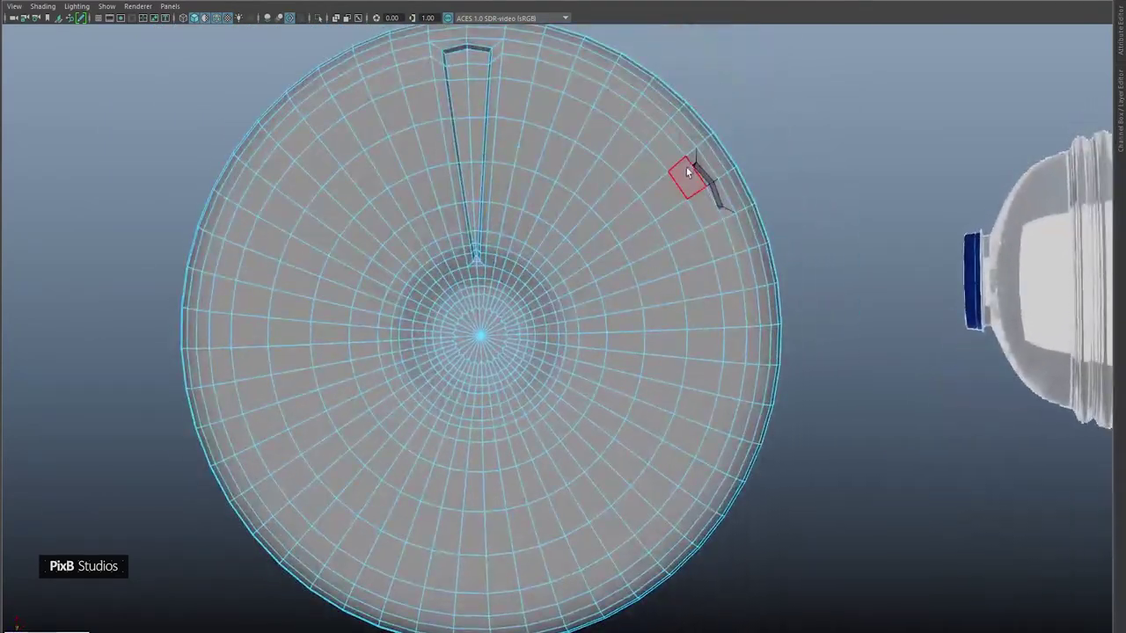
{"action": "mouse_move", "coordinate": [644, 200]}
{"action": "left_mouse_down"}
{"action": "mouse_move", "coordinate": [547, 286]}
{"action": "mouse_move", "coordinate": [716, 197]}
{"action": "left_mouse_up"}
{"action": "key", "text": "Delete"}
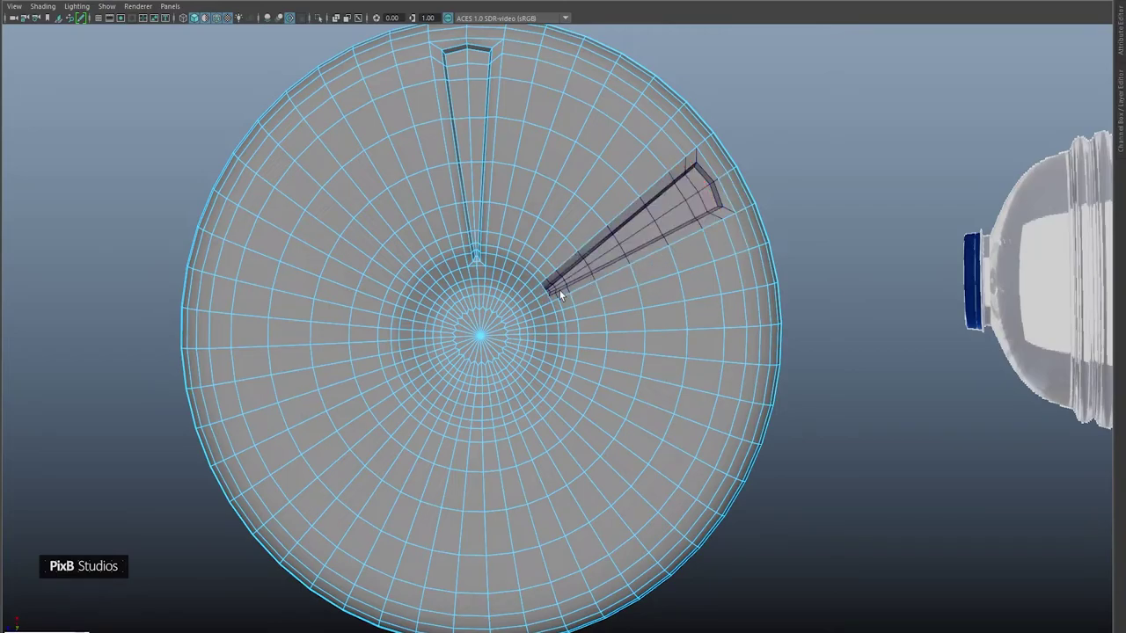
Step: Turn X-ray on again and delete the base faces over the inner and outer ends of the next groove copy
{"action": "scroll", "coordinate": [558, 290], "scroll_direction": "up", "scroll_amount": 5}
{"action": "scroll", "coordinate": [552, 294], "scroll_direction": "up", "scroll_amount": 2}
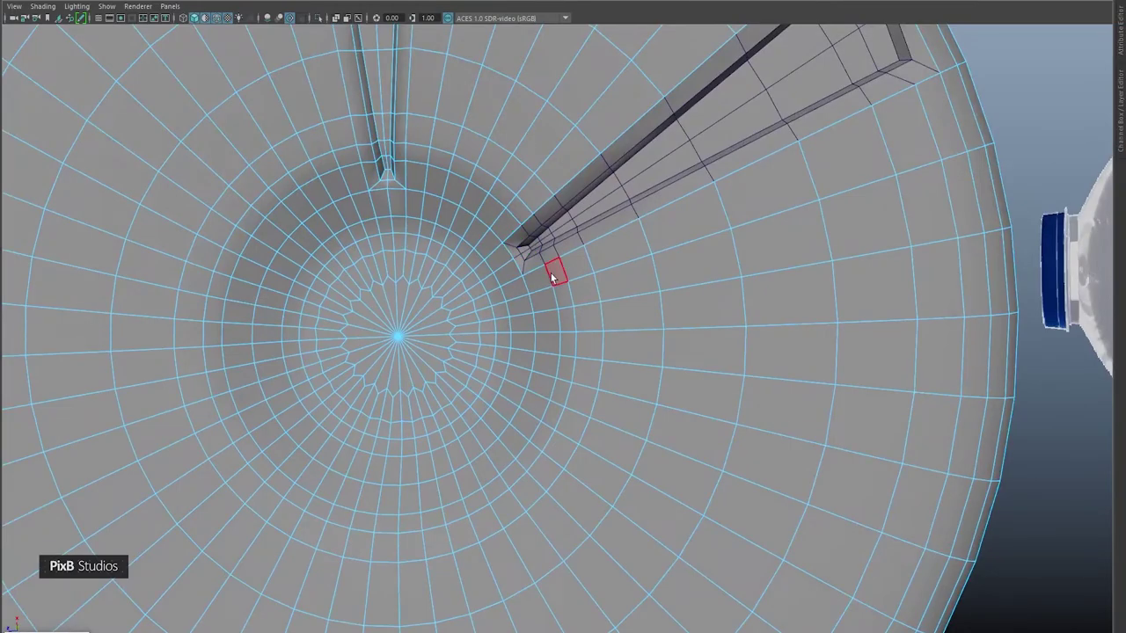
{"action": "scroll", "coordinate": [572, 341], "scroll_direction": "down", "scroll_amount": 3}
{"action": "middle_click_drag", "start_coordinate": [572, 338], "coordinate": [553, 163], "text": "alt"}
{"action": "scroll", "coordinate": [553, 164], "scroll_direction": "down", "scroll_amount": 1}
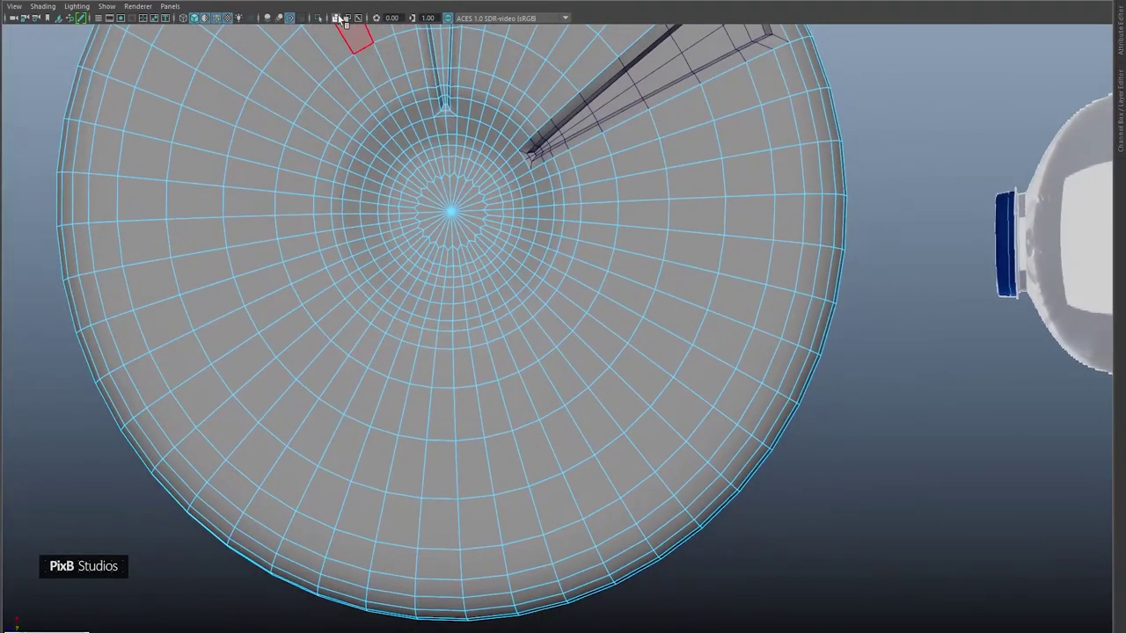
{"action": "left_click", "coordinate": [339, 17]}
{"action": "middle_click_drag", "start_coordinate": [798, 359], "coordinate": [767, 329], "text": "alt"}
{"action": "left_click", "coordinate": [763, 330]}
{"action": "left_click", "coordinate": [721, 379], "text": "shift"}
{"action": "left_click_drag", "start_coordinate": [721, 380], "coordinate": [818, 370], "text": "alt"}
{"action": "scroll", "coordinate": [607, 291], "scroll_direction": "up", "scroll_amount": 2}
{"action": "left_click", "coordinate": [591, 246], "text": "shift"}
{"action": "left_click", "coordinate": [607, 244], "text": "shift"}
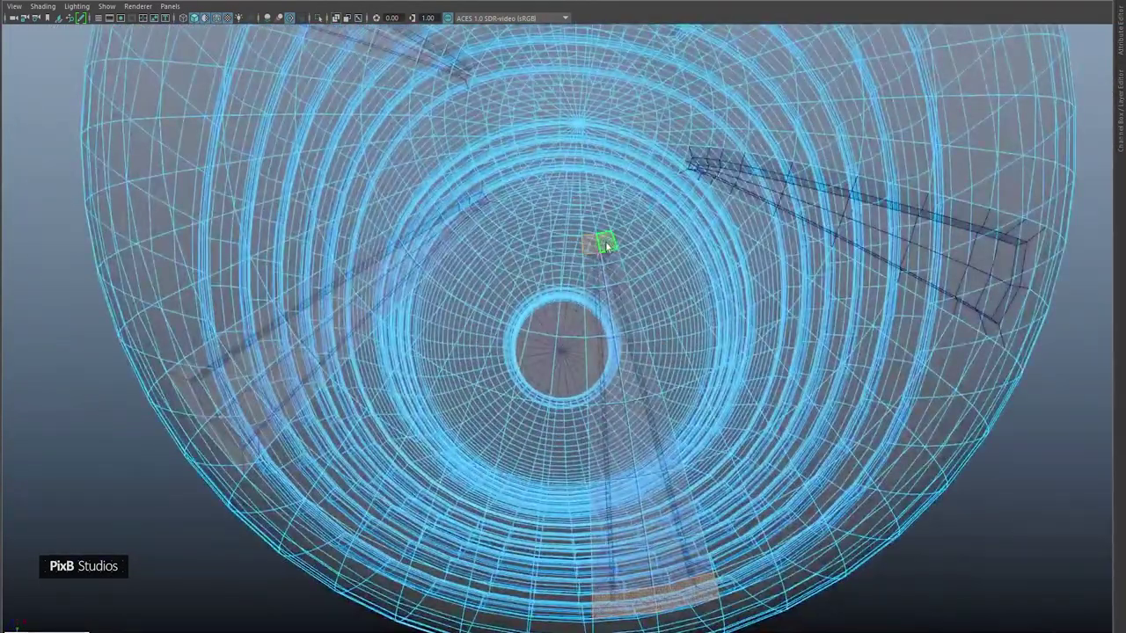
{"action": "key", "text": "Delete"}
Step: Select the base faces overlapping both ends of another groove copy and delete them
{"action": "left_click_drag", "start_coordinate": [528, 308], "coordinate": [493, 228], "text": "alt"}
{"action": "left_click", "coordinate": [500, 420]}
{"action": "left_click", "coordinate": [455, 430], "text": "shift"}
{"action": "scroll", "coordinate": [332, 297], "scroll_direction": "down", "scroll_amount": 2}
{"action": "left_click_drag", "start_coordinate": [332, 297], "coordinate": [370, 474], "text": "alt"}
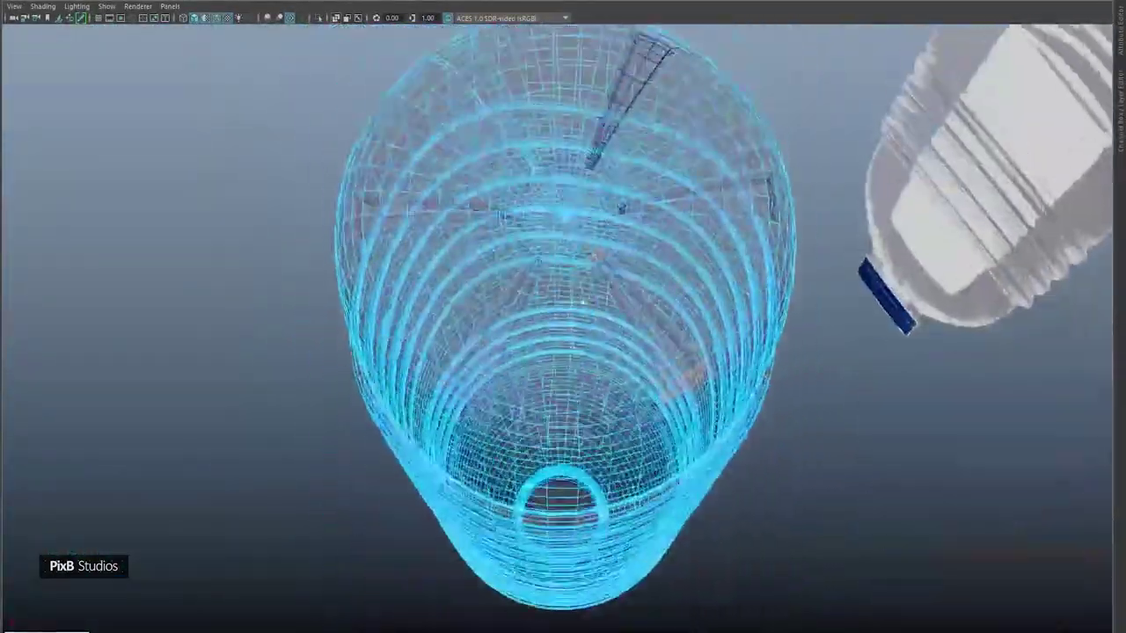
{"action": "scroll", "coordinate": [674, 351], "scroll_direction": "up", "scroll_amount": 3}
{"action": "key", "text": "Delete"}
Step: Delete the inner and outer end faces of the base over the following groove copy
{"action": "left_click_drag", "start_coordinate": [673, 351], "coordinate": [633, 431], "text": "alt"}
{"action": "left_click", "coordinate": [520, 304]}
{"action": "left_click_drag", "start_coordinate": [519, 305], "coordinate": [580, 220], "text": "alt"}
{"action": "left_click", "coordinate": [550, 338], "text": "shift"}
{"action": "left_click", "coordinate": [587, 326], "text": "shift"}
{"action": "key", "text": "Delete"}
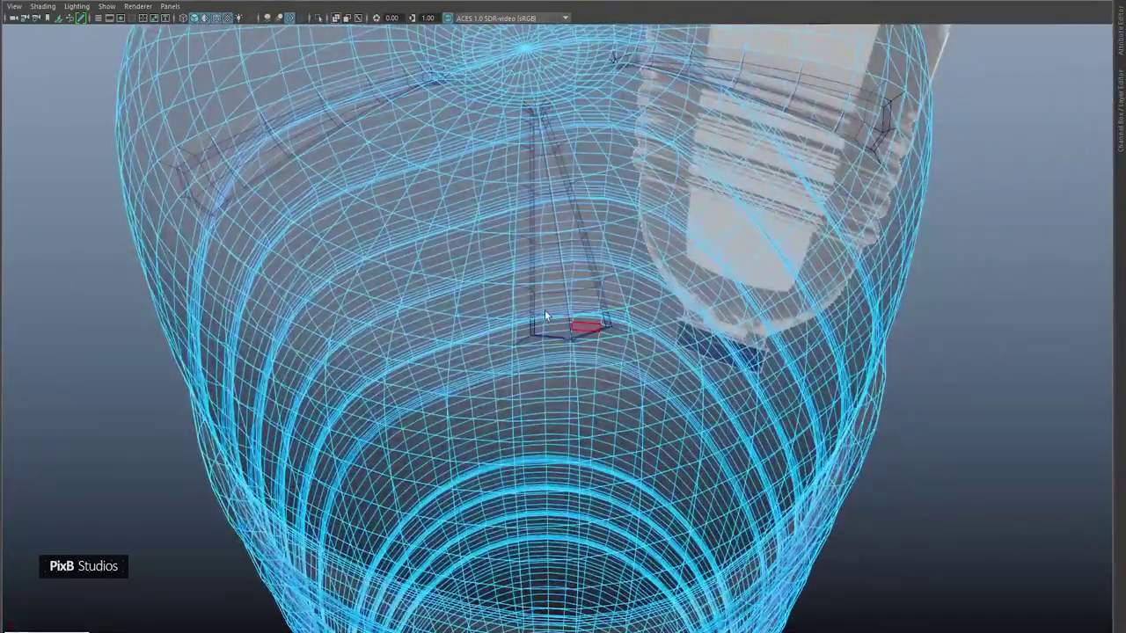
Step: Clear the faces at the remaining groove ends and return the body to solid display
{"action": "left_click_drag", "start_coordinate": [546, 317], "coordinate": [388, 220], "text": "alt"}
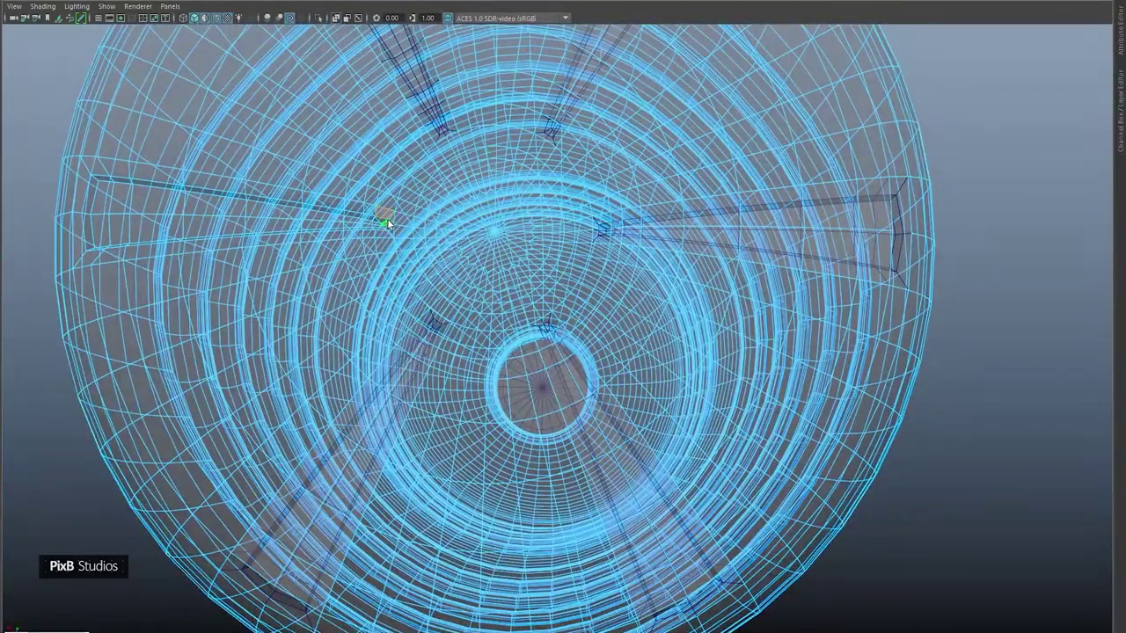
{"action": "left_click_drag", "start_coordinate": [316, 227], "coordinate": [411, 299], "text": "alt"}
{"action": "right_click_drag", "start_coordinate": [411, 299], "coordinate": [470, 307], "text": "alt"}
{"action": "left_click_drag", "start_coordinate": [470, 306], "coordinate": [600, 305], "text": "alt"}
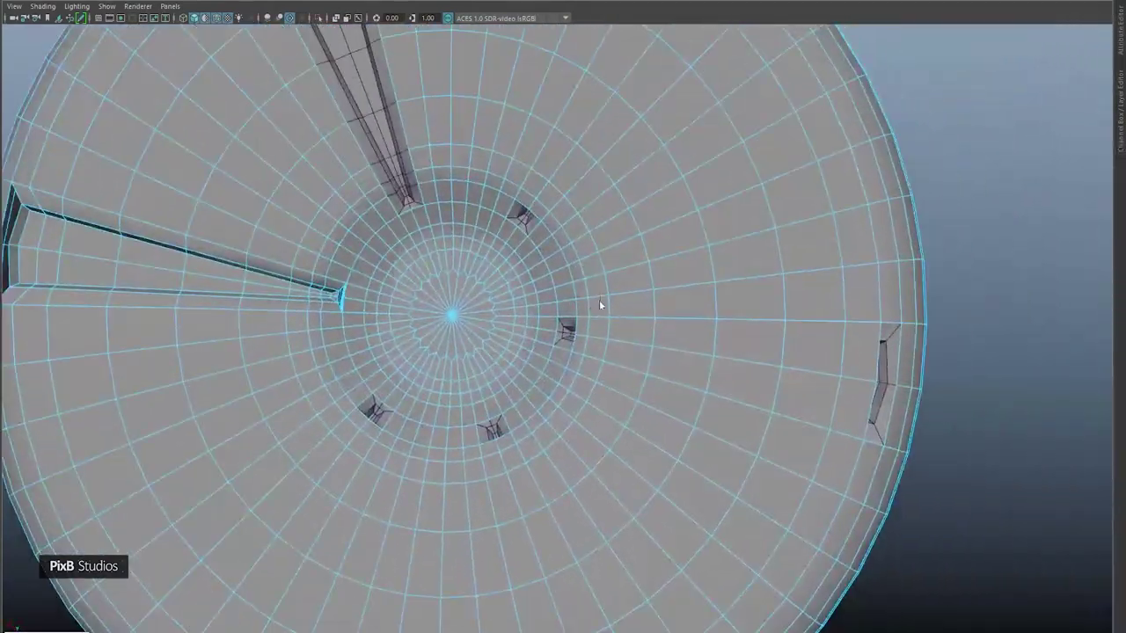
Step: Delete the two radial face strips covering the groove copy opposite the original groove
{"action": "left_click", "coordinate": [577, 322]}
{"action": "double_click", "coordinate": [612, 326], "text": "shift"}
{"action": "left_click", "coordinate": [580, 325]}
{"action": "double_click", "coordinate": [598, 328]}
{"action": "key", "text": "Delete"}
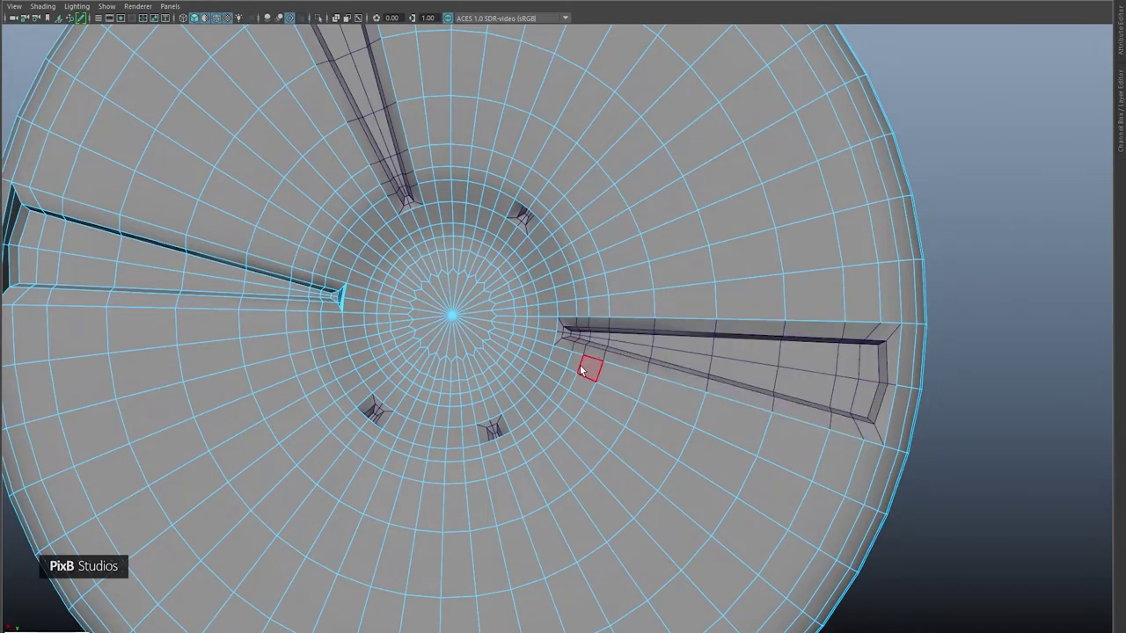
Step: Select both radial face strips between the open ends of the next groove copy and delete them
{"action": "middle_click_drag", "start_coordinate": [581, 365], "coordinate": [568, 197], "text": "alt"}
{"action": "left_click_drag", "start_coordinate": [505, 215], "coordinate": [581, 234], "text": "alt"}
{"action": "right_click_drag", "start_coordinate": [580, 233], "coordinate": [568, 267], "text": "alt"}
{"action": "middle_click_drag", "start_coordinate": [568, 266], "coordinate": [570, 254], "text": "alt"}
{"action": "left_click_drag", "start_coordinate": [570, 254], "coordinate": [496, 231], "text": "alt"}
{"action": "left_click", "coordinate": [631, 328]}
{"action": "double_click", "coordinate": [615, 305], "text": "shift"}
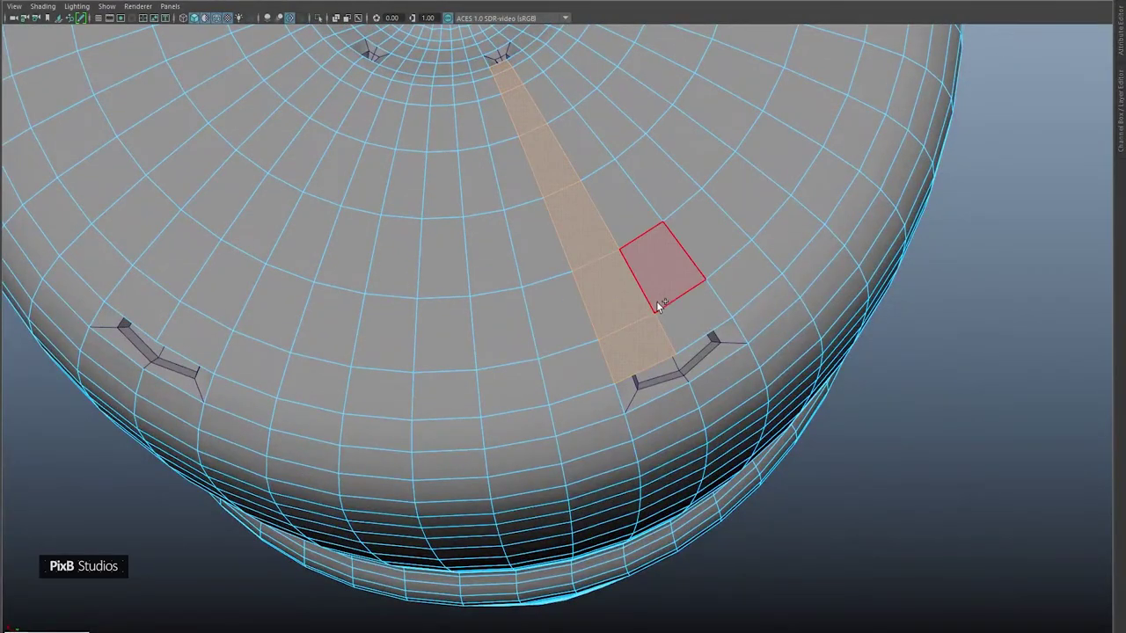
{"action": "left_click", "coordinate": [657, 303], "text": "shift"}
{"action": "double_click", "coordinate": [688, 319], "text": "shift"}
{"action": "key", "text": "Delete"}
Step: Remove the two face strips covering the adjacent groove copy, between the last uncovered groove and the original
{"action": "left_click_drag", "start_coordinate": [661, 326], "coordinate": [433, 317], "text": "alt"}
{"action": "left_click", "coordinate": [434, 316]}
{"action": "double_click", "coordinate": [449, 299], "text": "shift"}
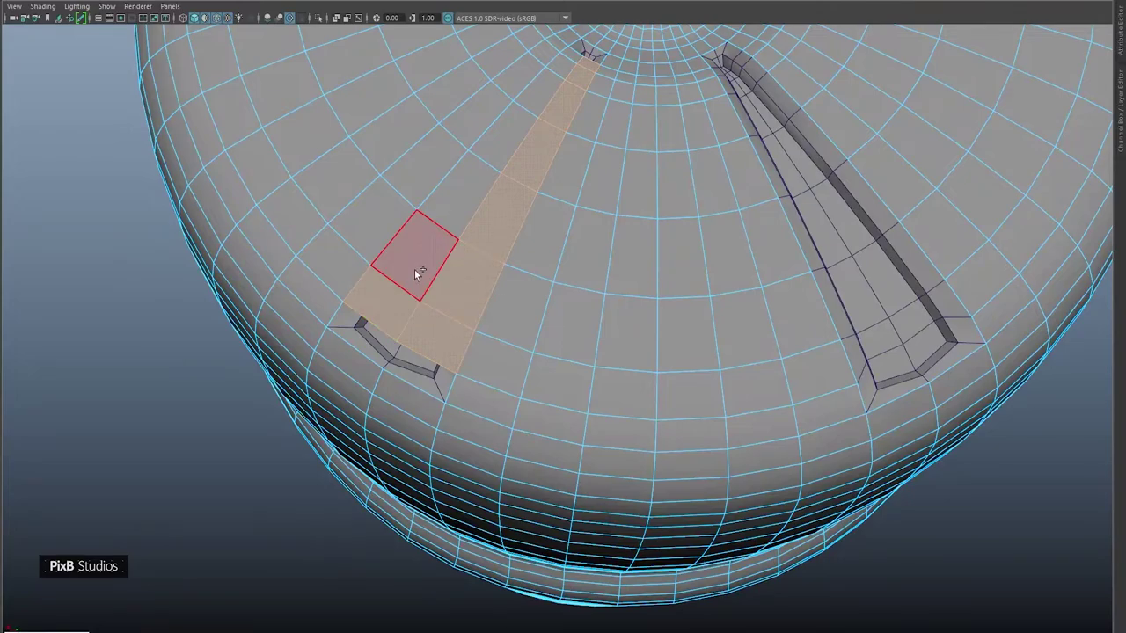
{"action": "left_click_drag", "start_coordinate": [427, 190], "coordinate": [435, 313], "text": "alt"}
{"action": "key", "text": "Delete"}
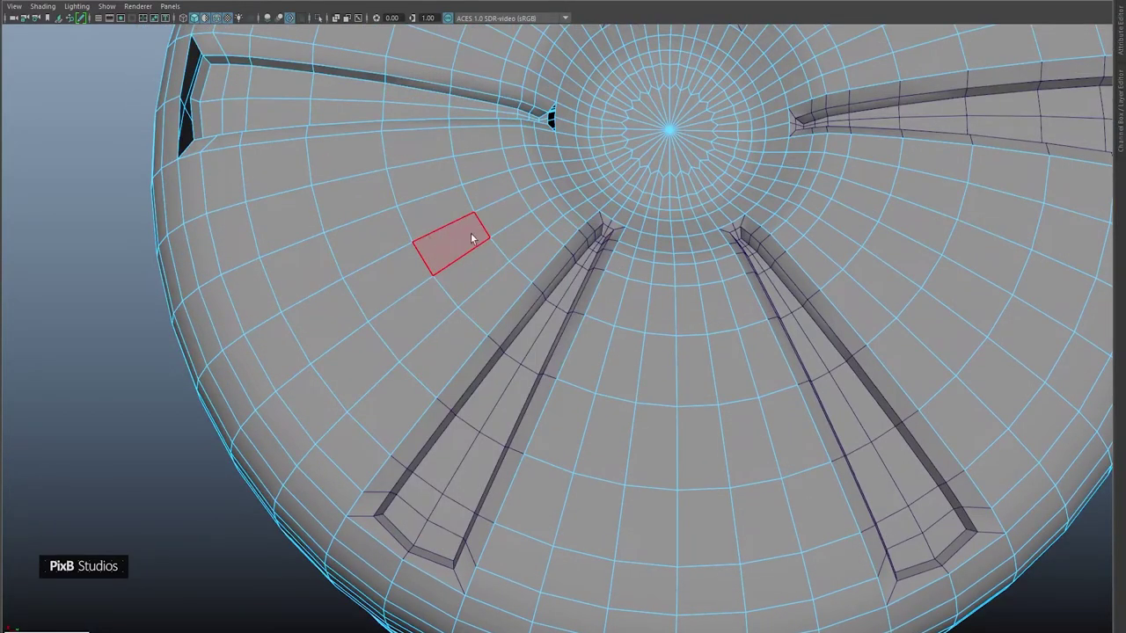
Step: Select the two radial face strips covering the last groove copy and delete them
{"action": "left_click_drag", "start_coordinate": [472, 235], "coordinate": [453, 244], "text": "alt"}
{"action": "middle_click_drag", "start_coordinate": [453, 245], "coordinate": [395, 300], "text": "alt"}
{"action": "left_click_drag", "start_coordinate": [431, 295], "coordinate": [442, 319], "text": "alt"}
{"action": "scroll", "coordinate": [402, 331], "scroll_direction": "up", "scroll_amount": 2}
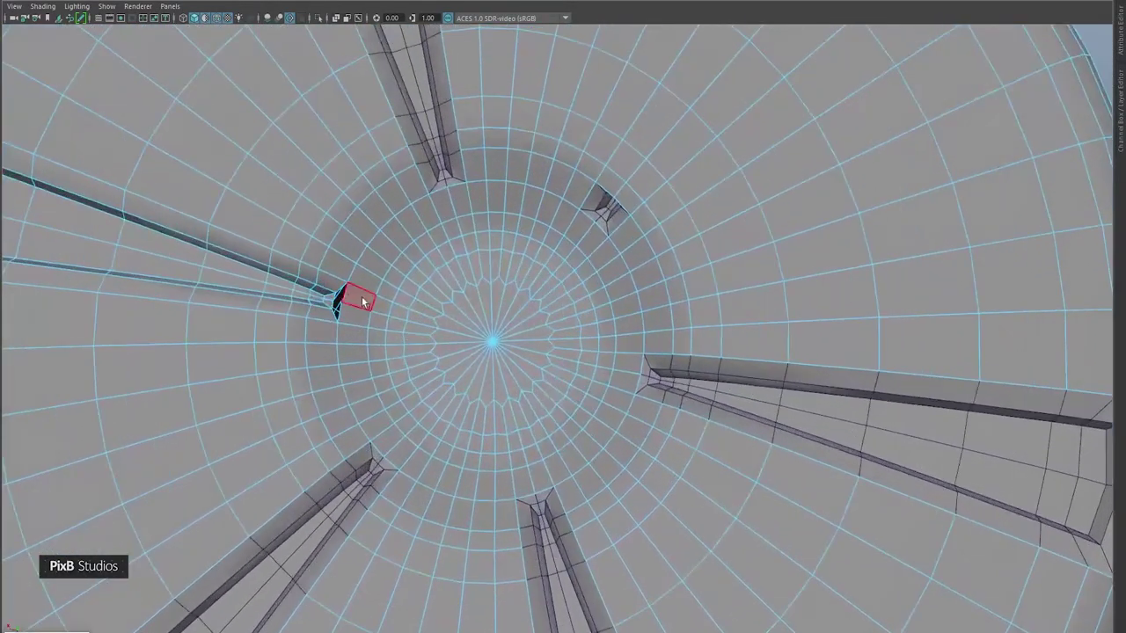
{"action": "middle_click_drag", "start_coordinate": [493, 239], "coordinate": [375, 315], "text": "alt"}
{"action": "left_click", "coordinate": [488, 257]}
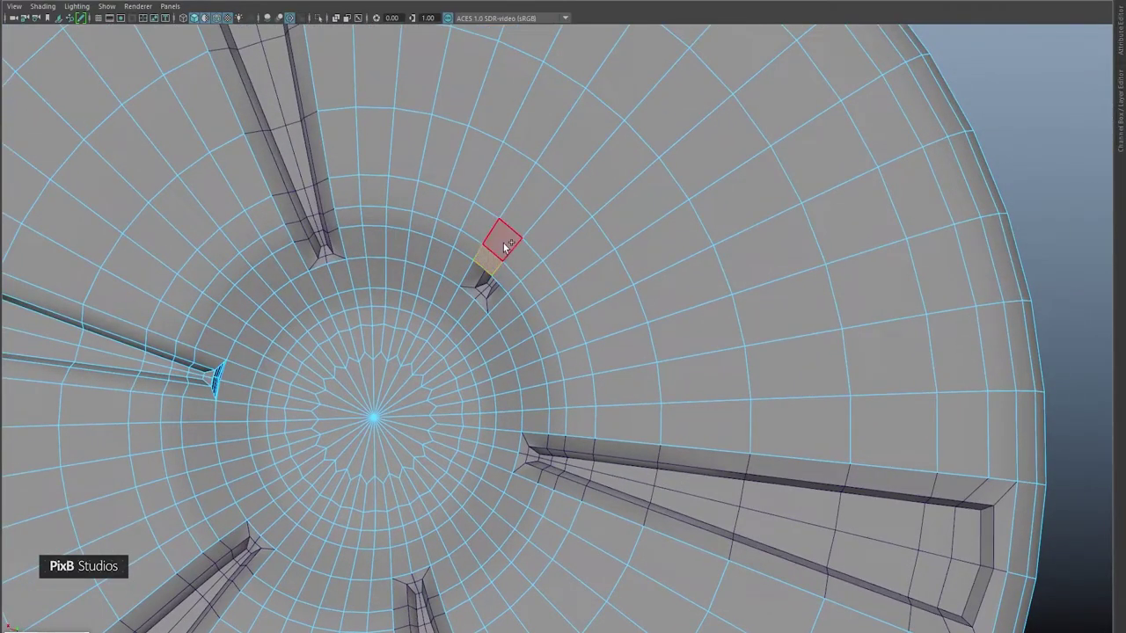
{"action": "double_click", "coordinate": [503, 244], "text": "shift"}
{"action": "left_click", "coordinate": [508, 272], "text": "shift"}
{"action": "double_click", "coordinate": [525, 263], "text": "shift"}
{"action": "scroll", "coordinate": [525, 264], "scroll_direction": "down", "scroll_amount": 5}
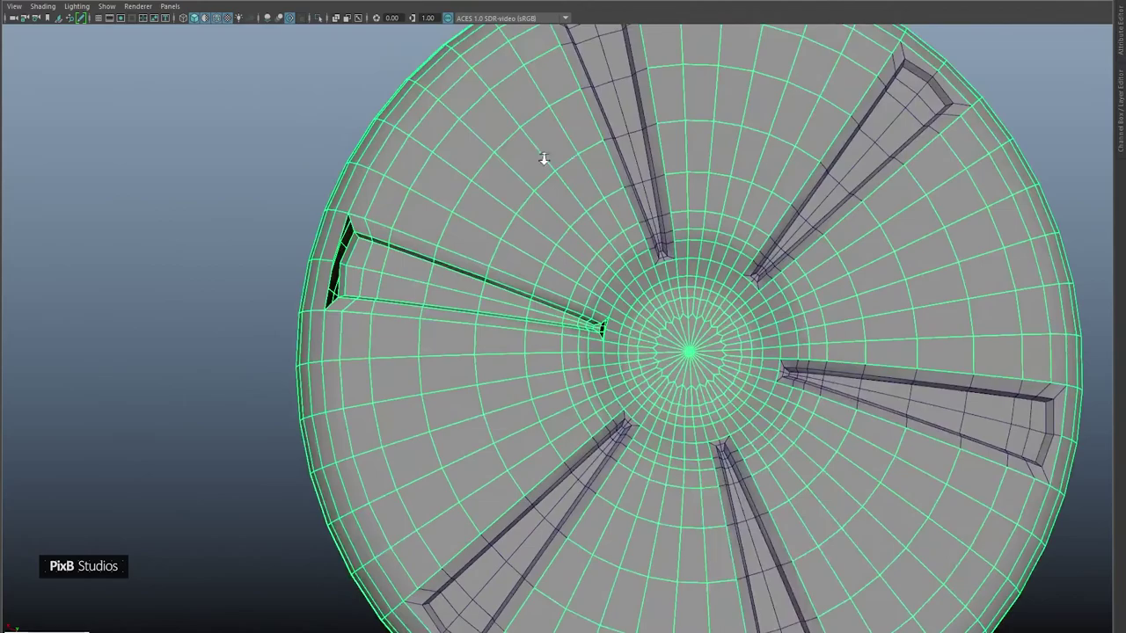
Step: Try bridging the open border edges at the original groove's inner end
{"action": "right_click_drag", "start_coordinate": [544, 159], "coordinate": [616, 218], "text": "alt"}
{"action": "right_click_drag", "start_coordinate": [621, 224], "coordinate": [625, 178]}
{"action": "right_click_drag", "start_coordinate": [621, 299], "coordinate": [742, 369], "text": "alt"}
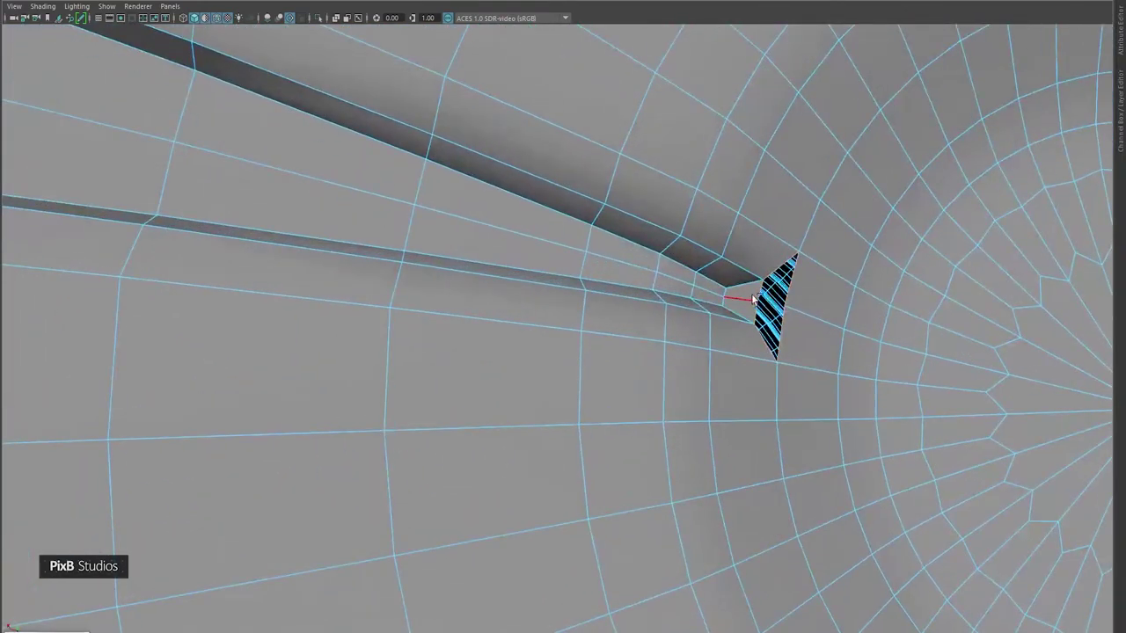
{"action": "left_click_drag", "start_coordinate": [801, 311], "coordinate": [802, 311], "text": "ctrl"}
{"action": "middle_click_drag", "start_coordinate": [807, 303], "coordinate": [643, 298], "text": "alt"}
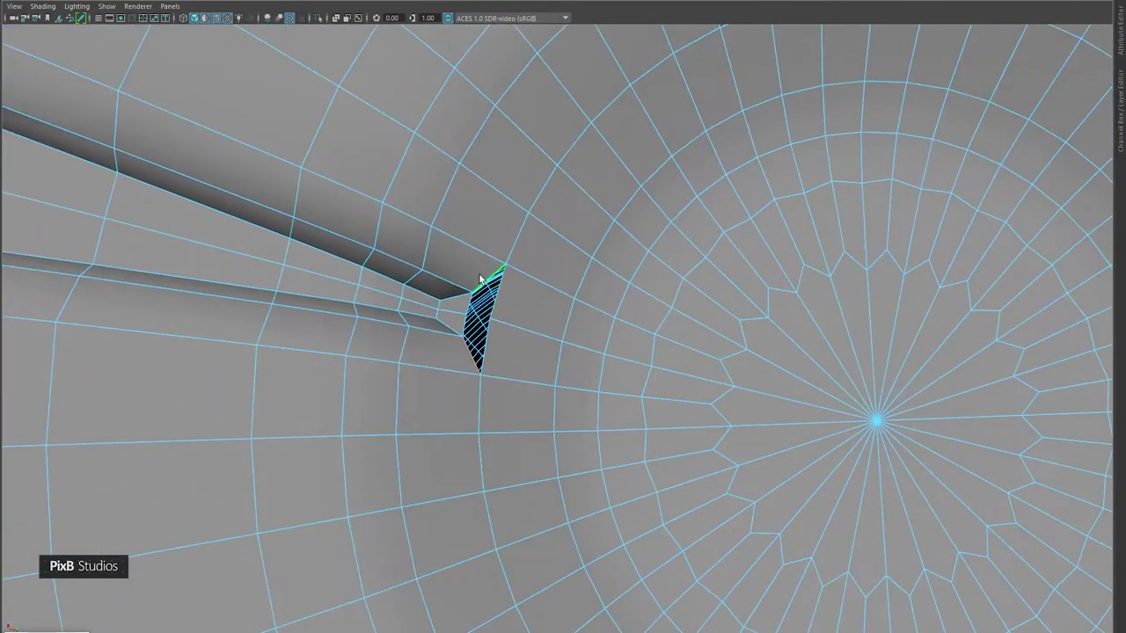
{"action": "right_click_drag", "start_coordinate": [536, 284], "coordinate": [539, 434], "text": "shift"}
{"action": "scroll", "coordinate": [529, 387], "scroll_direction": "down", "scroll_amount": 3}
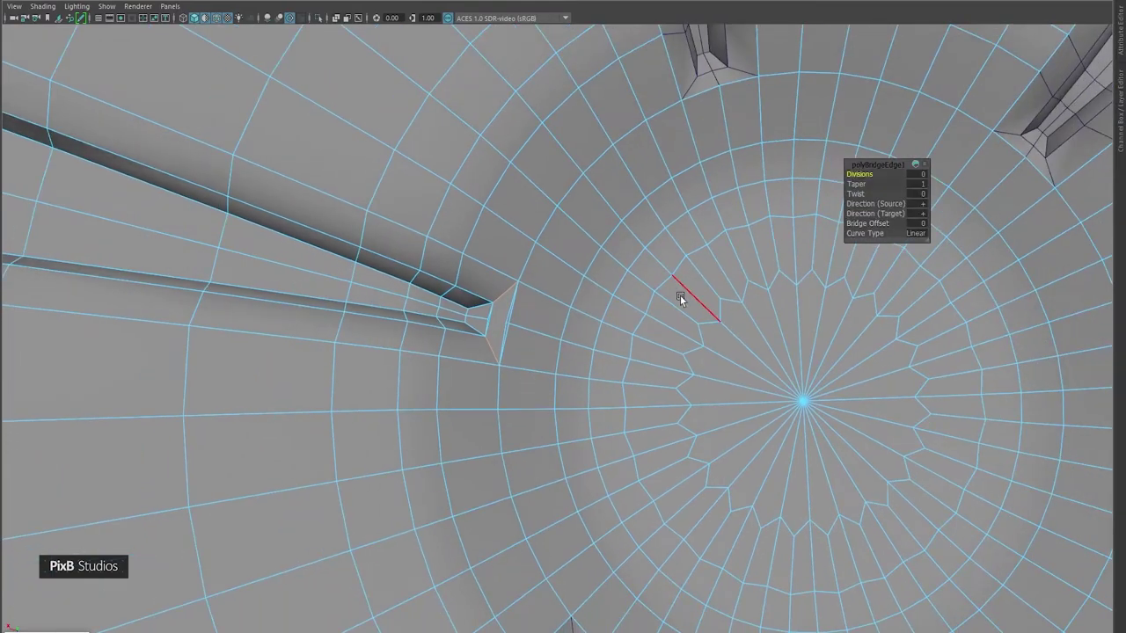
{"action": "key", "text": "ctrl+z"}
Step: Close the opening at the original groove's narrow inner end with an edge bridge and return to object mode
{"action": "scroll", "coordinate": [509, 350], "scroll_direction": "up", "scroll_amount": 6}
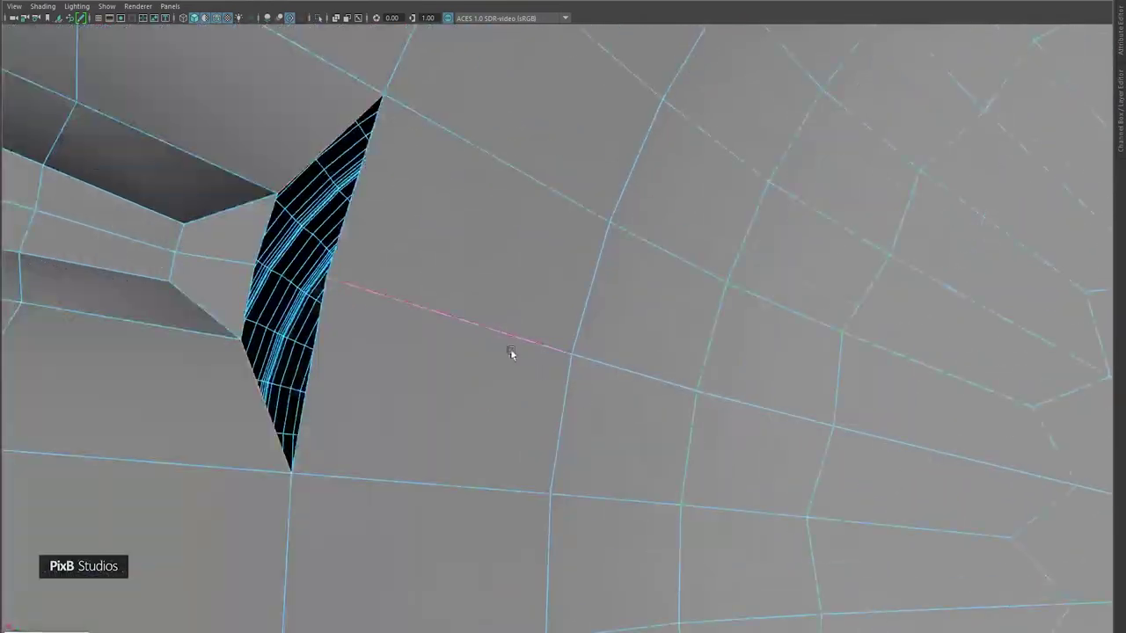
{"action": "right_click_drag", "start_coordinate": [510, 352], "coordinate": [503, 345], "text": "alt"}
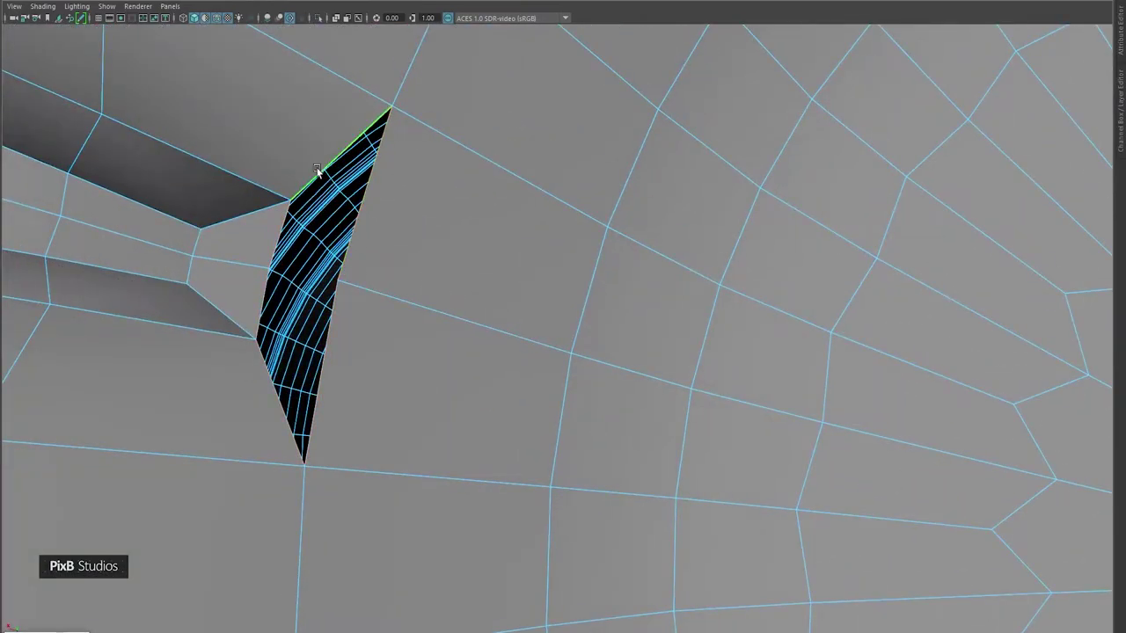
{"action": "right_click_drag", "start_coordinate": [347, 294], "coordinate": [345, 440], "text": "shift"}
{"action": "right_click_drag", "start_coordinate": [352, 390], "coordinate": [479, 255]}
{"action": "scroll", "coordinate": [478, 255], "scroll_direction": "down", "scroll_amount": 10}
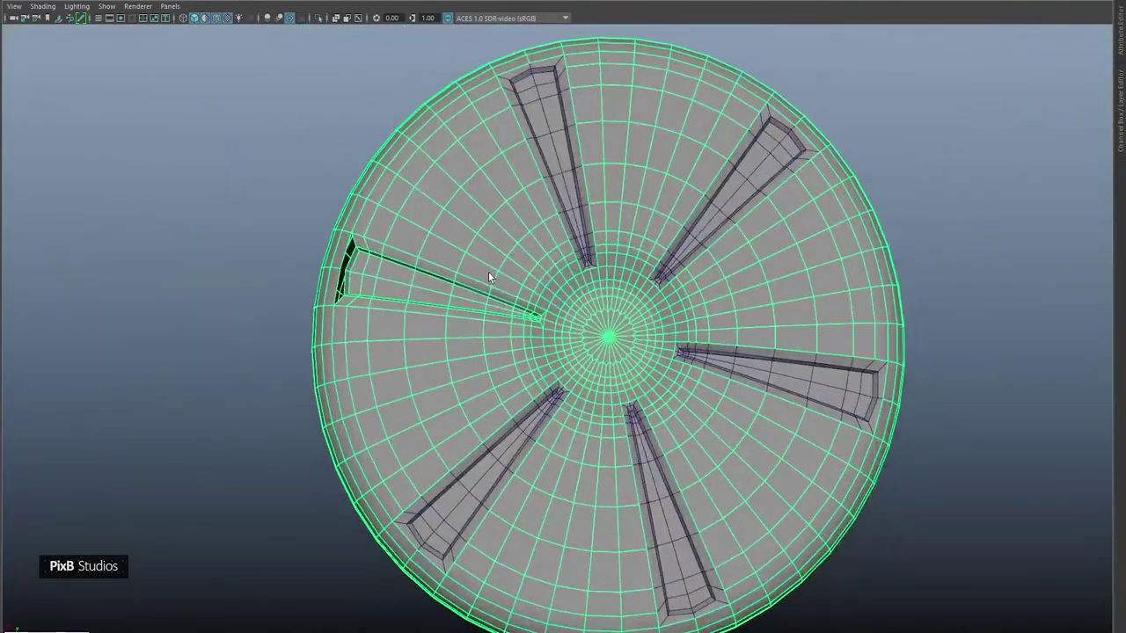
Step: Bridge the open edges at the original groove's wide outer end, return to object mode and preview the body smoothed
{"action": "mouse_move", "coordinate": [489, 276]}
{"action": "left_mouse_down", "text": "alt"}
{"action": "mouse_move", "coordinate": [497, 288]}
{"action": "mouse_move", "coordinate": [444, 236]}
{"action": "mouse_move", "coordinate": [495, 291]}
{"action": "left_mouse_up", "text": "alt"}
{"action": "scroll", "coordinate": [465, 208], "scroll_direction": "up", "scroll_amount": 3}
{"action": "scroll", "coordinate": [625, 392], "scroll_direction": "up", "scroll_amount": 8}
{"action": "middle_click_drag", "start_coordinate": [465, 208], "coordinate": [558, 303], "text": "alt"}
{"action": "key", "text": "1"}
{"action": "right_click_drag", "start_coordinate": [552, 261], "coordinate": [552, 220]}
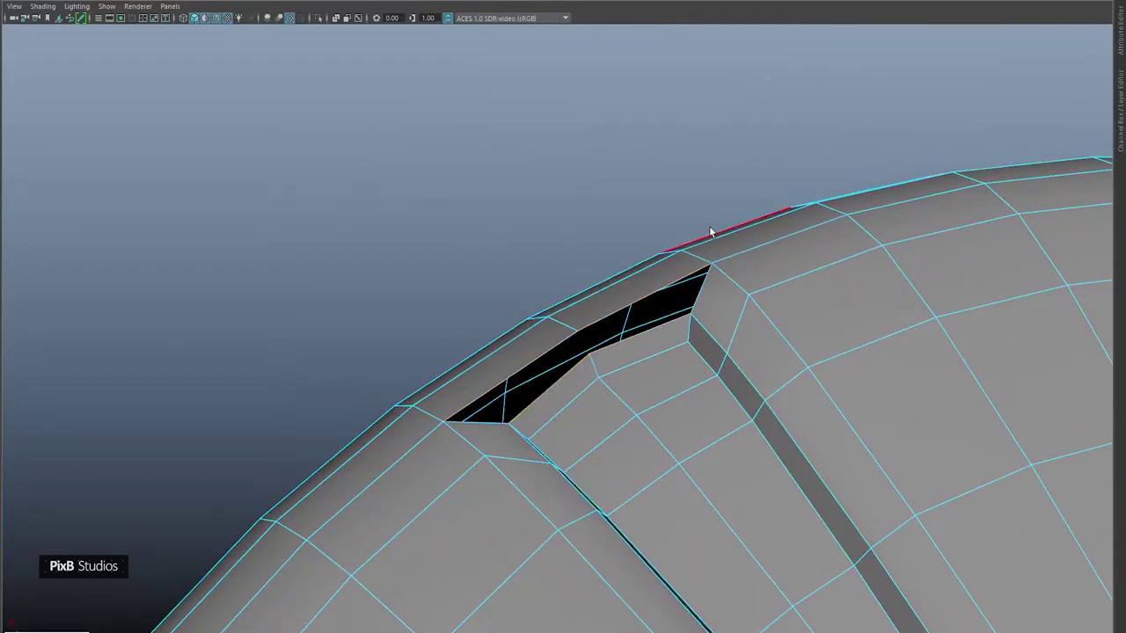
{"action": "right_click_drag", "start_coordinate": [710, 231], "coordinate": [701, 378], "text": "shift"}
{"action": "left_click_drag", "start_coordinate": [701, 377], "coordinate": [670, 305], "text": "alt"}
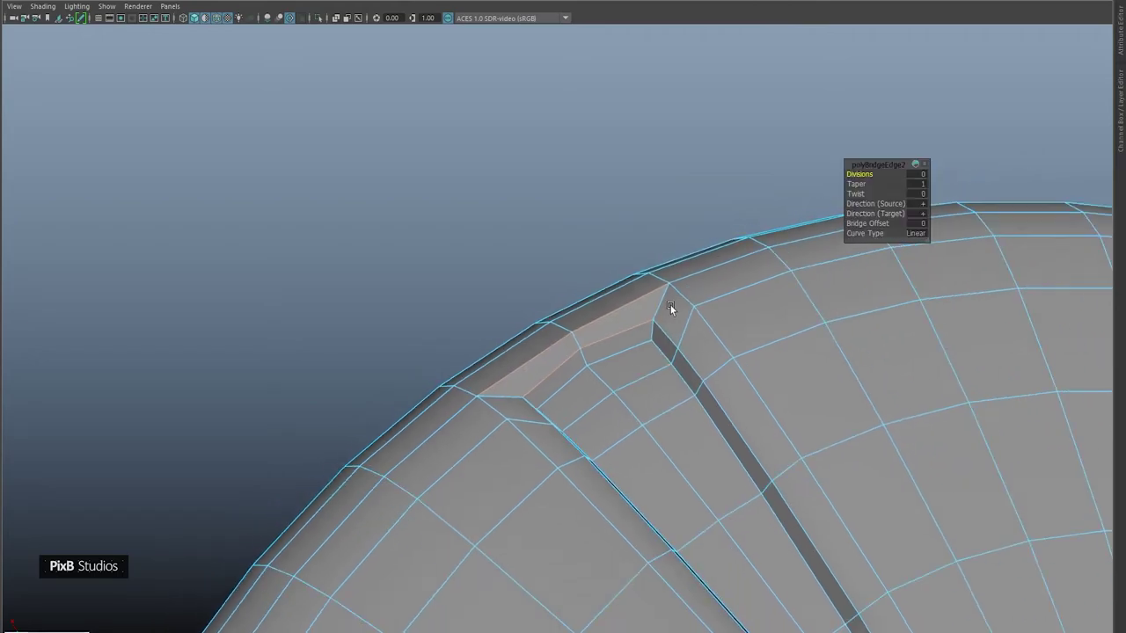
{"action": "key", "text": "3"}
{"action": "right_click_drag", "start_coordinate": [787, 90], "coordinate": [787, 88]}
{"action": "scroll", "coordinate": [609, 179], "scroll_direction": "down", "scroll_amount": 5}
{"action": "left_click", "coordinate": [608, 180]}
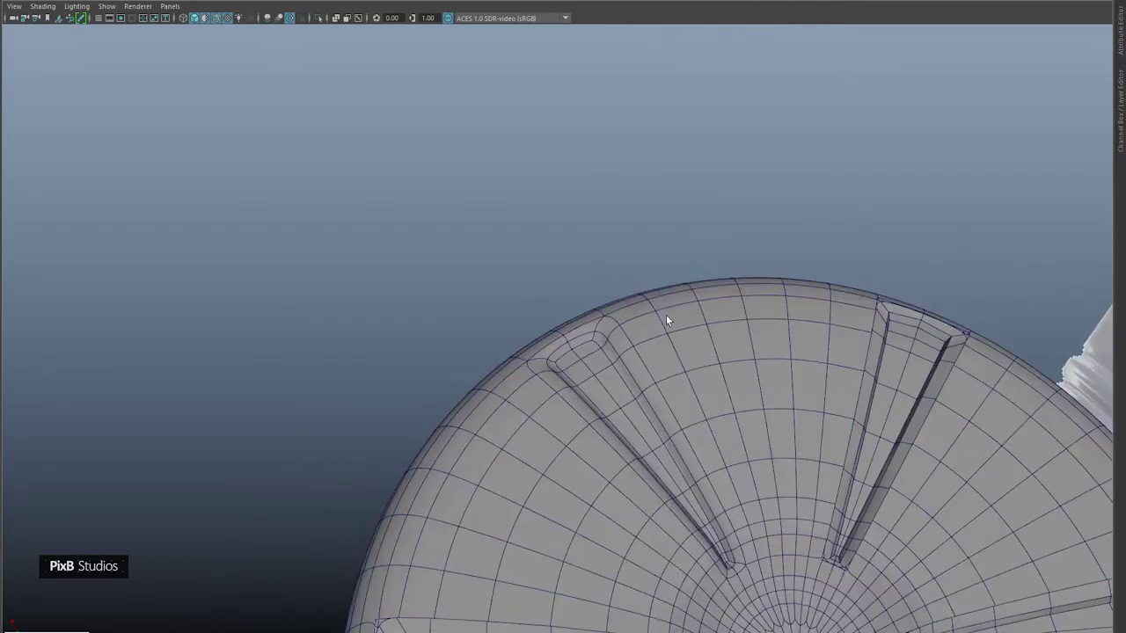
Step: Select the bottle body with the groove copies and combine them into one mesh
{"action": "middle_click_drag", "start_coordinate": [666, 315], "coordinate": [563, 136], "text": "alt"}
{"action": "left_click_drag", "start_coordinate": [563, 136], "coordinate": [625, 301], "text": "alt"}
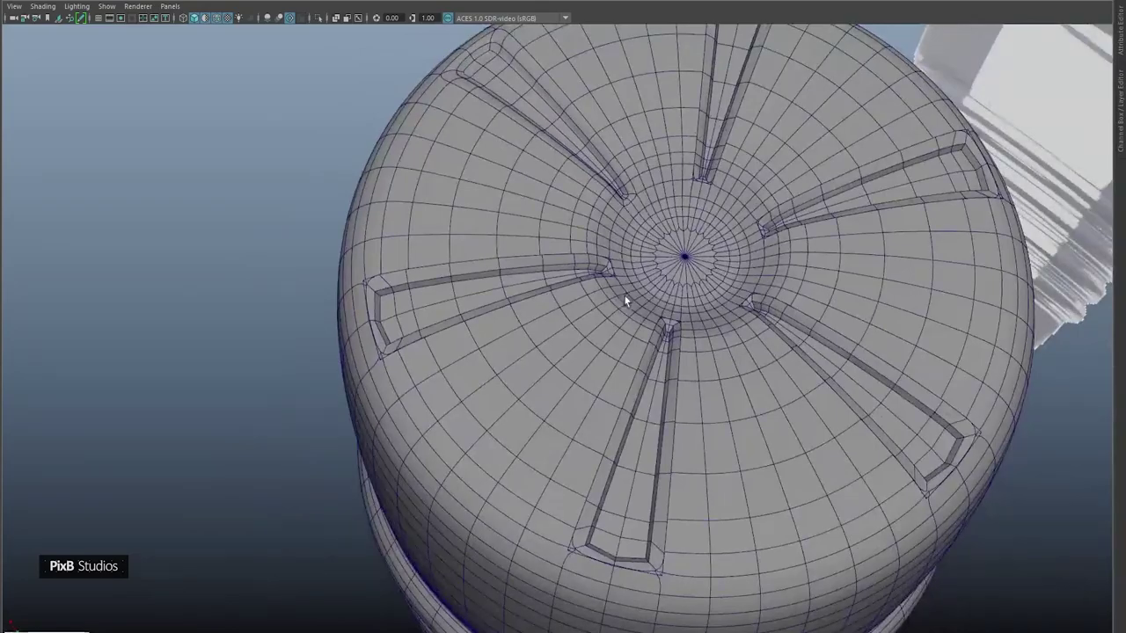
{"action": "left_click", "coordinate": [559, 226]}
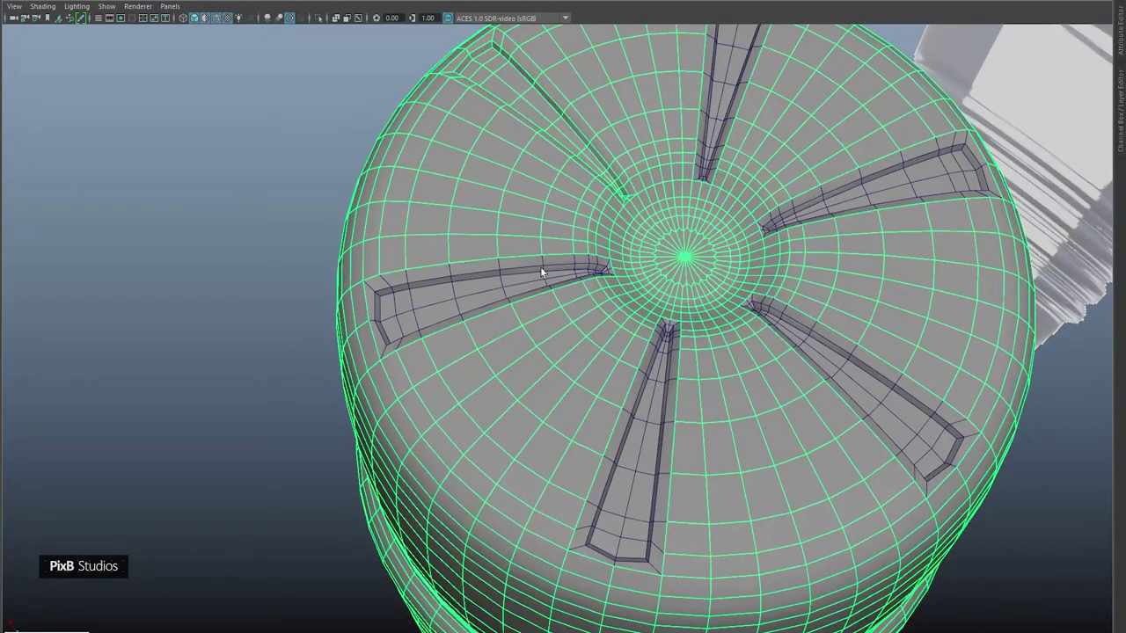
{"action": "left_click", "coordinate": [541, 272]}
{"action": "left_click", "coordinate": [561, 195]}
{"action": "key", "text": "F8"}
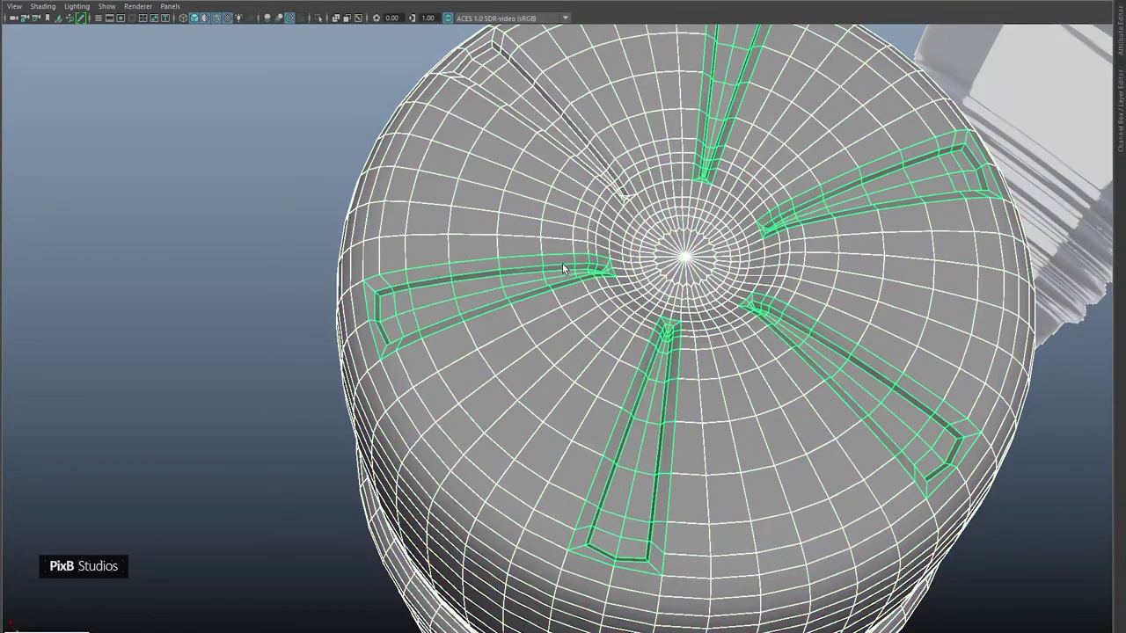
{"action": "key", "text": "F8"}
{"action": "key", "text": "F8"}
{"action": "right_click_drag", "start_coordinate": [527, 271], "coordinate": [529, 534], "text": "shift"}
{"action": "right_click_drag", "start_coordinate": [541, 299], "coordinate": [540, 262]}
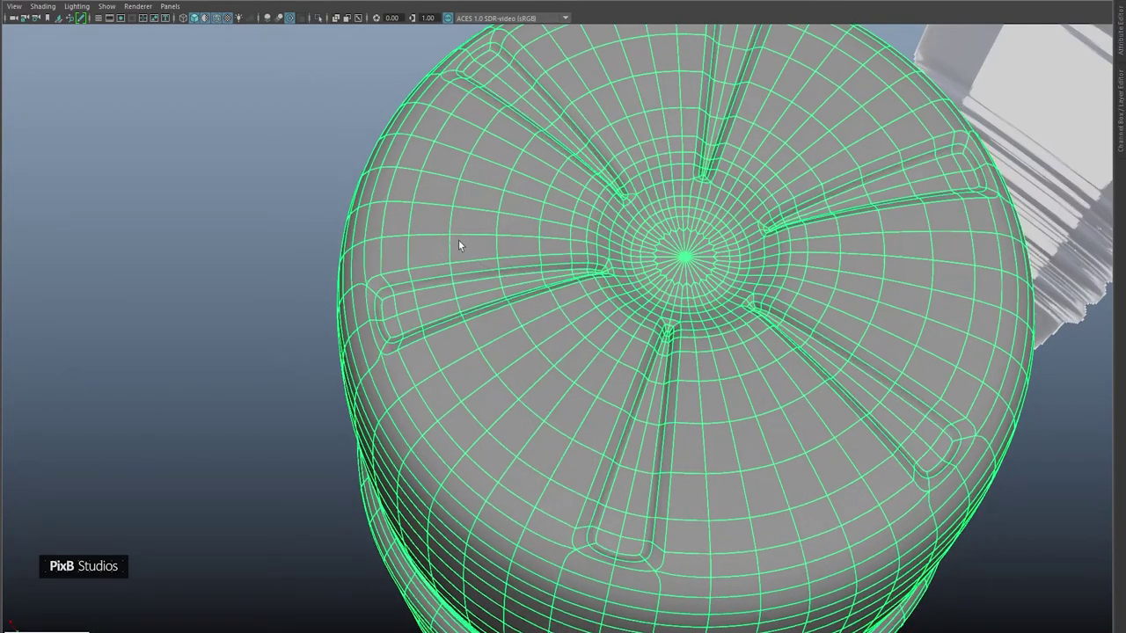
Step: Hide the wireframe overlay and examine the smoothed grooves' edges around the base
{"action": "scroll", "coordinate": [458, 240], "scroll_direction": "up", "scroll_amount": 2}
{"action": "right_click_drag", "start_coordinate": [479, 287], "coordinate": [538, 310], "text": "alt"}
{"action": "left_click_drag", "start_coordinate": [538, 309], "coordinate": [533, 237], "text": "alt"}
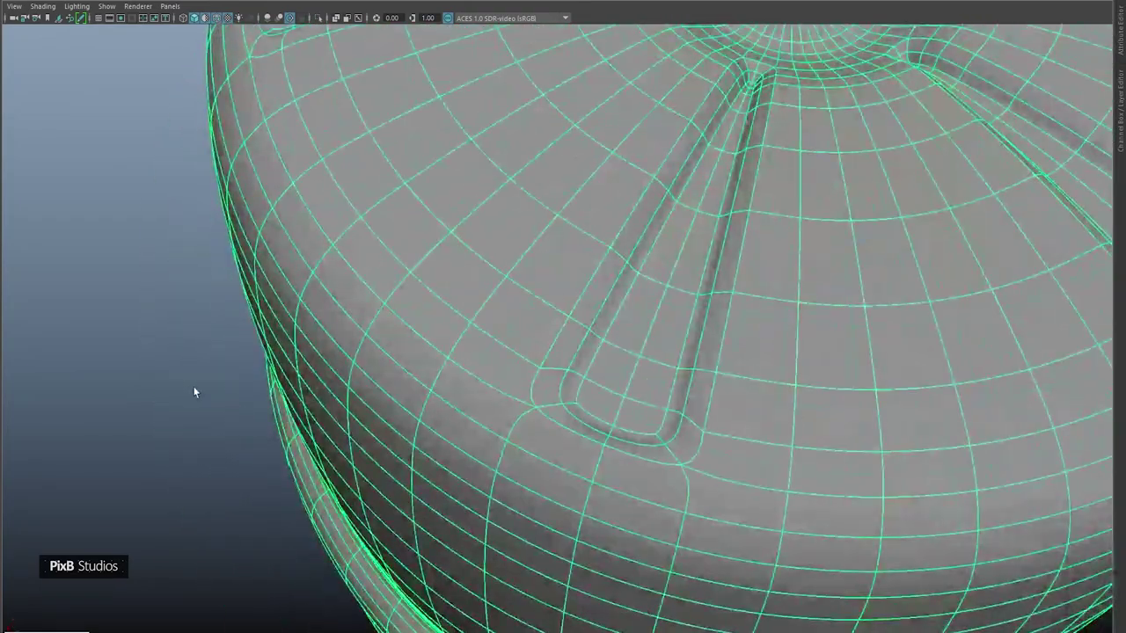
{"action": "left_click", "coordinate": [195, 391]}
{"action": "left_click", "coordinate": [216, 19]}
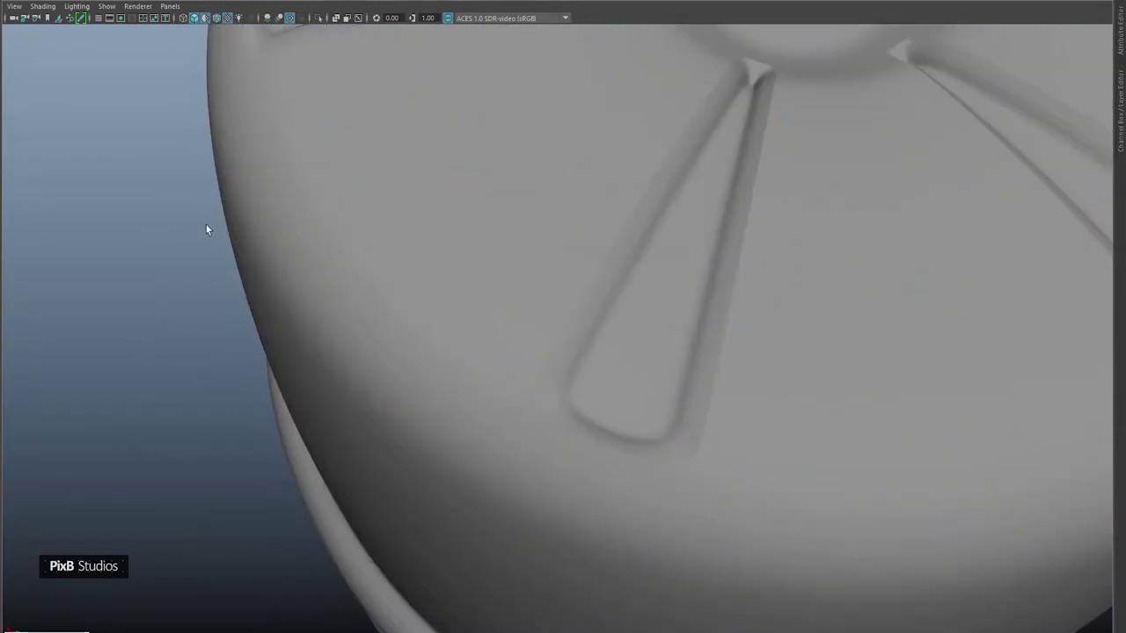
{"action": "mouse_move", "coordinate": [205, 224]}
{"action": "left_mouse_down", "text": "alt"}
{"action": "mouse_move", "coordinate": [198, 210]}
{"action": "mouse_move", "coordinate": [397, 216]}
{"action": "left_mouse_up", "text": "alt"}
{"action": "scroll", "coordinate": [416, 304], "scroll_direction": "up", "scroll_amount": 4}
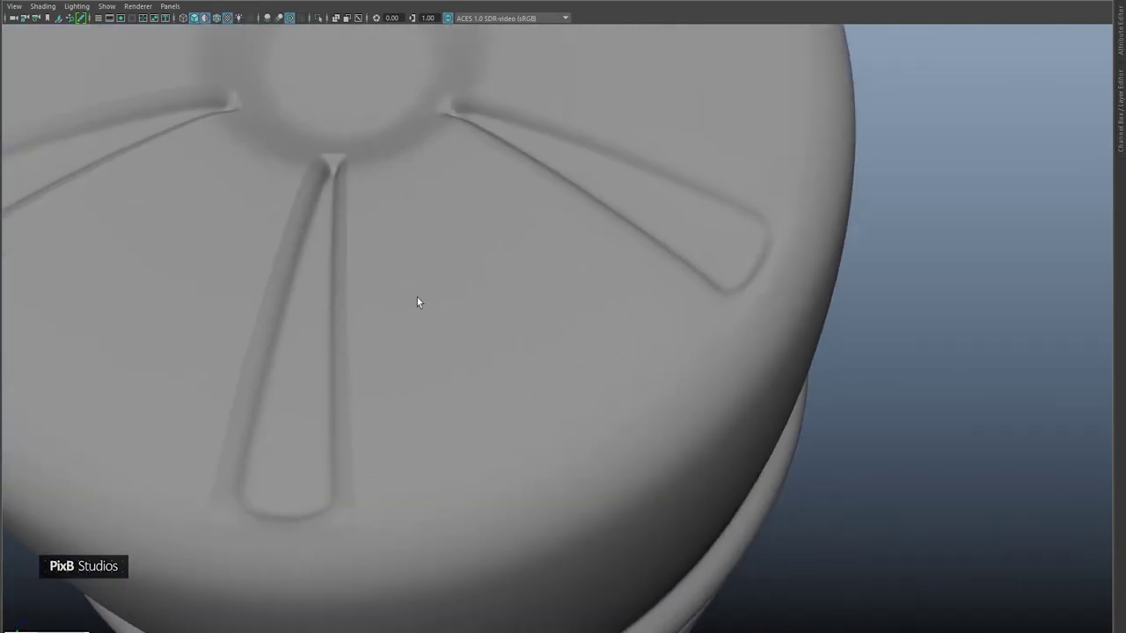
{"action": "left_click_drag", "start_coordinate": [424, 303], "coordinate": [452, 290], "text": "alt"}
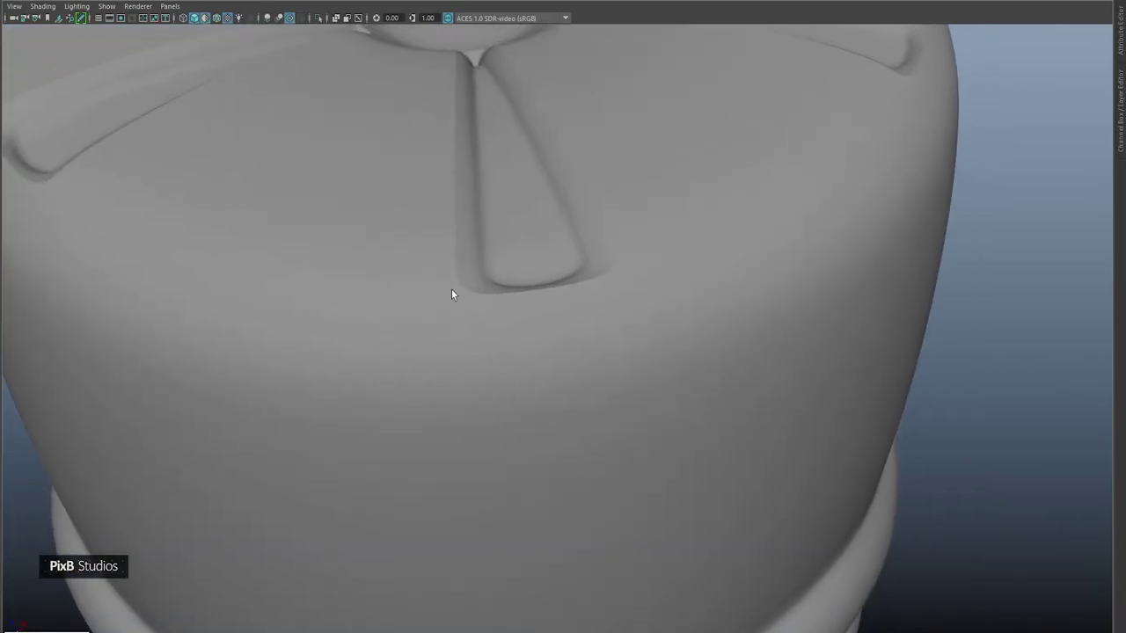
{"action": "left_click_drag", "start_coordinate": [362, 282], "coordinate": [405, 293], "text": "alt"}
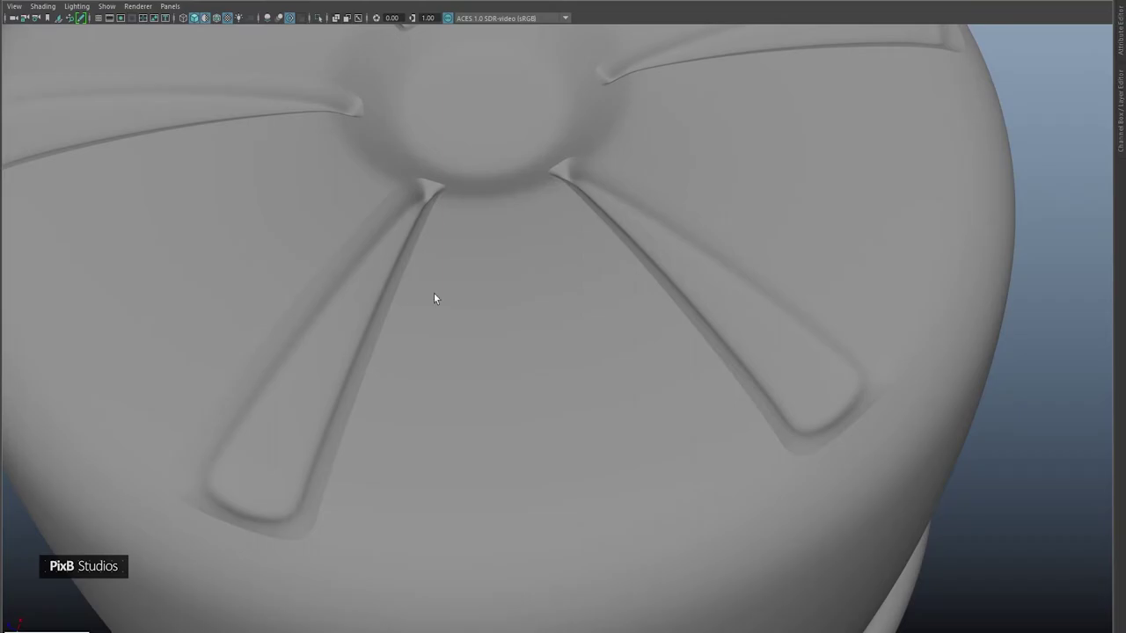
{"action": "left_click_drag", "start_coordinate": [434, 293], "coordinate": [486, 278], "text": "alt"}
{"action": "scroll", "coordinate": [515, 262], "scroll_direction": "up", "scroll_amount": 2}
Step: Return the combined body to unsmoothed display and switch it to vertex editing
{"action": "left_click", "coordinate": [486, 278]}
{"action": "key", "text": "1"}
{"action": "right_click_drag", "start_coordinate": [486, 278], "coordinate": [430, 268]}
{"action": "scroll", "coordinate": [557, 284], "scroll_direction": "up", "scroll_amount": 2}
Step: Try moving single vertices along a groove copy's border and undo each move
{"action": "left_click", "coordinate": [585, 301]}
{"action": "mouse_move", "coordinate": [579, 298]}
{"action": "middle_mouse_down"}
{"action": "mouse_move", "coordinate": [587, 293]}
{"action": "mouse_move", "coordinate": [541, 315]}
{"action": "mouse_move", "coordinate": [565, 309]}
{"action": "middle_mouse_up"}
{"action": "key", "text": "ctrl+z"}
{"action": "left_click", "coordinate": [548, 253]}
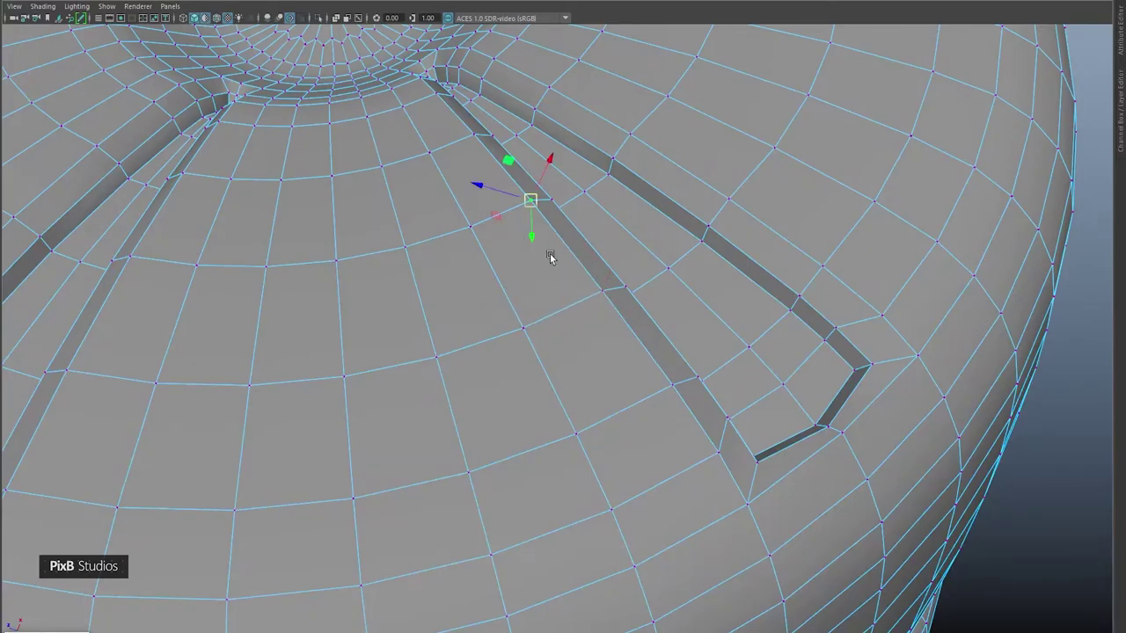
{"action": "left_click_drag", "start_coordinate": [530, 203], "coordinate": [482, 216]}
{"action": "key", "text": "ctrl+z"}
{"action": "left_click_drag", "start_coordinate": [355, 230], "coordinate": [391, 104], "text": "alt"}
{"action": "left_click", "coordinate": [440, 238]}
{"action": "key", "text": "ctrl+z"}
Step: Select all vertices of the combined body and merge them with a distance threshold of 0.001
{"action": "scroll", "coordinate": [482, 246], "scroll_direction": "down", "scroll_amount": 6}
{"action": "left_click_drag", "start_coordinate": [271, 50], "coordinate": [853, 238]}
{"action": "key", "text": "f"}
{"action": "left_click_drag", "start_coordinate": [661, 171], "coordinate": [601, 248], "text": "alt"}
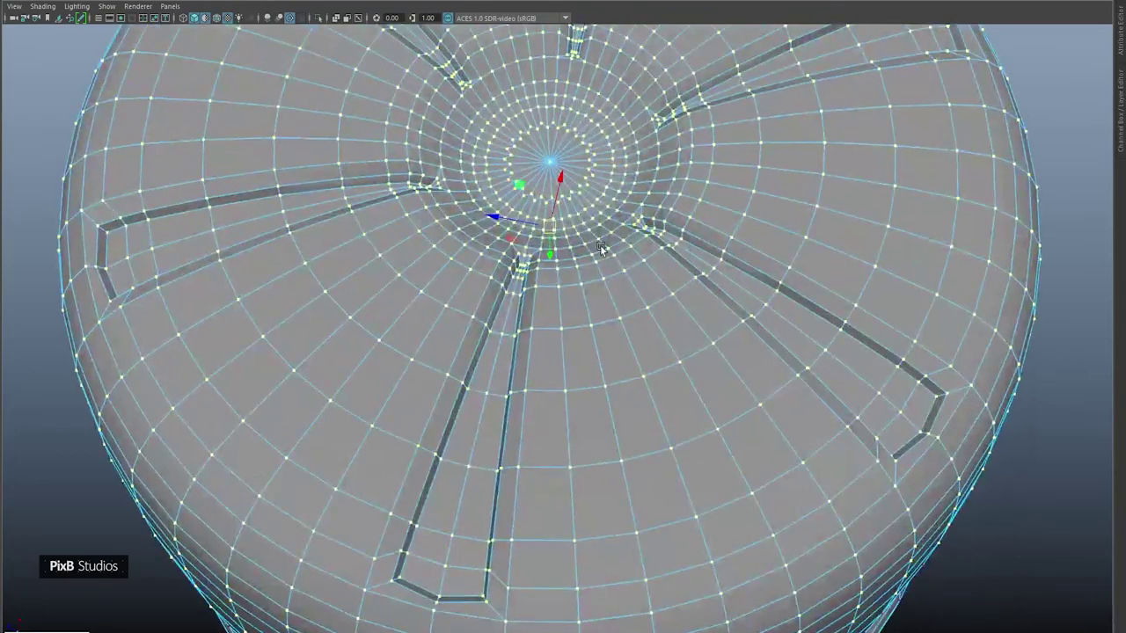
{"action": "right_click", "coordinate": [601, 248], "text": "shift"}
{"action": "mouse_move", "coordinate": [602, 216]}
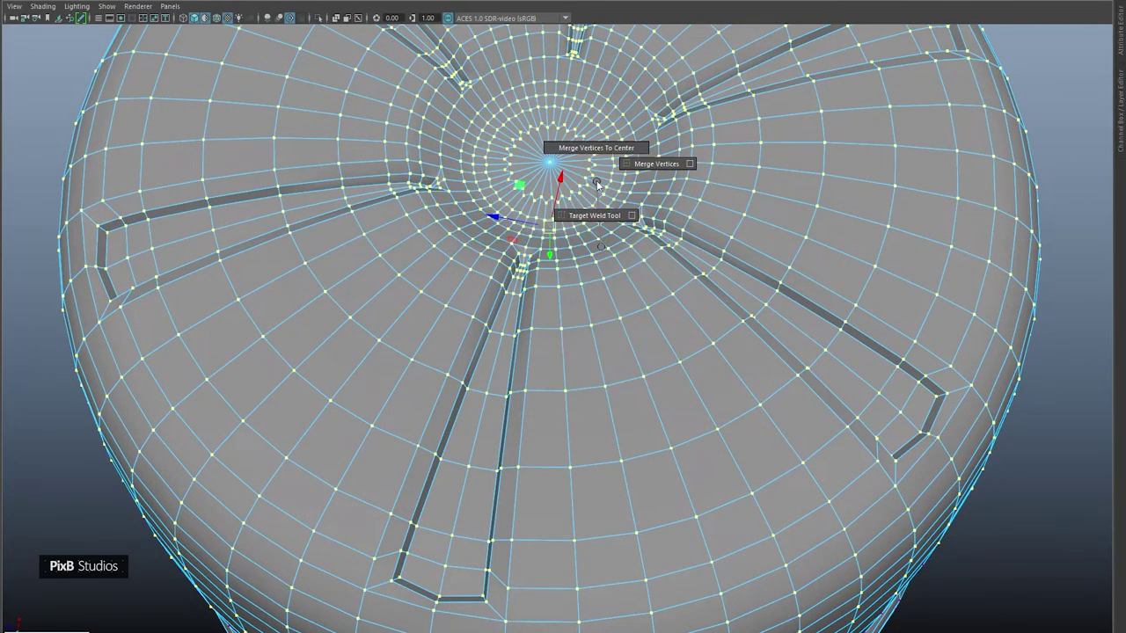
{"action": "left_click", "coordinate": [658, 169]}
{"action": "left_click_drag", "start_coordinate": [635, 264], "coordinate": [528, 273], "text": "alt"}
{"action": "right_click_drag", "start_coordinate": [528, 273], "coordinate": [665, 323], "text": "alt"}
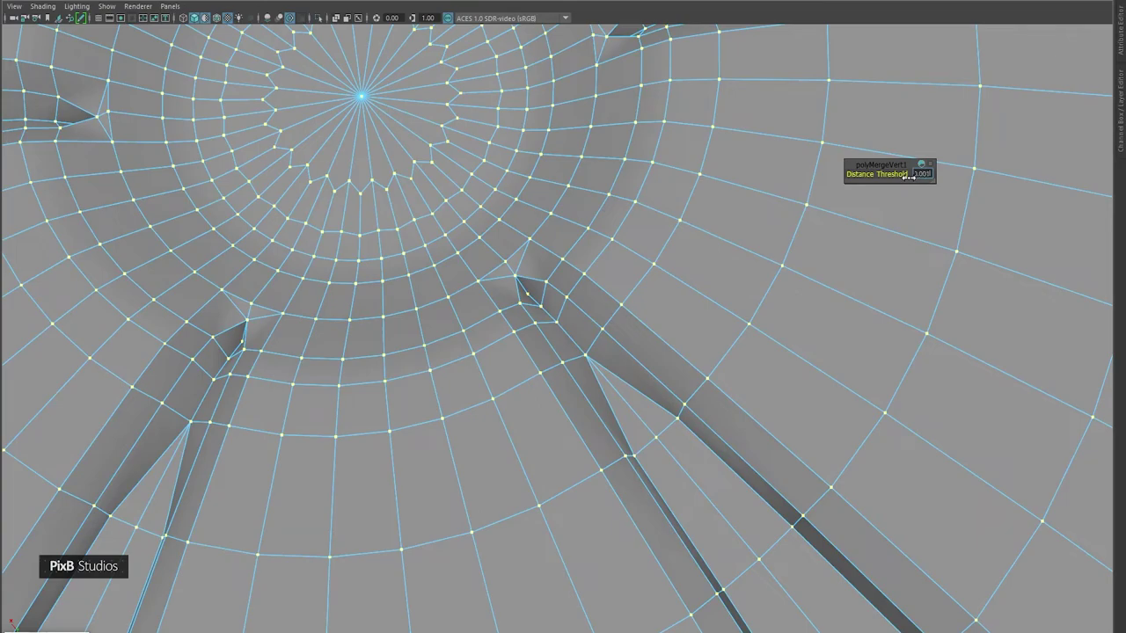
{"action": "type", "text": "0.001"}
{"action": "key", "text": "Return"}
Step: Return the merged body to object mode, preview it smoothed and check the grooves on the base
{"action": "right_click_drag", "start_coordinate": [734, 302], "coordinate": [785, 324]}
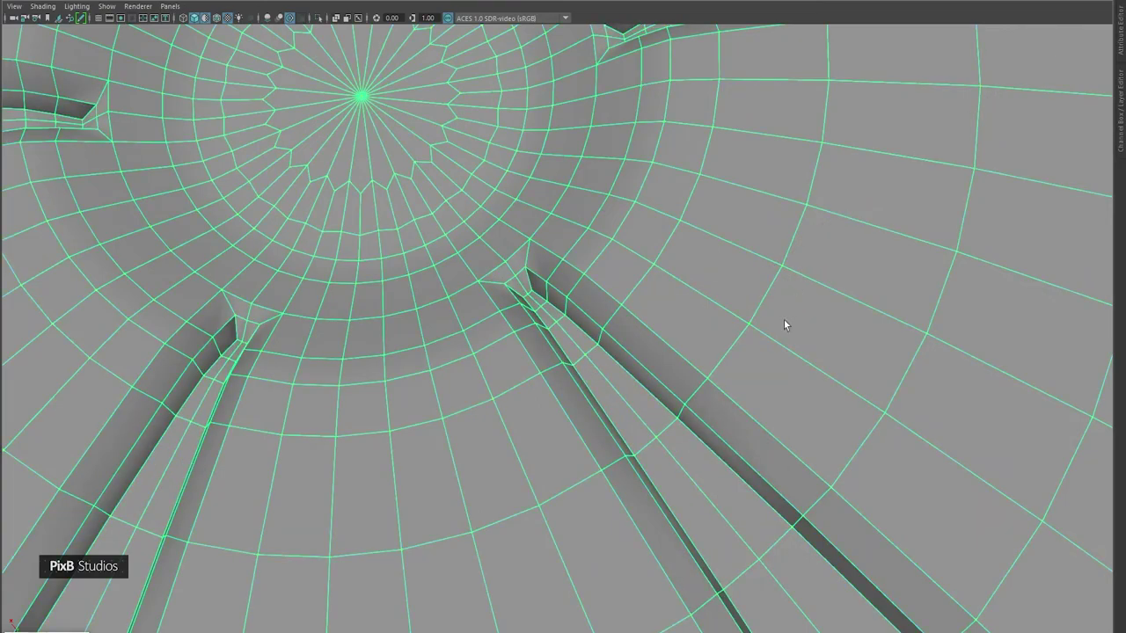
{"action": "key", "text": "3"}
{"action": "scroll", "coordinate": [783, 319], "scroll_direction": "down", "scroll_amount": 10}
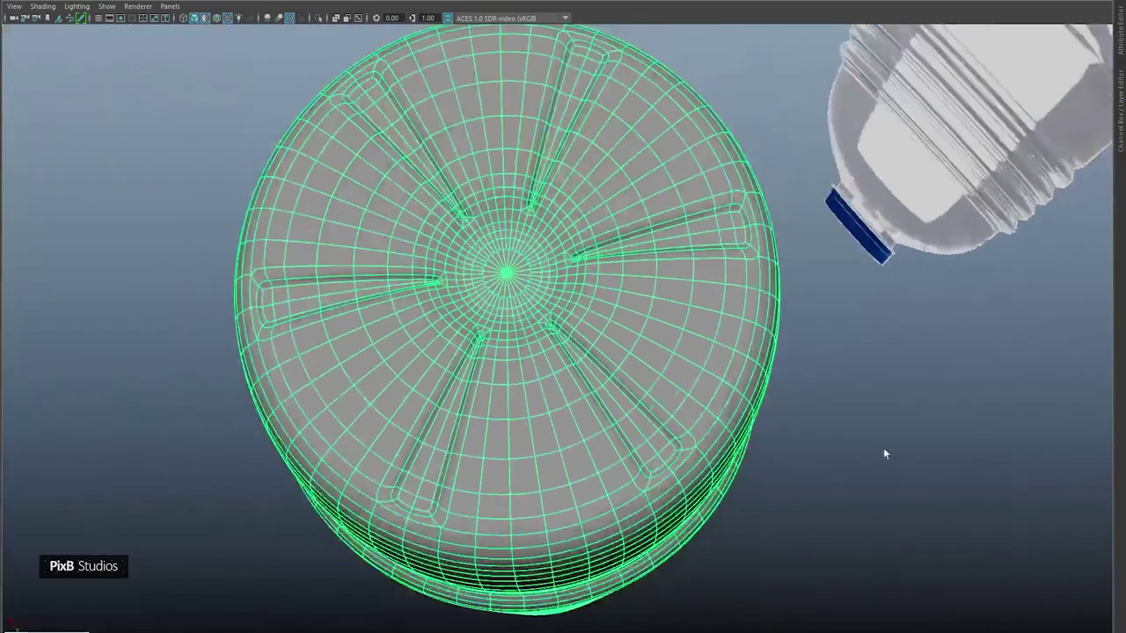
{"action": "left_click", "coordinate": [883, 447]}
{"action": "left_click_drag", "start_coordinate": [798, 422], "coordinate": [500, 211], "text": "alt"}
{"action": "scroll", "coordinate": [575, 269], "scroll_direction": "up", "scroll_amount": 10}
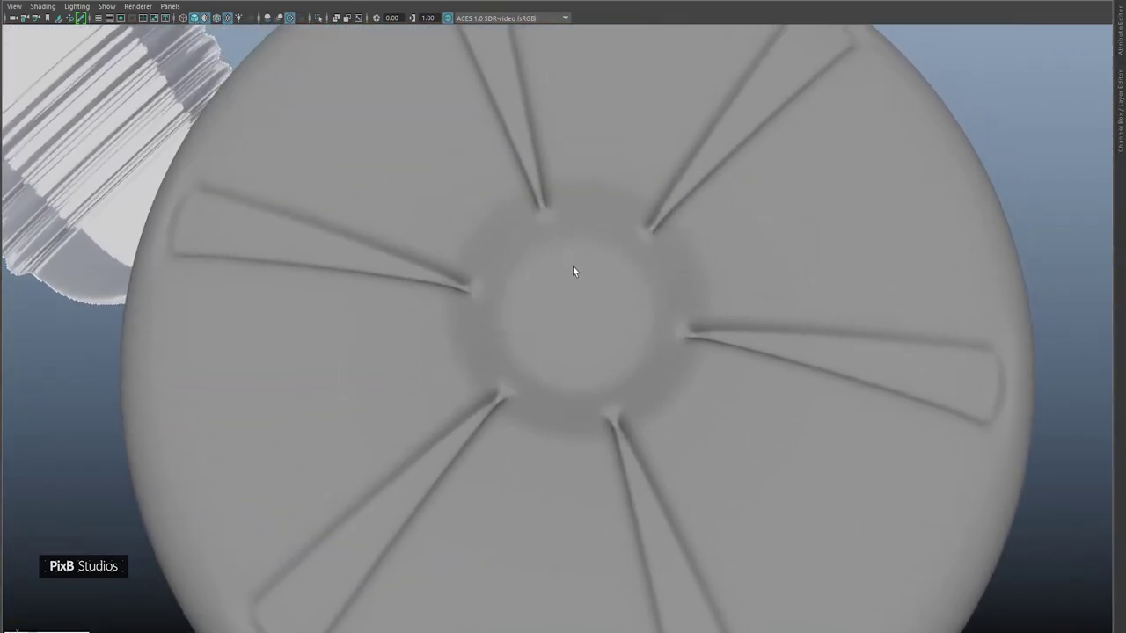
Step: Circularize the faces at the centre of the base and extrude them into the body as a round recess
{"action": "right_click_drag", "start_coordinate": [605, 283], "coordinate": [604, 252]}
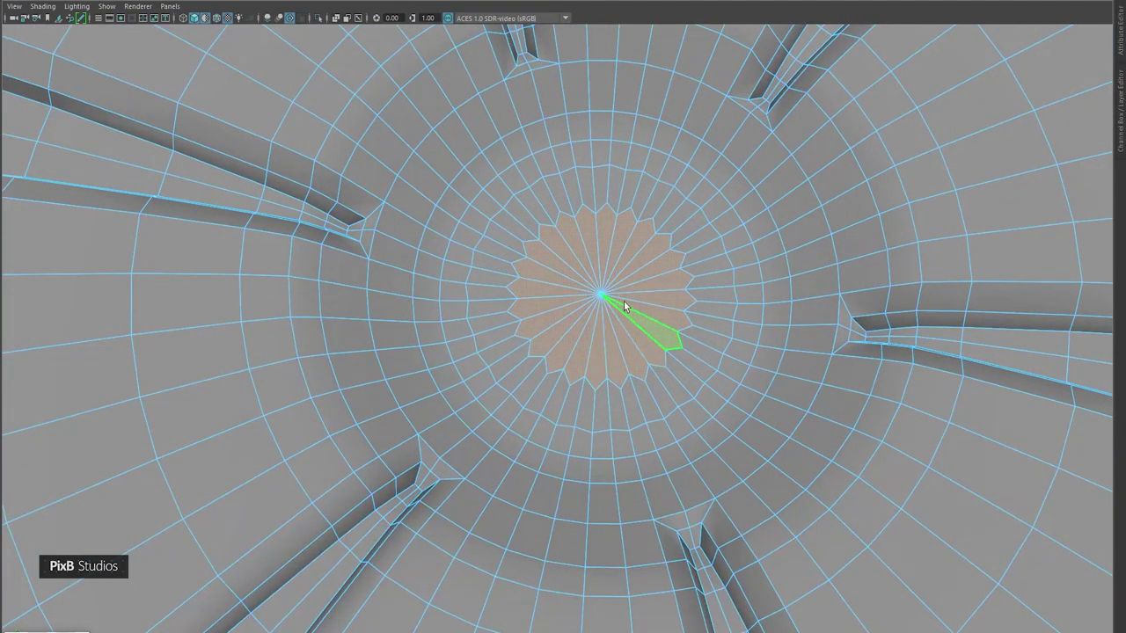
{"action": "right_click_drag", "start_coordinate": [616, 268], "coordinate": [609, 366], "text": "shift"}
{"action": "left_click_drag", "start_coordinate": [618, 304], "coordinate": [601, 272], "text": "alt"}
{"action": "key", "text": "ctrl+e"}
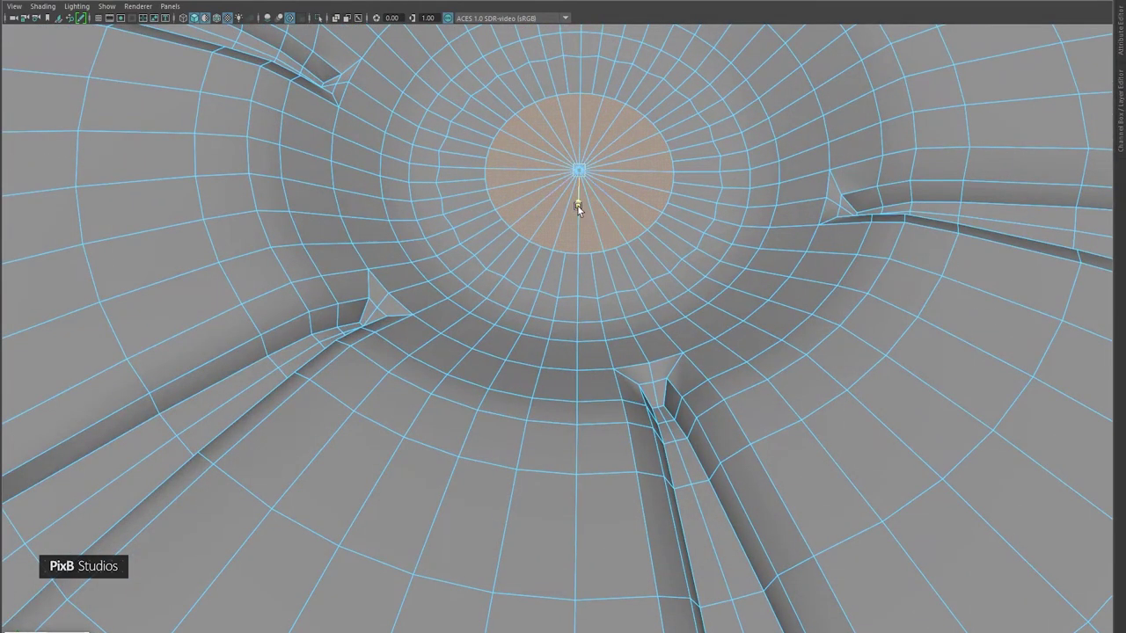
{"action": "left_click_drag", "start_coordinate": [577, 205], "coordinate": [534, 178]}
Step: Inset a smaller circle on the recess floor and extrude it outward into a slightly tapered centre knob
{"action": "key", "text": "r"}
{"action": "key", "text": "ctrl+e"}
{"action": "key", "text": "r"}
{"action": "key", "text": "w"}
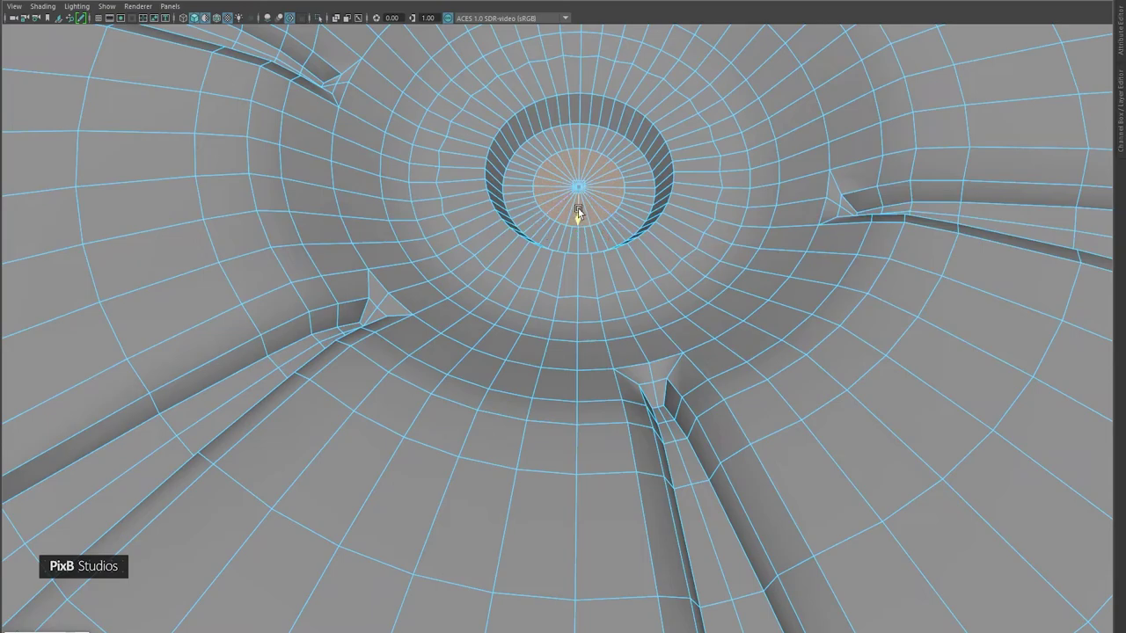
{"action": "left_click_drag", "start_coordinate": [577, 211], "coordinate": [568, 166]}
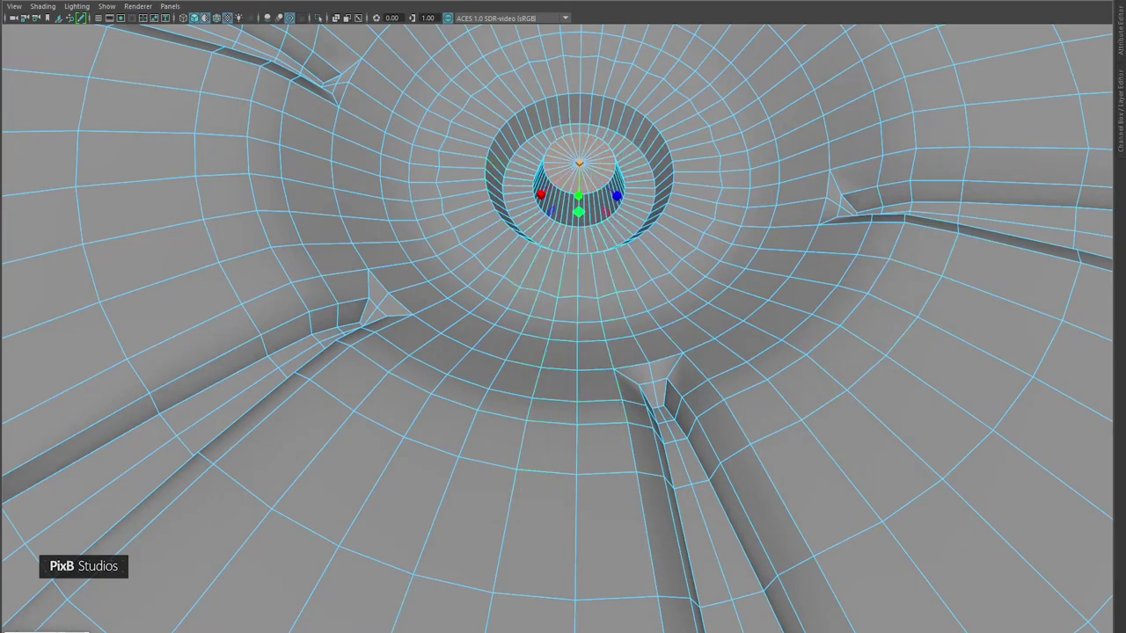
Step: Return to object mode, preview the bottle smoothed and examine the centre recess and knob
{"action": "key", "text": "F8"}
{"action": "key", "text": "3"}
{"action": "scroll", "coordinate": [711, 191], "scroll_direction": "down", "scroll_amount": 10}
{"action": "left_click", "coordinate": [735, 174]}
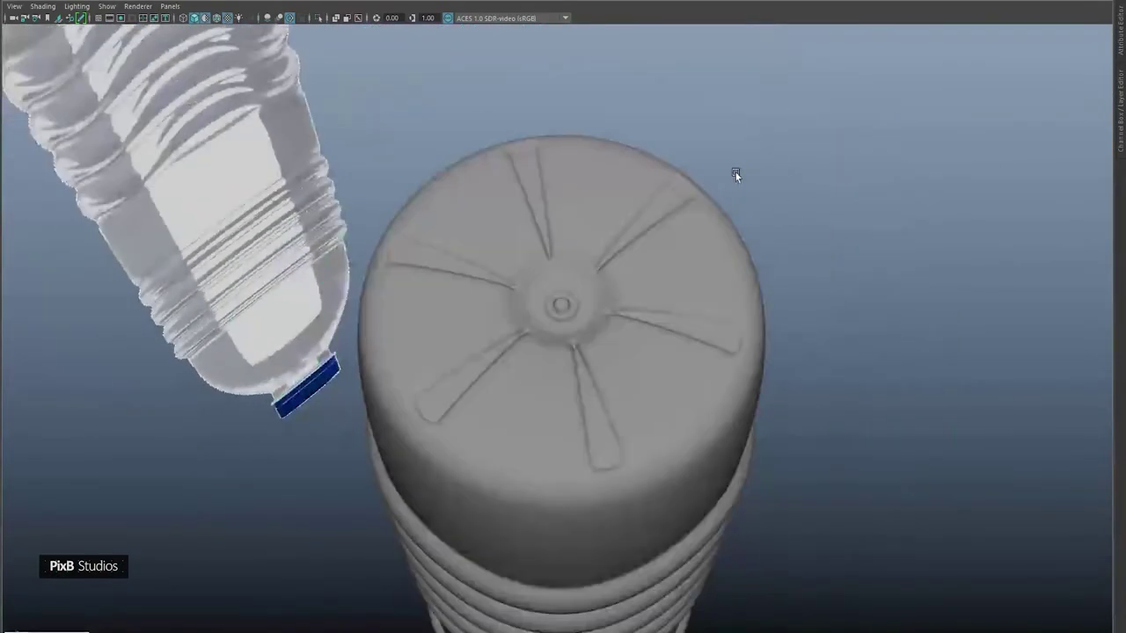
{"action": "left_click_drag", "start_coordinate": [735, 175], "coordinate": [791, 448], "text": "alt"}
Step: Bevel the edge loop around the top of the base's centre knob at a fraction of 0.066
{"action": "scroll", "coordinate": [792, 448], "scroll_direction": "up", "scroll_amount": 10}
{"action": "left_click", "coordinate": [644, 357]}
{"action": "key", "text": "1"}
{"action": "left_click_drag", "start_coordinate": [644, 357], "coordinate": [527, 198], "text": "alt"}
{"action": "scroll", "coordinate": [605, 286], "scroll_direction": "up", "scroll_amount": 8}
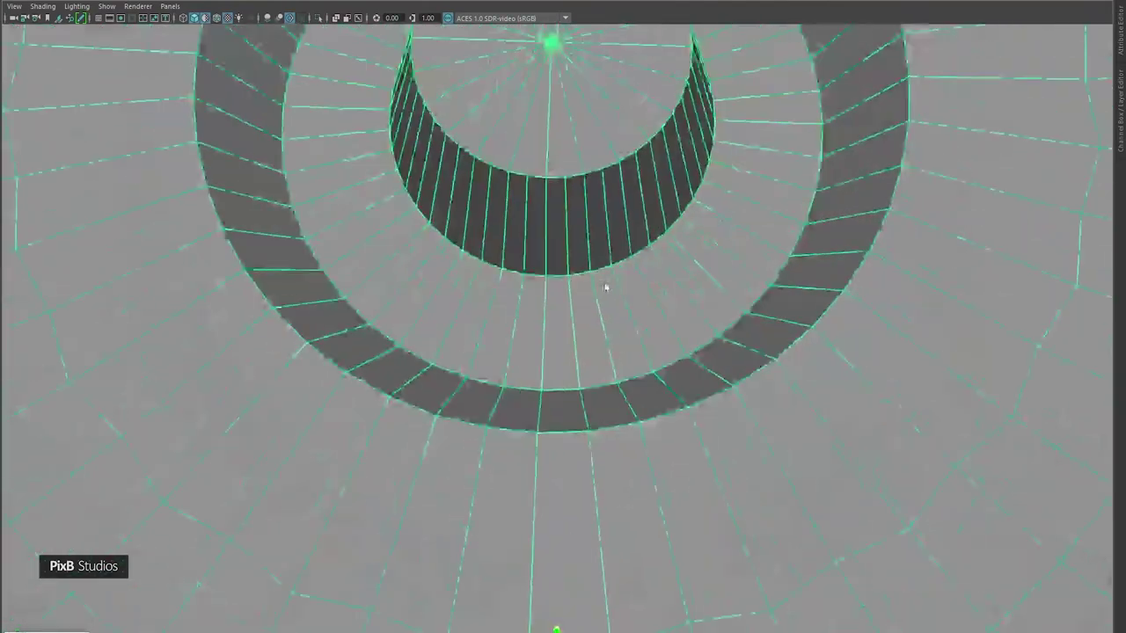
{"action": "right_click_drag", "start_coordinate": [605, 287], "coordinate": [604, 252]}
{"action": "right_click_drag", "start_coordinate": [565, 174], "coordinate": [588, 120]}
{"action": "left_click", "coordinate": [555, 199]}
{"action": "double_click", "coordinate": [539, 202], "text": "shift"}
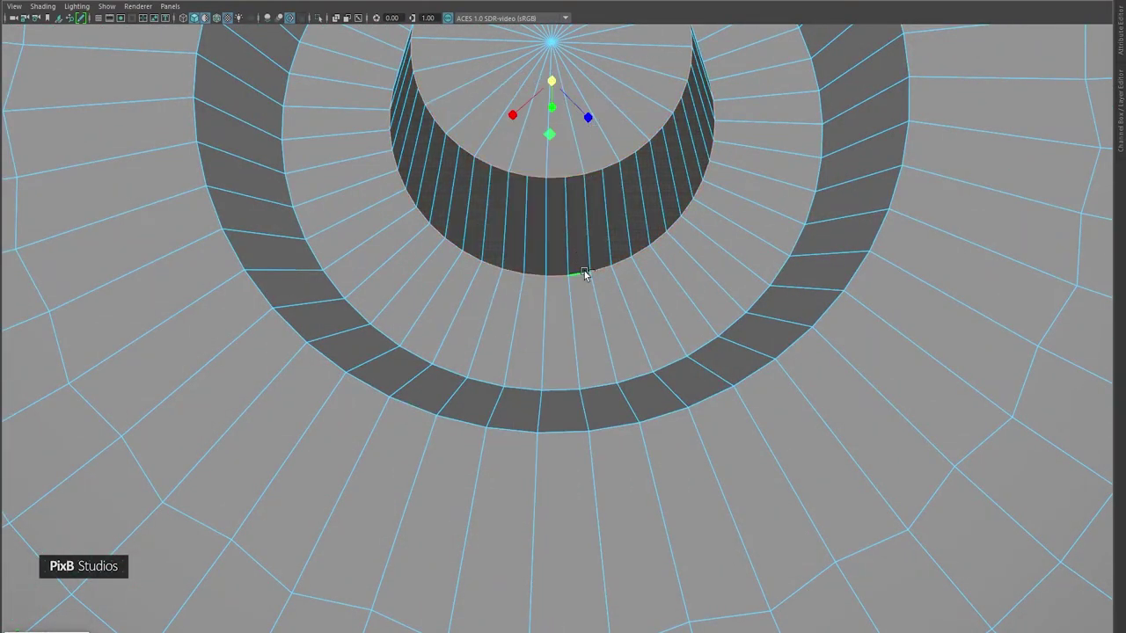
{"action": "key", "text": "ctrl+b"}
{"action": "left_click_drag", "start_coordinate": [658, 226], "coordinate": [406, 202]}
{"action": "left_click_drag", "start_coordinate": [674, 166], "coordinate": [682, 170]}
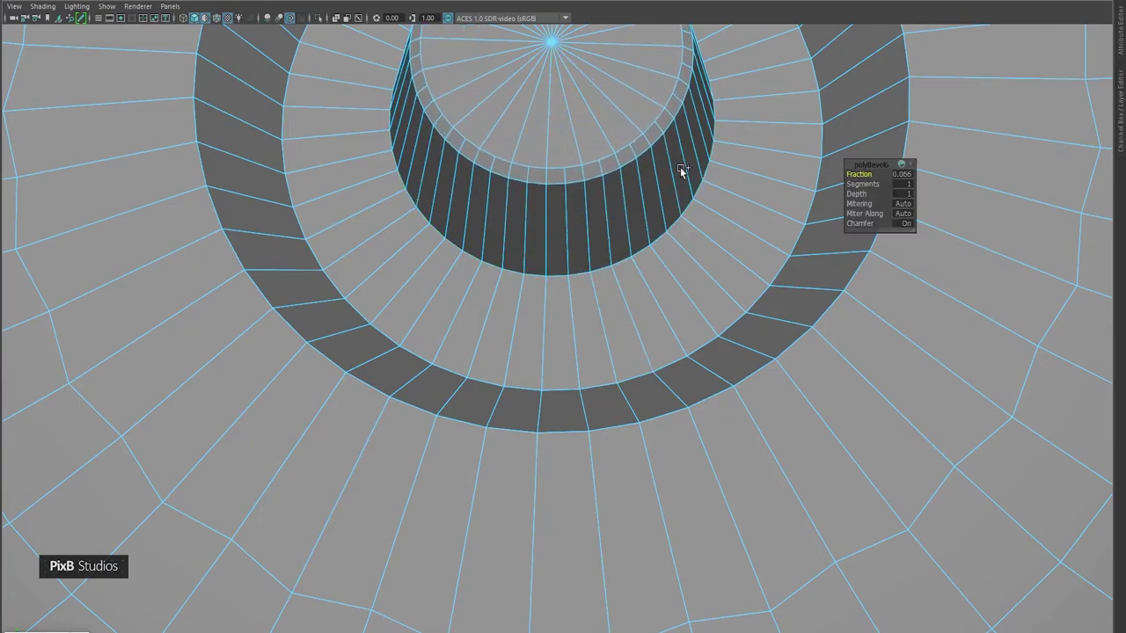
Step: Bevel the edge loops around the recess's floor and rim, and return to object mode to check the smoothed base
{"action": "double_click", "coordinate": [750, 303]}
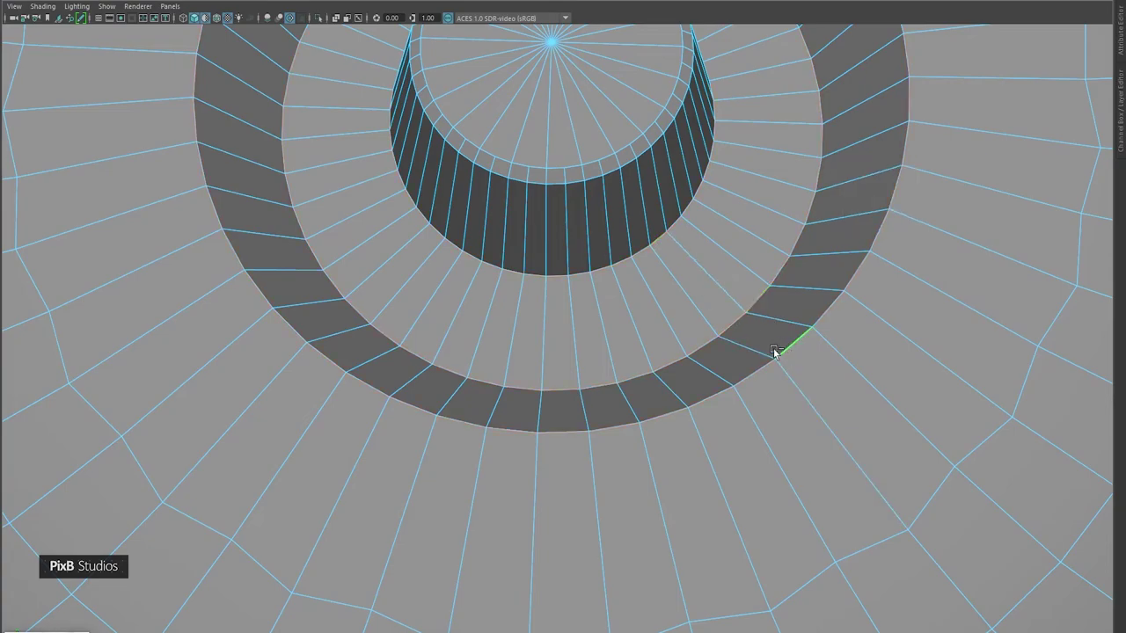
{"action": "key", "text": "ctrl+b"}
{"action": "key", "text": "F8"}
{"action": "key", "text": "f"}
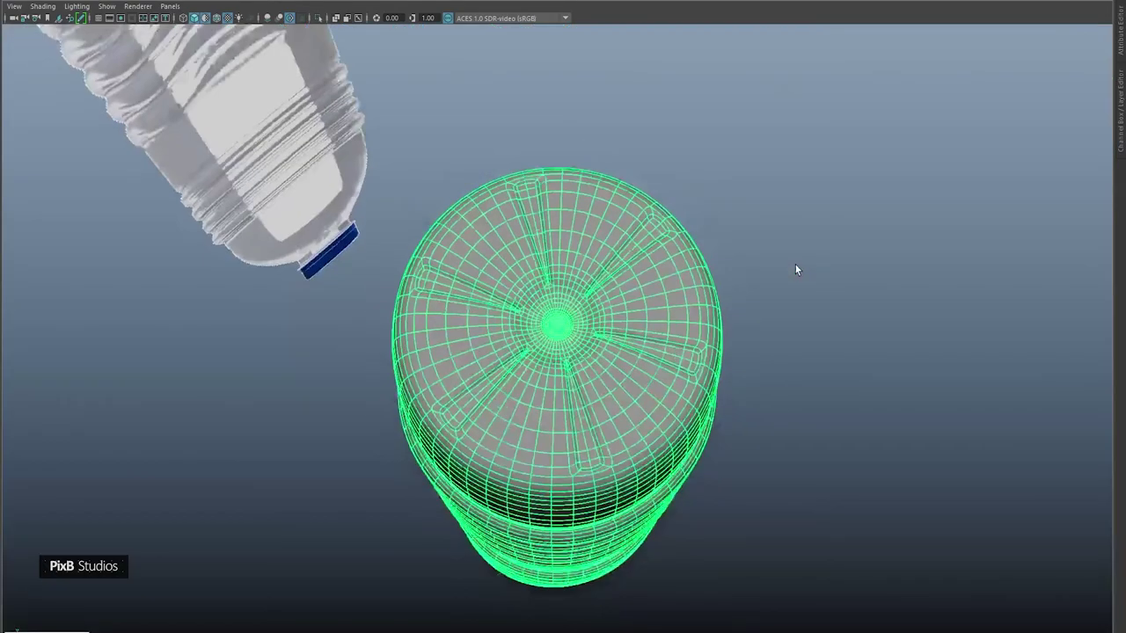
{"action": "scroll", "coordinate": [795, 265], "scroll_direction": "down", "scroll_amount": 1}
{"action": "left_click", "coordinate": [783, 240]}
{"action": "left_click_drag", "start_coordinate": [695, 154], "coordinate": [668, 242], "text": "alt"}
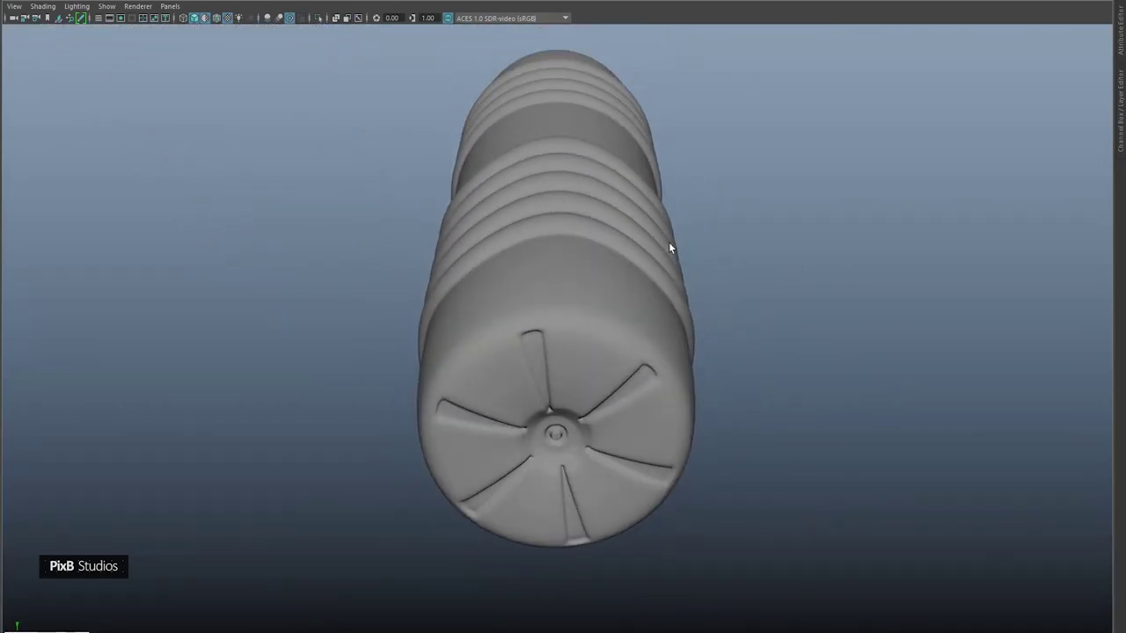
Step: Assign a new Phong material to the bottle body and deselect it
{"action": "scroll", "coordinate": [668, 247], "scroll_direction": "up", "scroll_amount": 3}
{"action": "left_click", "coordinate": [648, 204]}
{"action": "right_click_drag", "start_coordinate": [648, 203], "coordinate": [648, 519]}
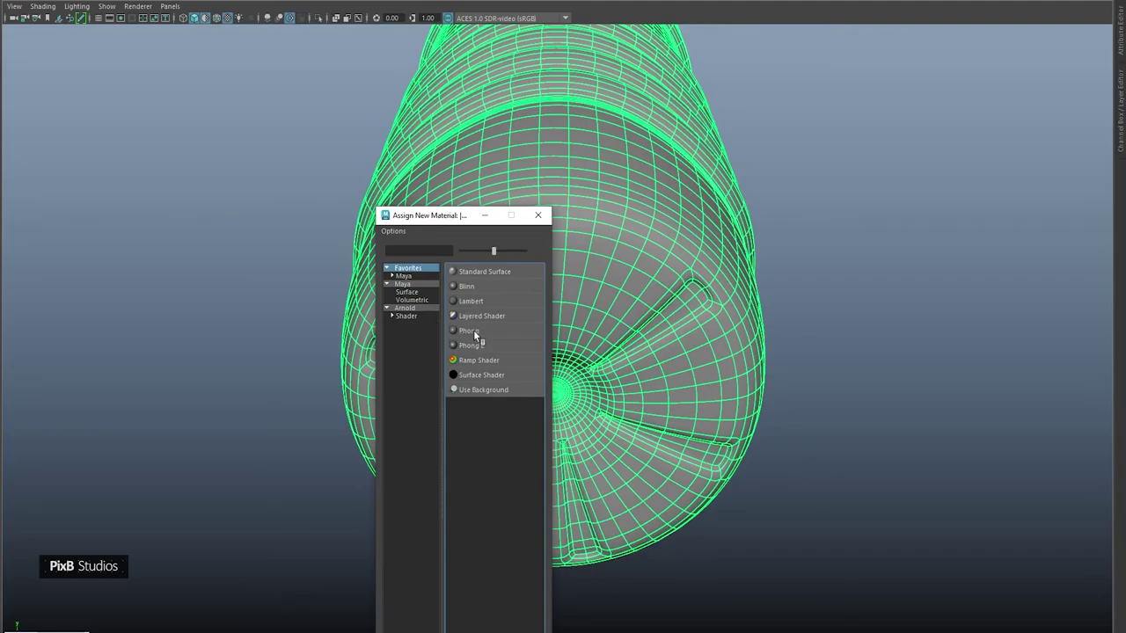
{"action": "left_click", "coordinate": [475, 332]}
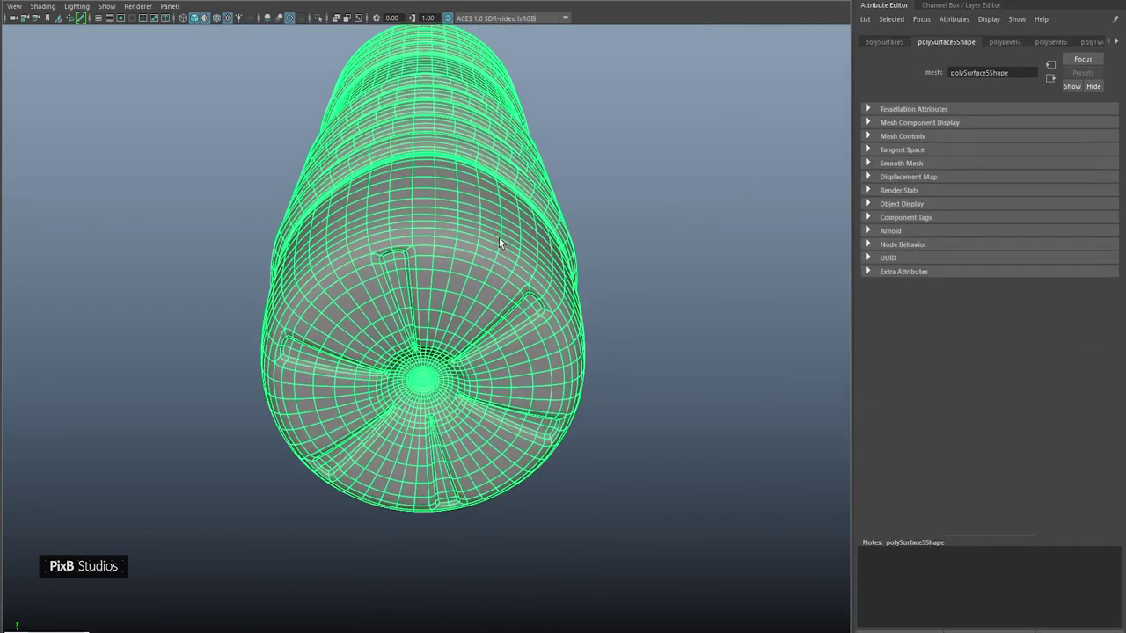
{"action": "right_click_drag", "start_coordinate": [499, 238], "coordinate": [689, 164]}
{"action": "left_click", "coordinate": [688, 163]}
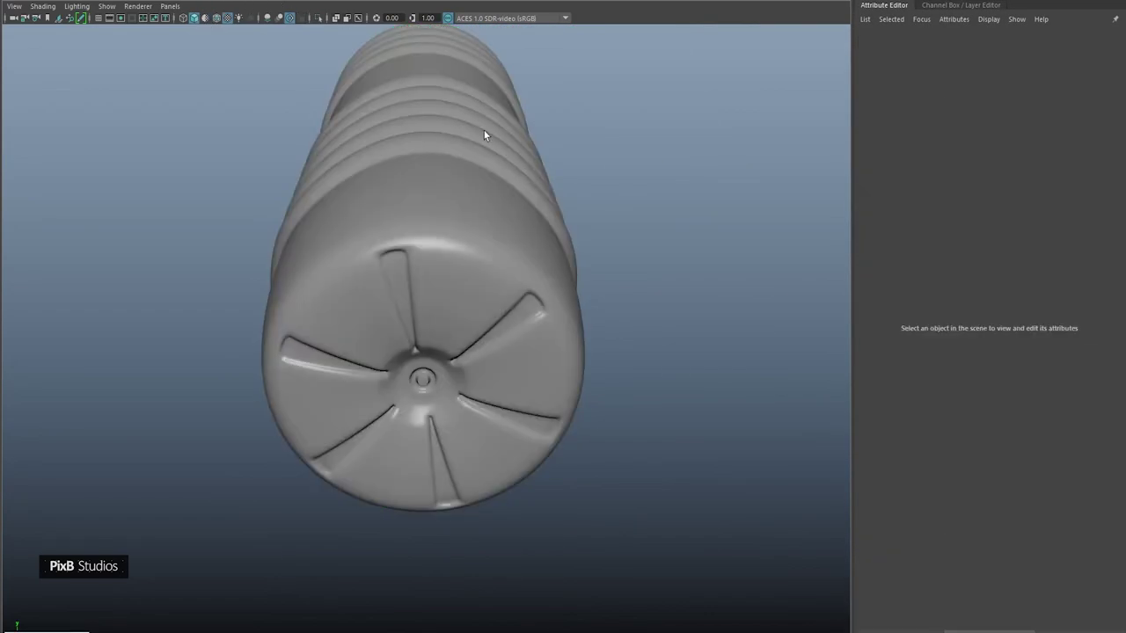
Step: Examine the glossy bottle body from the grooved base up to the neck and cap
{"action": "left_click_drag", "start_coordinate": [484, 130], "coordinate": [515, 82], "text": "alt"}
{"action": "scroll", "coordinate": [520, 150], "scroll_direction": "up", "scroll_amount": 5}
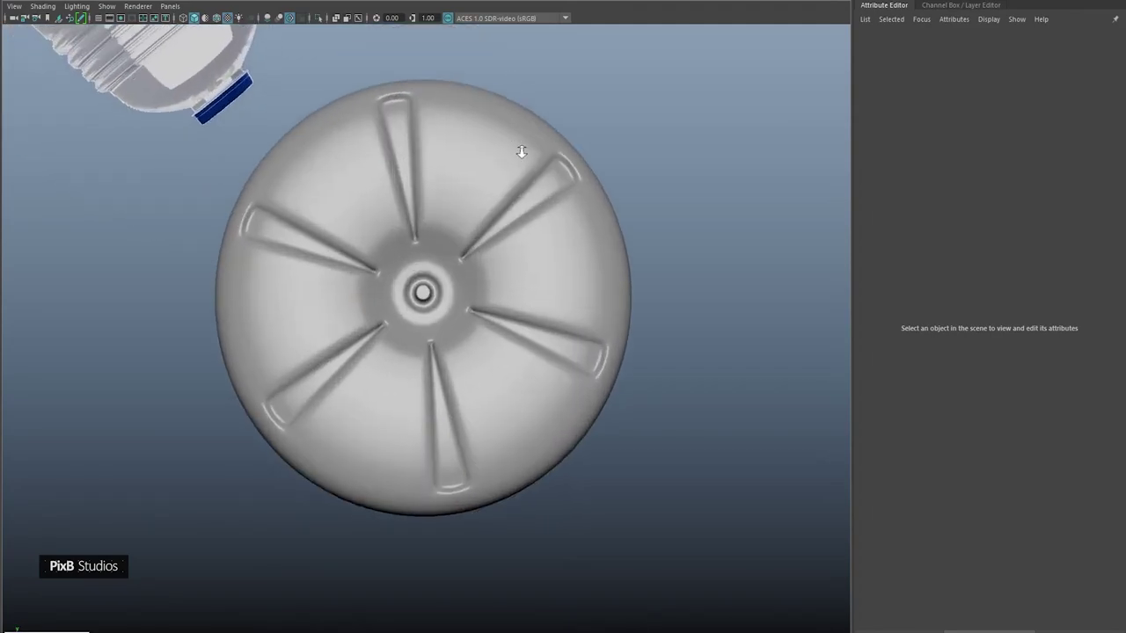
{"action": "left_click_drag", "start_coordinate": [533, 140], "coordinate": [526, 236], "text": "alt"}
{"action": "right_click_drag", "start_coordinate": [525, 236], "coordinate": [498, 139], "text": "alt"}
{"action": "middle_click_drag", "start_coordinate": [497, 139], "coordinate": [551, 418], "text": "alt"}
{"action": "right_click_drag", "start_coordinate": [551, 418], "coordinate": [516, 219], "text": "alt"}
{"action": "left_click_drag", "start_coordinate": [516, 135], "coordinate": [543, 196], "text": "alt"}
{"action": "right_click_drag", "start_coordinate": [542, 196], "coordinate": [528, 131], "text": "alt"}
{"action": "left_click_drag", "start_coordinate": [527, 132], "coordinate": [525, 97], "text": "alt"}
{"action": "middle_click_drag", "start_coordinate": [524, 97], "coordinate": [539, 236], "text": "alt"}
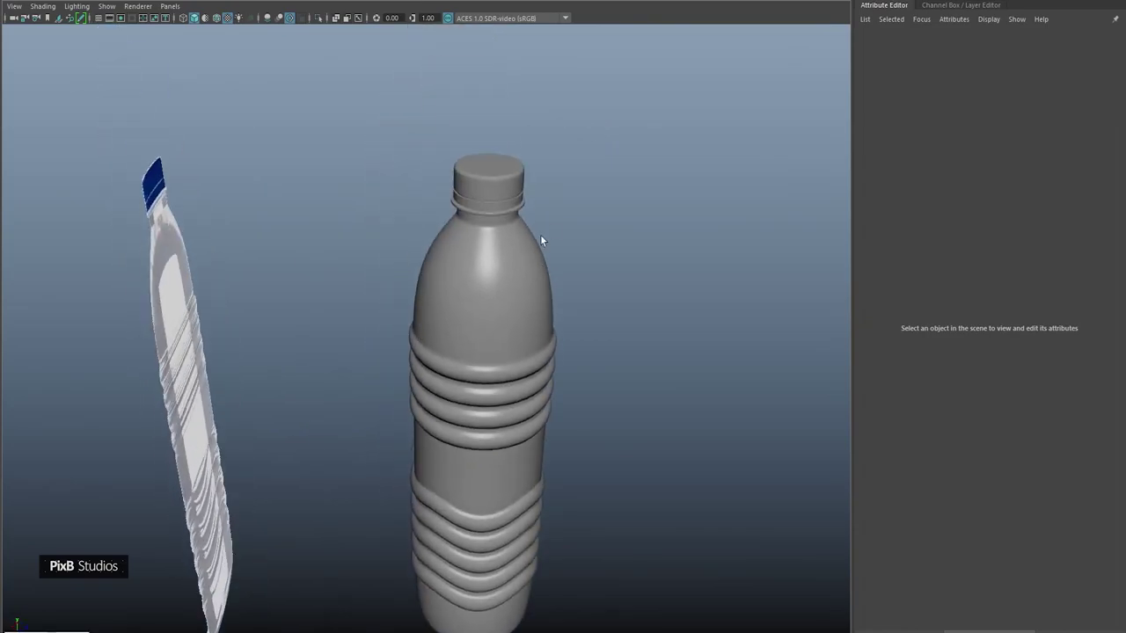
Step: Apply the Phong material to the bottle cap and deselect it
{"action": "right_click_drag", "start_coordinate": [540, 236], "coordinate": [562, 255], "text": "alt"}
{"action": "left_click_drag", "start_coordinate": [563, 255], "coordinate": [499, 271], "text": "alt"}
{"action": "left_click", "coordinate": [384, 183]}
{"action": "middle_click_drag", "start_coordinate": [379, 114], "coordinate": [444, 206], "text": "alt"}
{"action": "scroll", "coordinate": [443, 207], "scroll_direction": "up", "scroll_amount": 3}
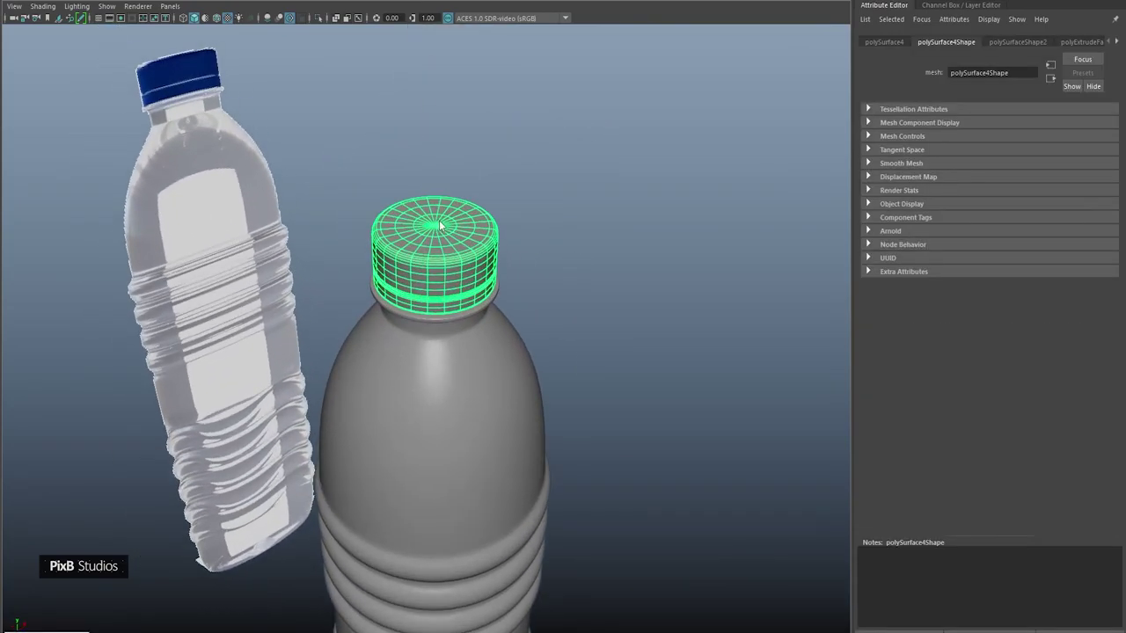
{"action": "right_click_drag", "start_coordinate": [439, 220], "coordinate": [516, 574]}
{"action": "left_click", "coordinate": [624, 443]}
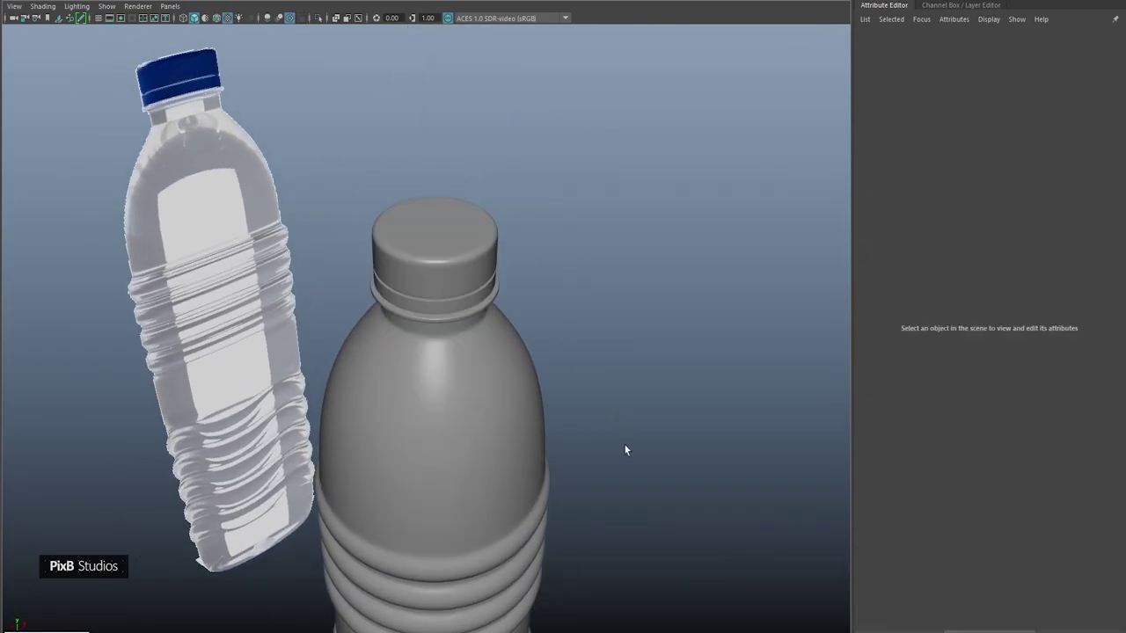
Step: Hide the attribute settings and compare the whole glossy bottle with the reference image
{"action": "right_click_drag", "start_coordinate": [624, 444], "coordinate": [576, 352], "text": "alt"}
{"action": "left_click_drag", "start_coordinate": [576, 352], "coordinate": [562, 271], "text": "alt"}
{"action": "left_click", "coordinate": [898, 7]}
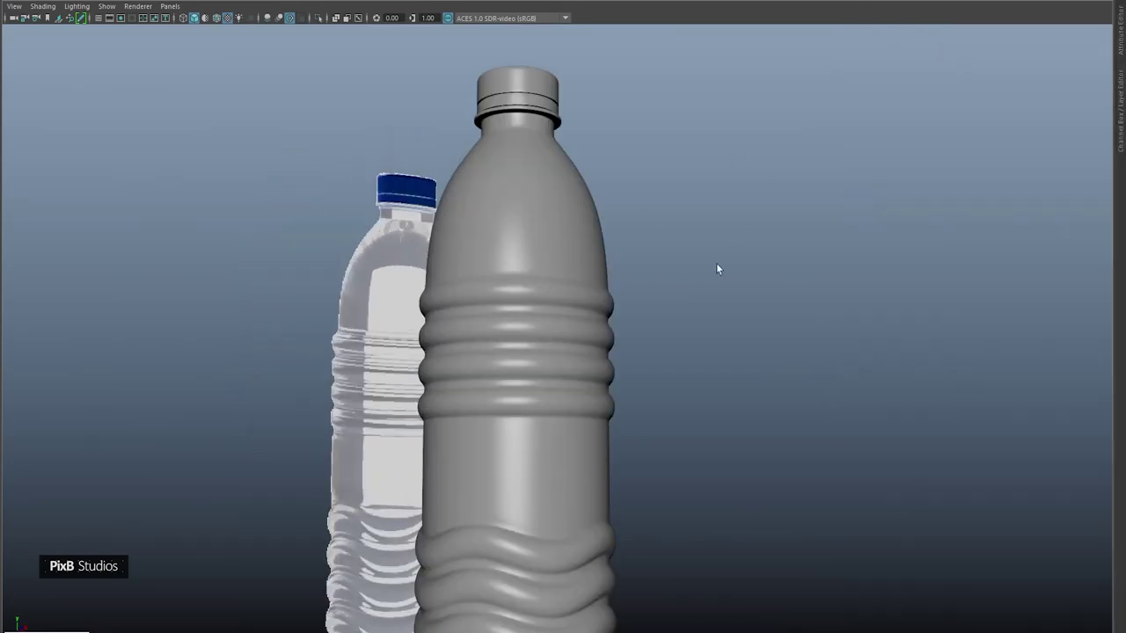
{"action": "middle_click_drag", "start_coordinate": [716, 263], "coordinate": [752, 189], "text": "alt"}
{"action": "right_click_drag", "start_coordinate": [752, 189], "coordinate": [689, 188], "text": "alt"}
{"action": "middle_click_drag", "start_coordinate": [689, 188], "coordinate": [700, 176], "text": "alt"}
{"action": "left_click_drag", "start_coordinate": [700, 176], "coordinate": [729, 226], "text": "alt"}
{"action": "right_click_drag", "start_coordinate": [729, 226], "coordinate": [704, 187], "text": "alt"}
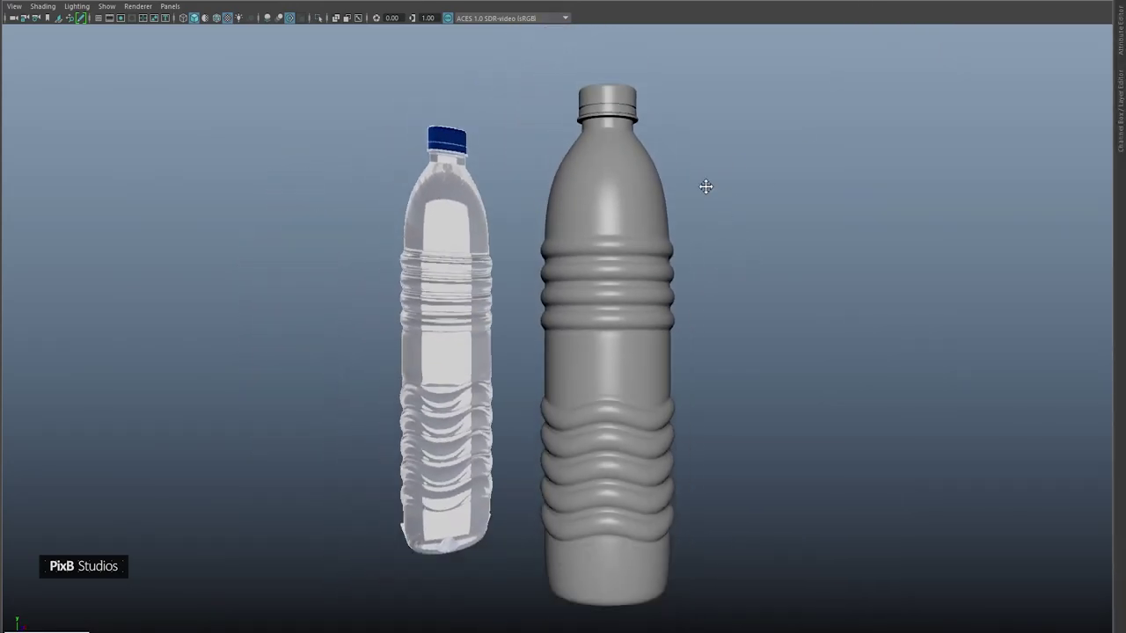
{"action": "middle_click_drag", "start_coordinate": [704, 186], "coordinate": [721, 196], "text": "alt"}
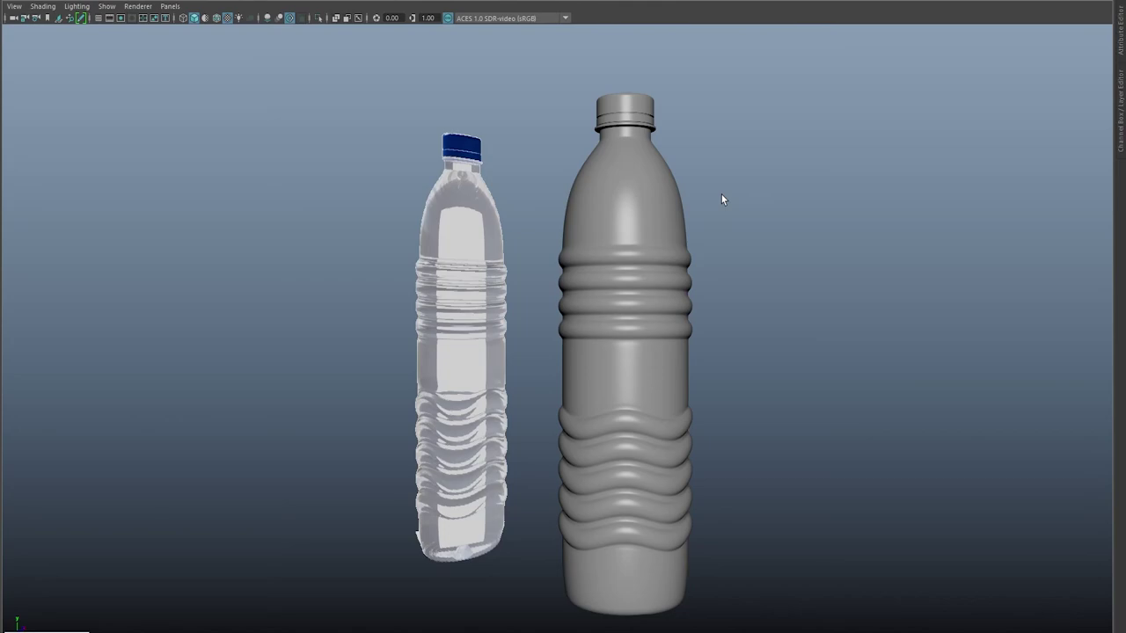